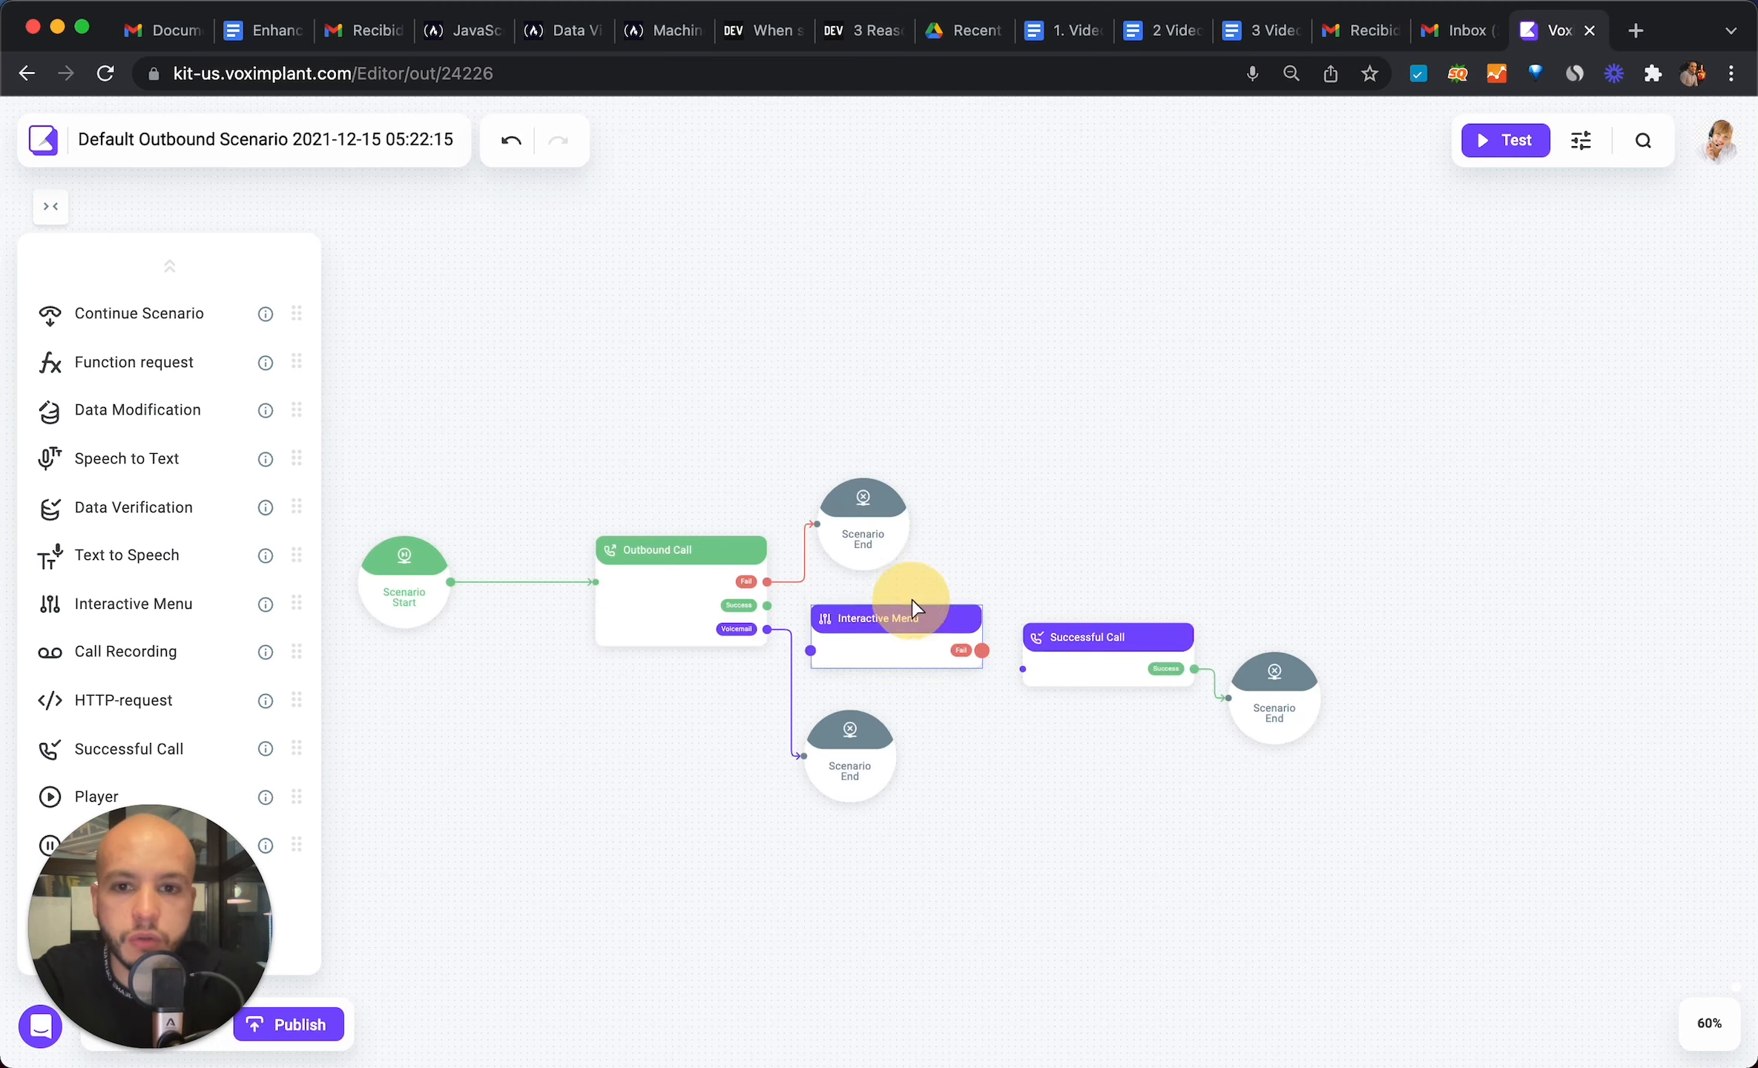
- Place the Interactive Menu between Outbound Call and Successful Call, linking Outbound Call's Success output to it and its Fail output to Successful Call
left_click_drag(906, 599, 913, 594)
left_click_drag(768, 606, 853, 650)
left_click_drag(983, 647, 1039, 693)
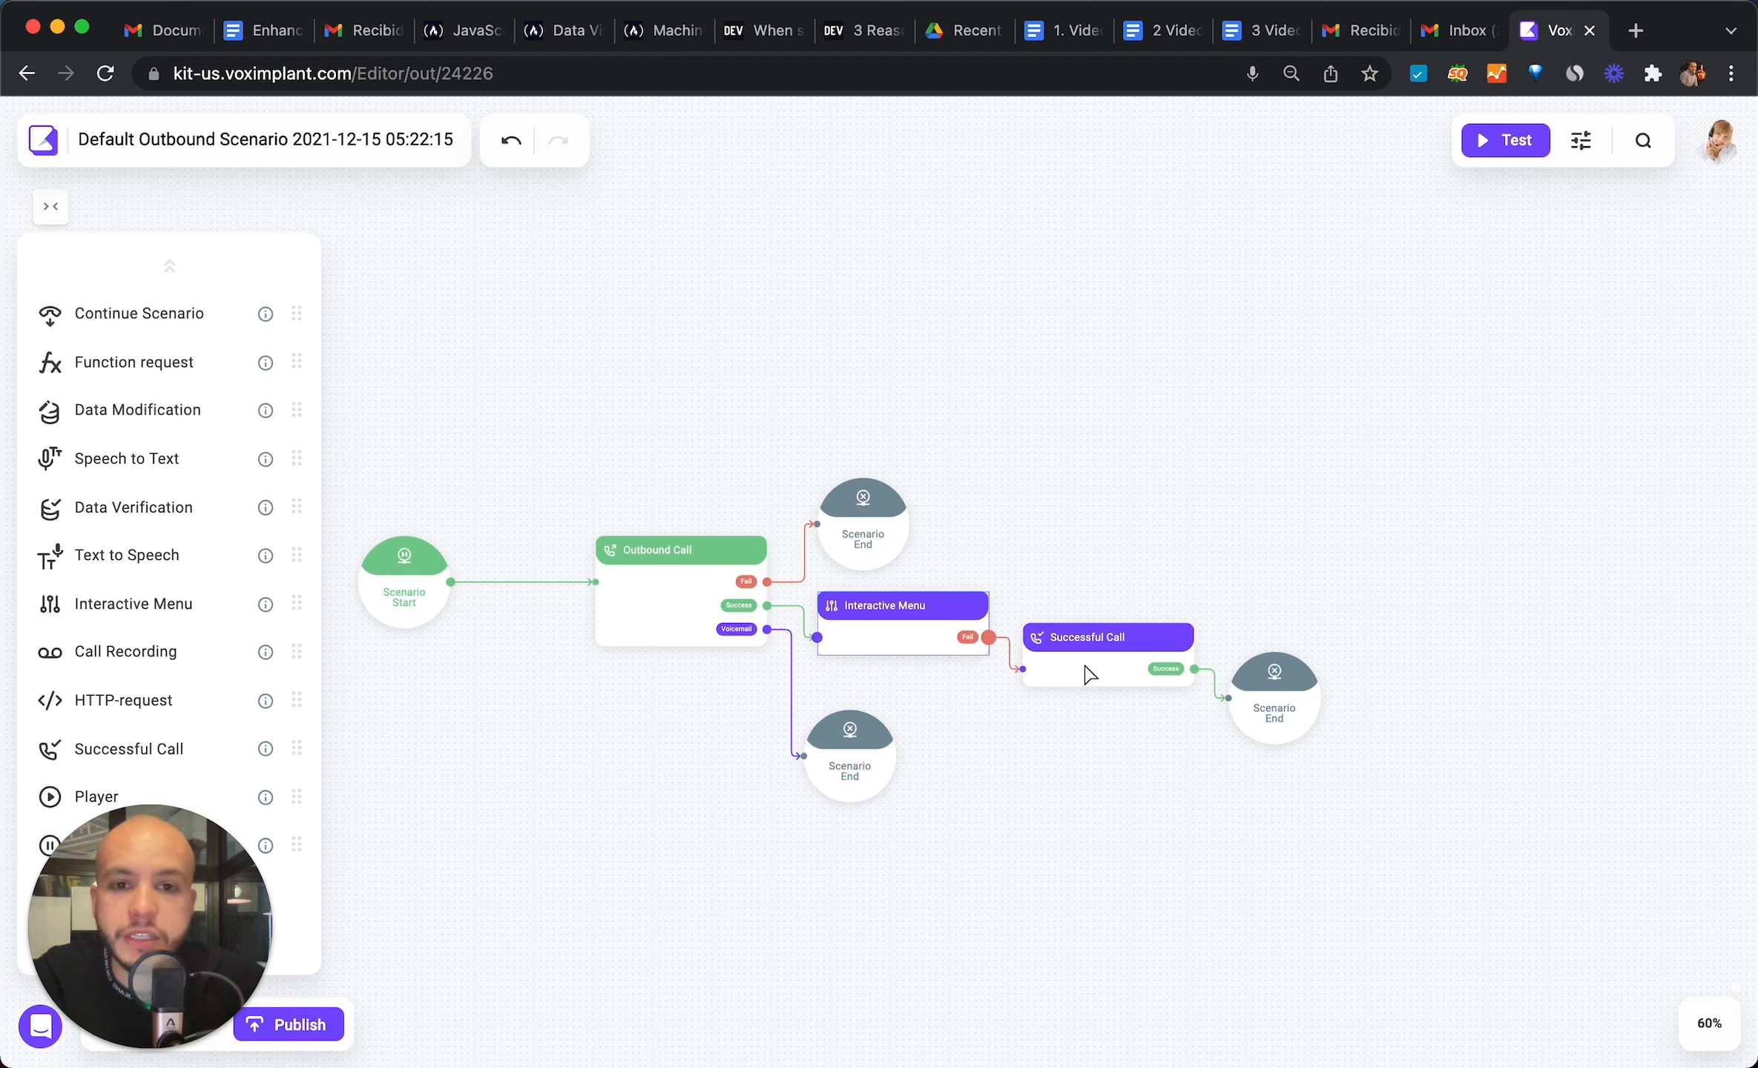
- In the Interactive Menu's settings, keep voice synthesis and set the synth language to English(US) (Microsoft) with the Guy voice
left_click(894, 639)
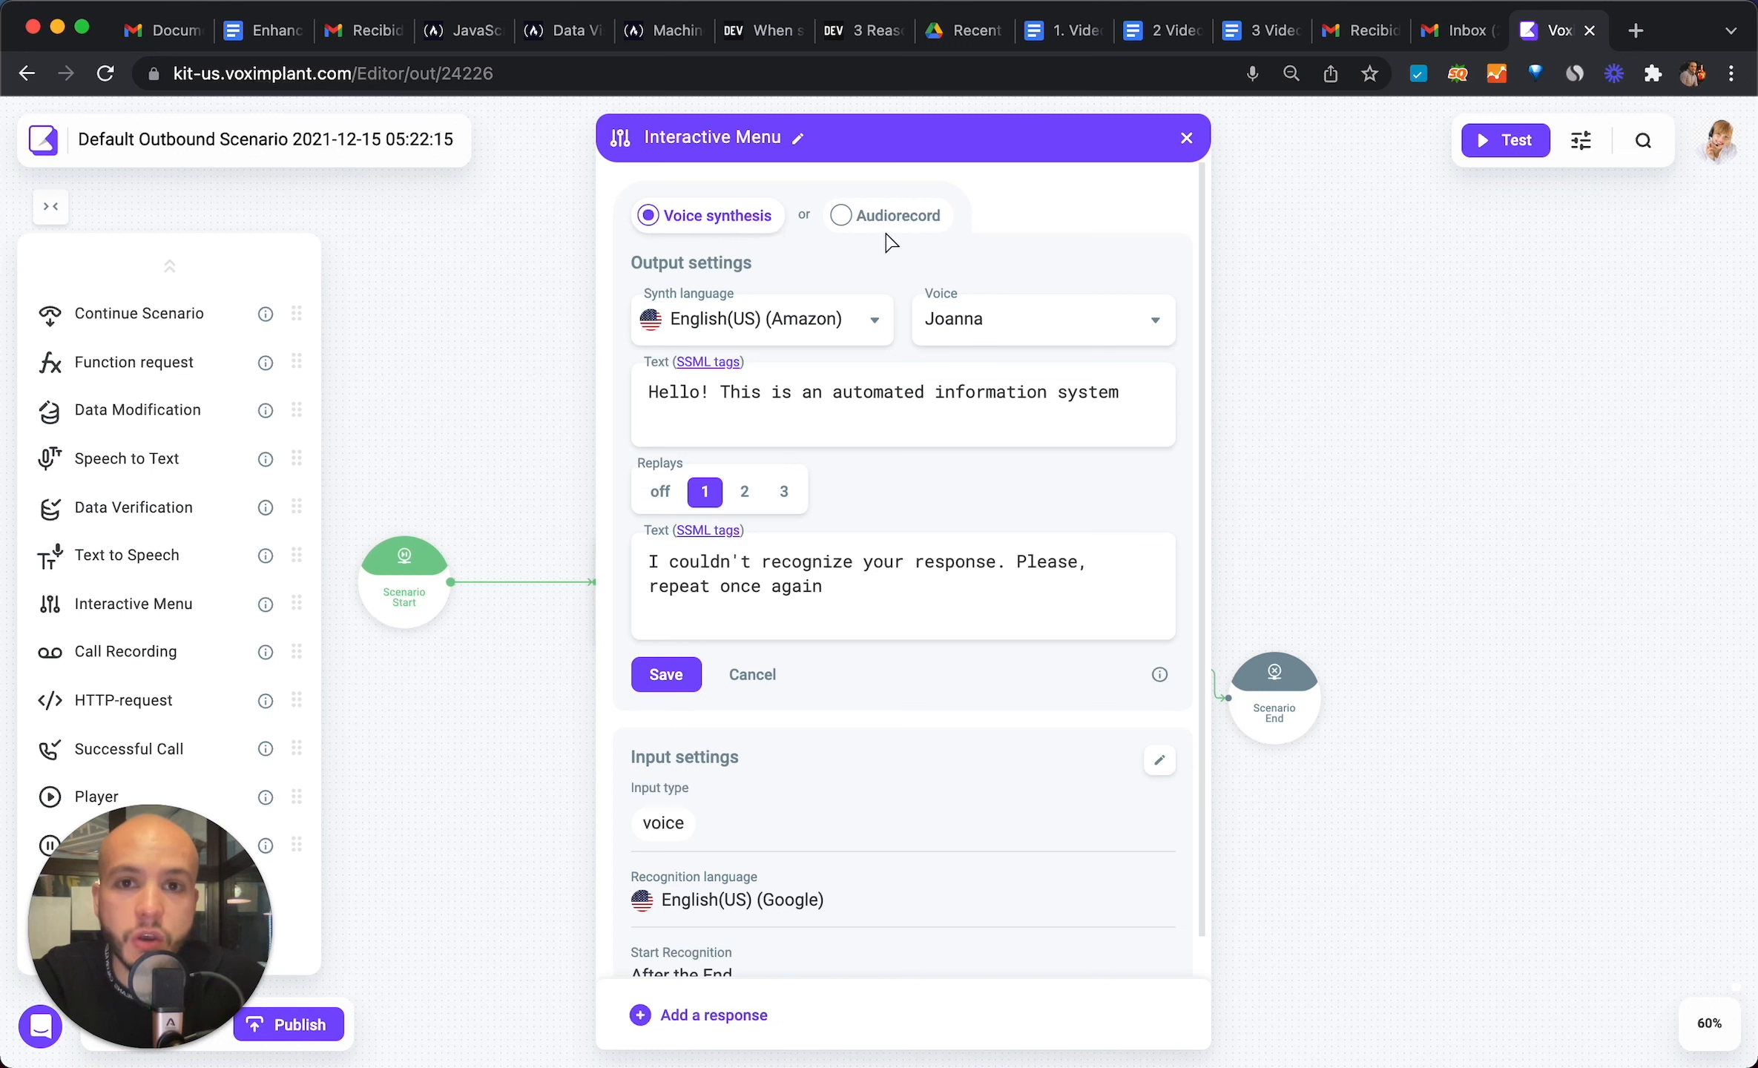
left_click(933, 221)
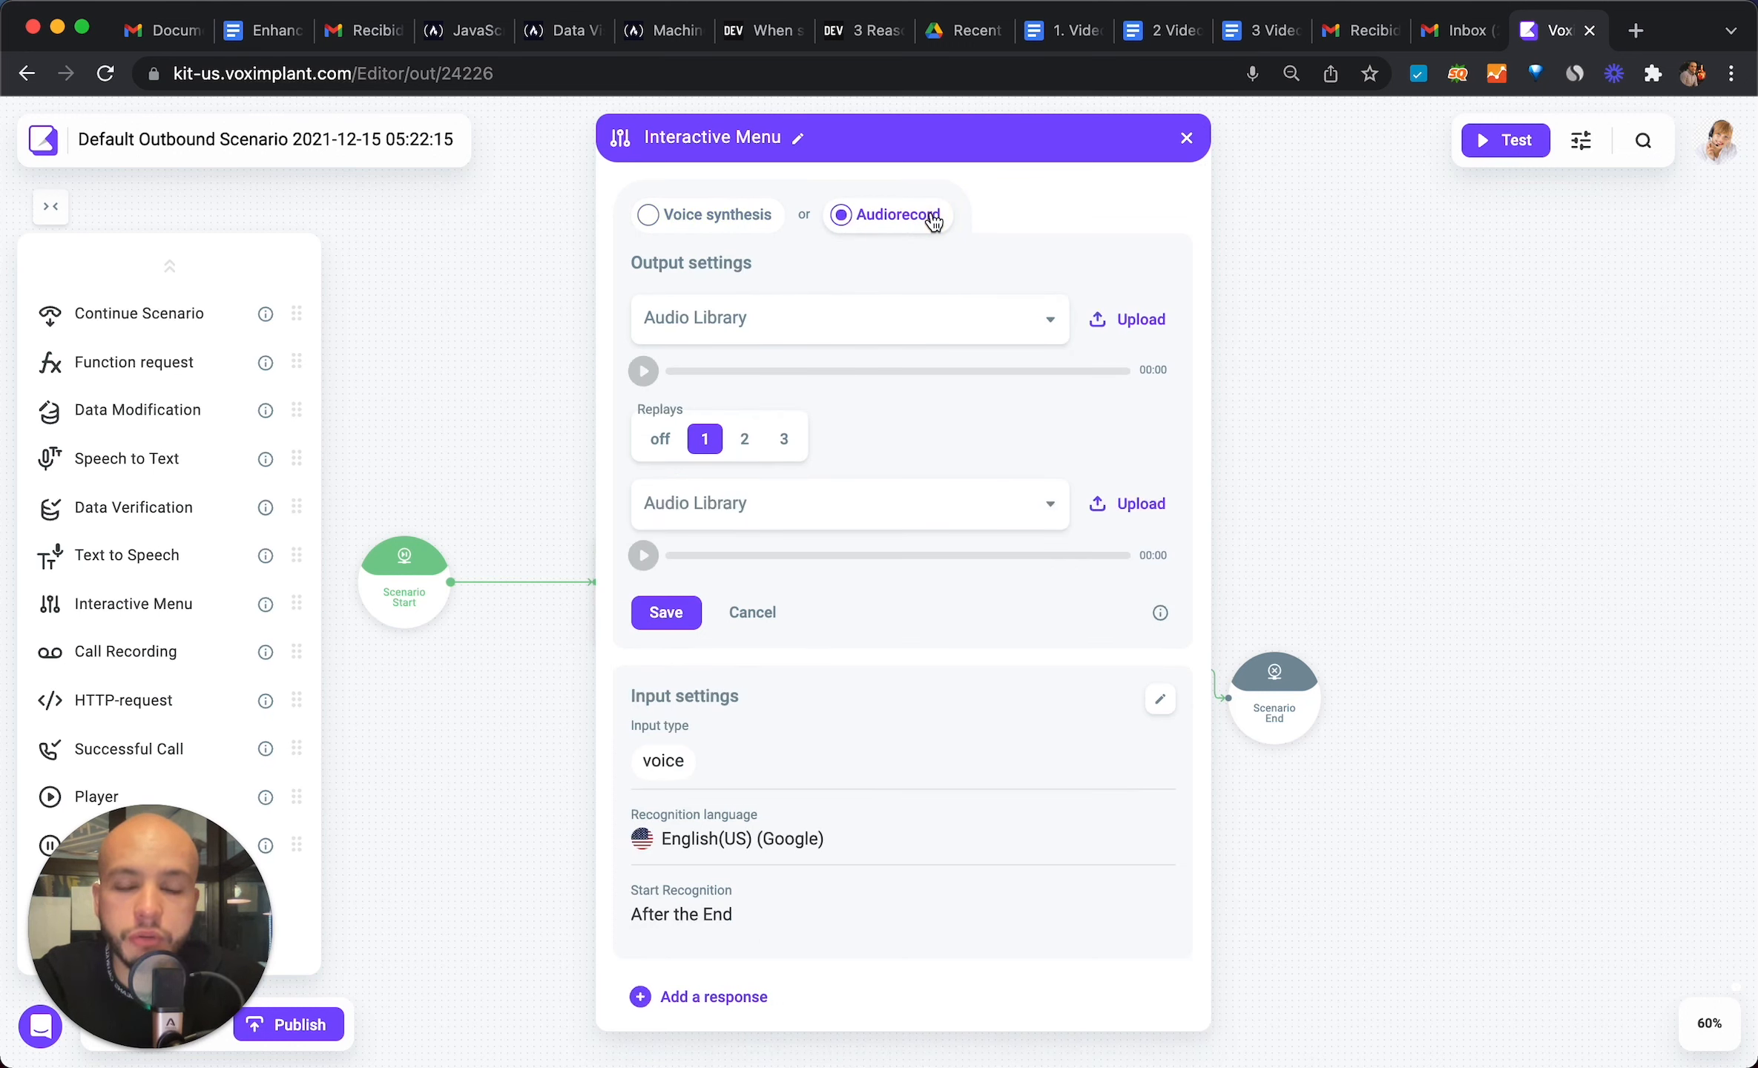
left_click(727, 231)
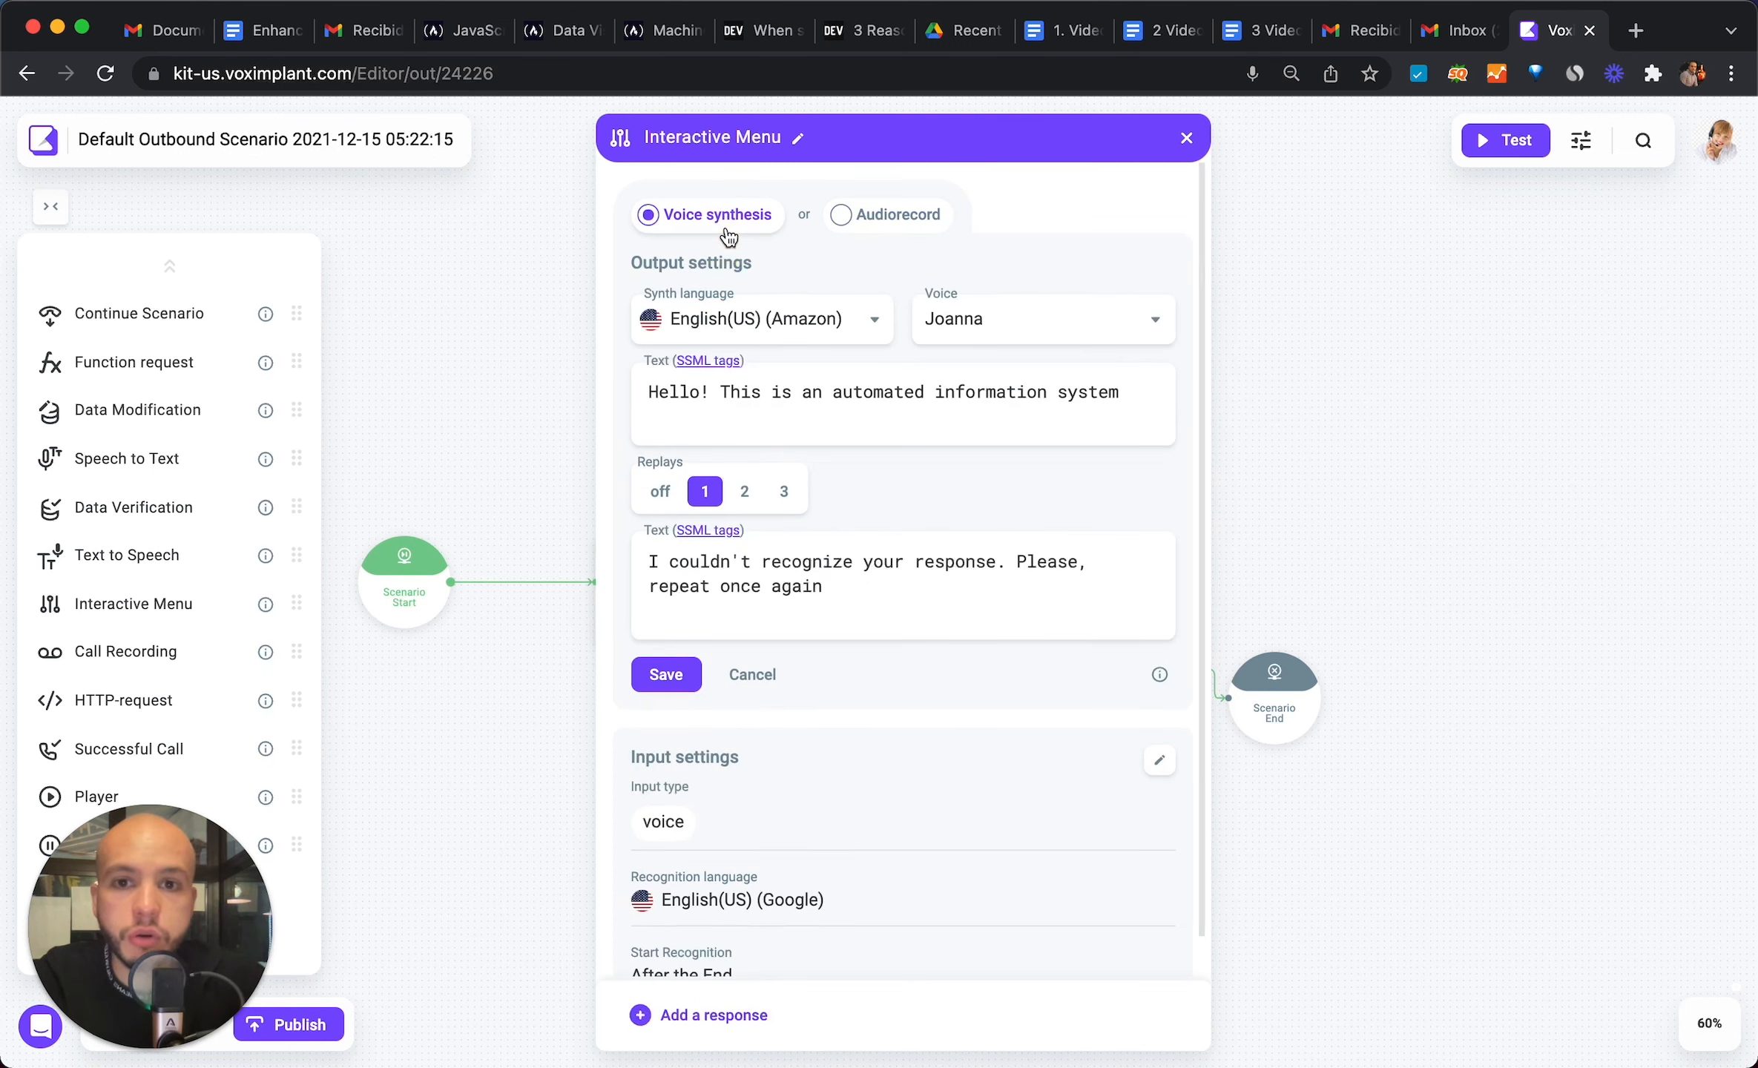
left_click(875, 319)
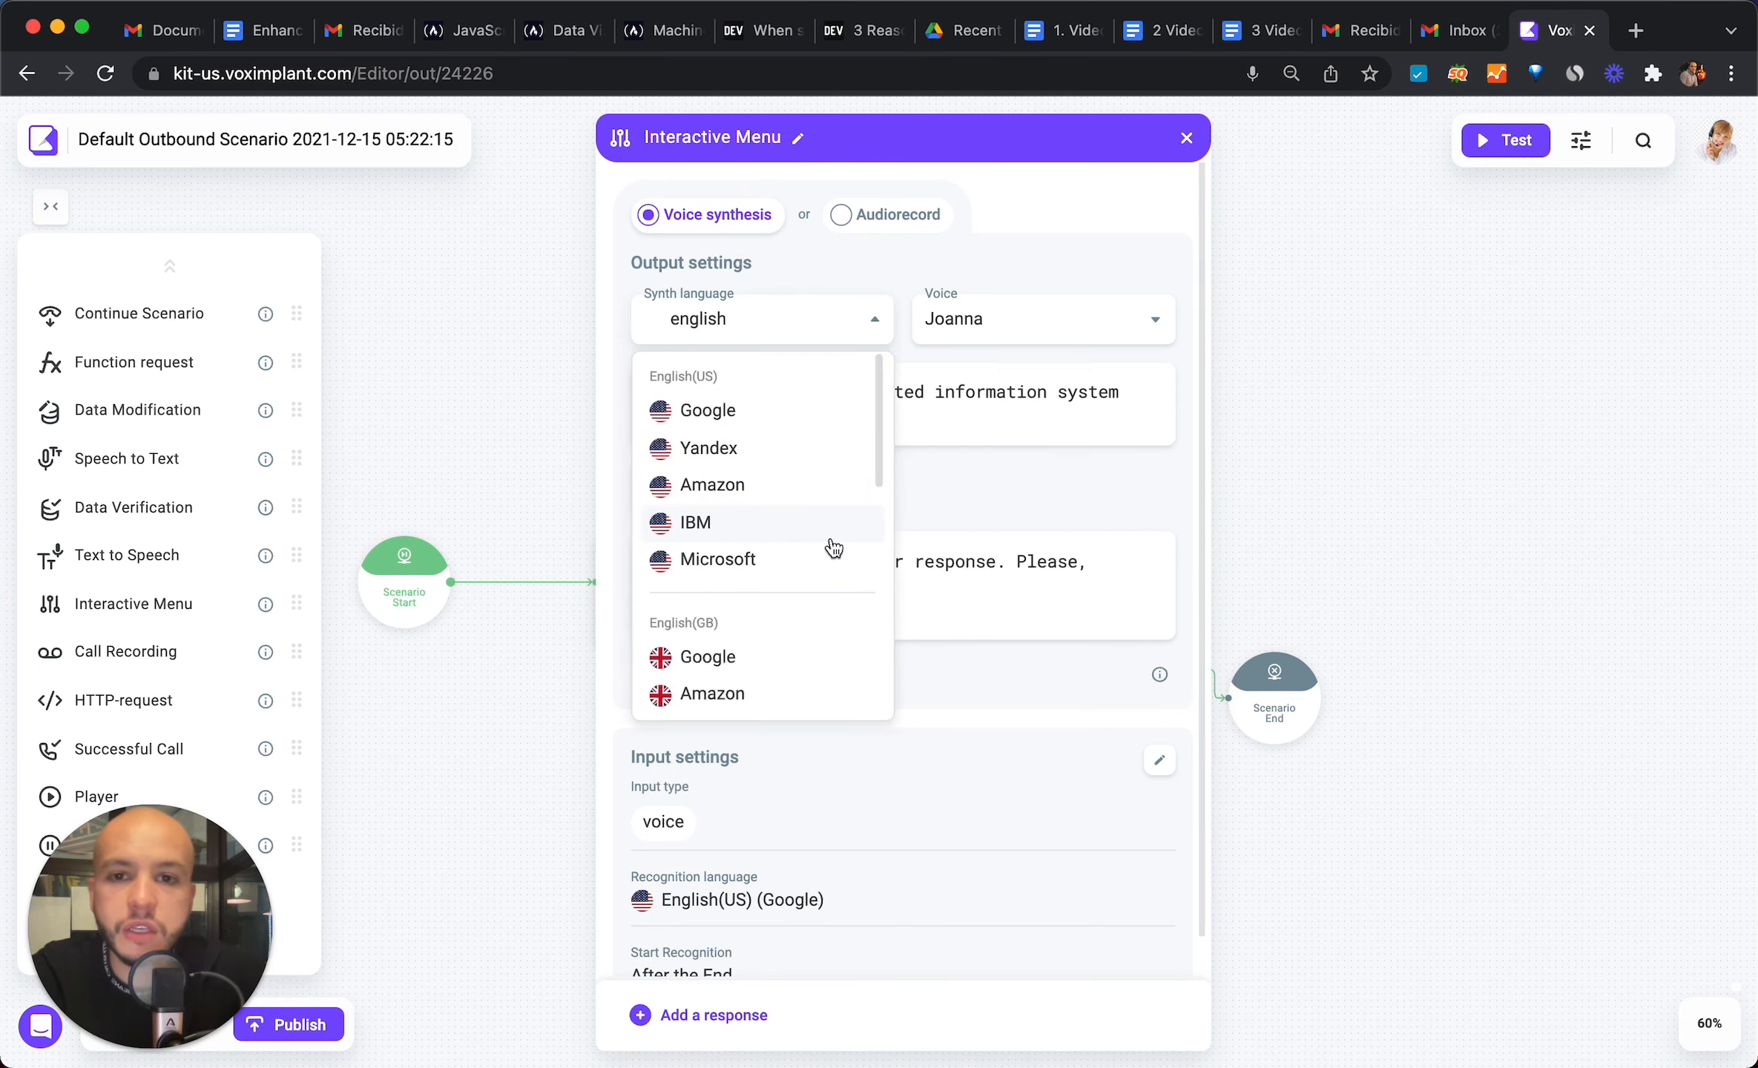
scroll(832, 547, "down", 2)
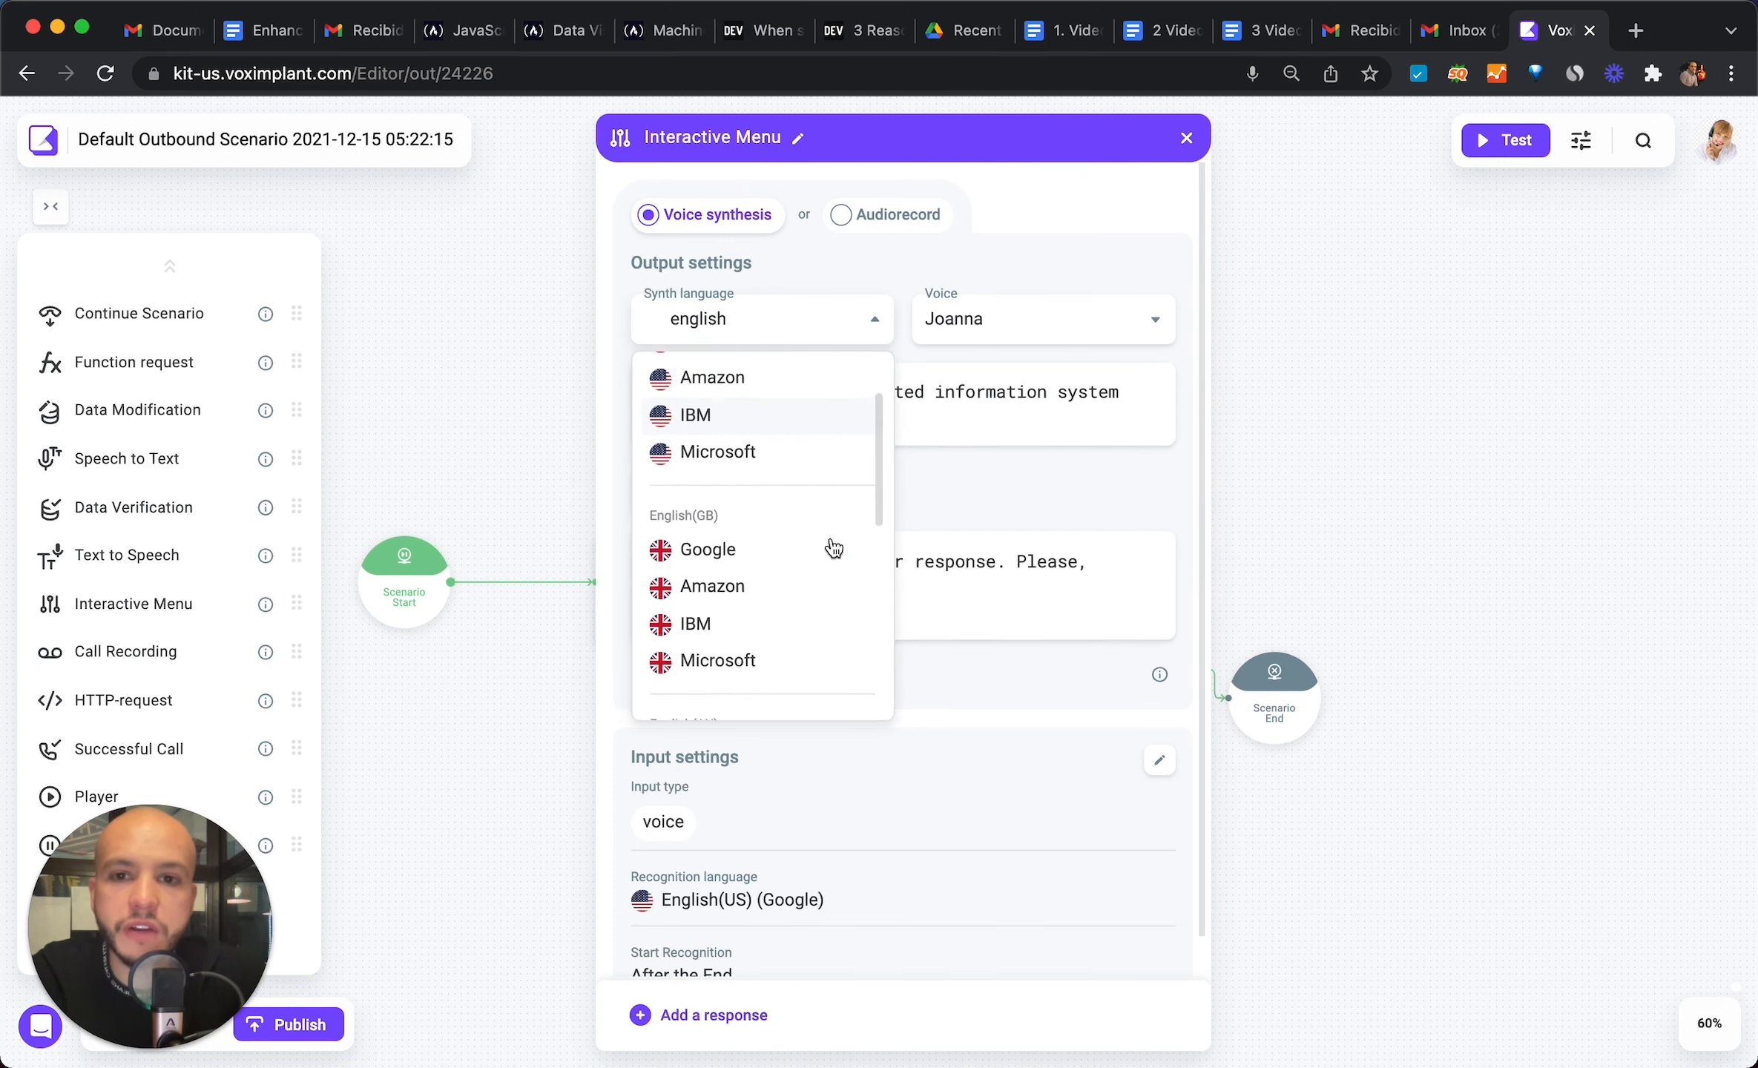
scroll(832, 545, "up", 2)
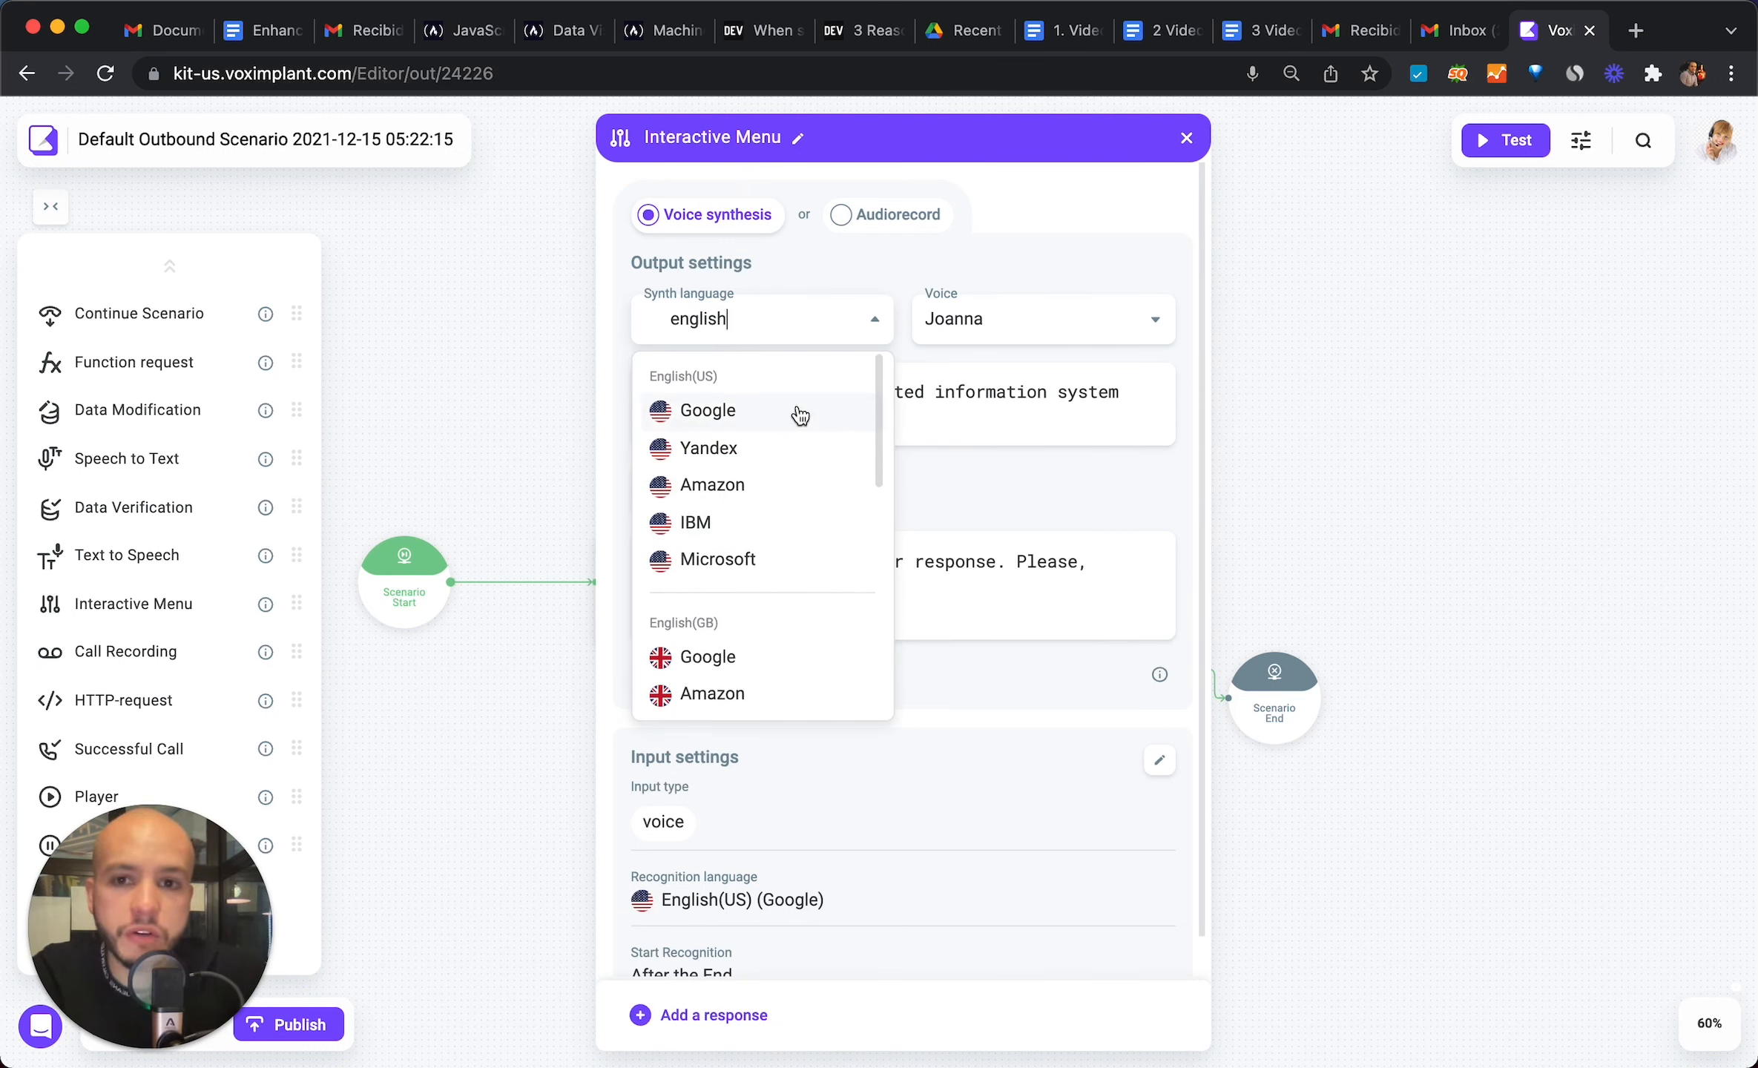
left_click(813, 561)
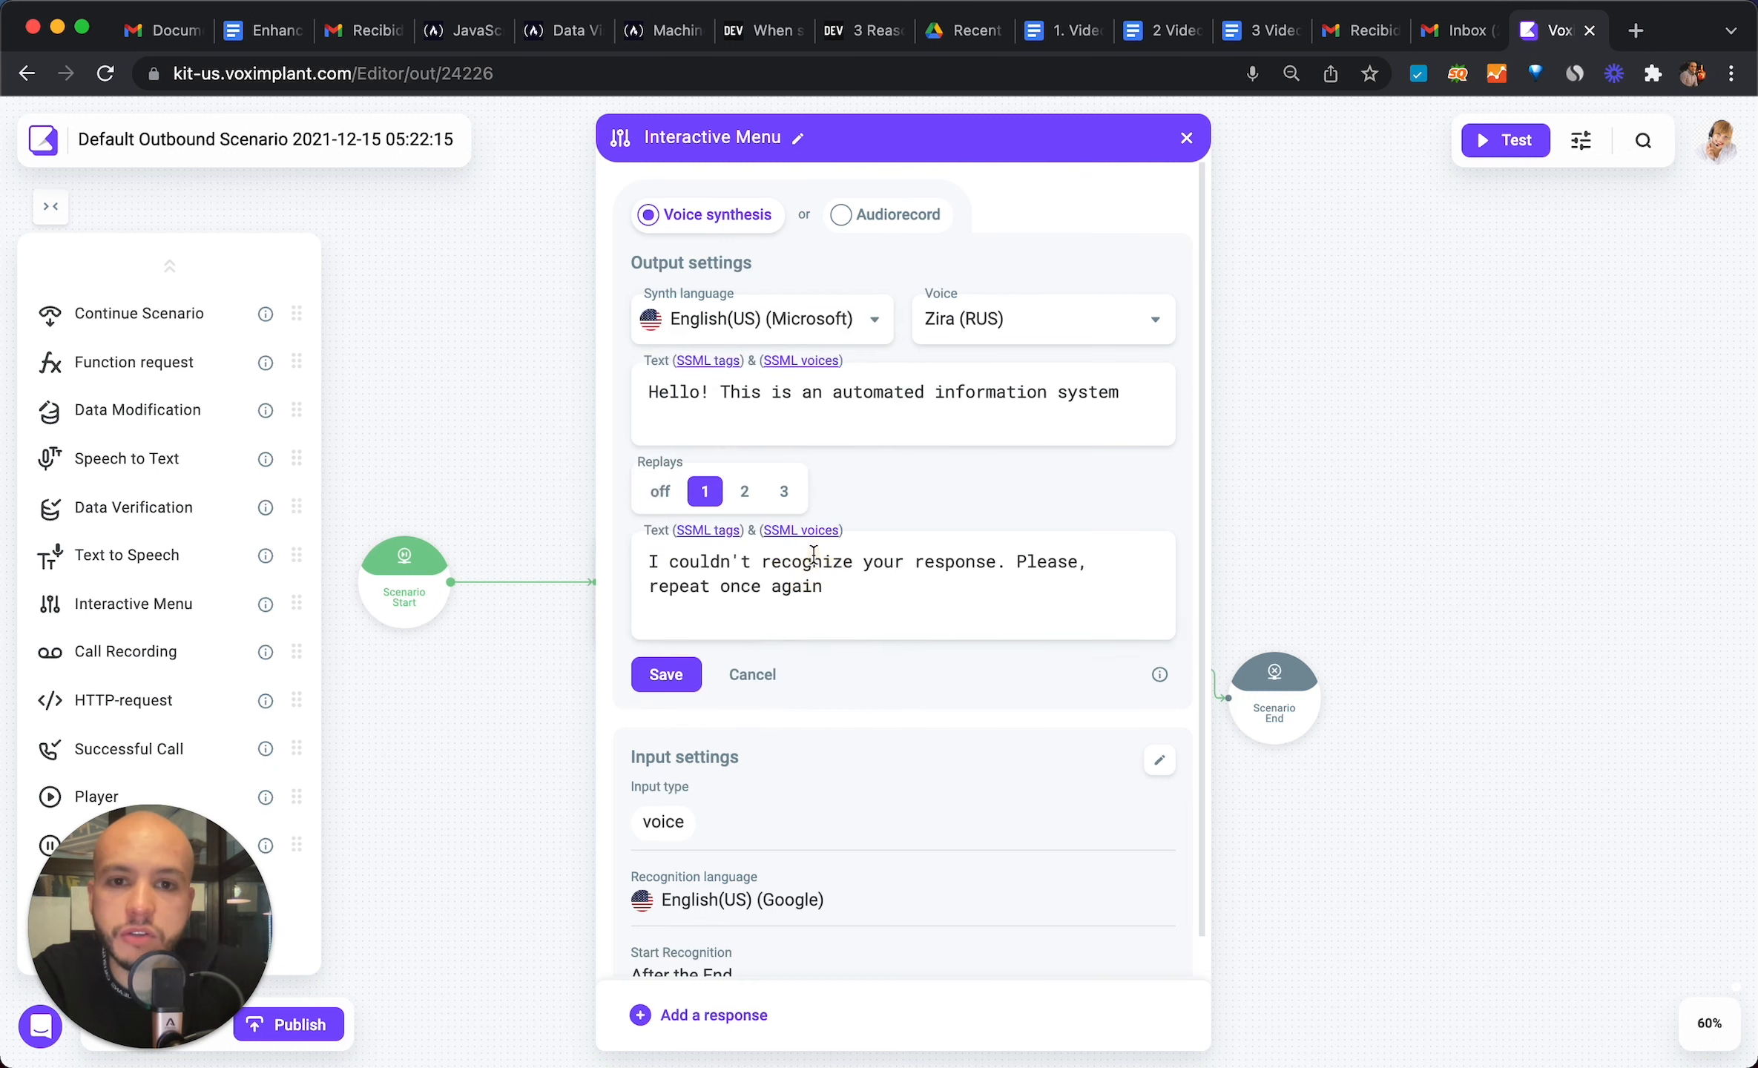
left_click(1037, 331)
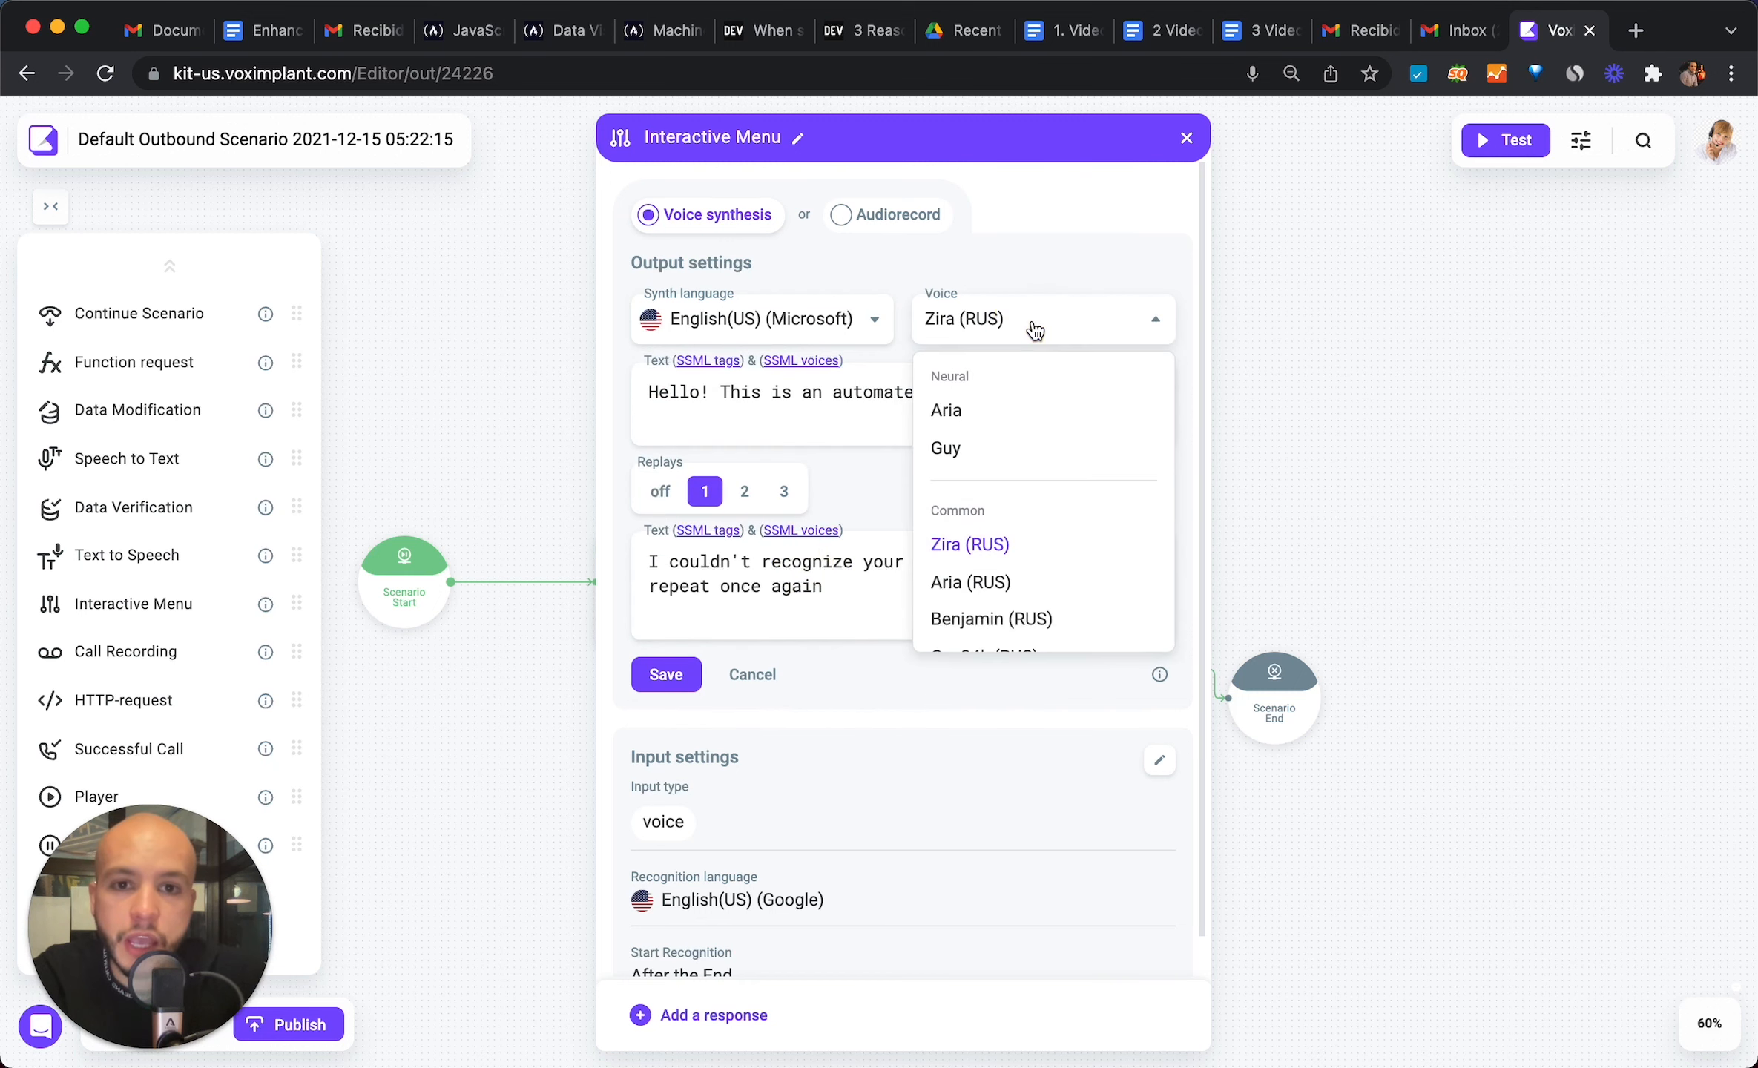
left_click(1034, 451)
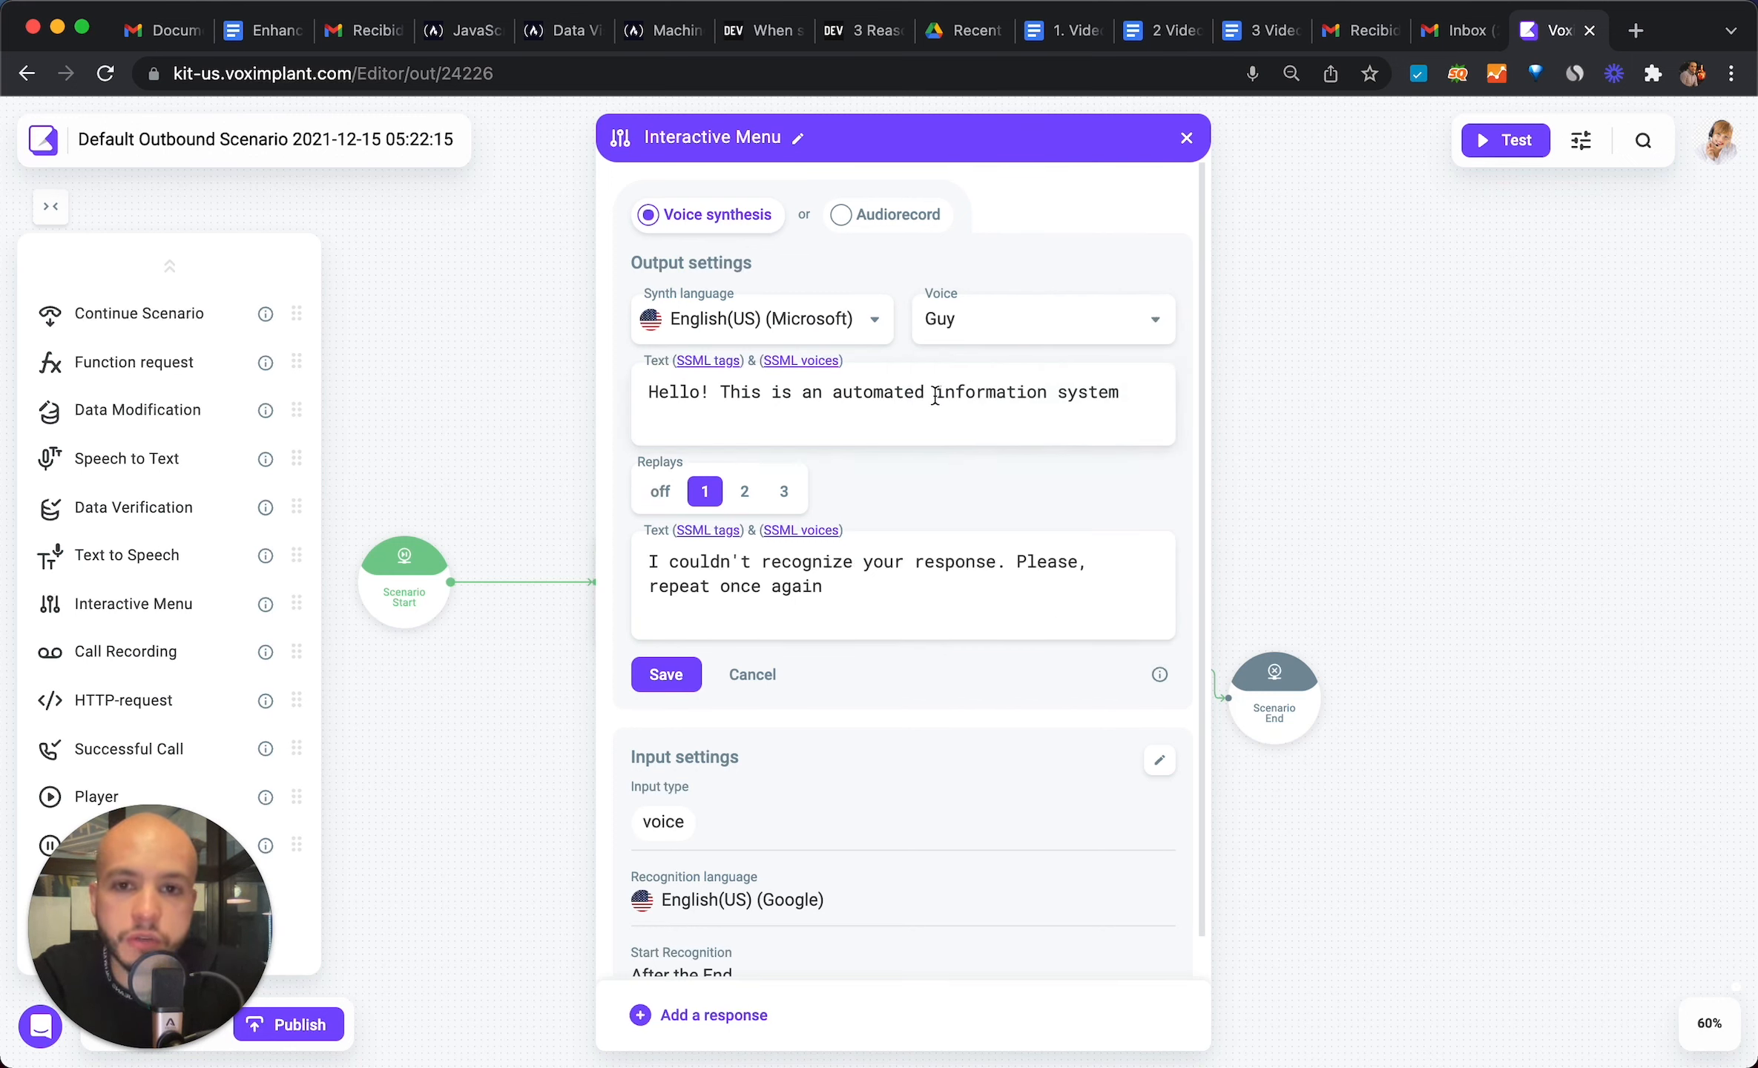
- Change the greeting text to "Hello! This is an IVR for Vox Bank How can I help you?"
left_click_drag(832, 392, 1113, 399)
type("IVR for")
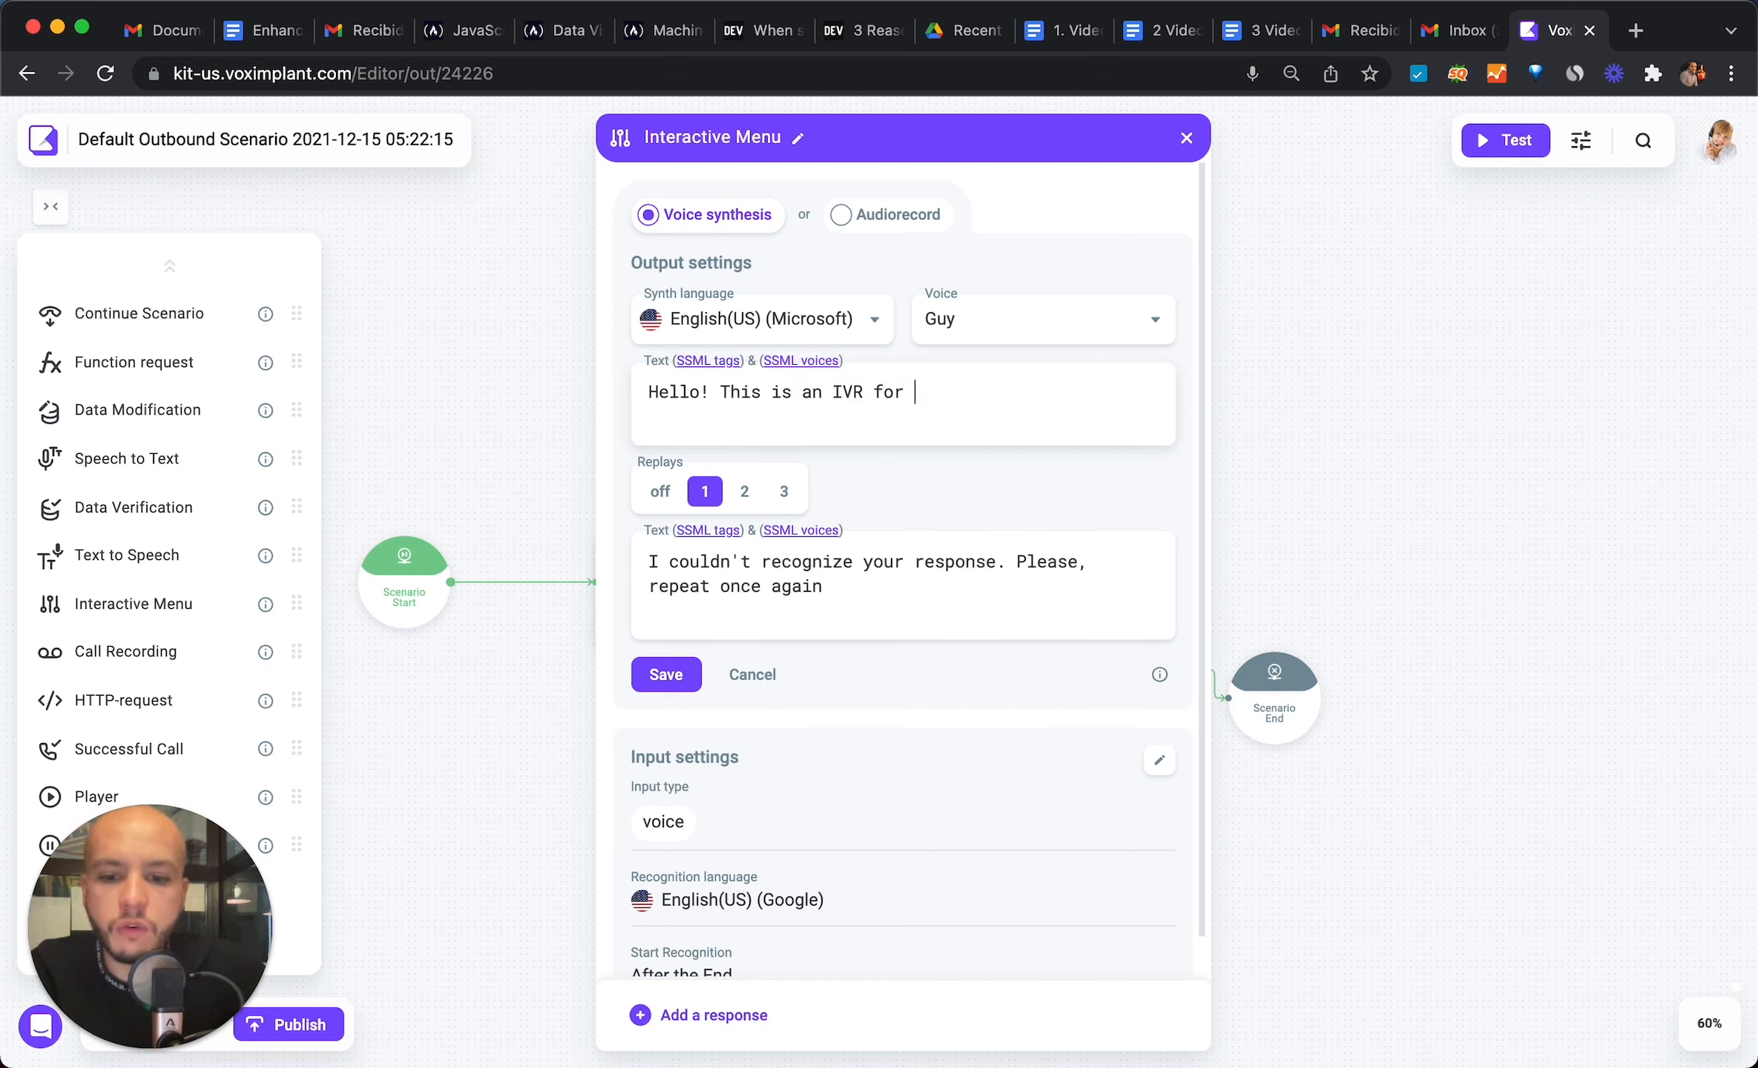
type(" Vox Bank H")
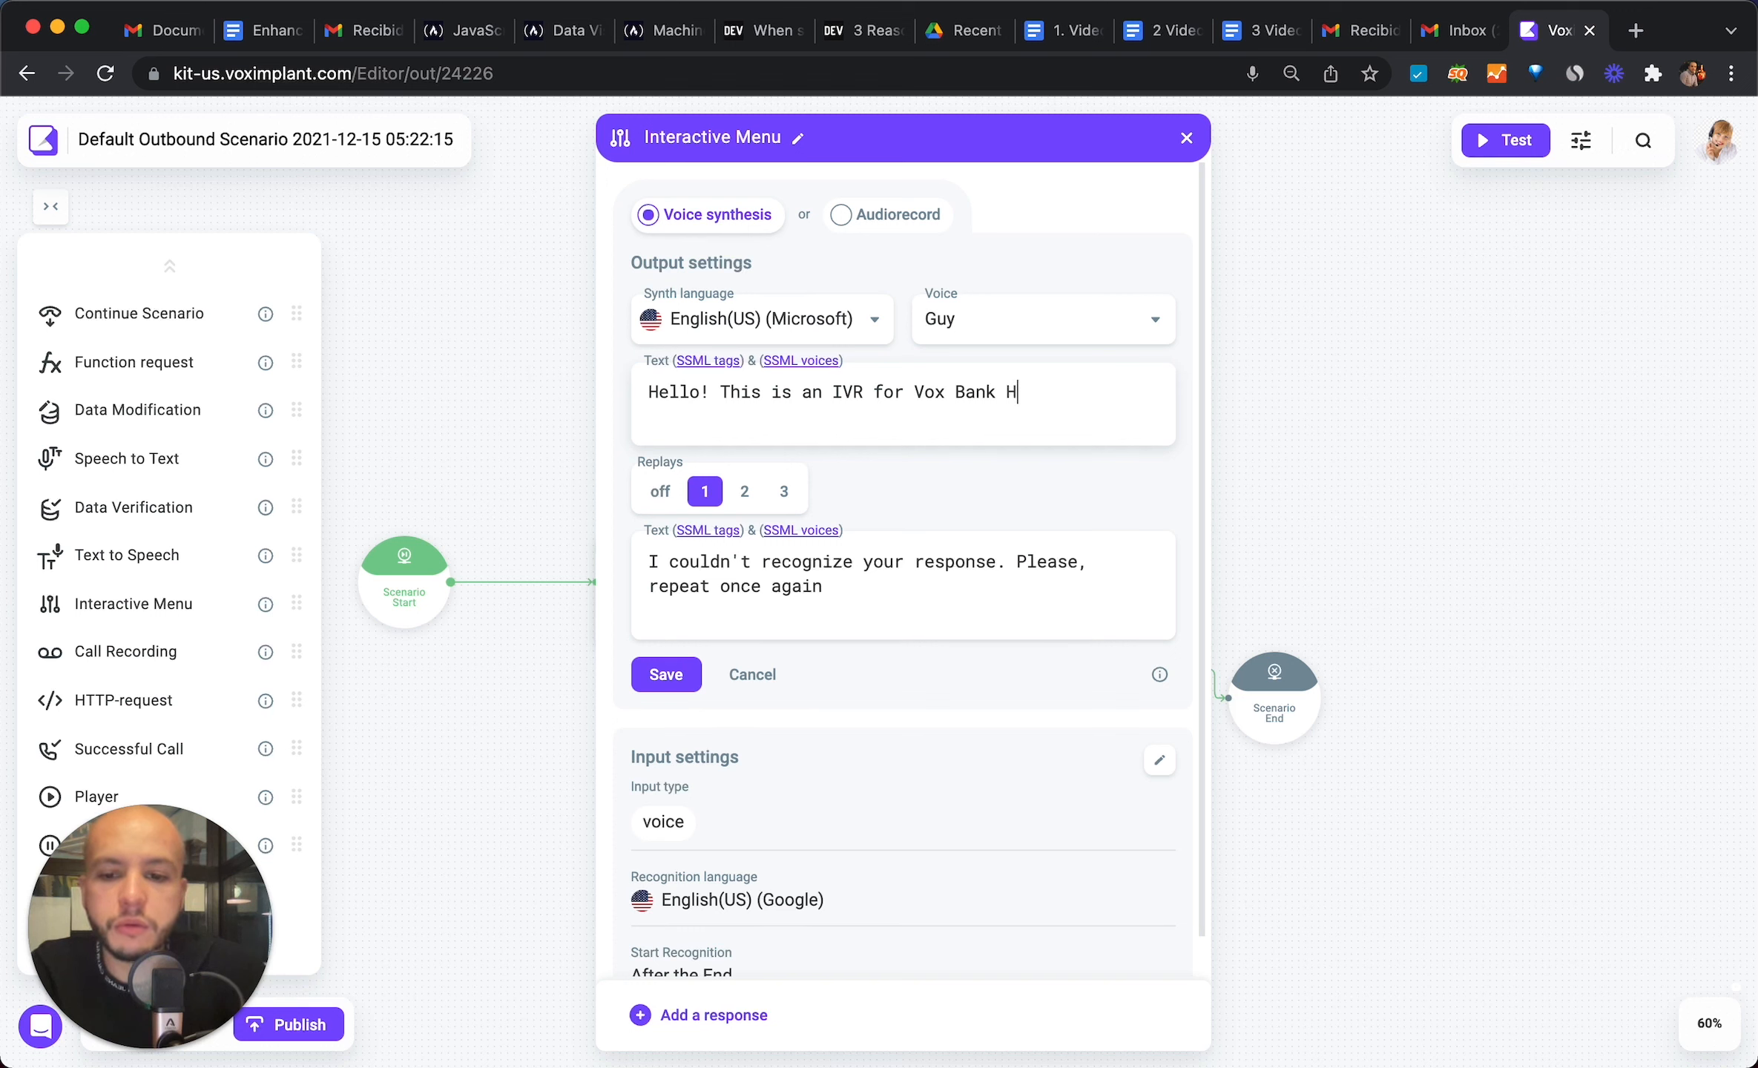
type("ow can I help you?")
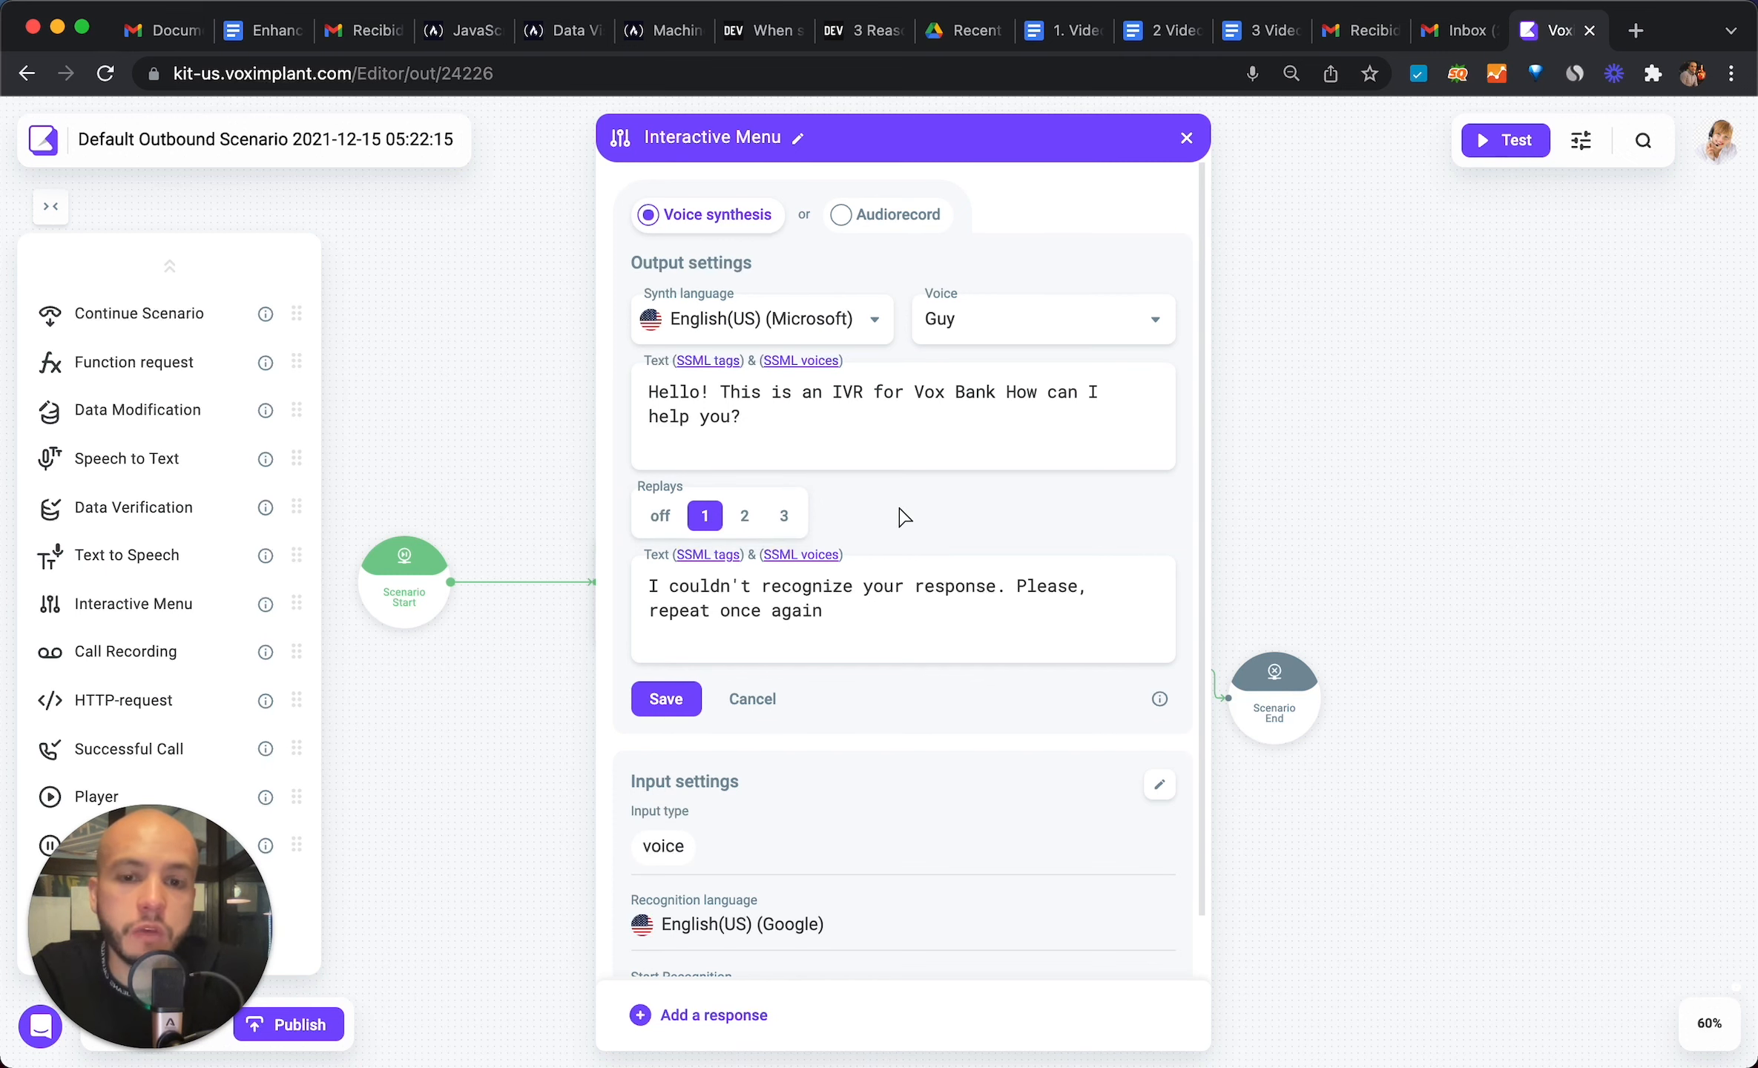
scroll(900, 509, "down", 1)
scroll(900, 509, "up", 1)
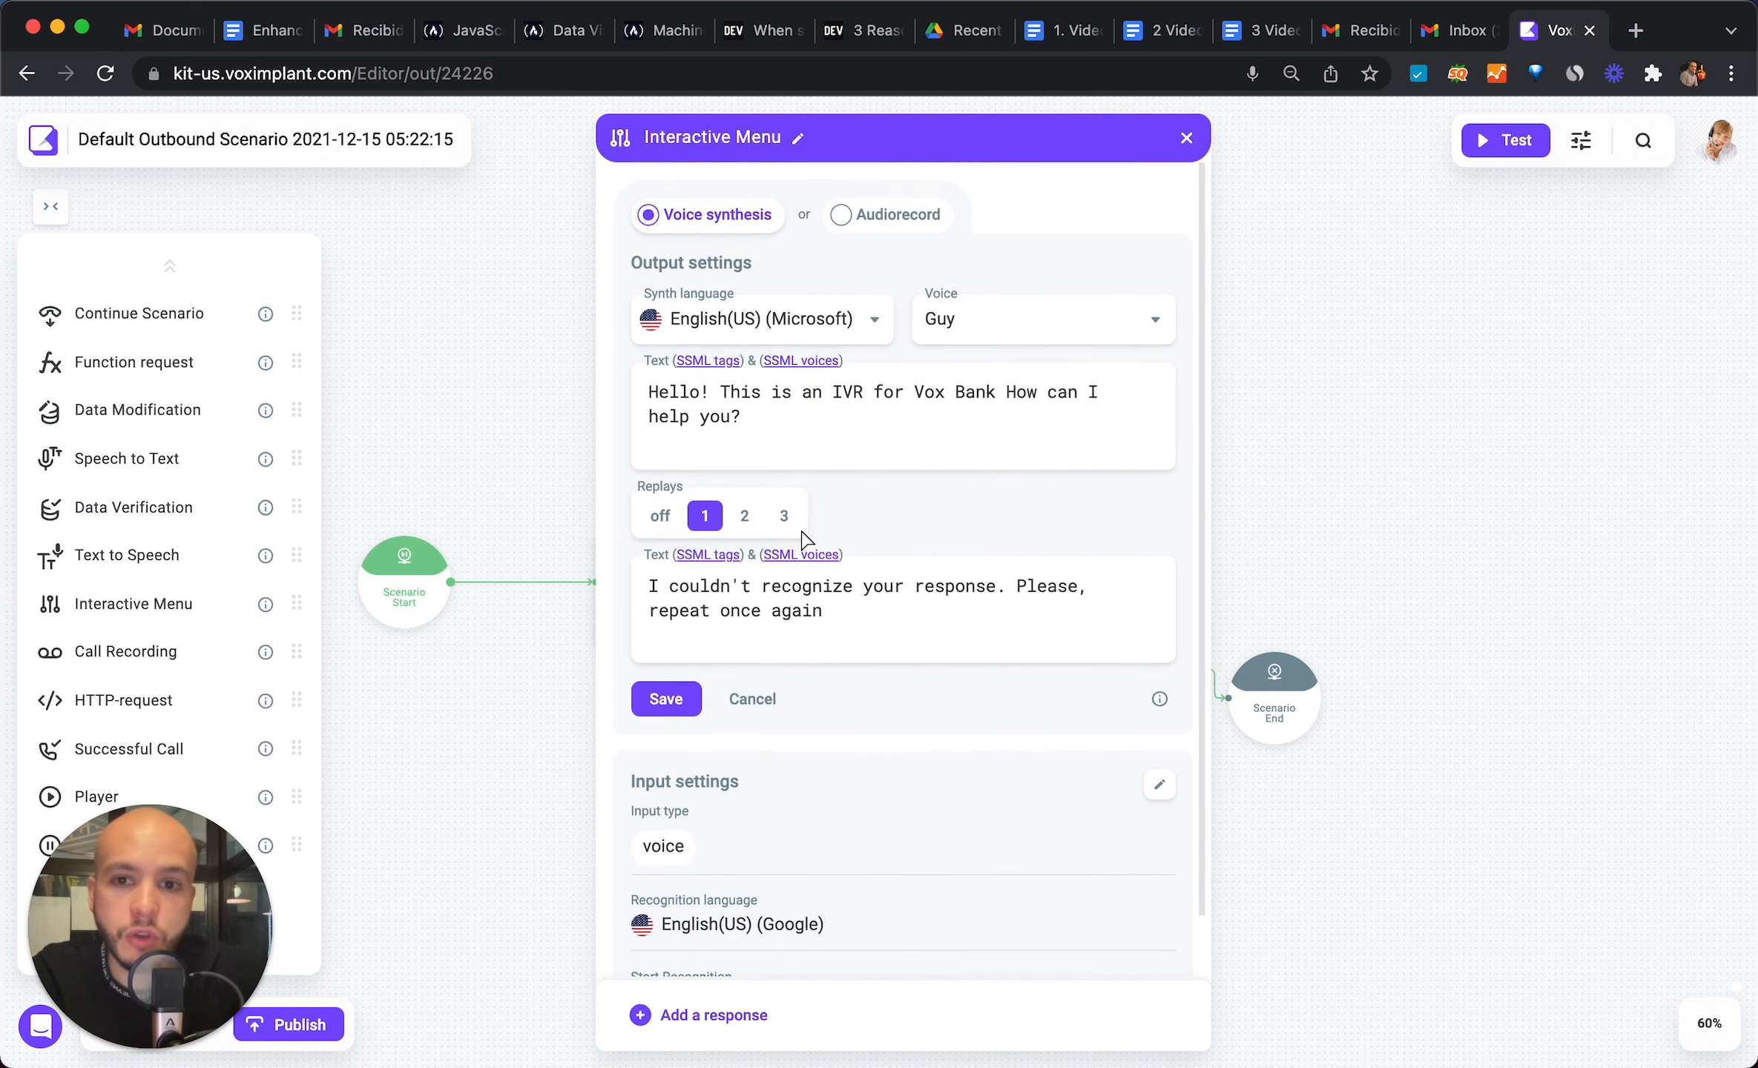
left_click(780, 527)
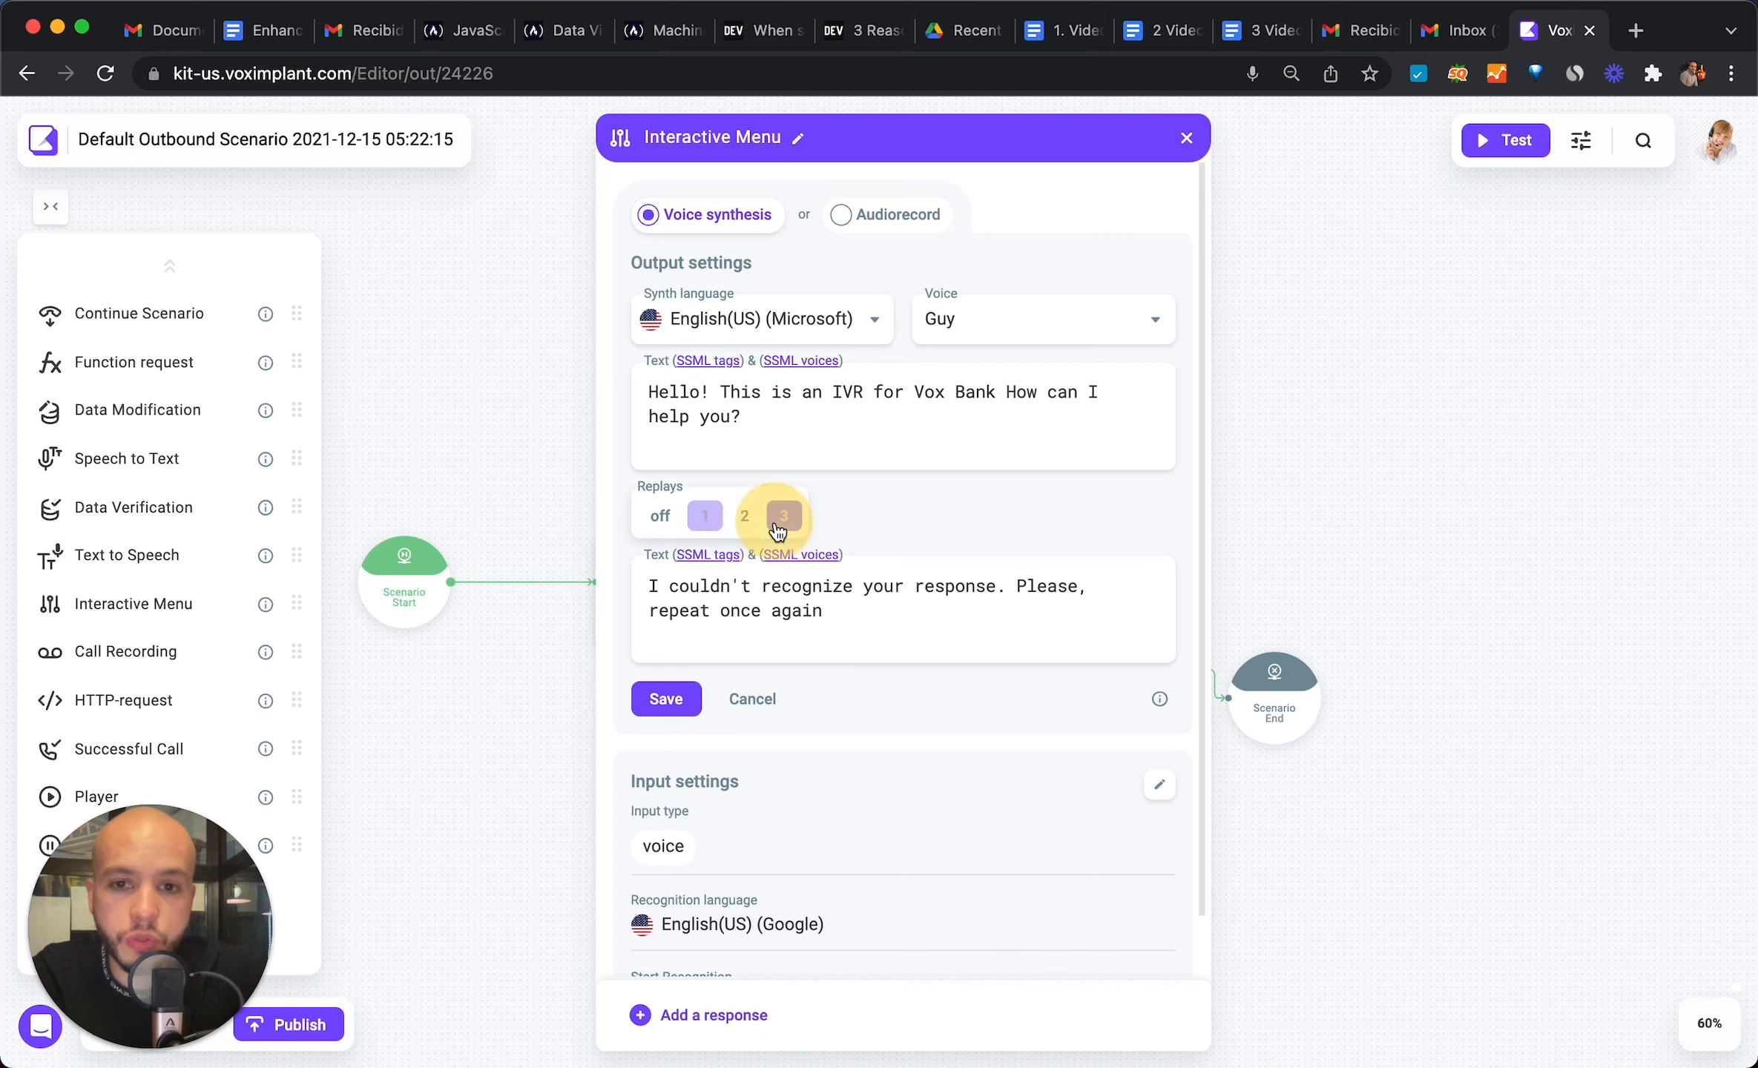
left_click(705, 520)
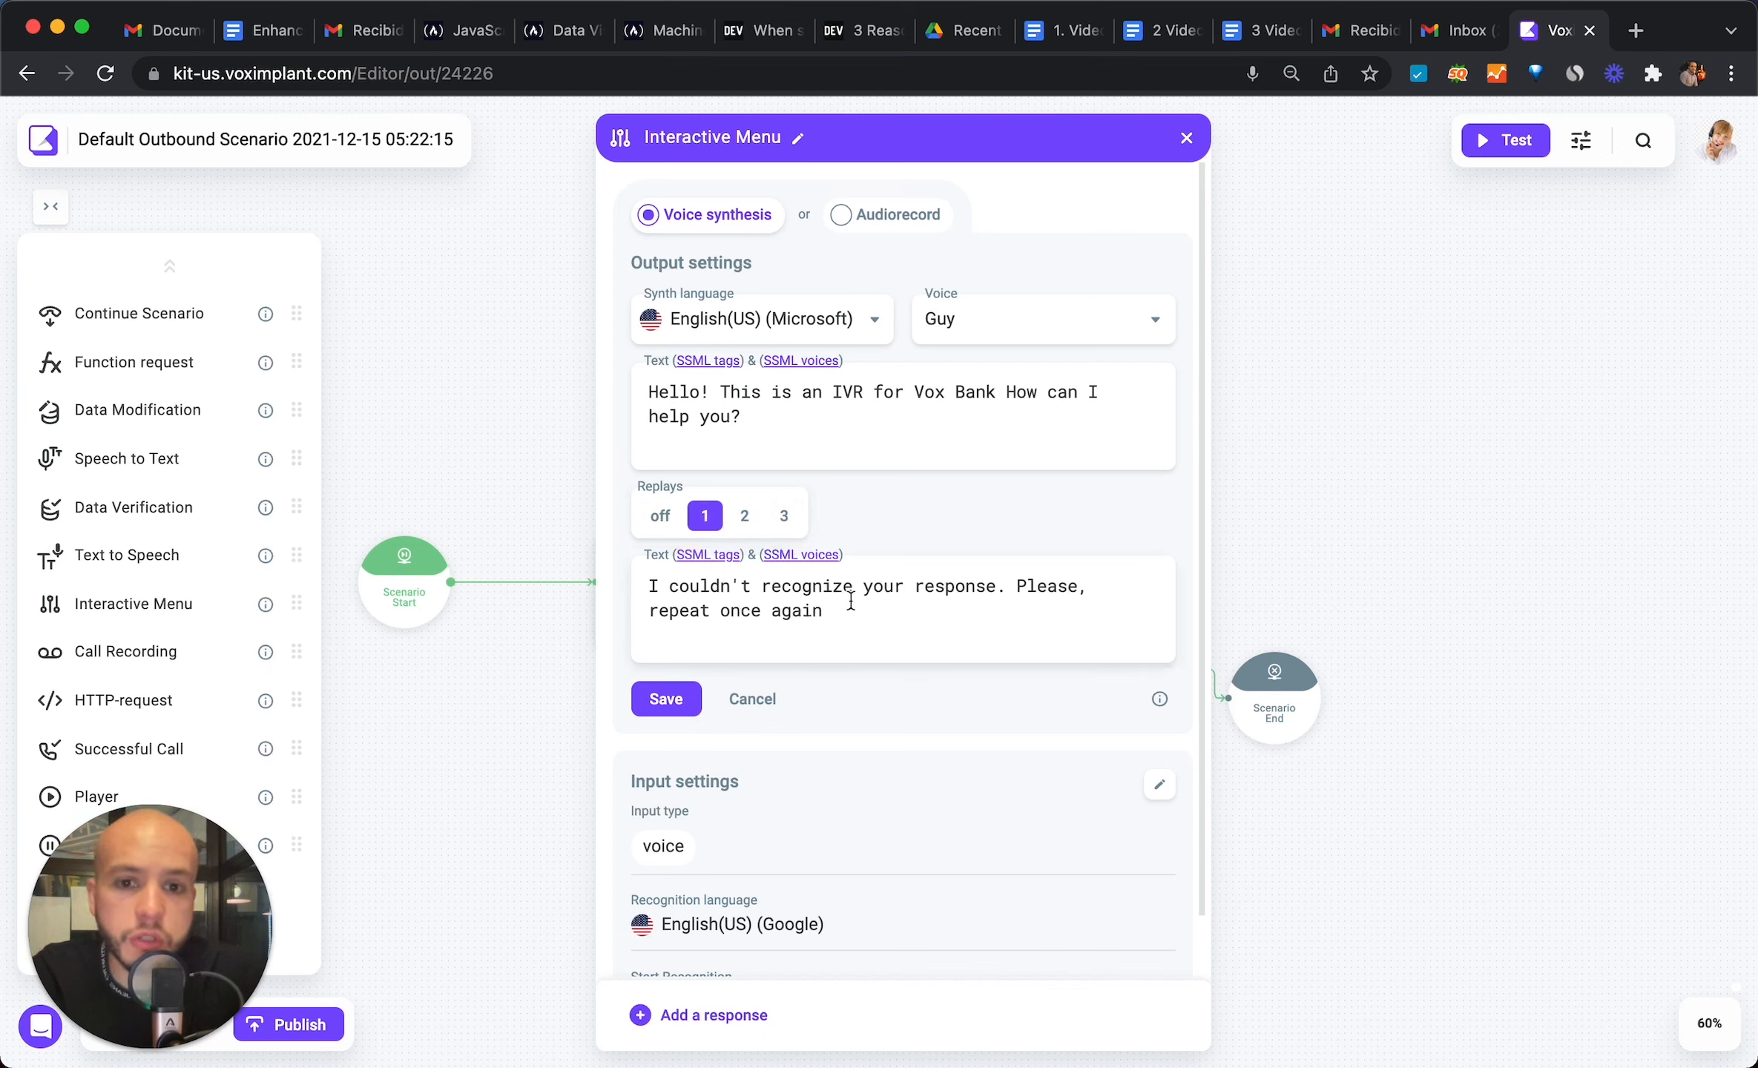
- Replace the replay text with the greeting minus "Hello!", followed by: yo can say: "I want to check my balance" or "make a transfer"
left_click_drag(769, 411, 718, 399)
key("super+c")
left_click_drag(882, 615, 577, 588)
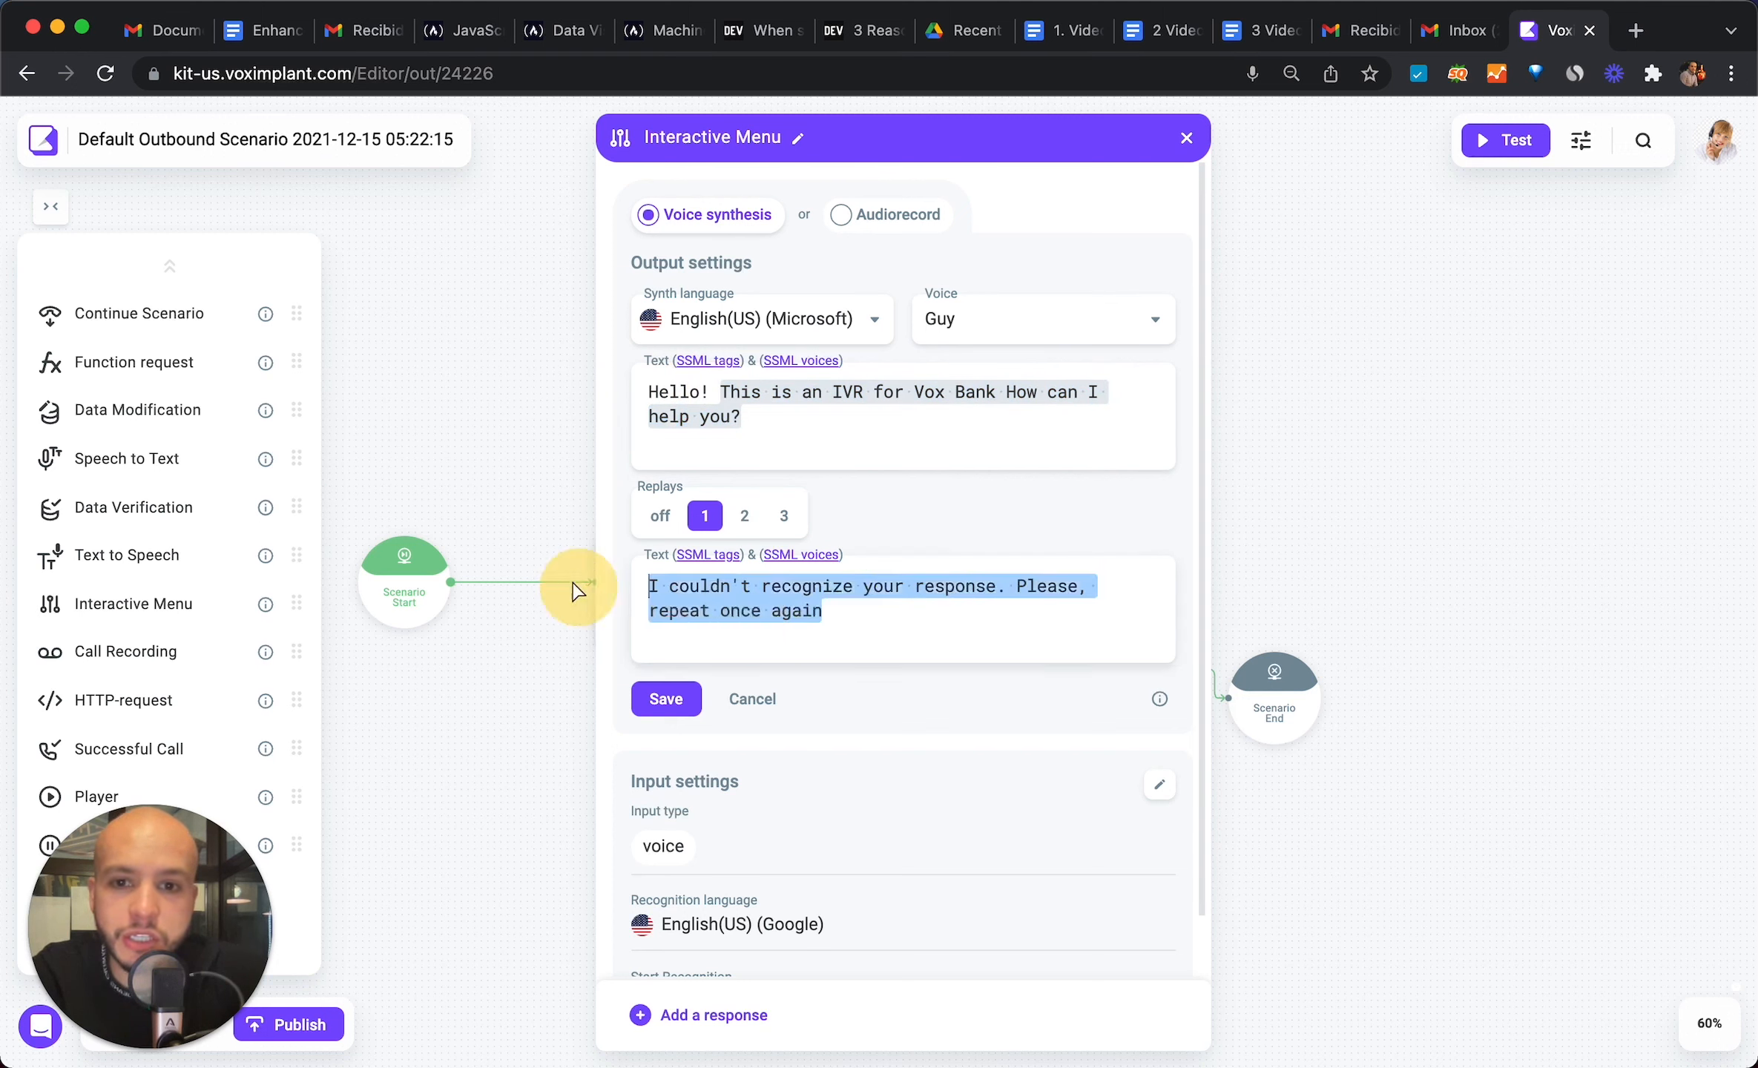
key("super+v")
type("yo can say")
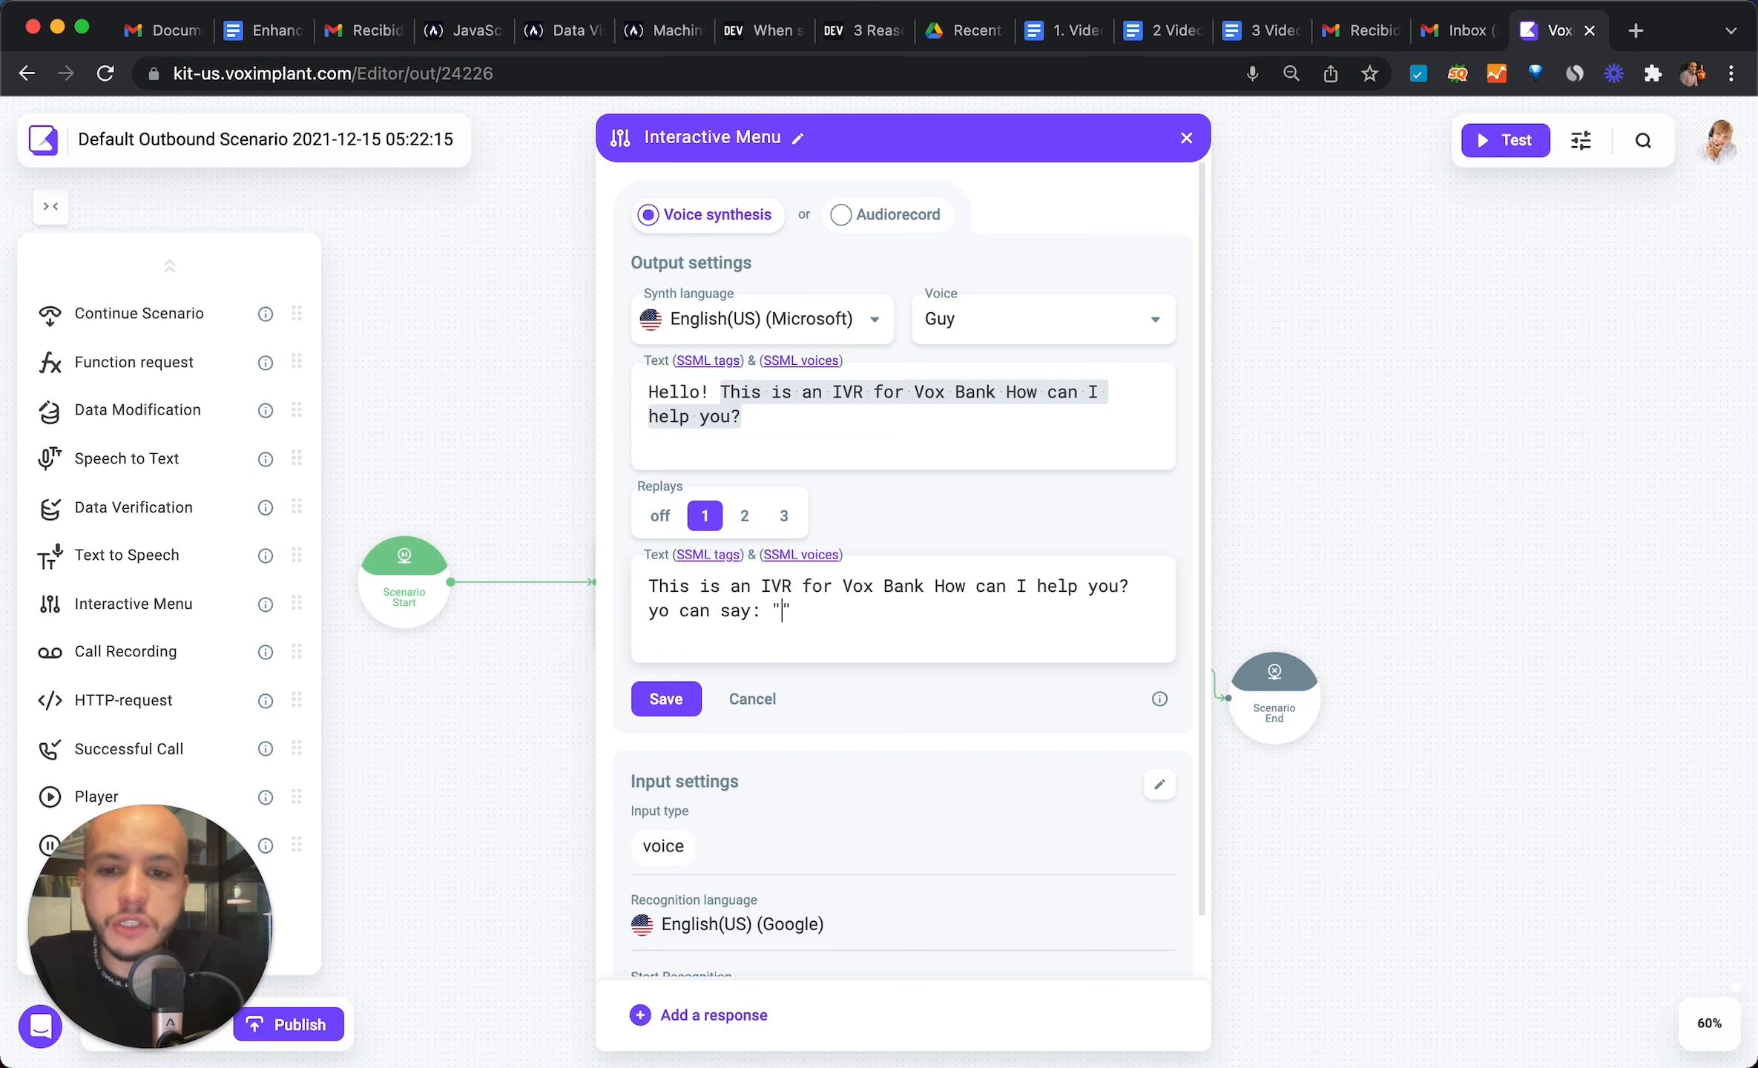
type(": \"I want to check my ba")
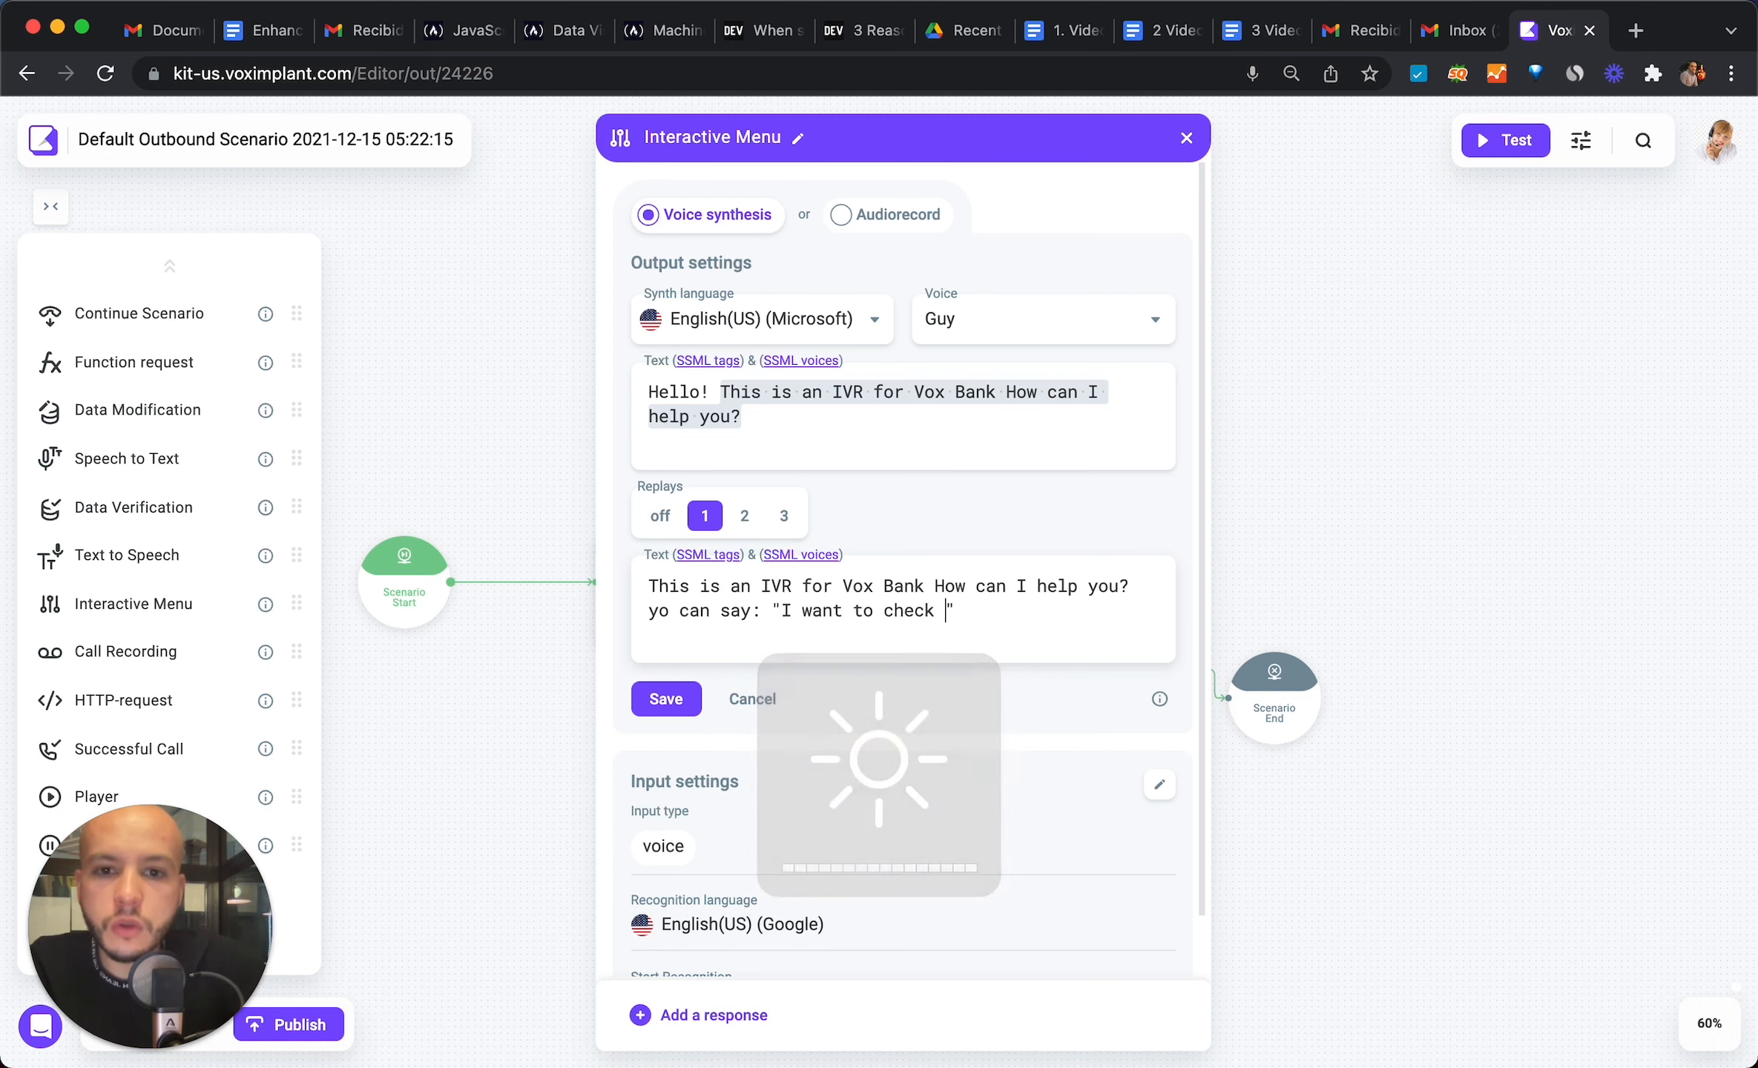
type("lance")
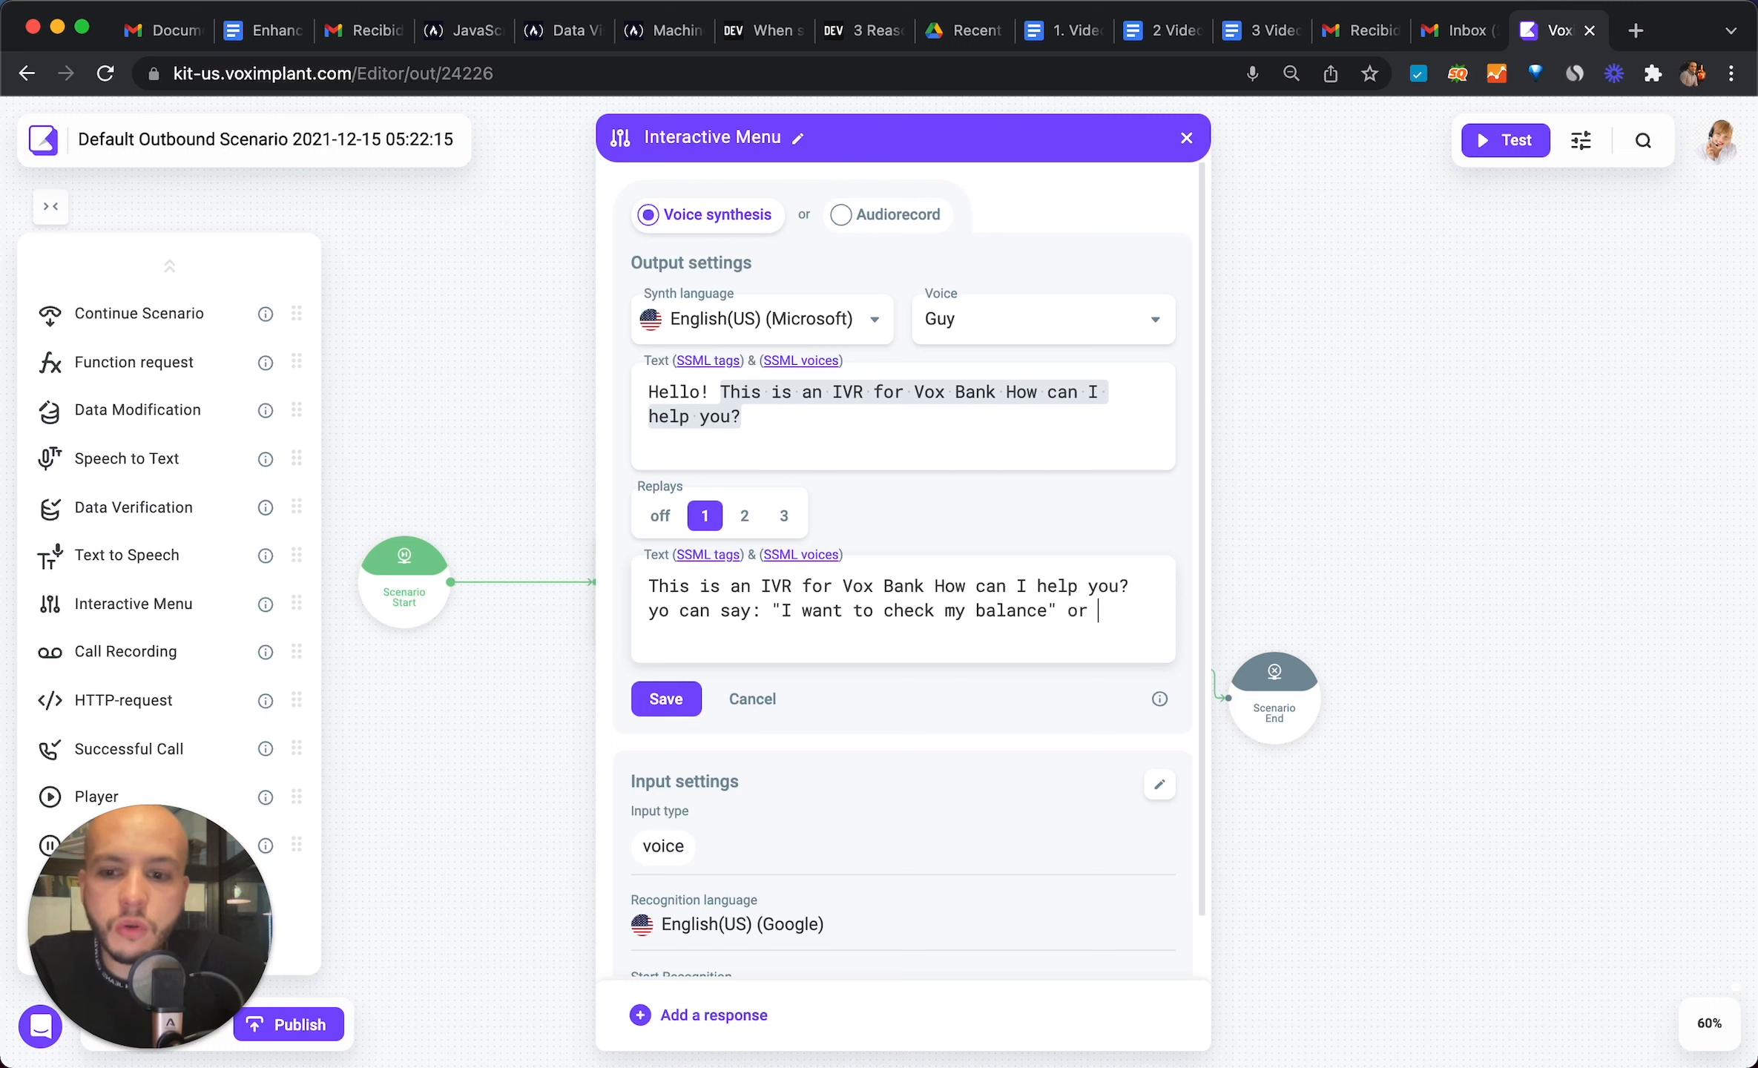
type("\" or \"make a transfer")
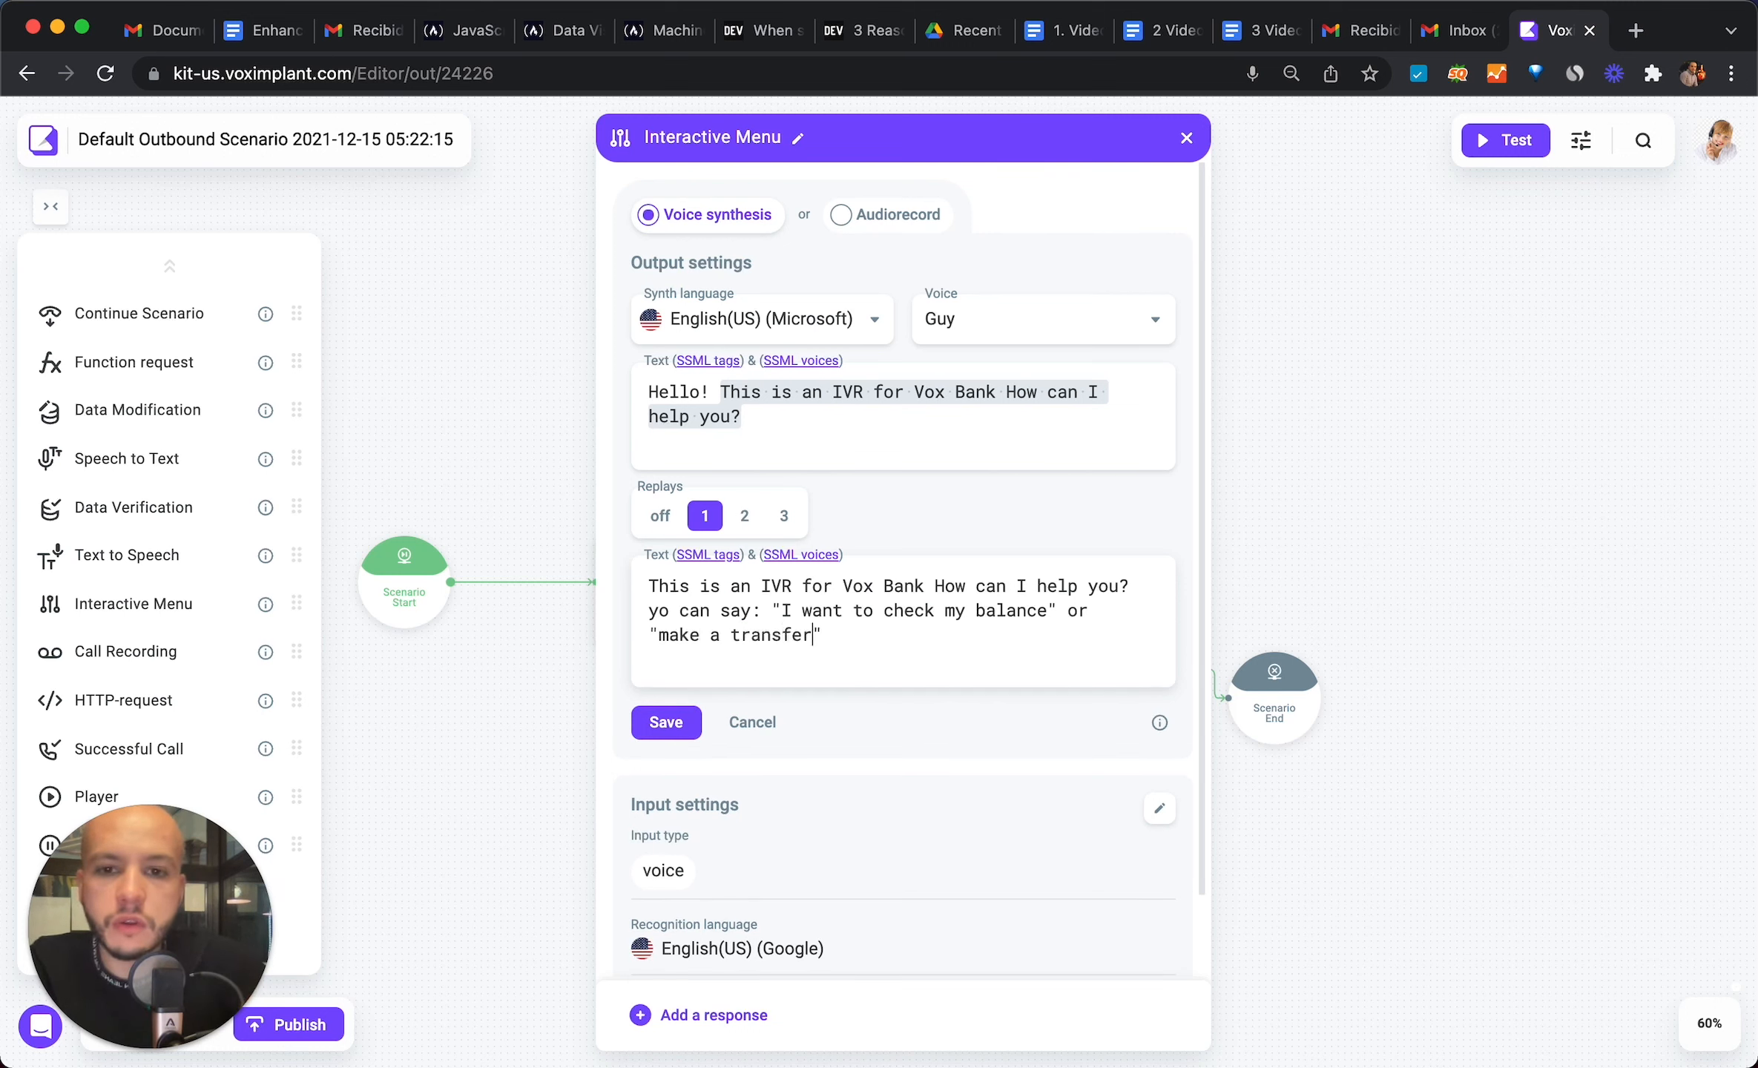
- Insert "press 1 or say" before "make a transfer" in the replay text, append "or press 2", and save the output settings
left_click(1104, 610)
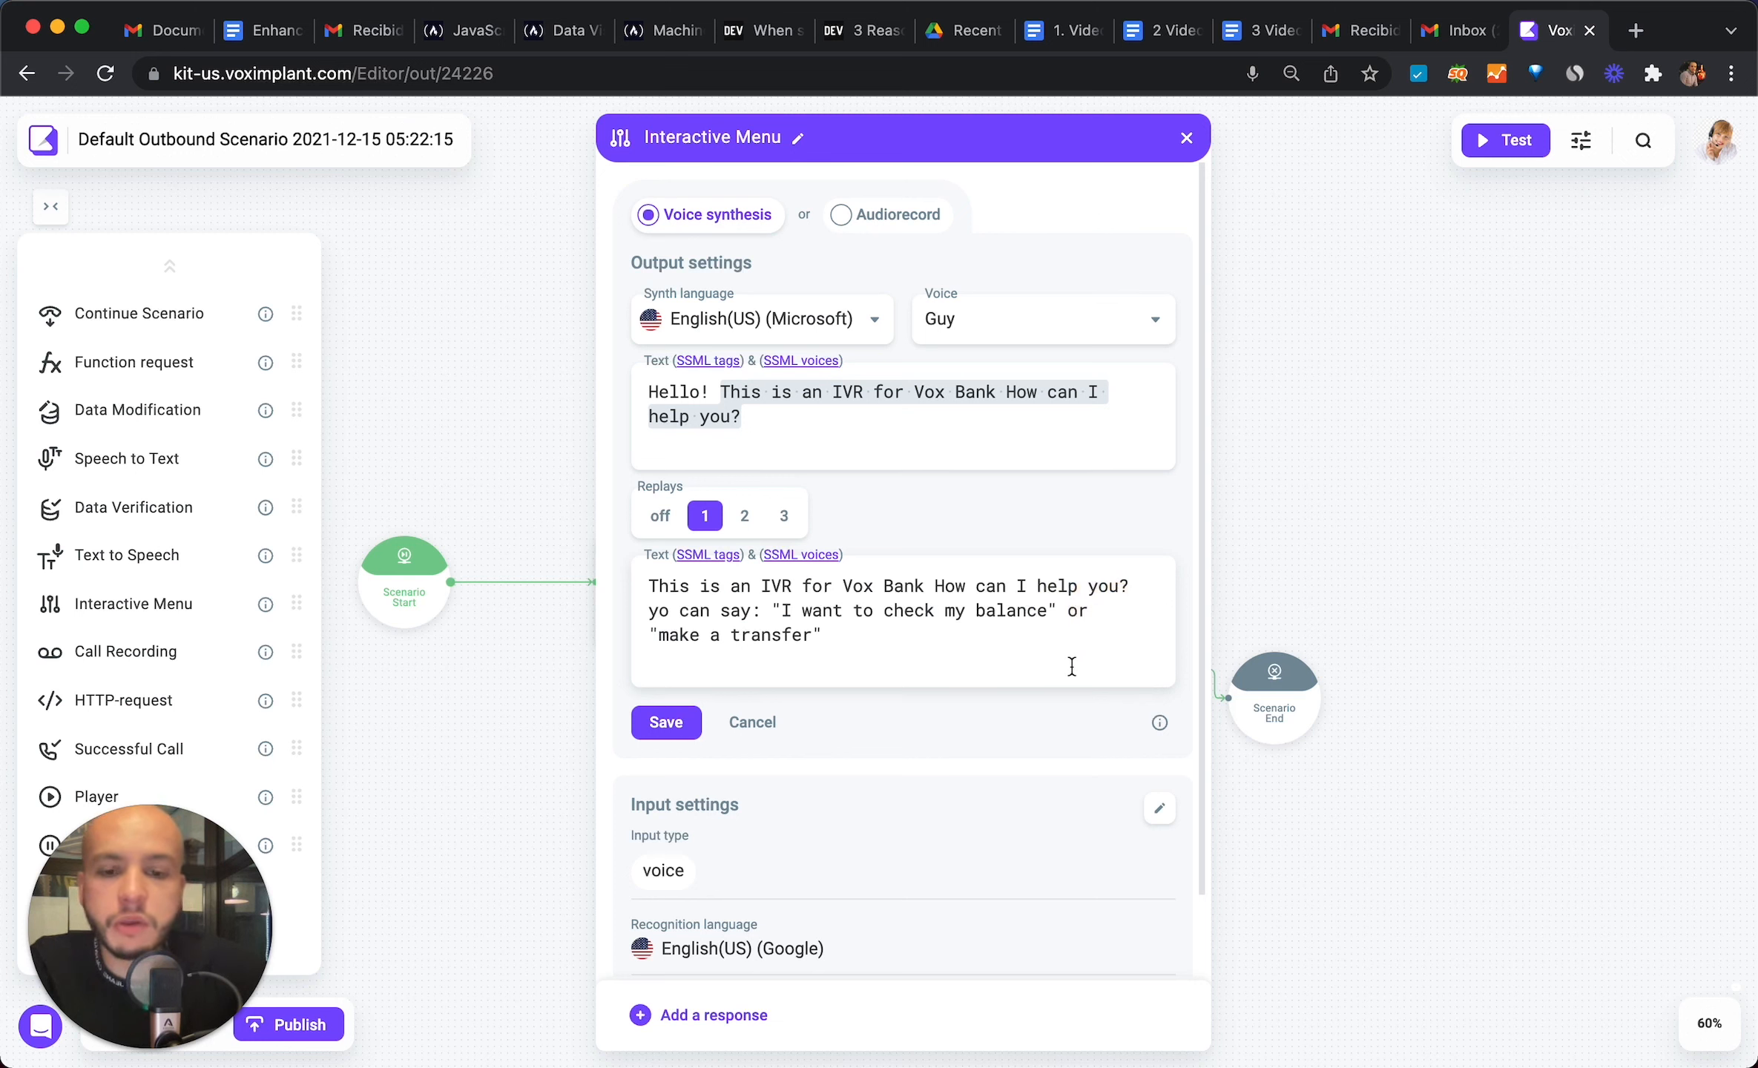
type("press1")
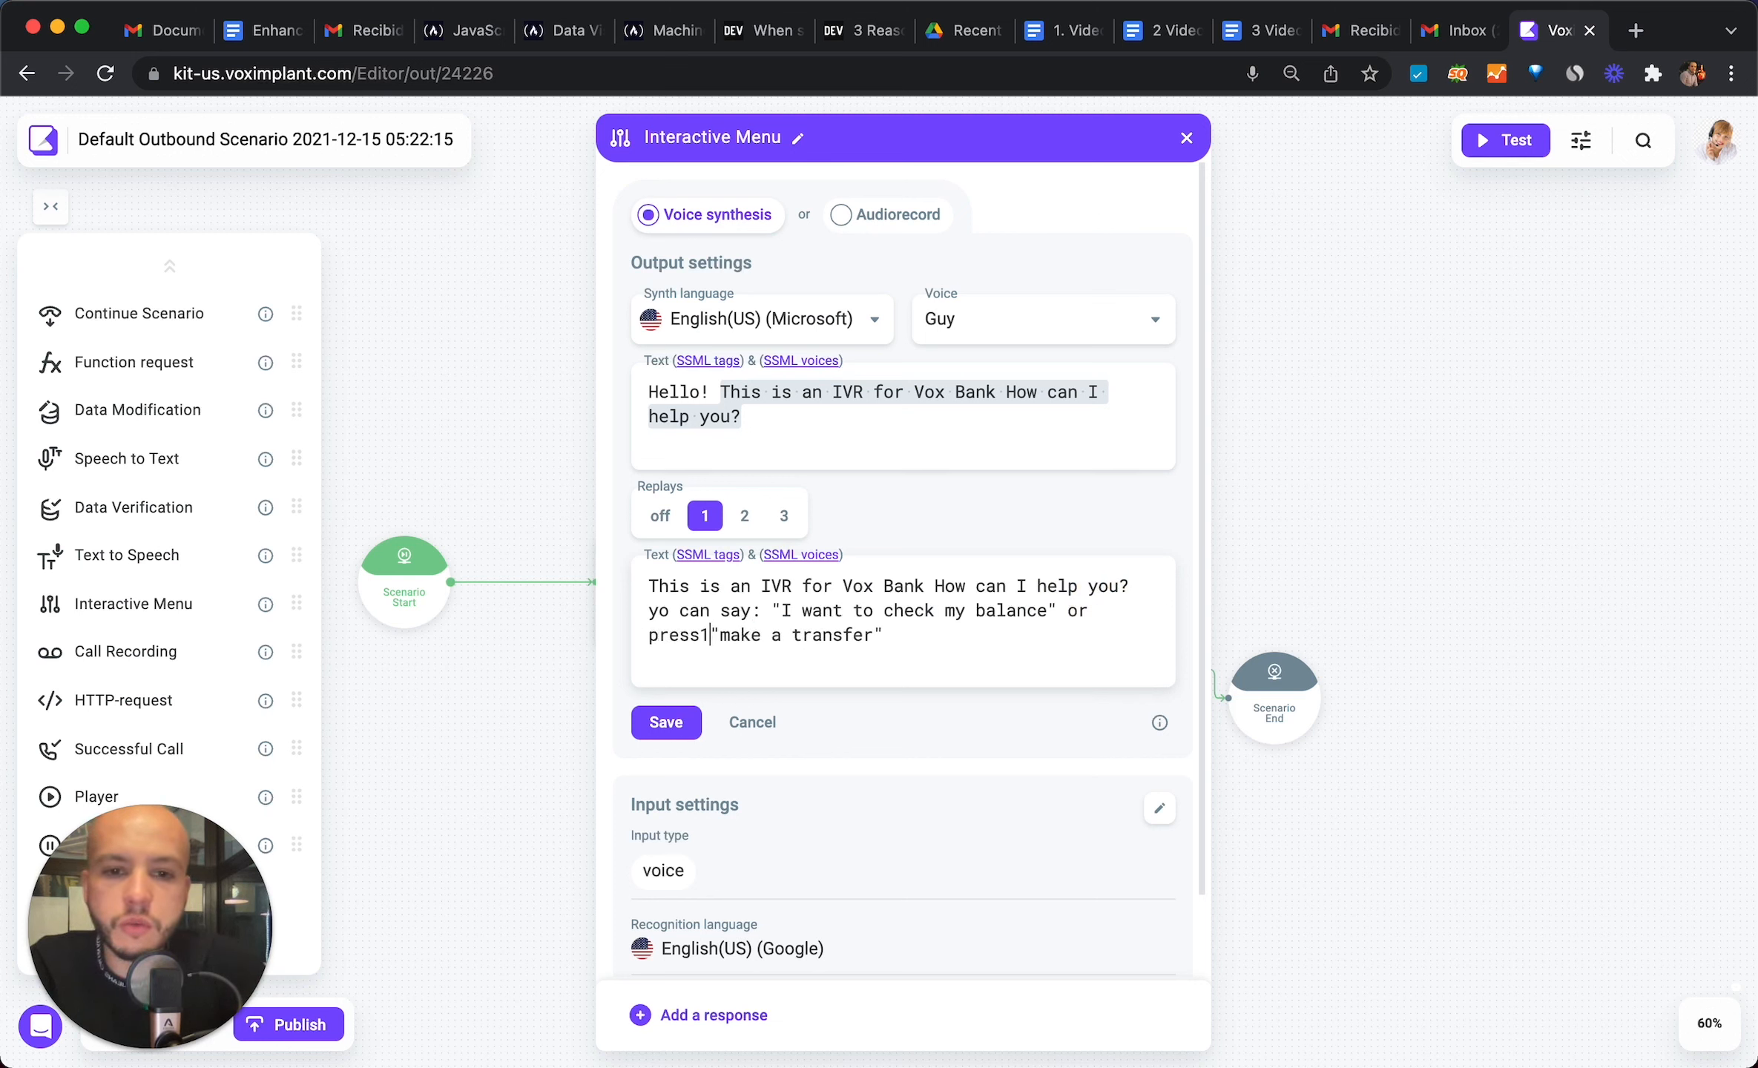
key("BackSpace")
type("1 ")
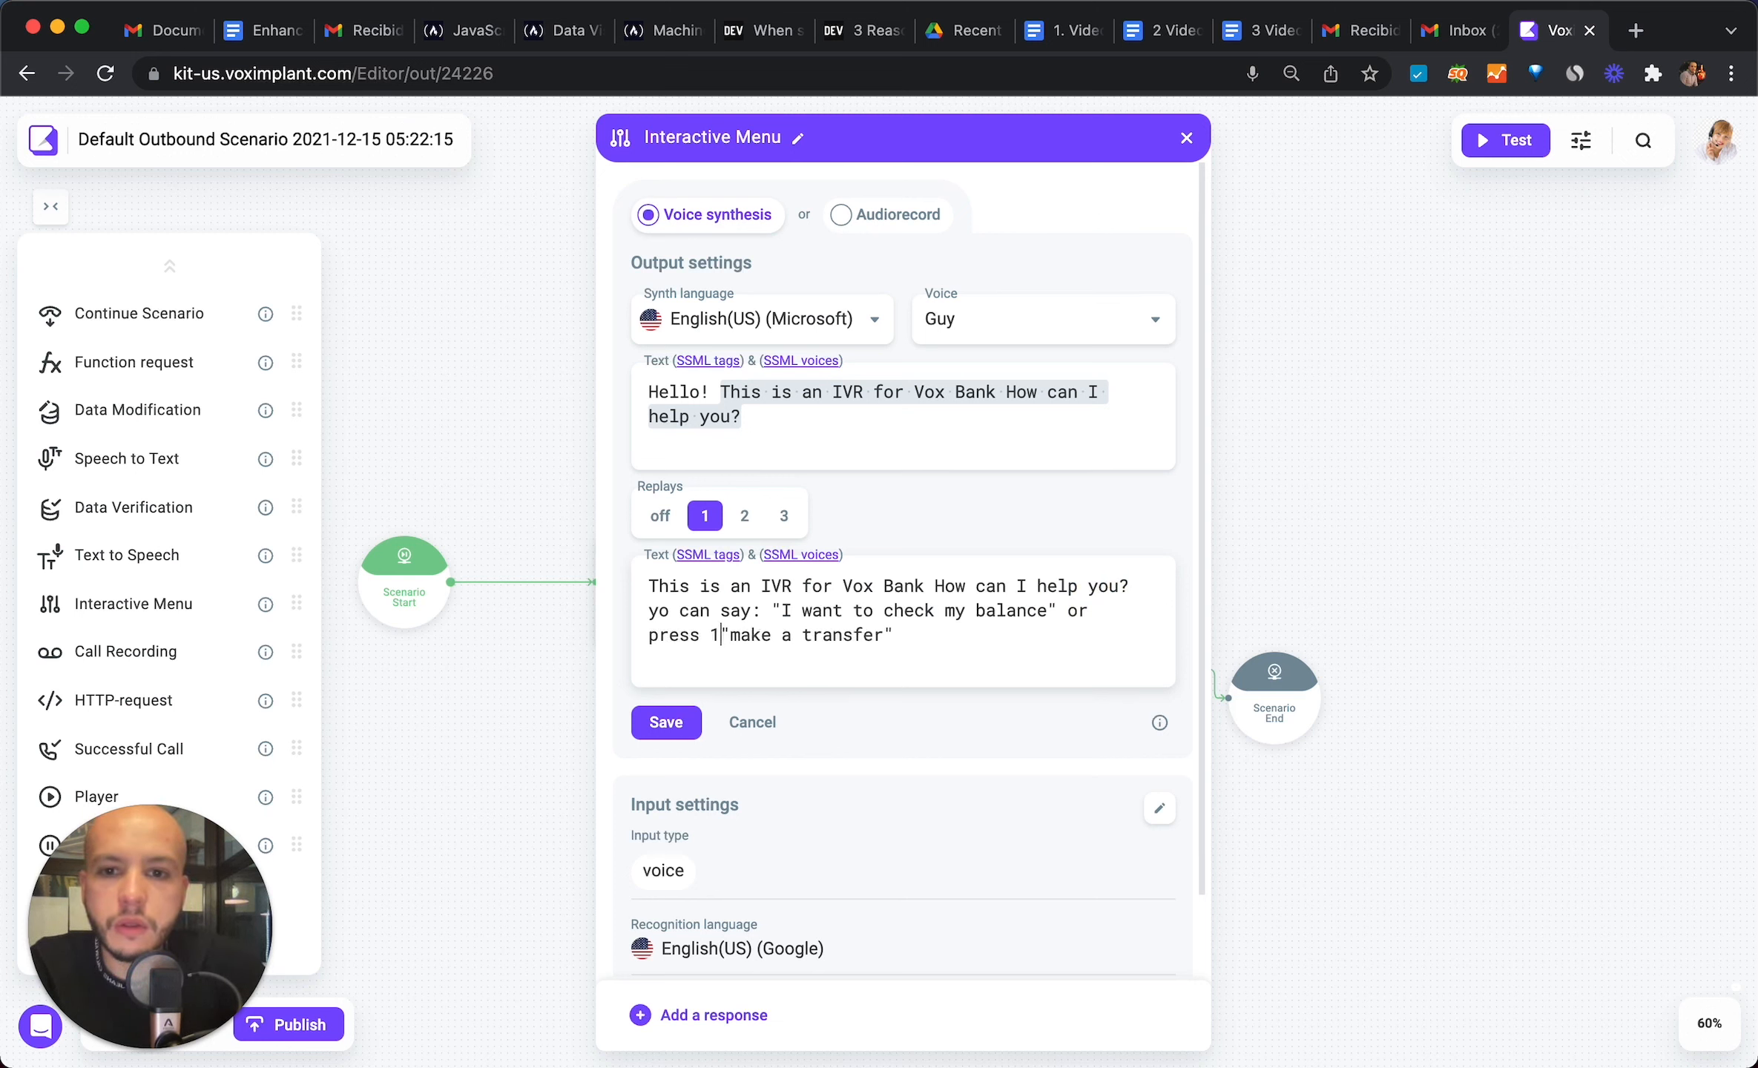
type("or say")
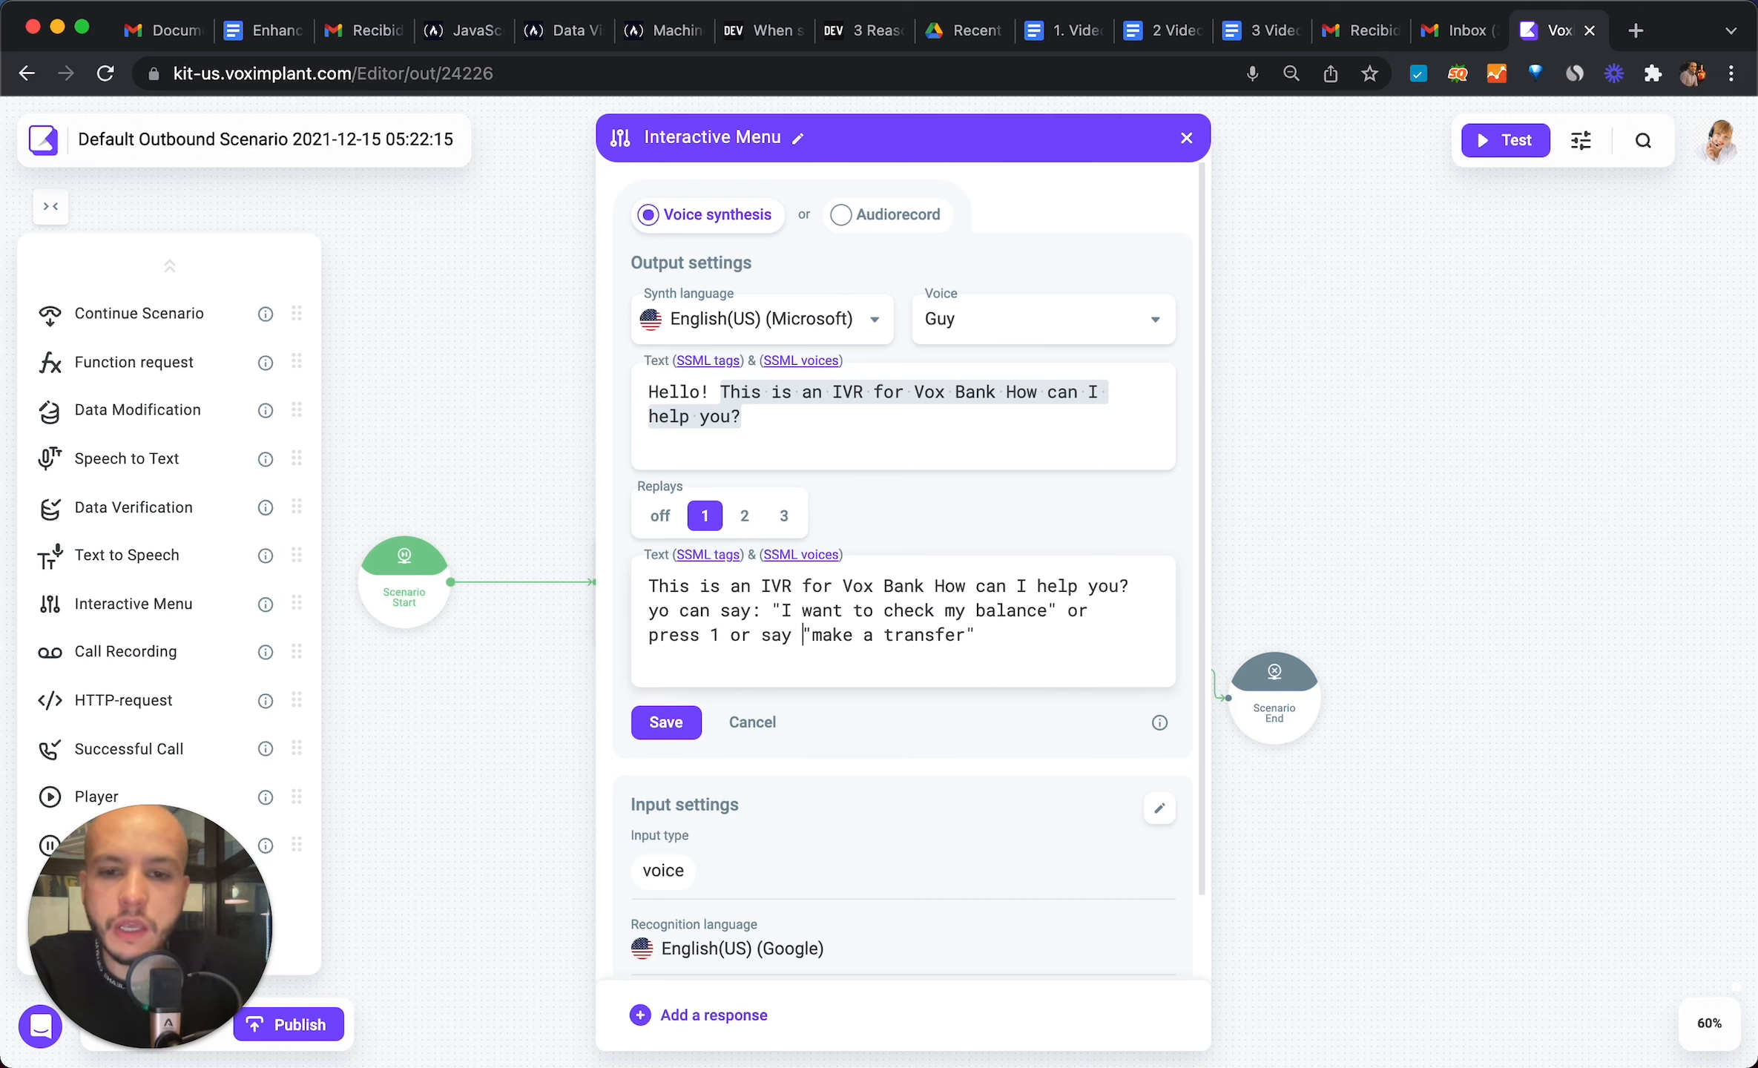
left_click(1007, 645)
type("or press 2")
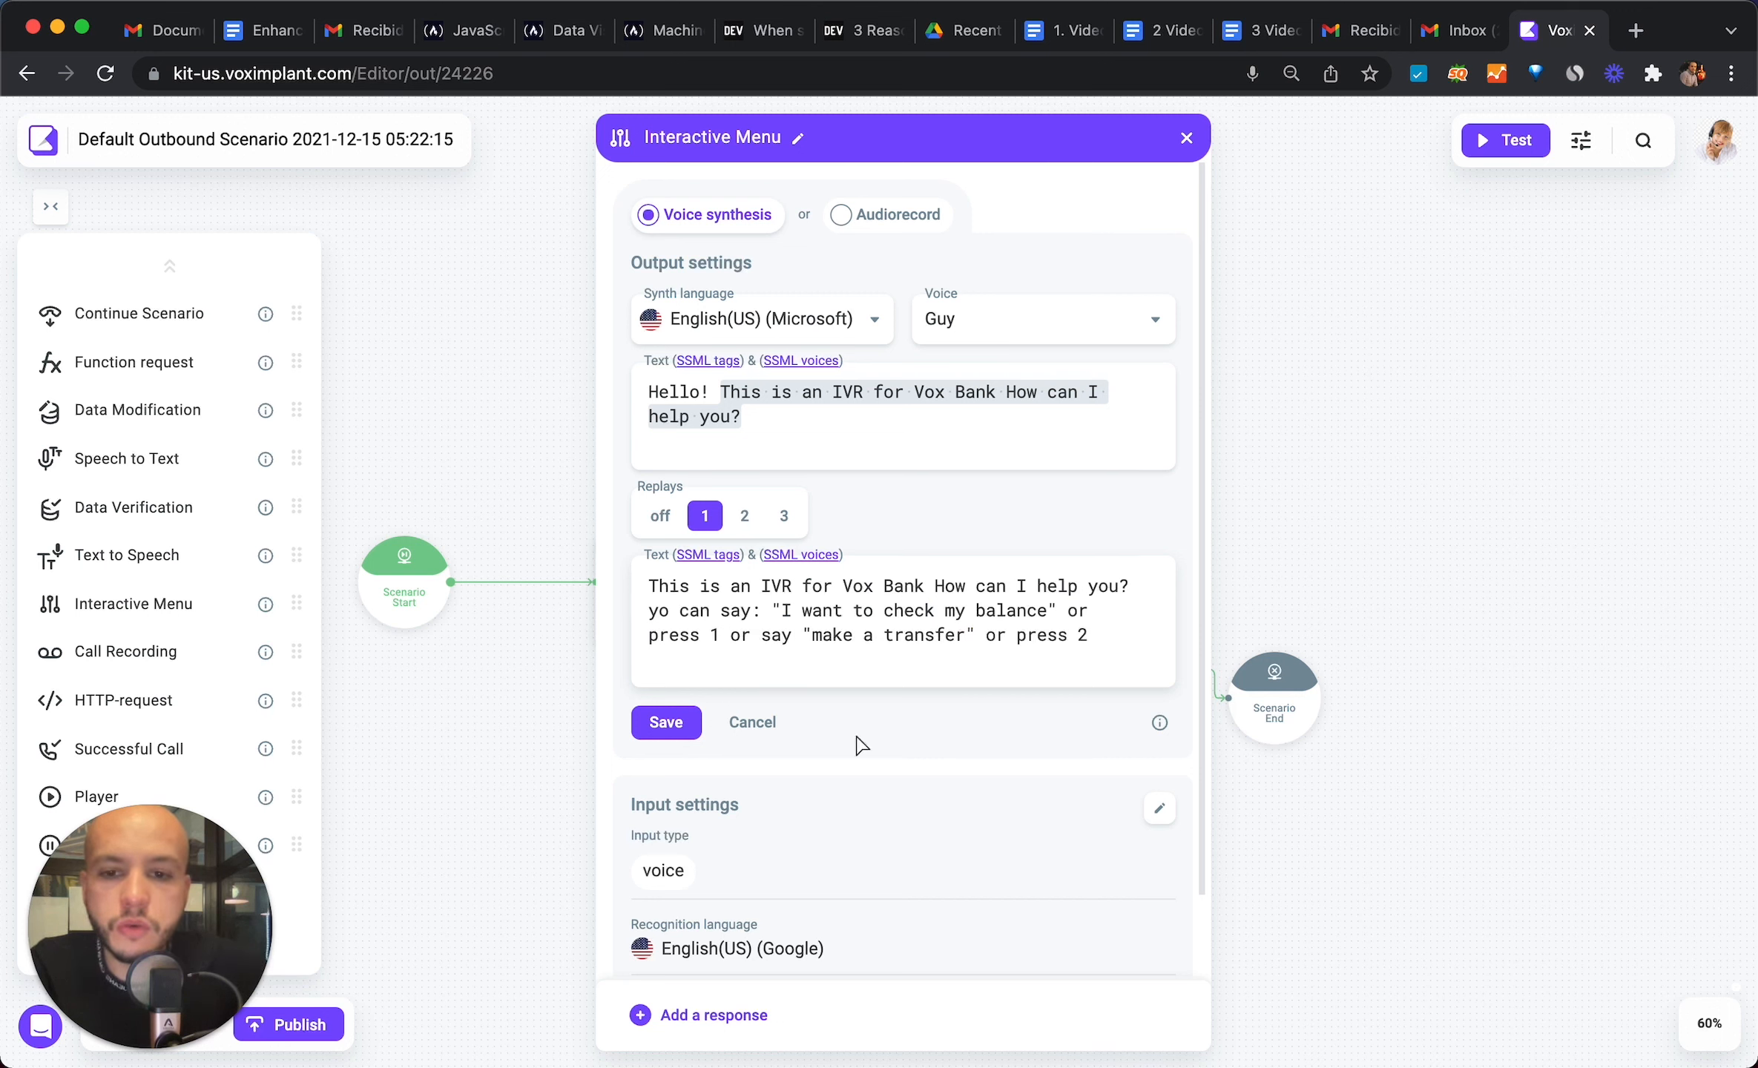
left_click(667, 721)
- Set the Interactive Menu's input type to both with English(US) (Google) as recognition language, and save the input settings
scroll(964, 698, "down", 1)
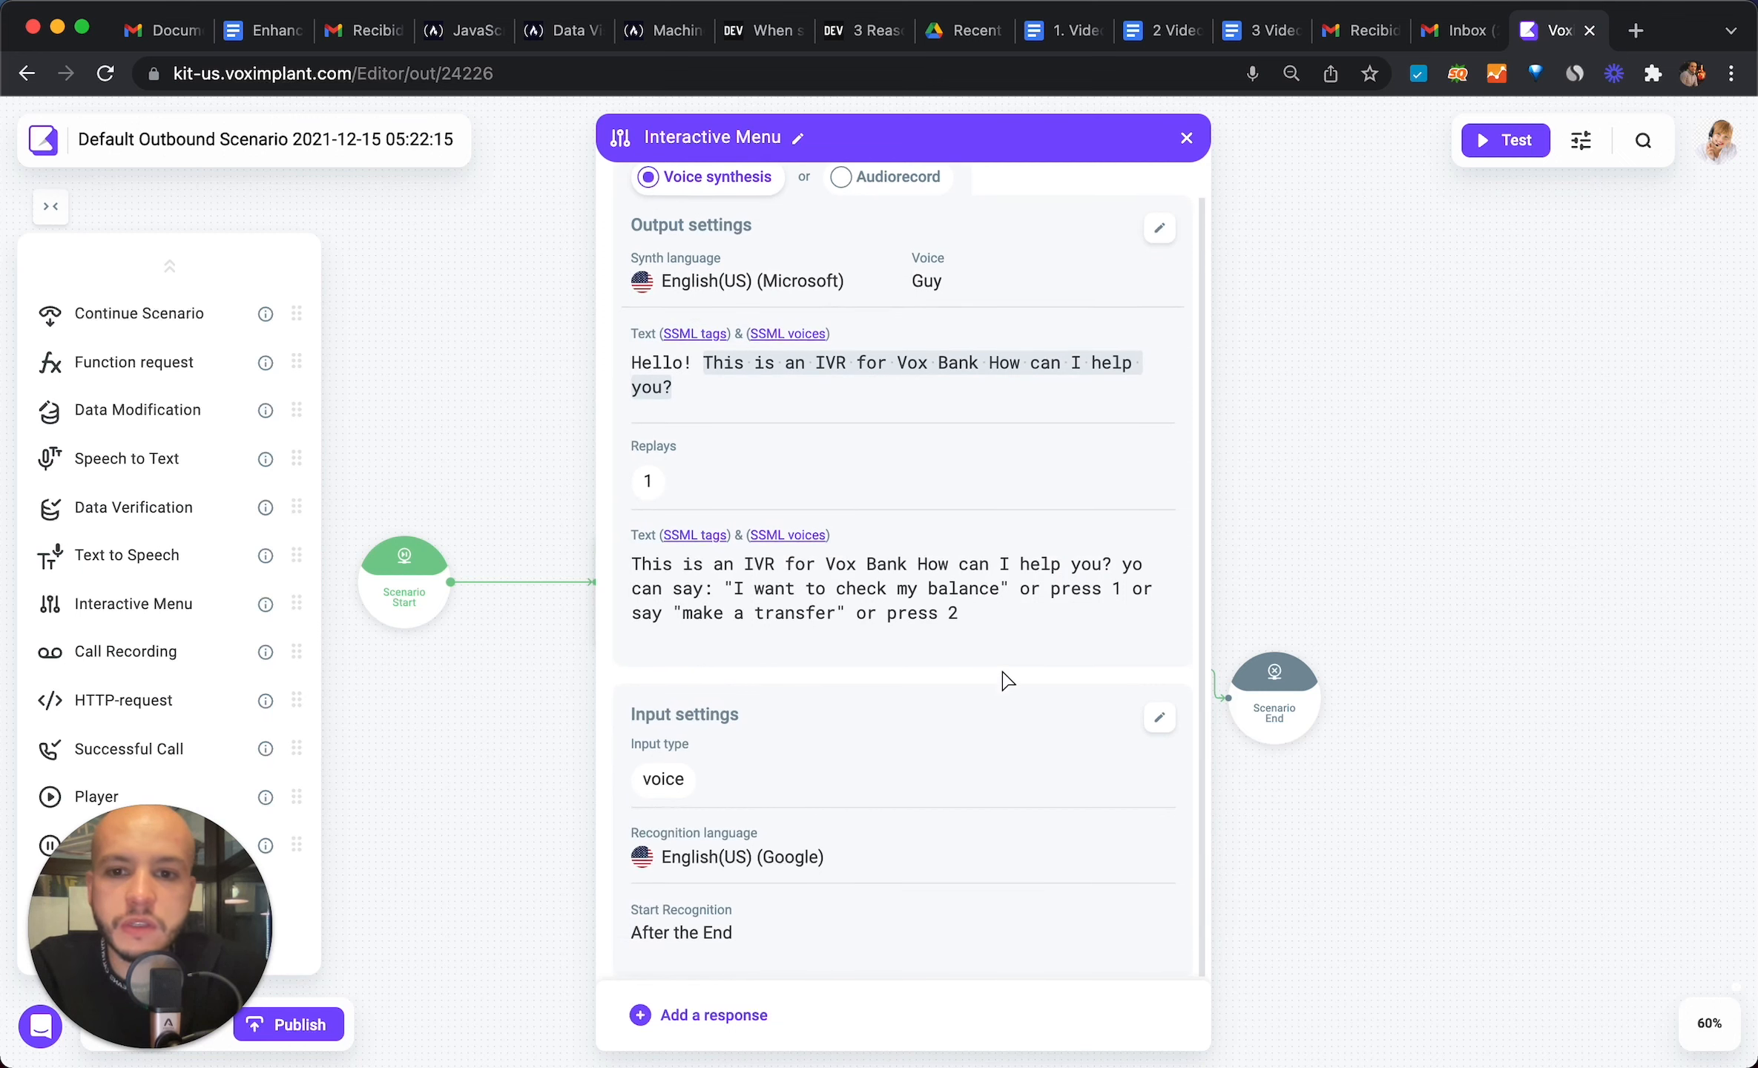
left_click(962, 745)
scroll(972, 745, "down", 1)
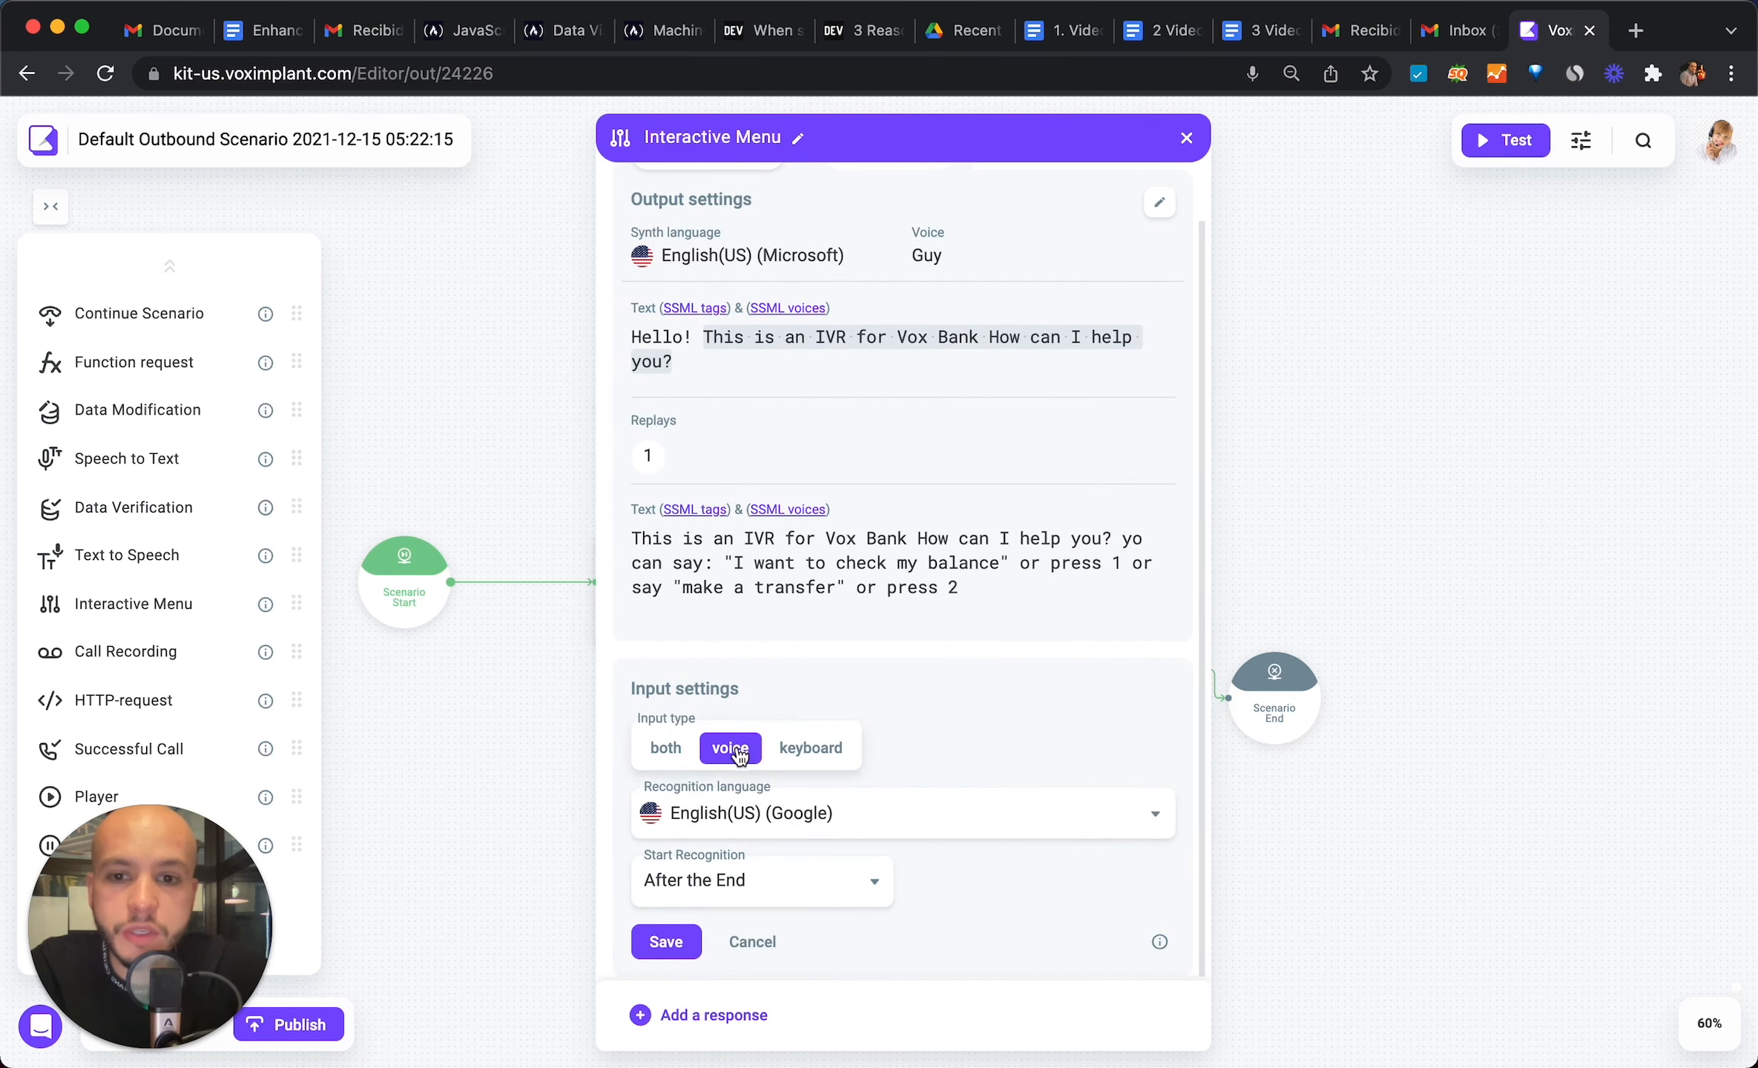
left_click(812, 747)
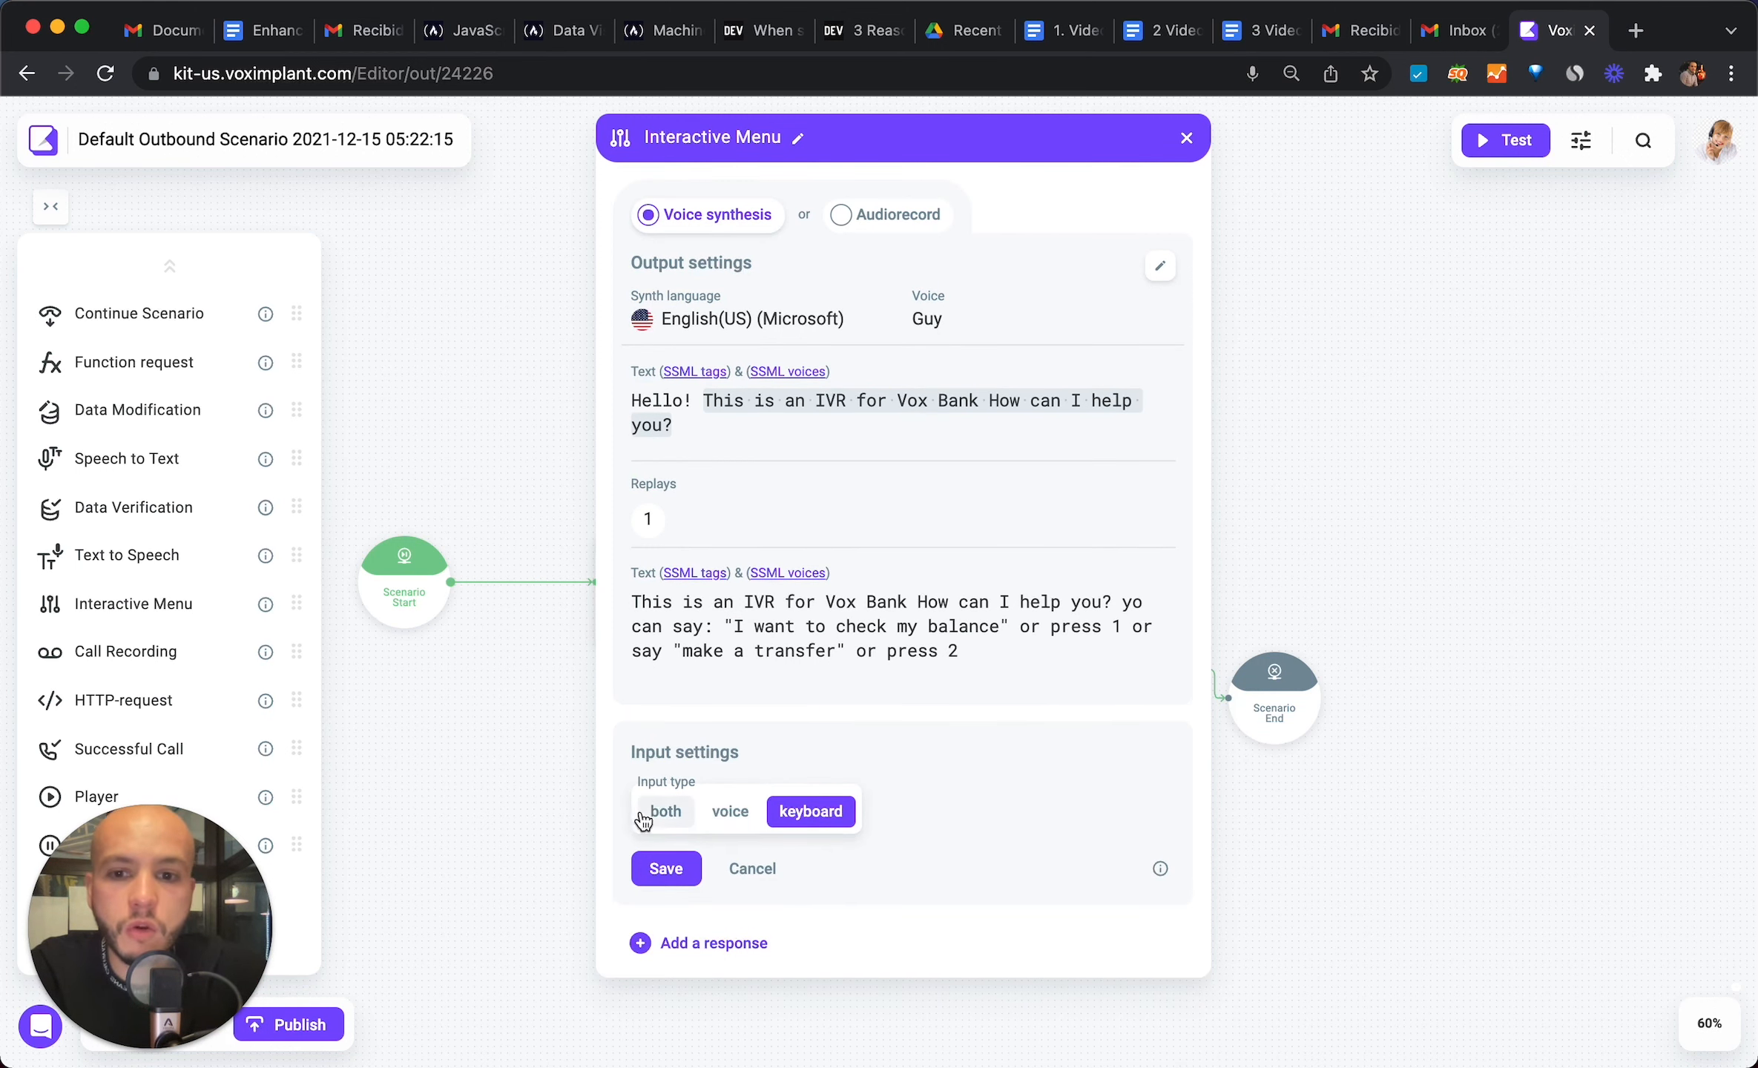
left_click(664, 813)
scroll(1033, 783, "down", 2)
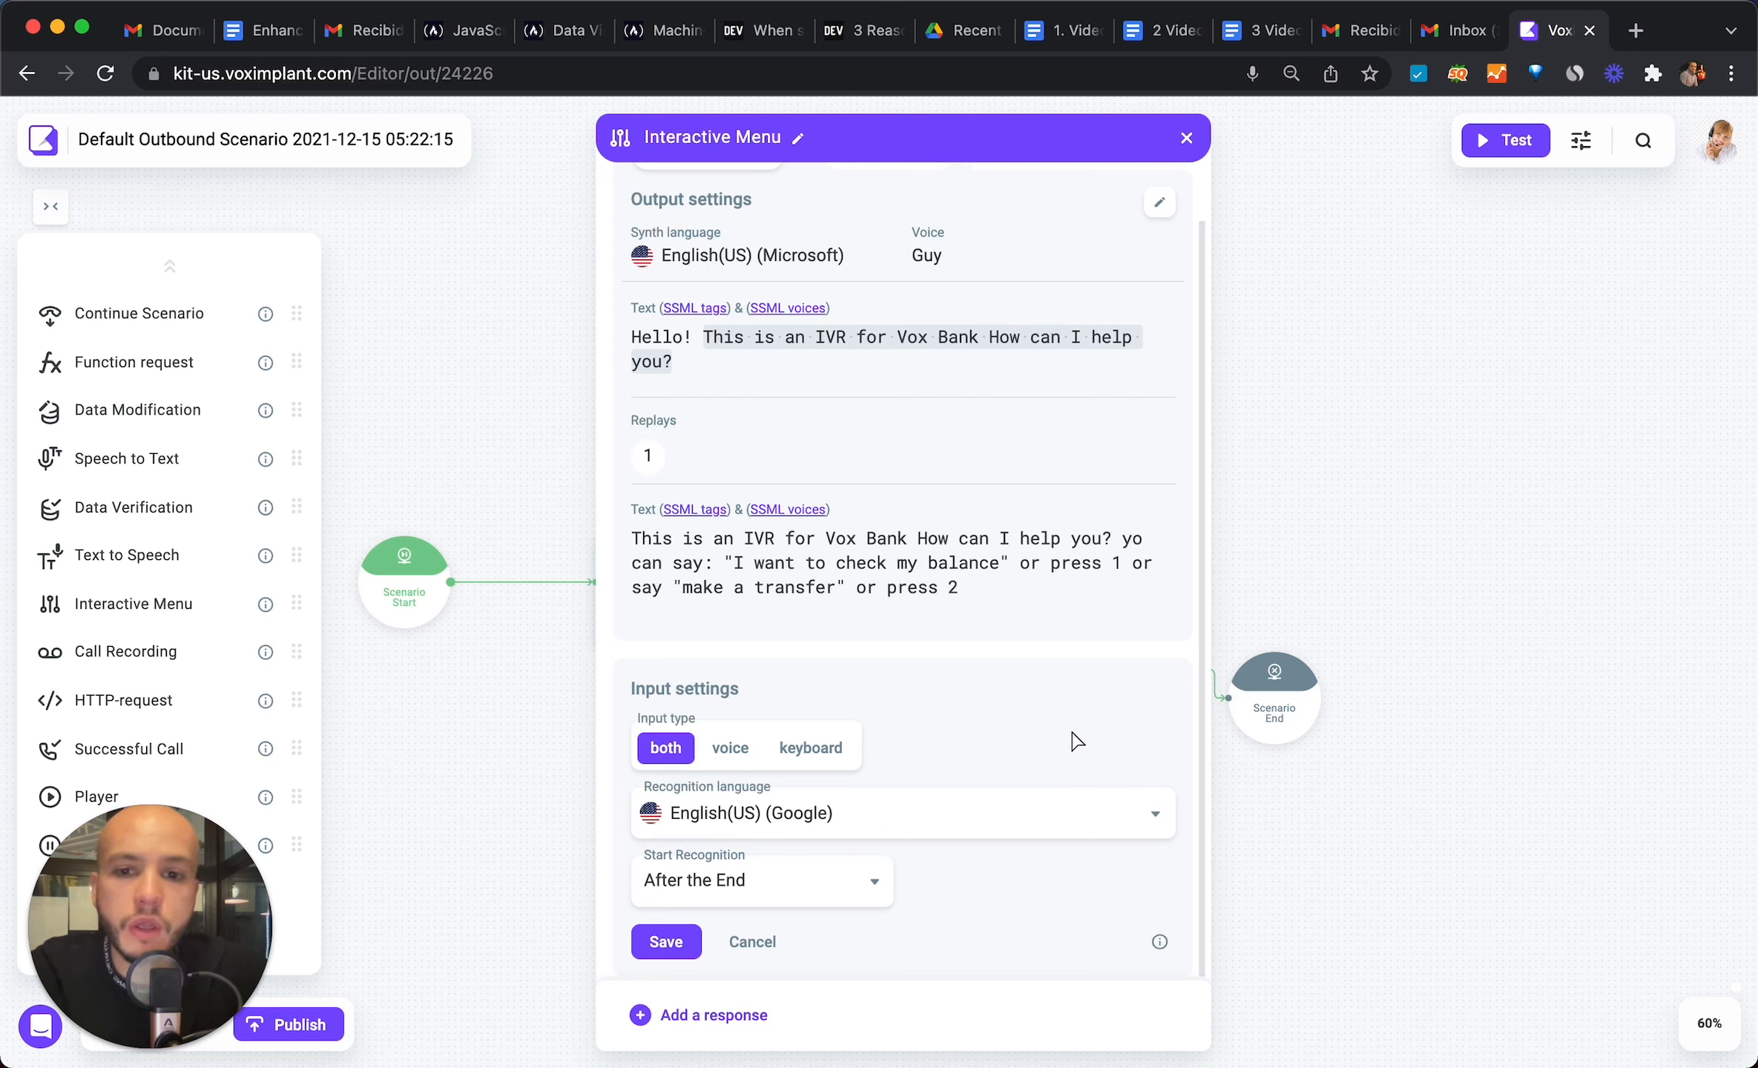
left_click(970, 814)
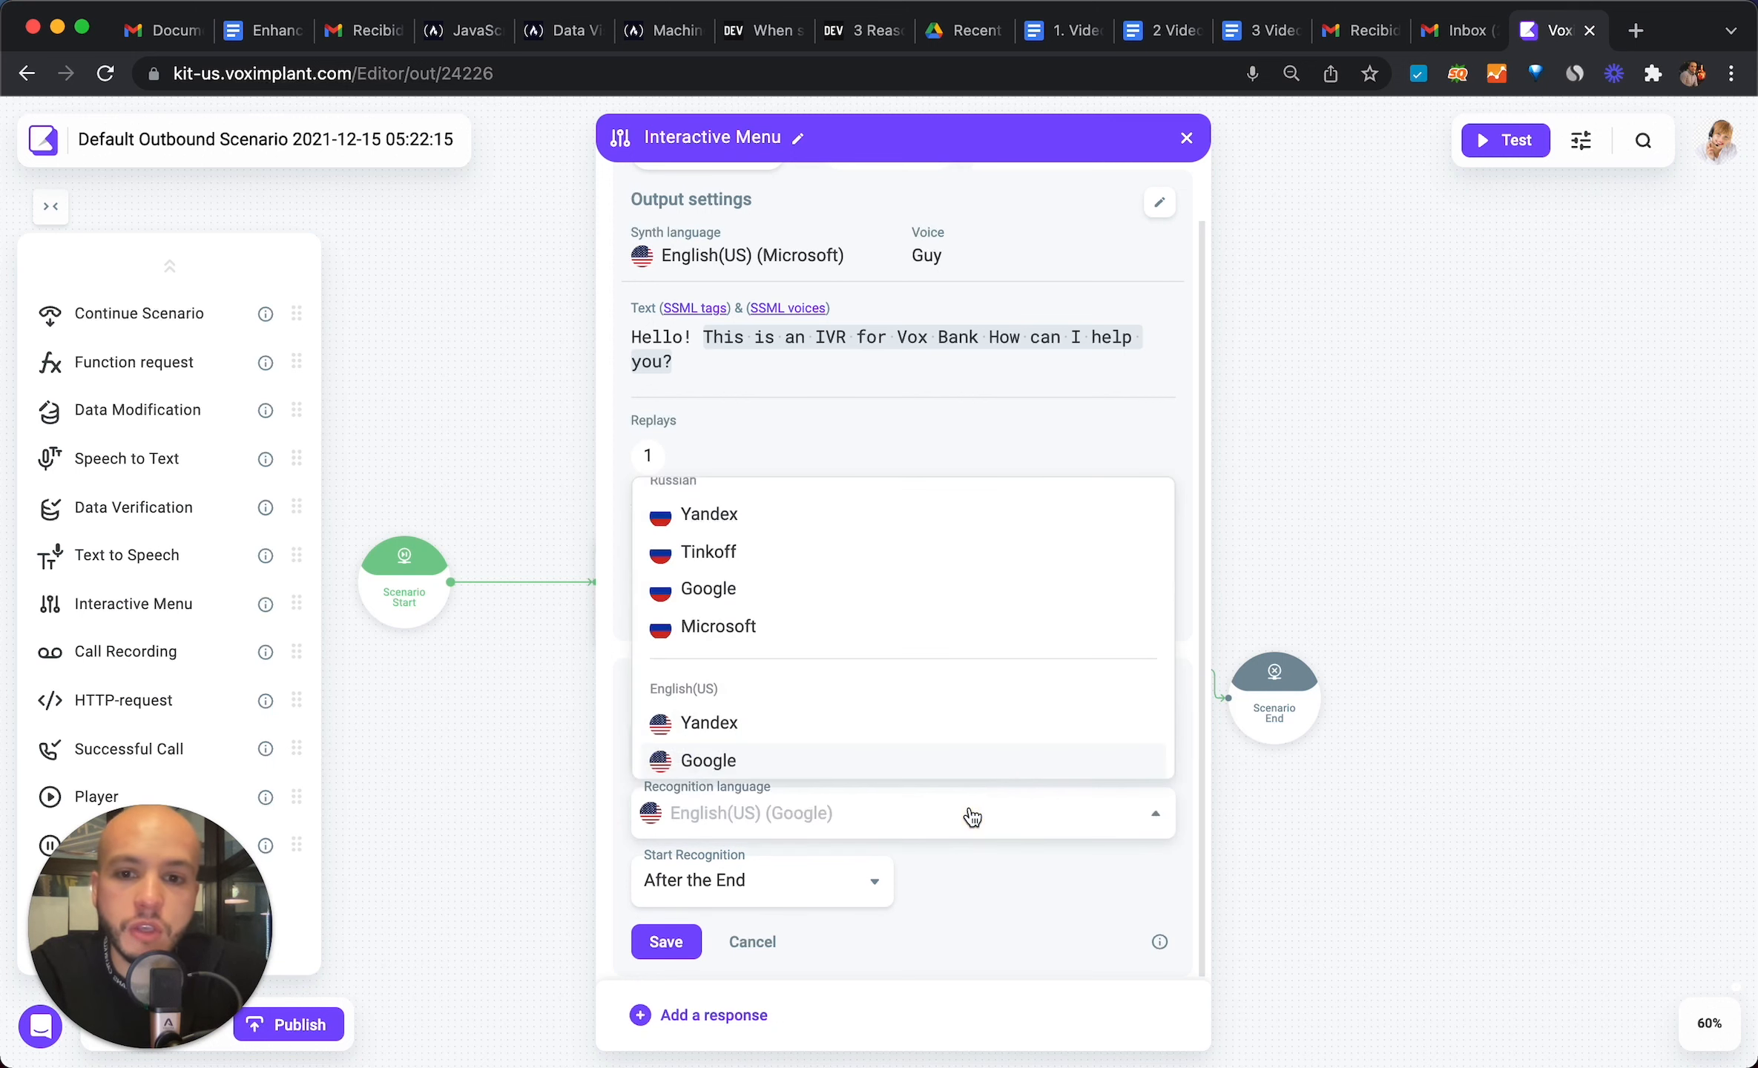
scroll(959, 635, "down", 3)
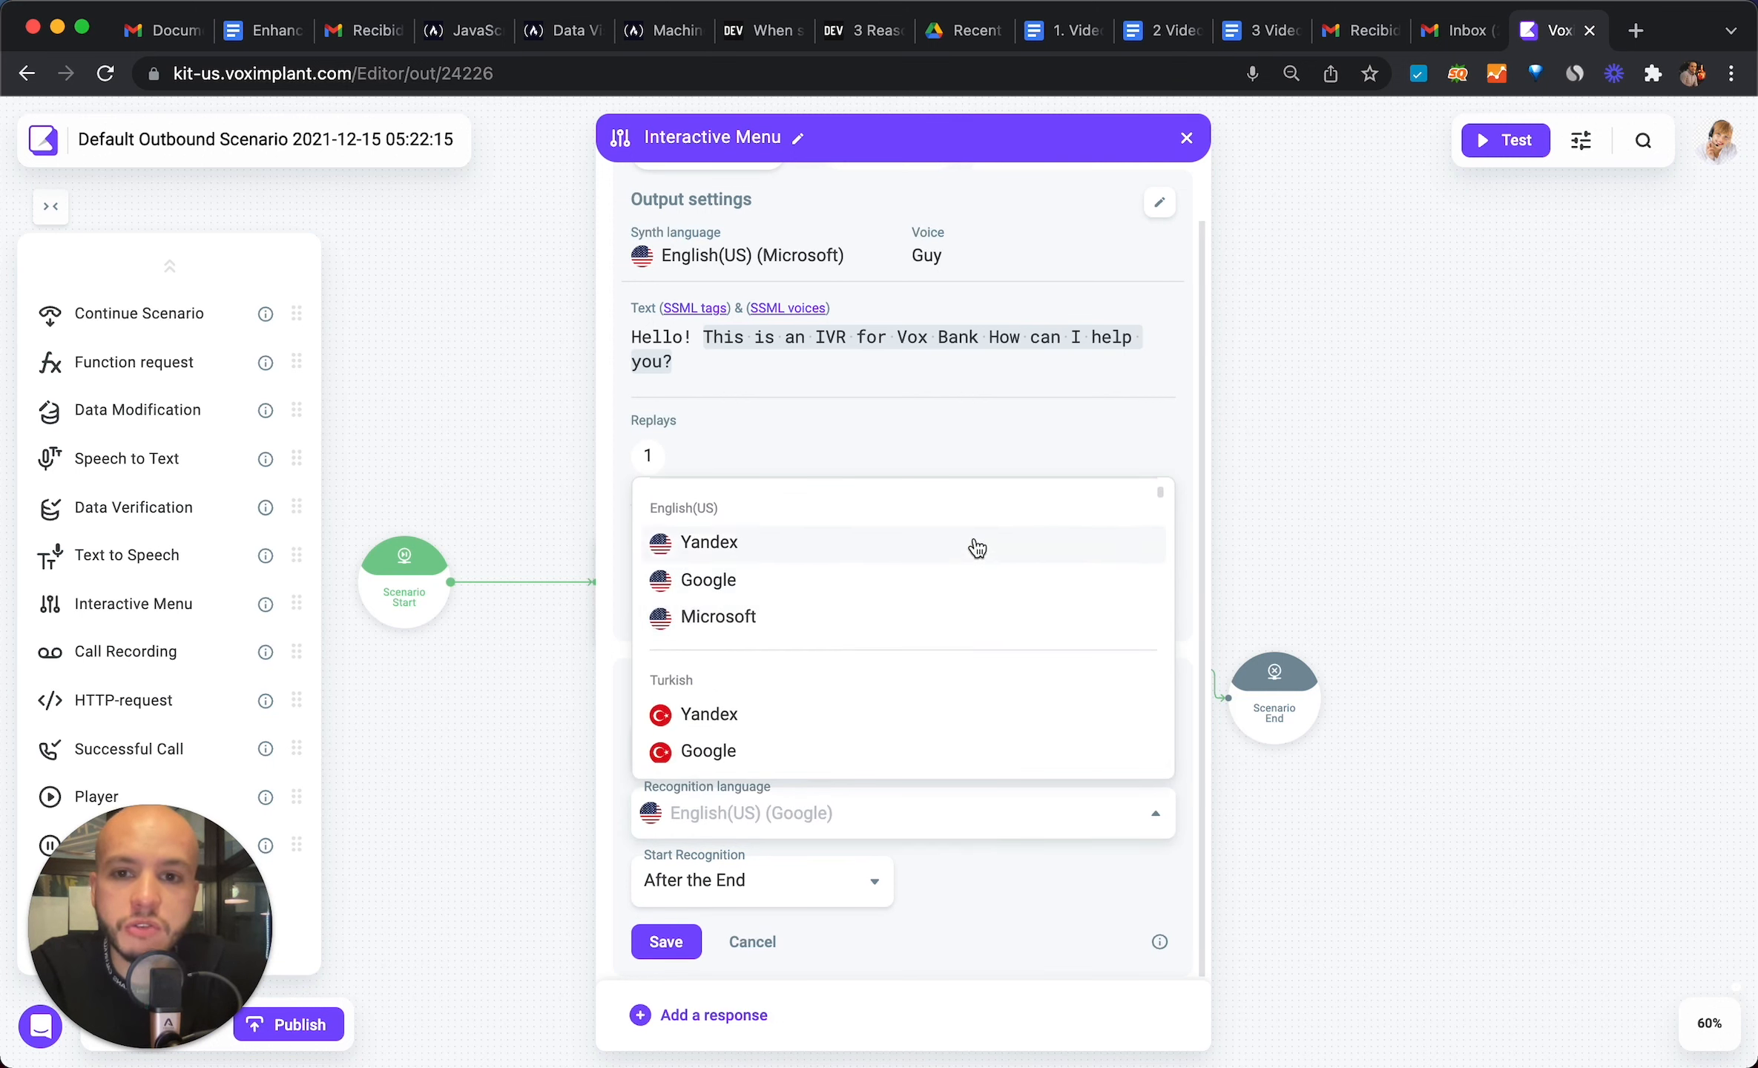
left_click(975, 590)
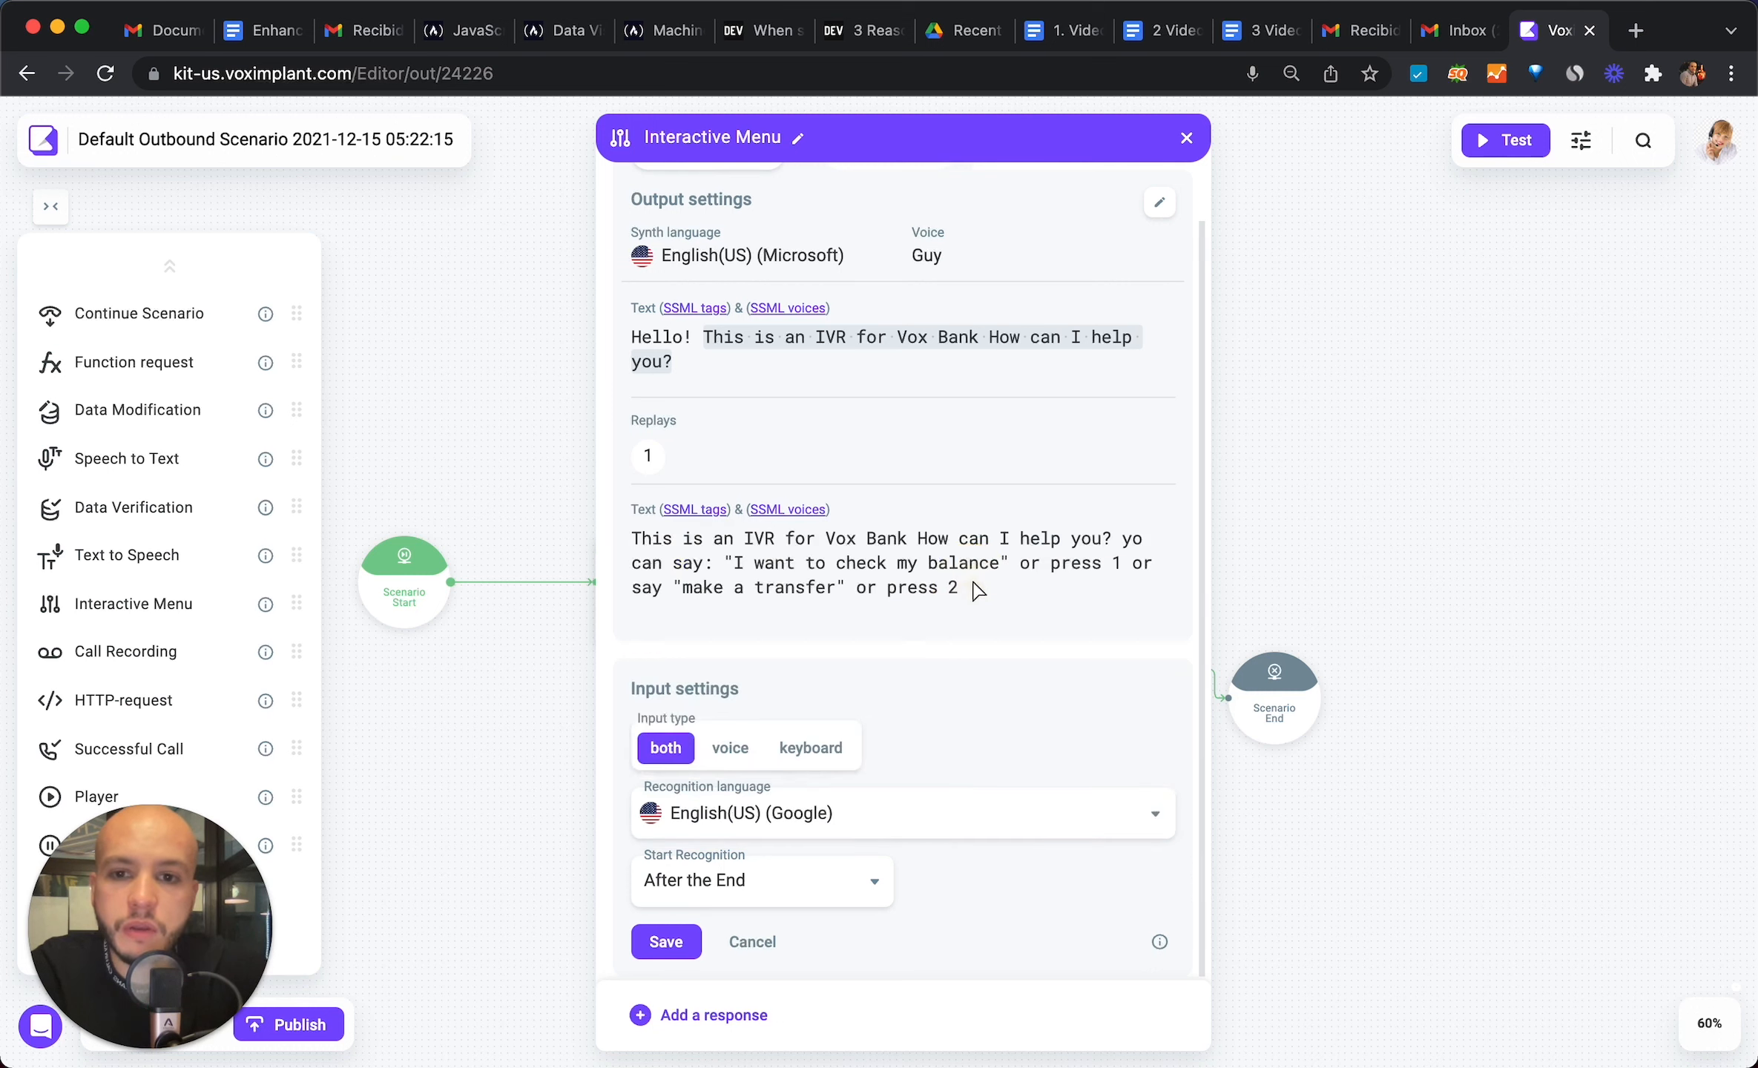
left_click(671, 942)
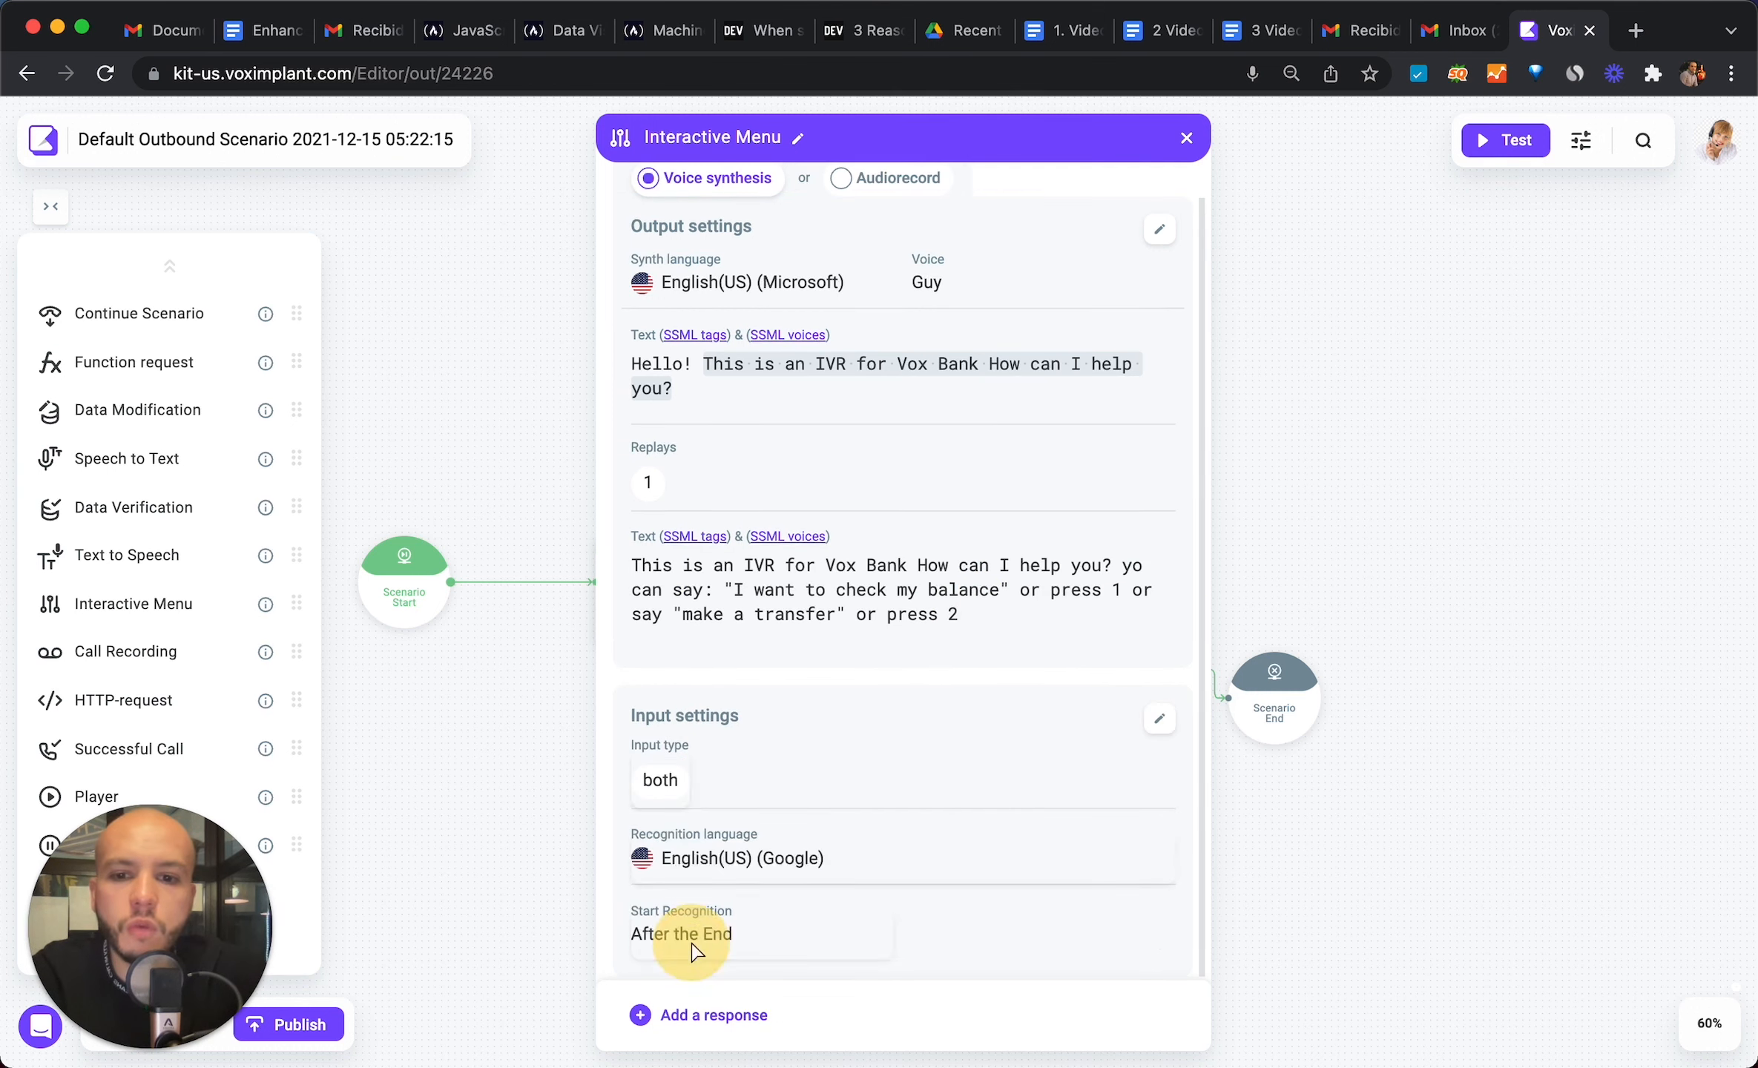
- Add a response to the Interactive Menu, name its port Balance and assign response key 1
left_click(739, 1011)
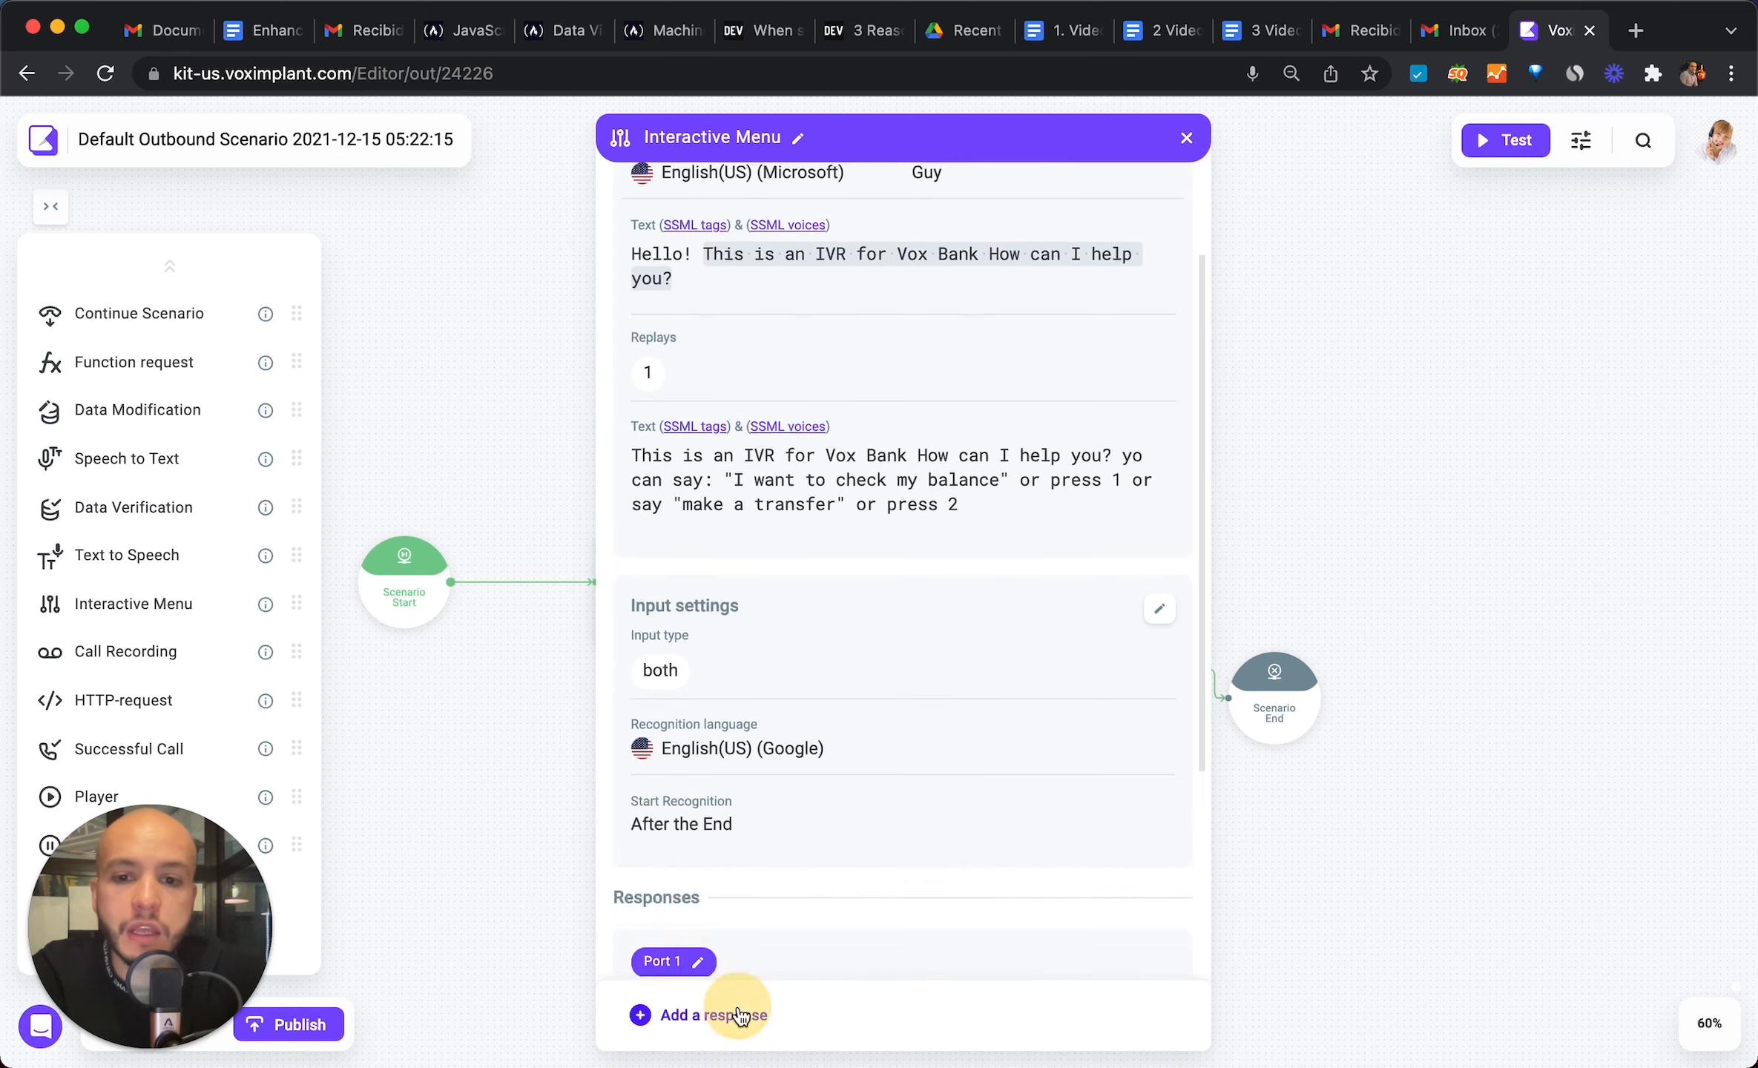
left_click(718, 710)
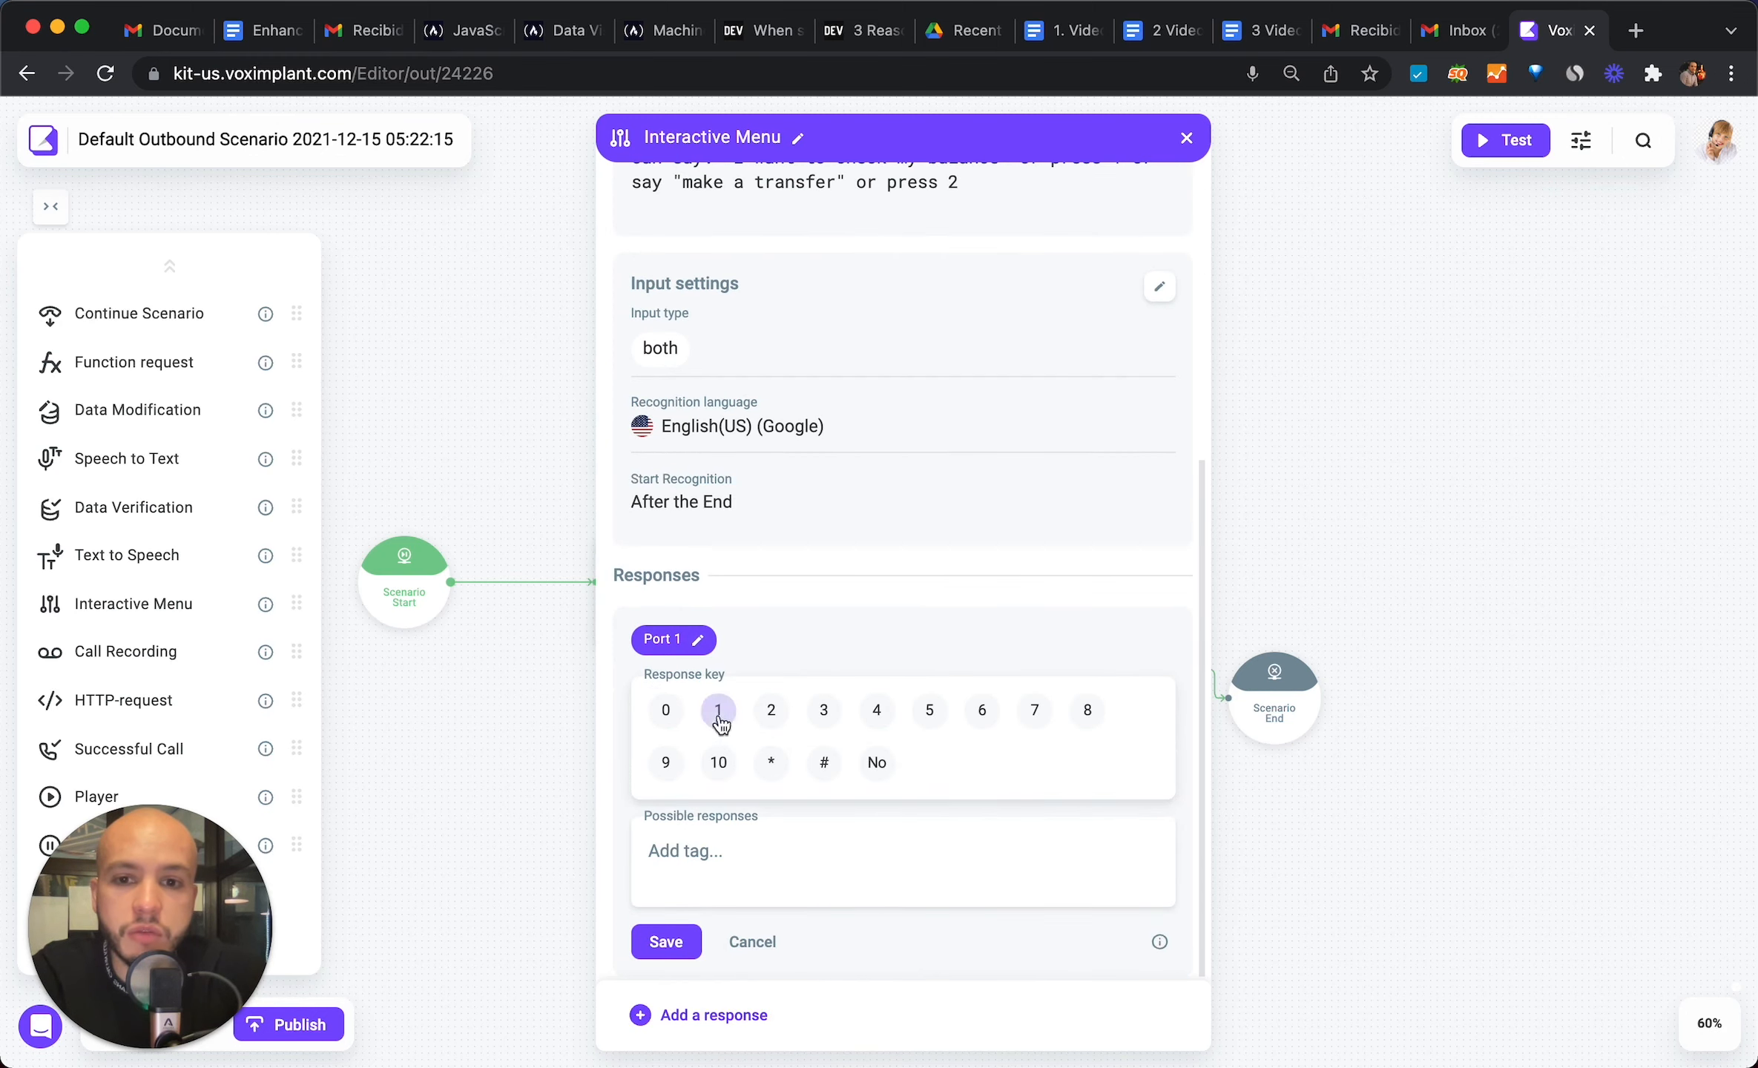
left_click(699, 643)
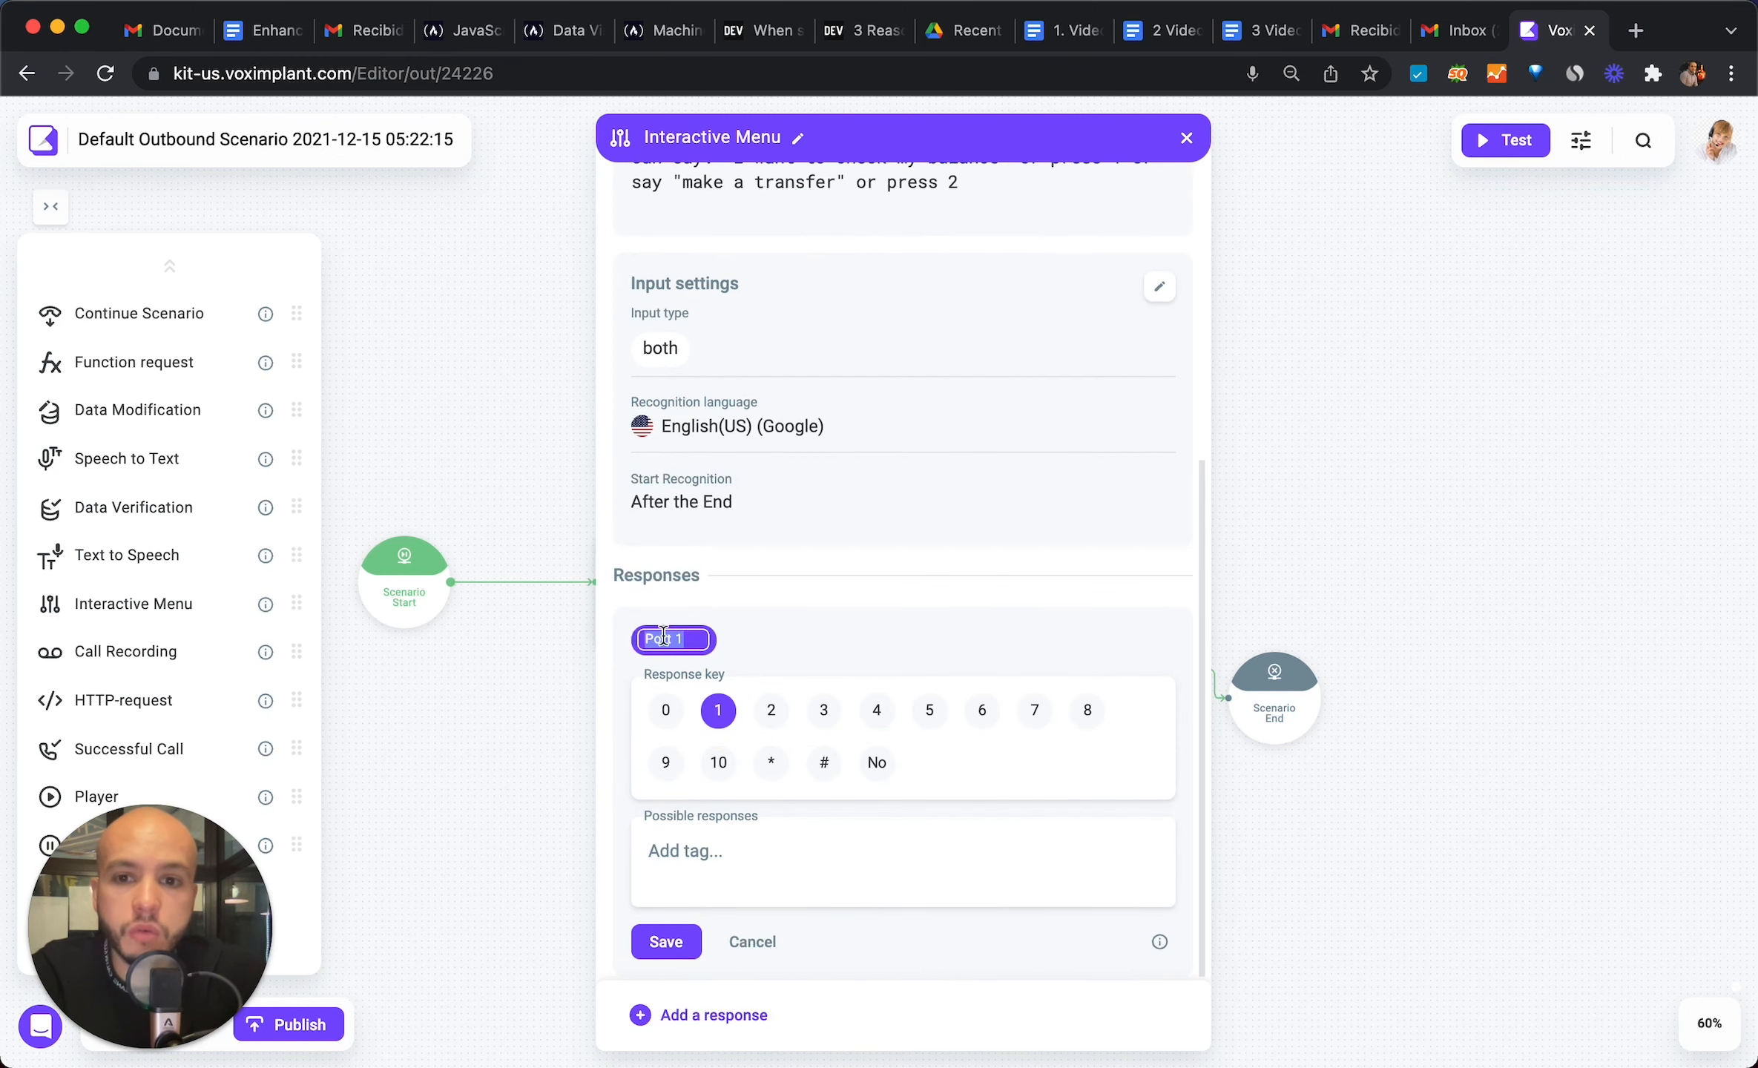
type("Baln")
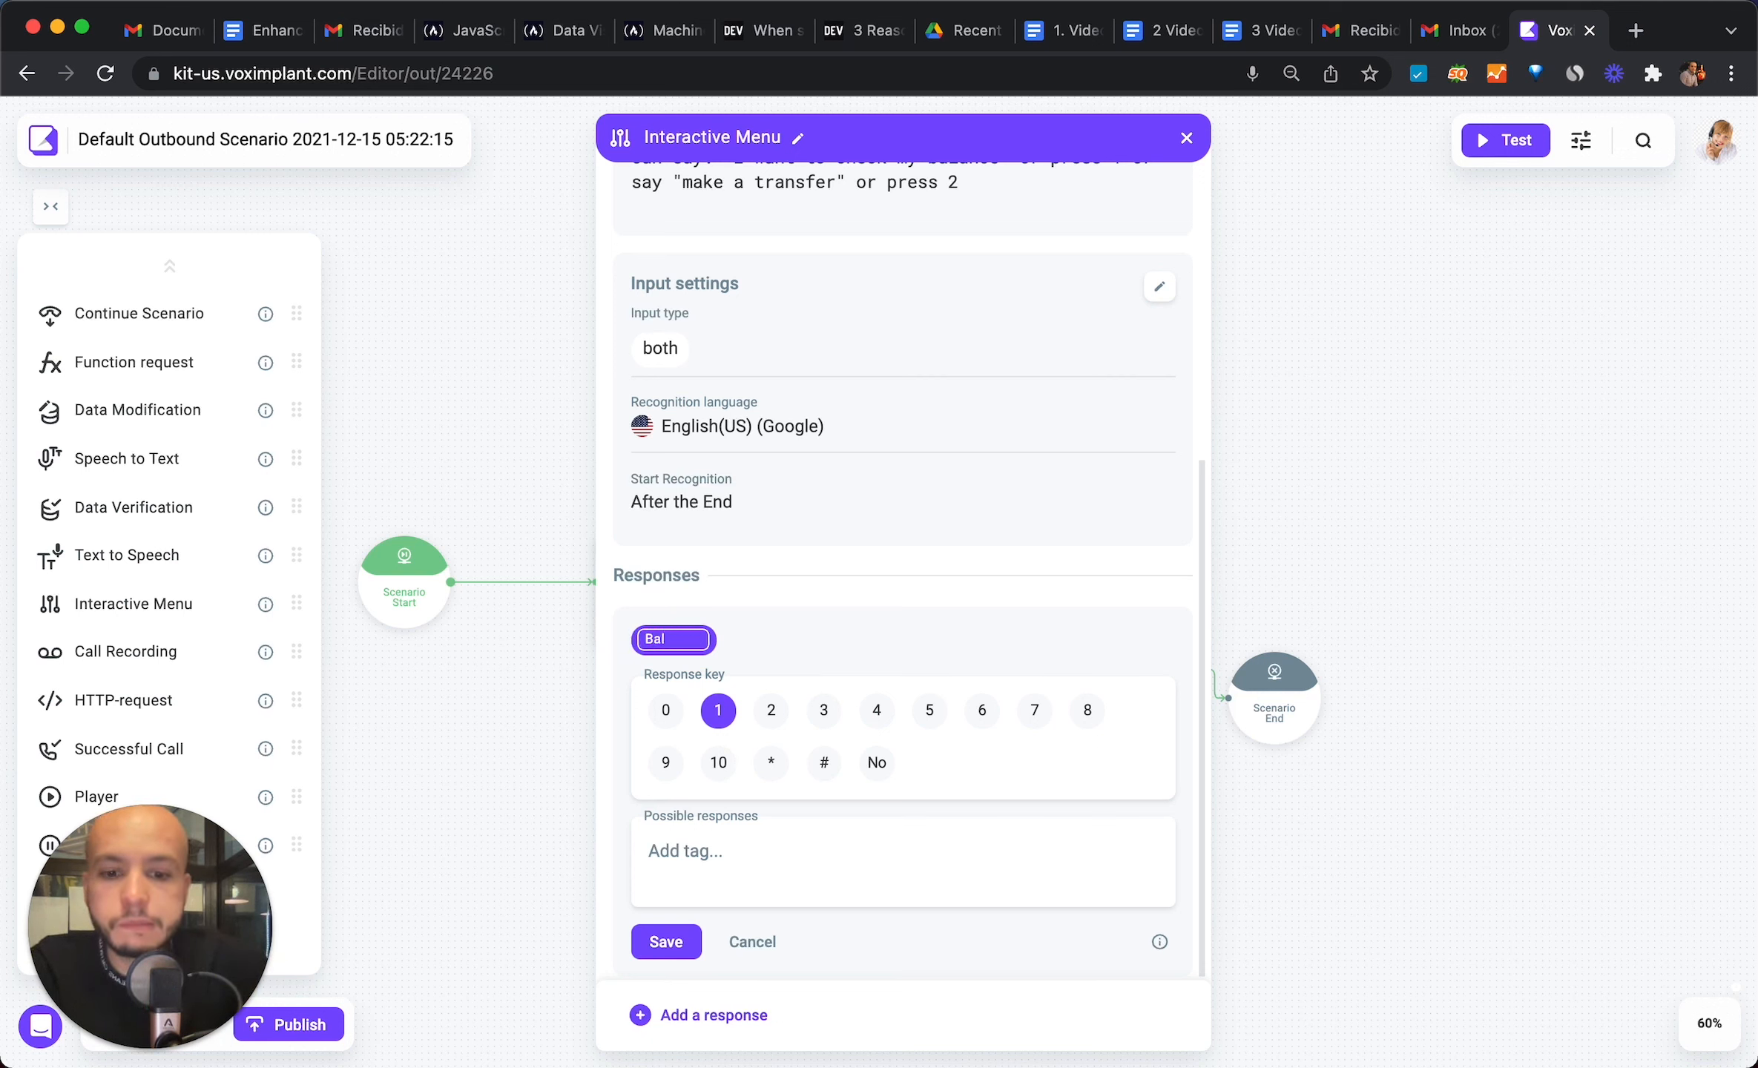
left_click(718, 709)
left_click(718, 710)
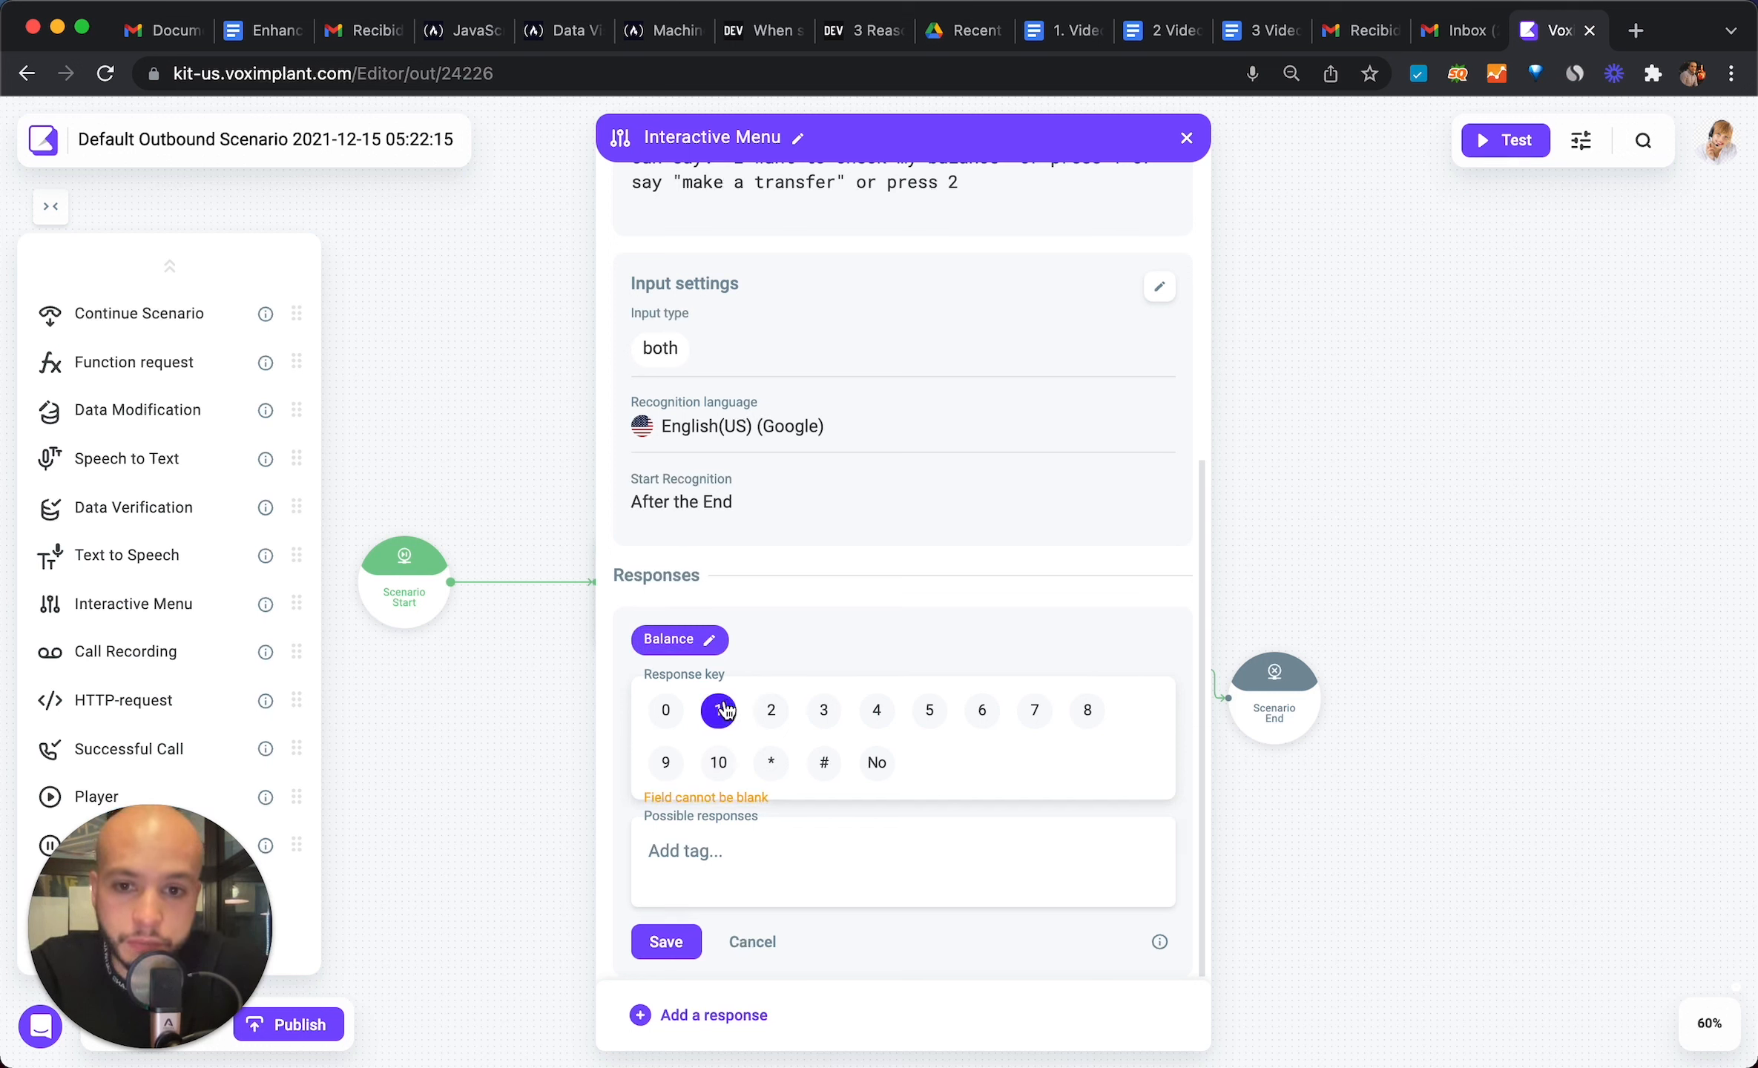
- Enter balance, amount and money as possible responses for the Balance port, and save the response
left_click(793, 862)
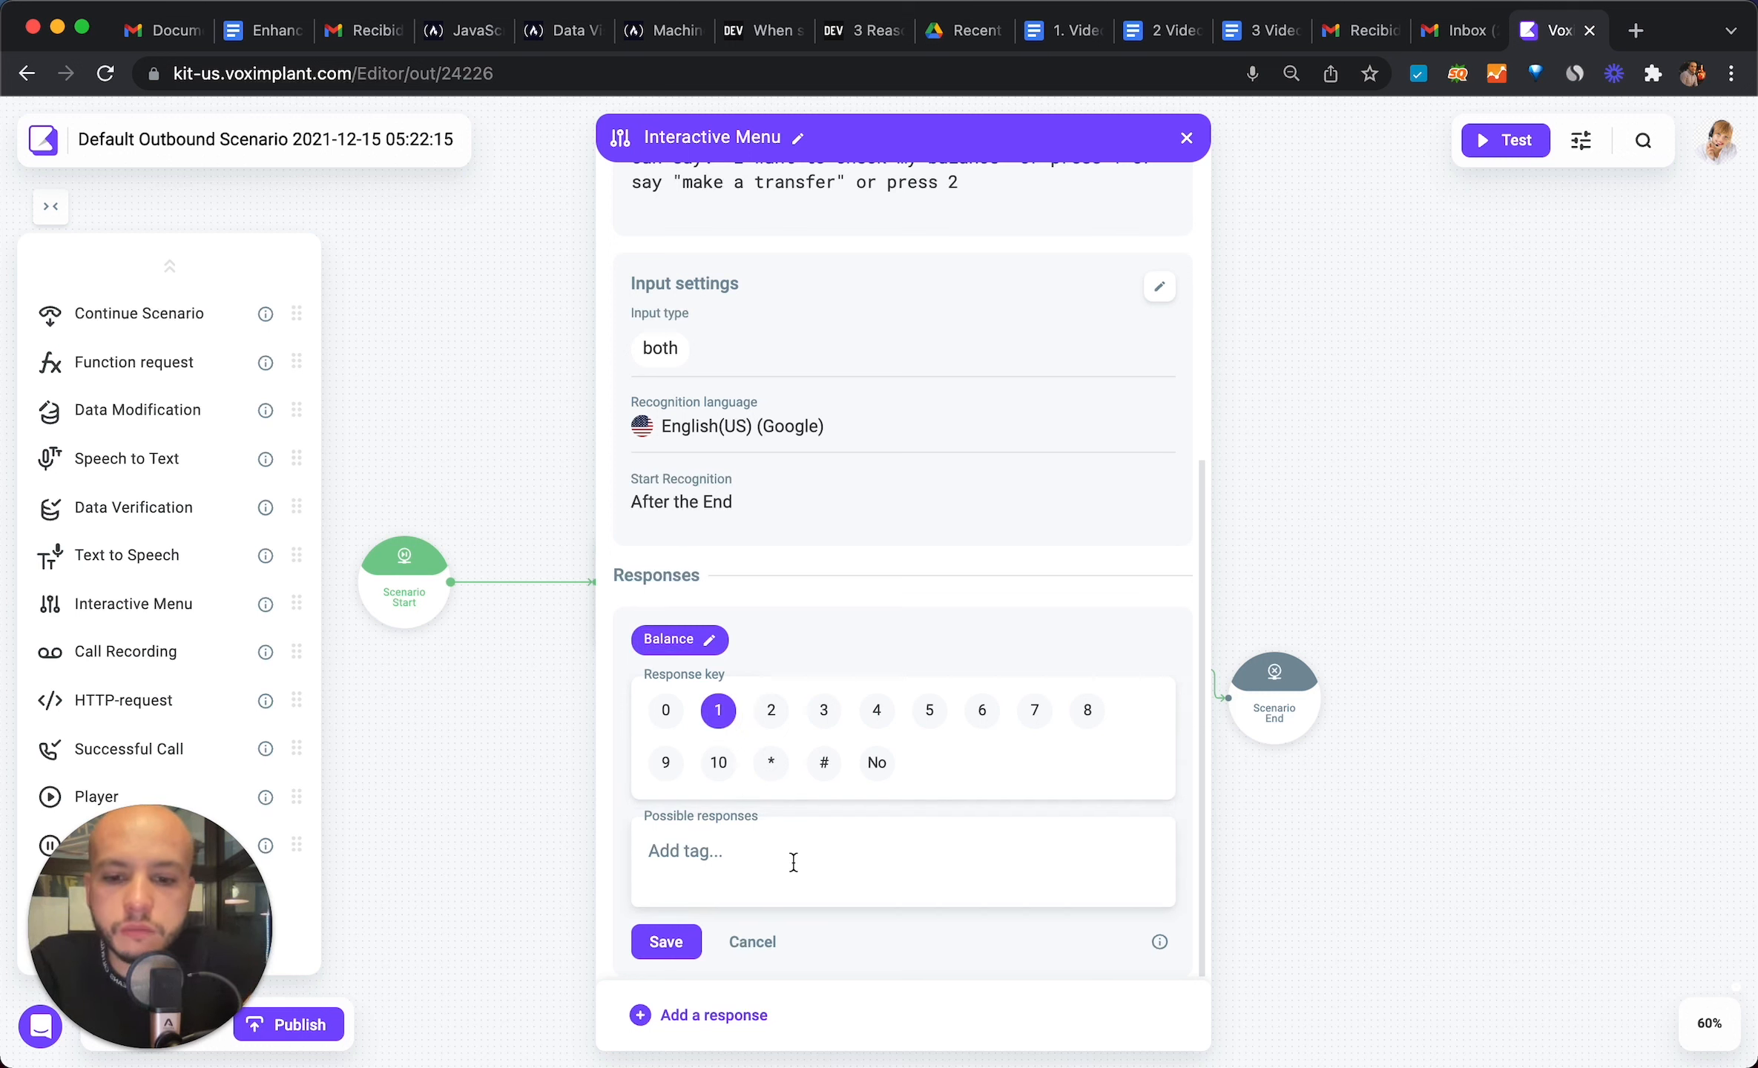
type("balance")
key("Return")
type("amounnt")
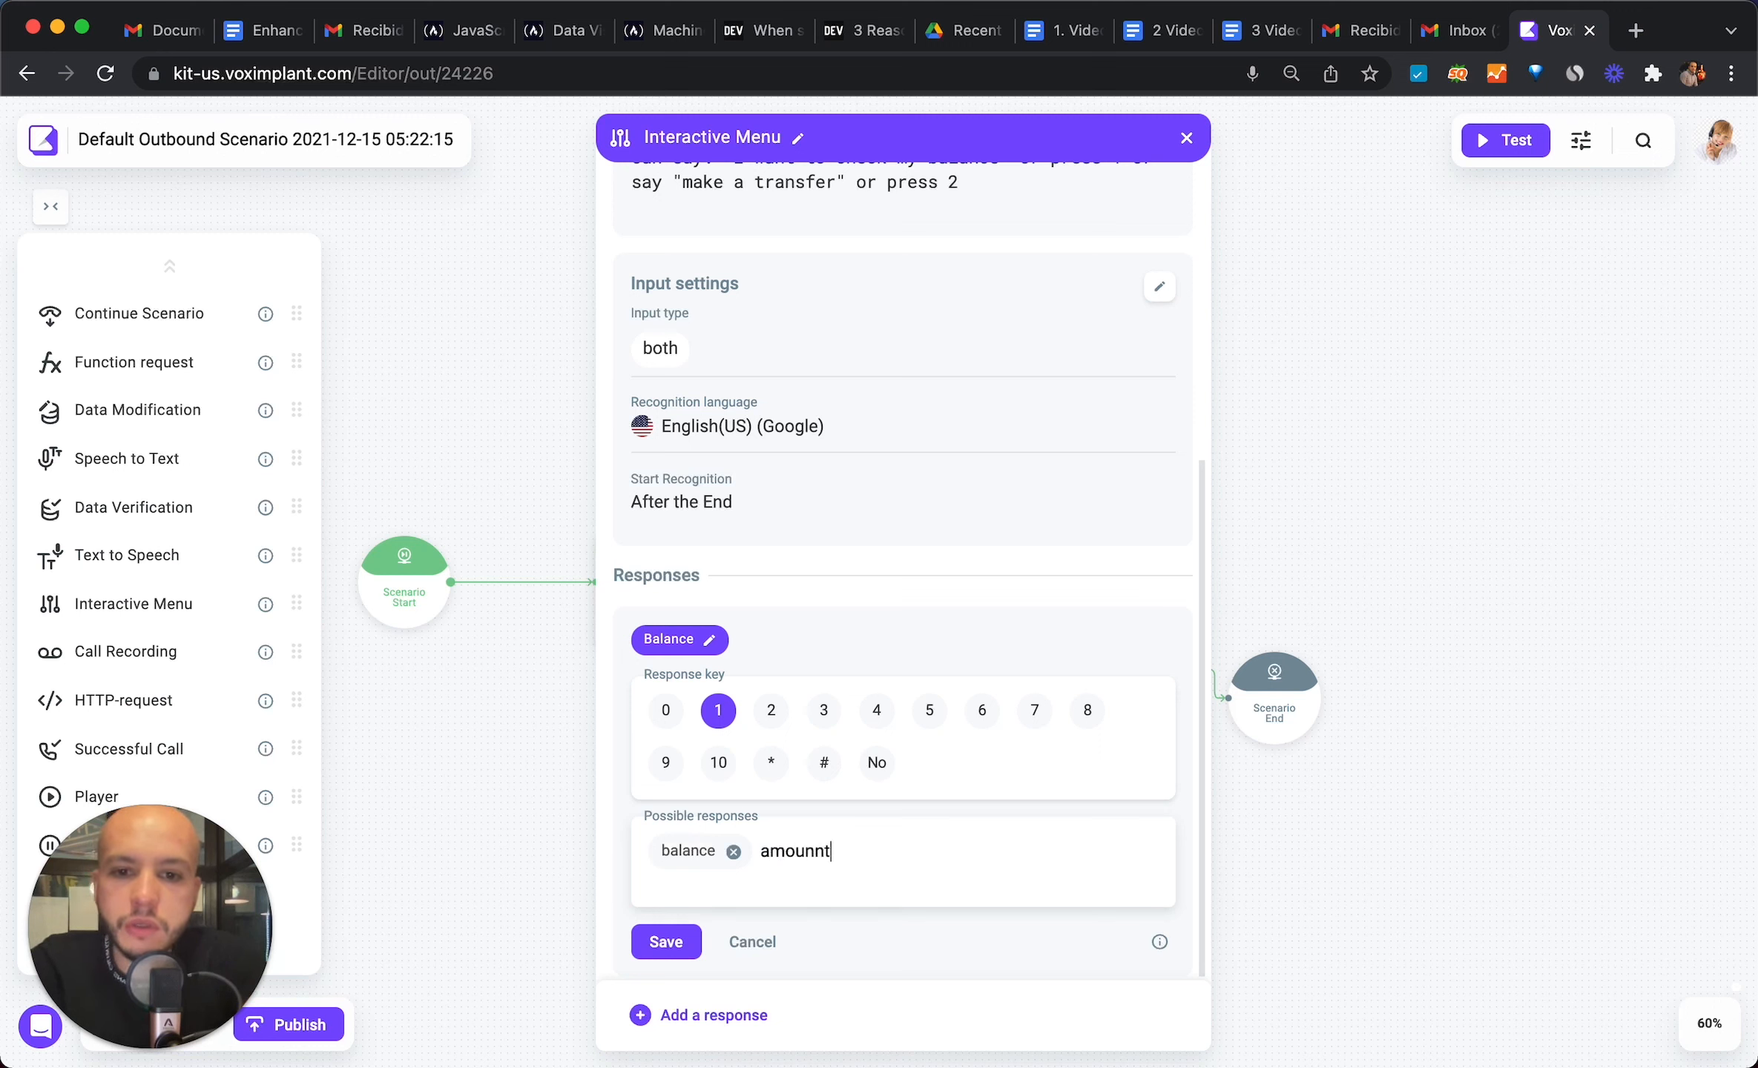
key("BackSpace")
key("BackSpace")
type("t")
key("Return")
type("money")
key("Return")
type("account")
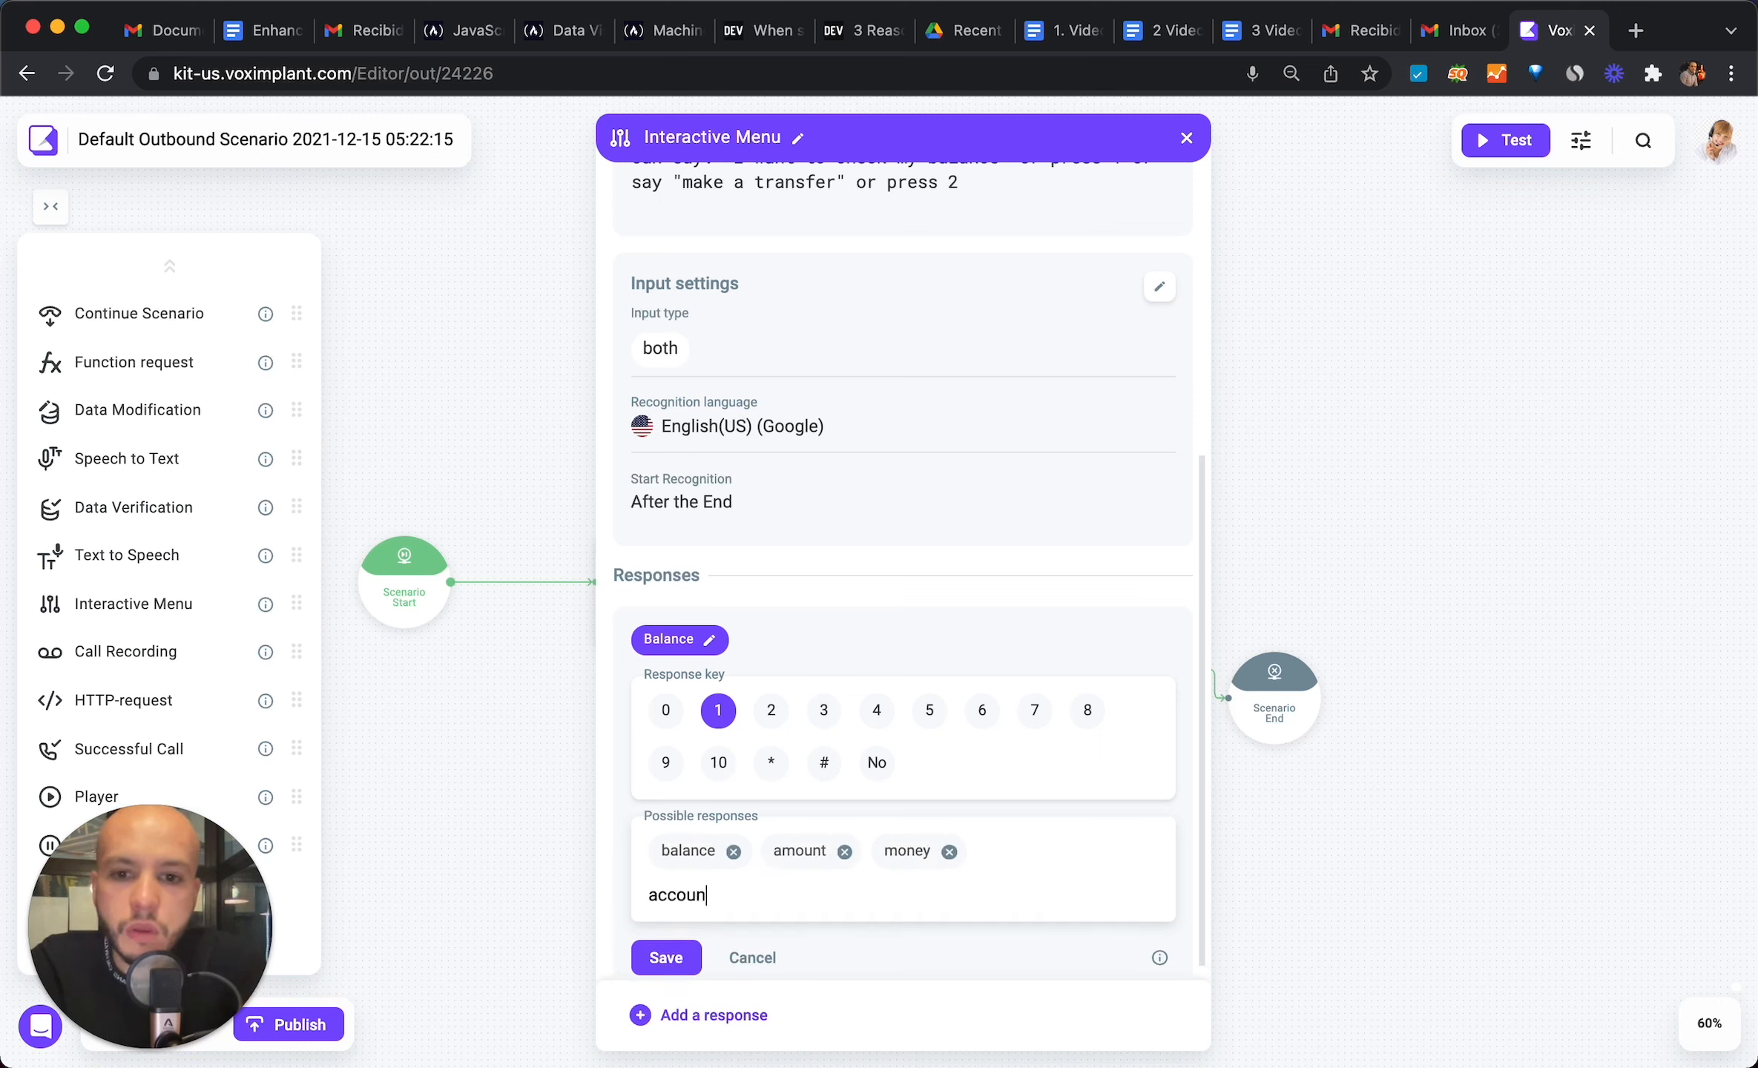
key("BackSpace")
key("BackSpace")
key("BackSpace")
key("BackSpace")
key("Return")
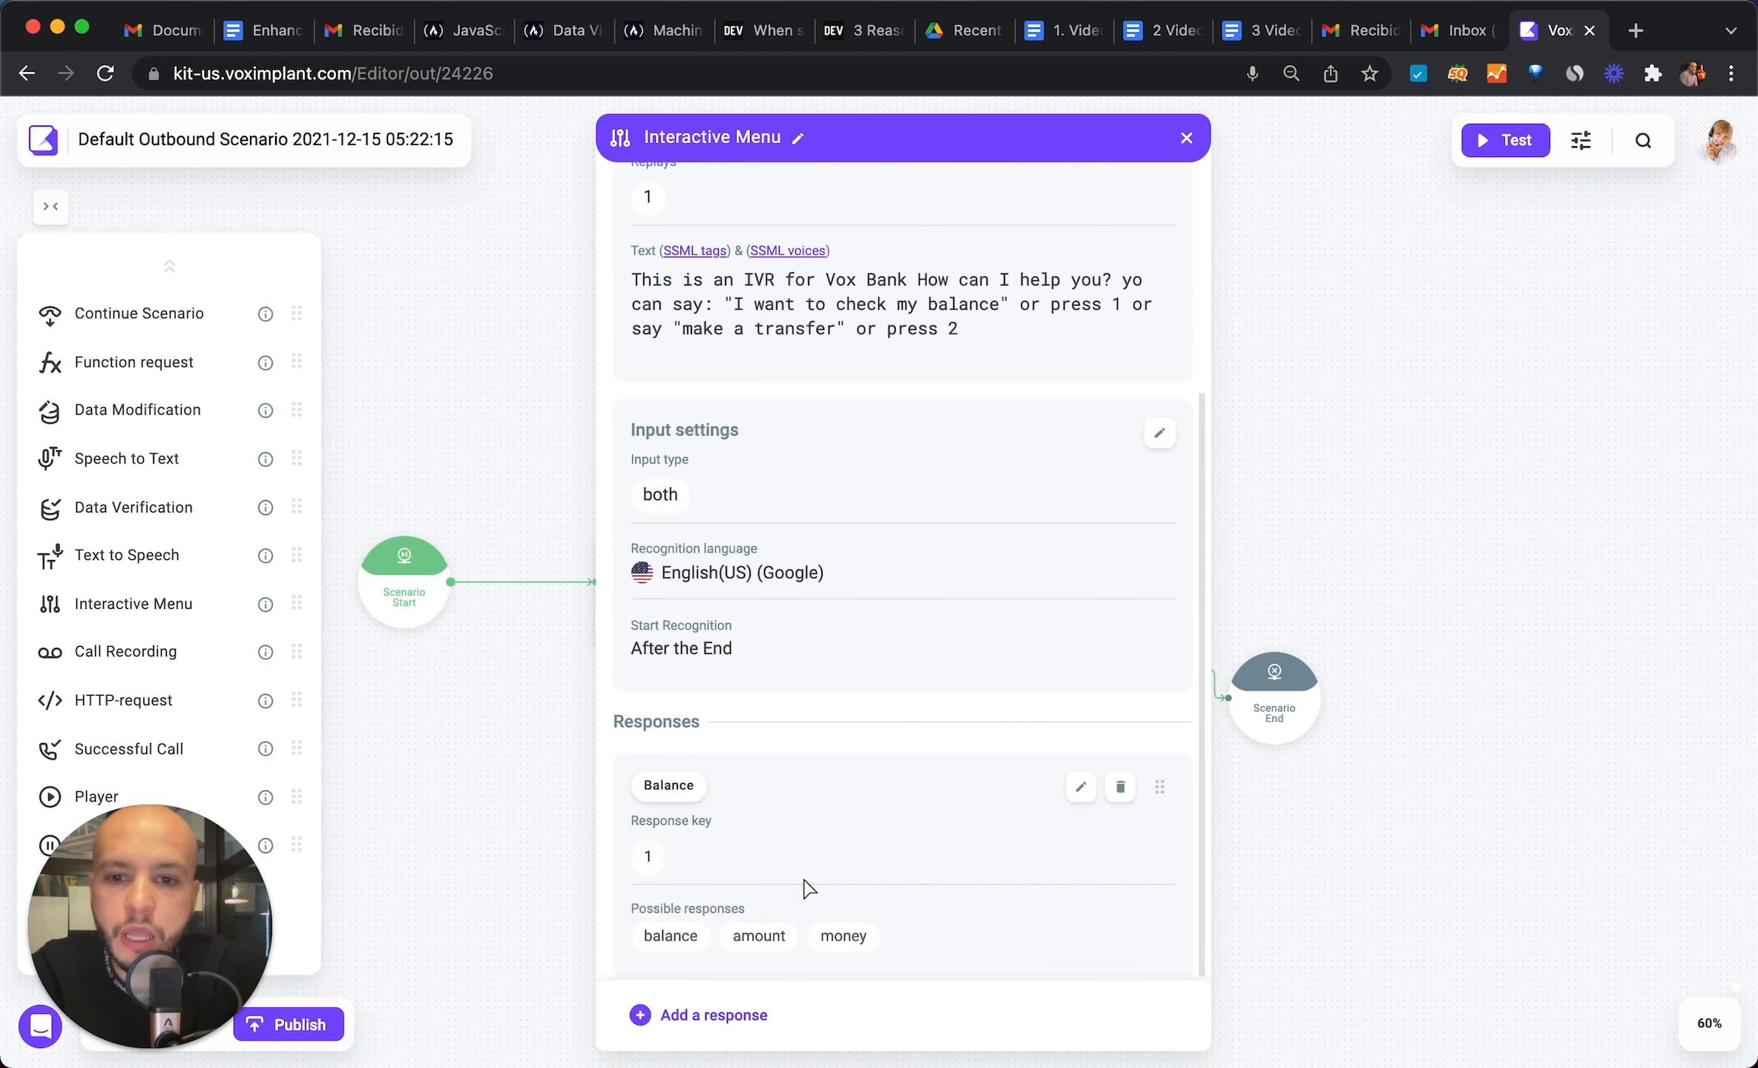
- Add a second response to the menu, name its port Transfer and assign response key 2
left_click(714, 1014)
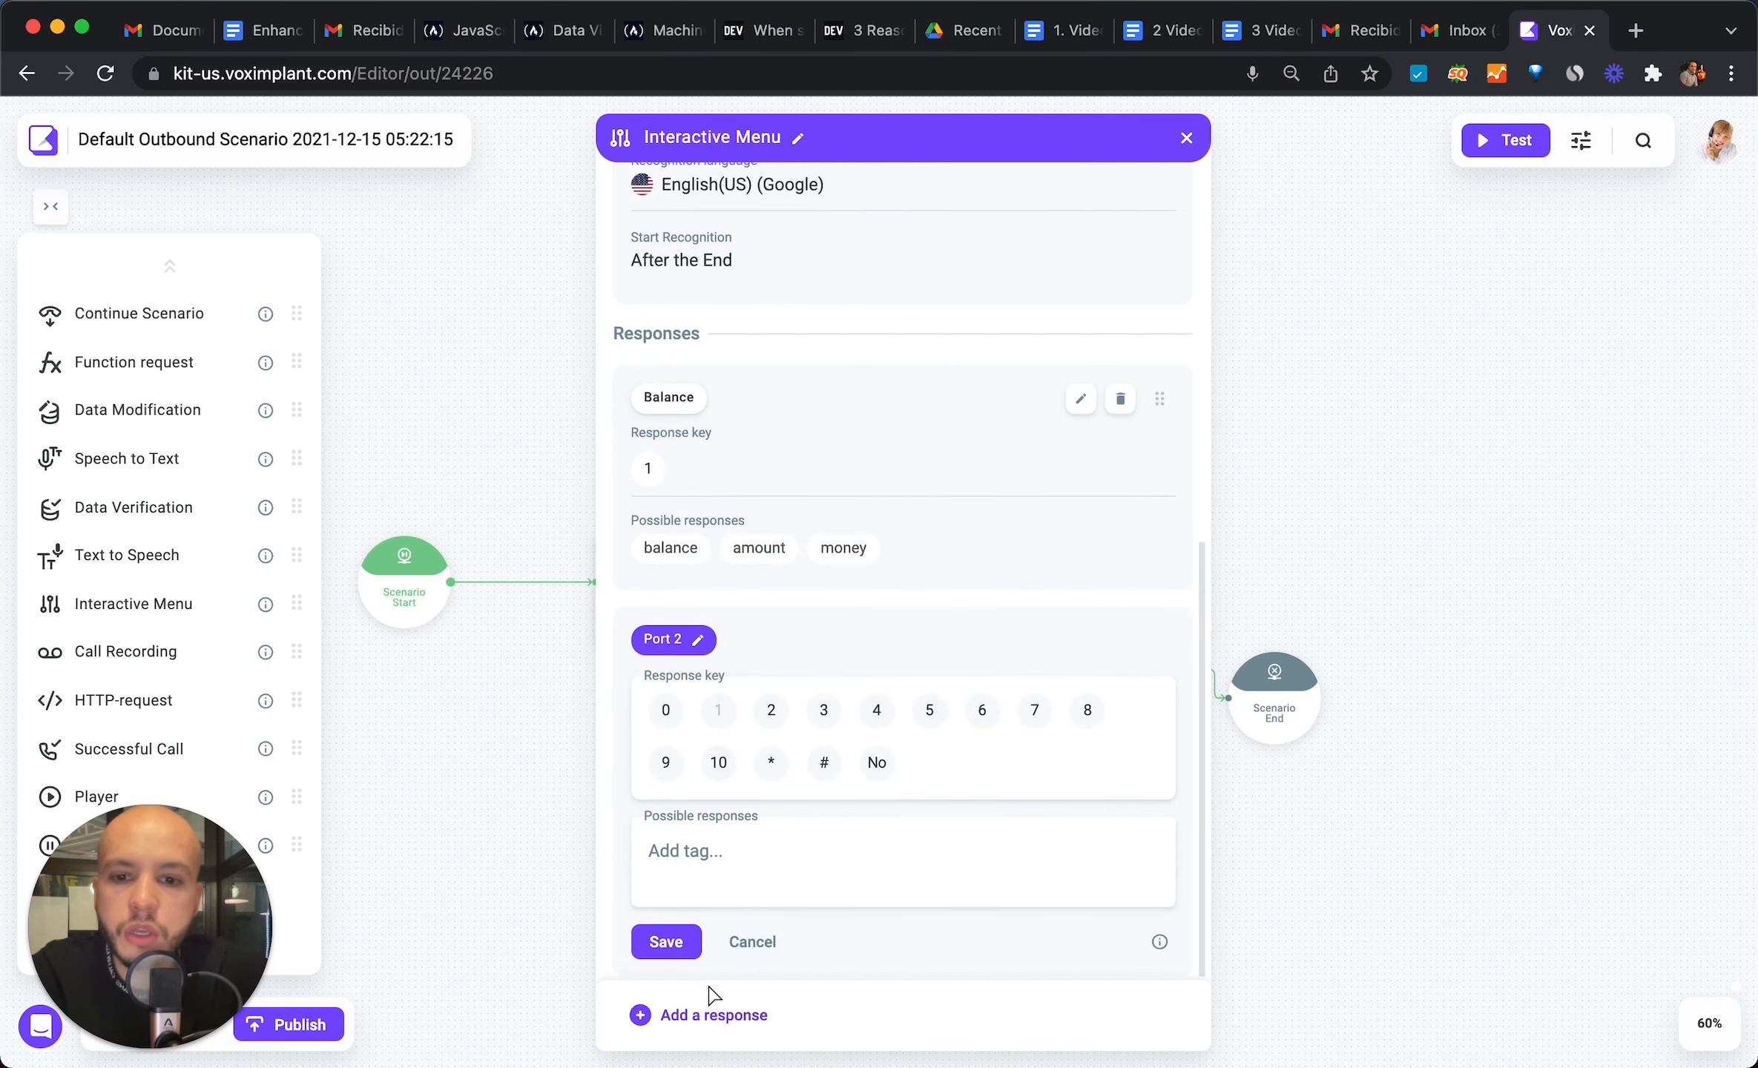
left_click(698, 639)
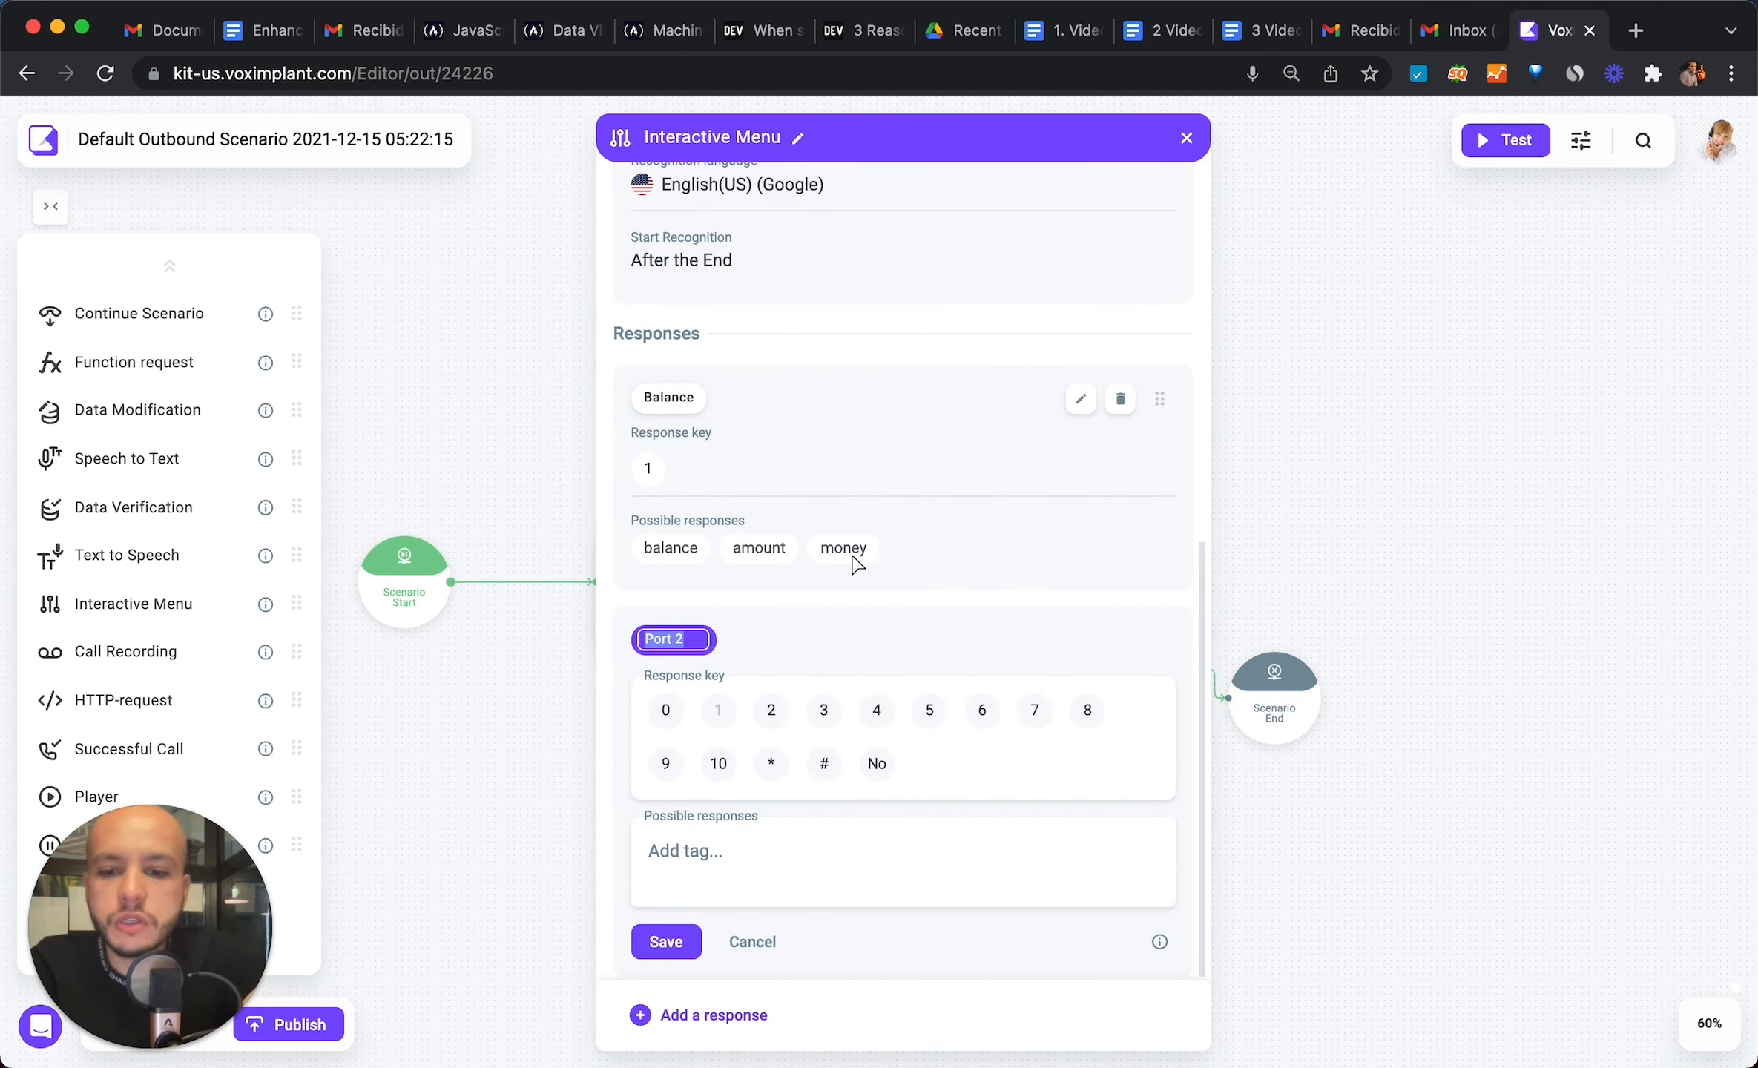
type("Transfer")
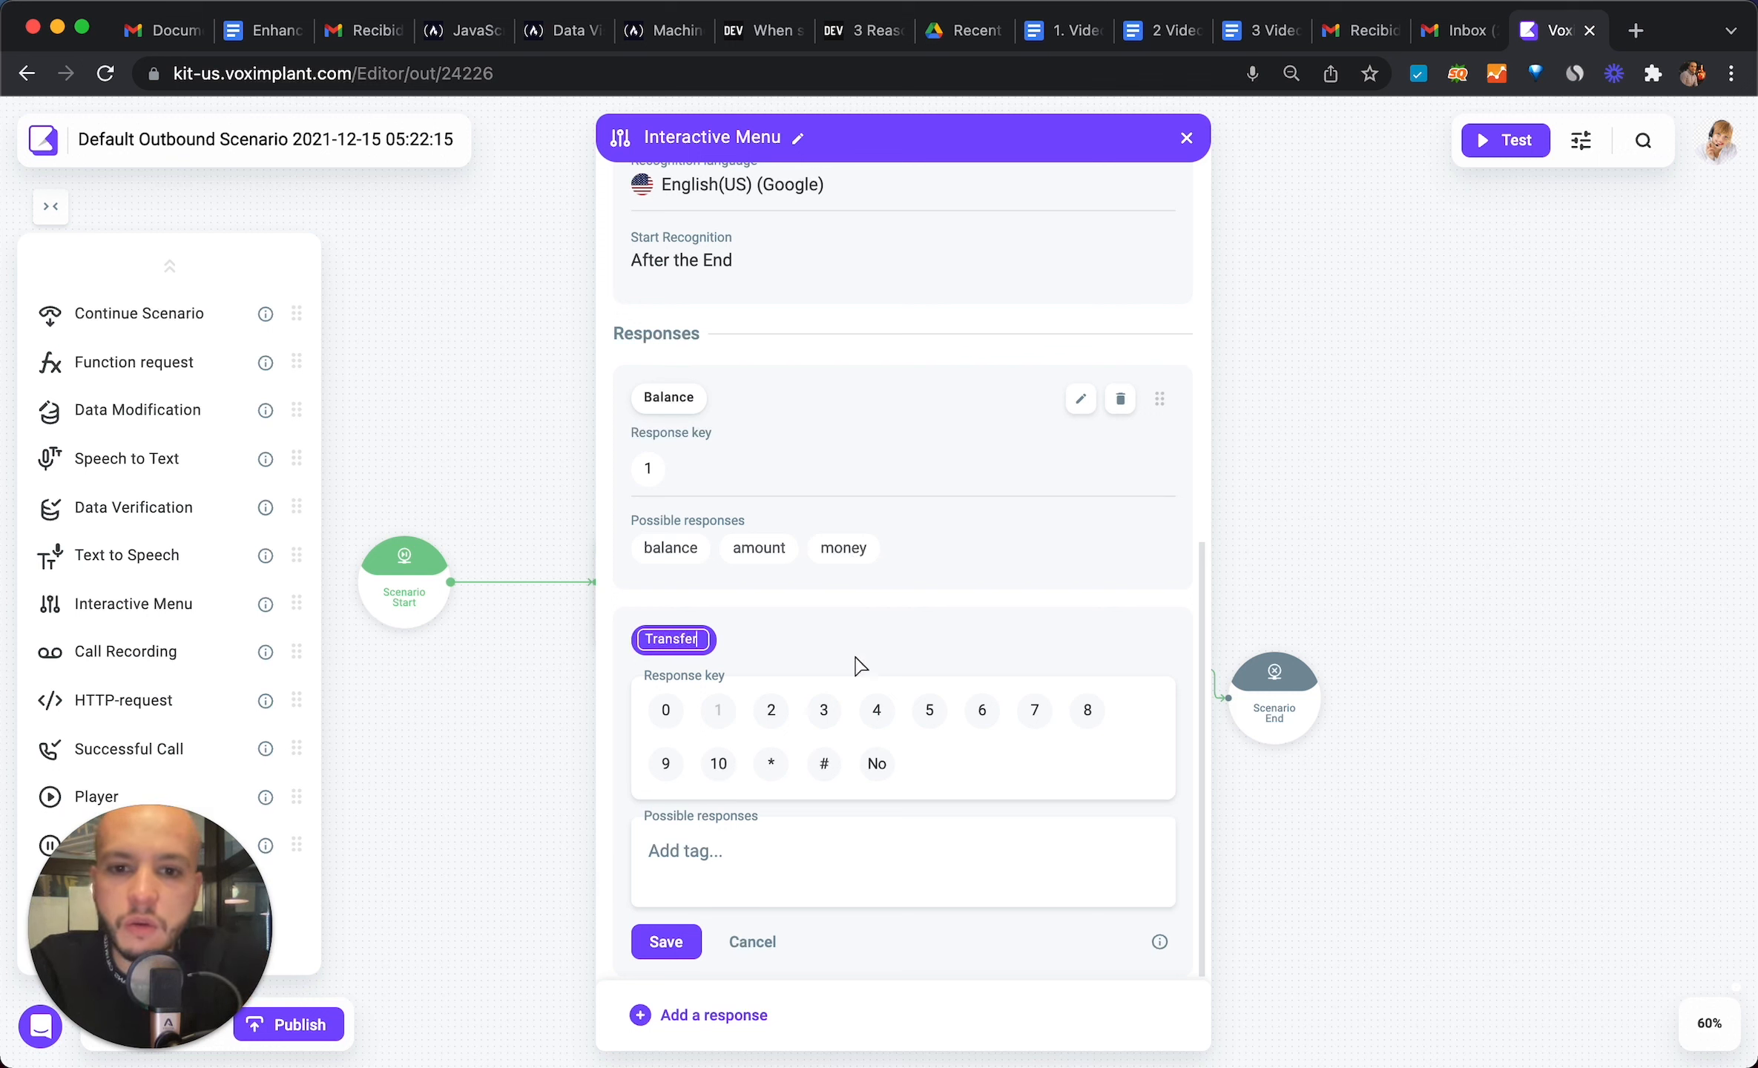
left_click(771, 710)
- Enter transfer, transference, pass, move and discount as possible responses for the Transfer port, and save the response
left_click(748, 855)
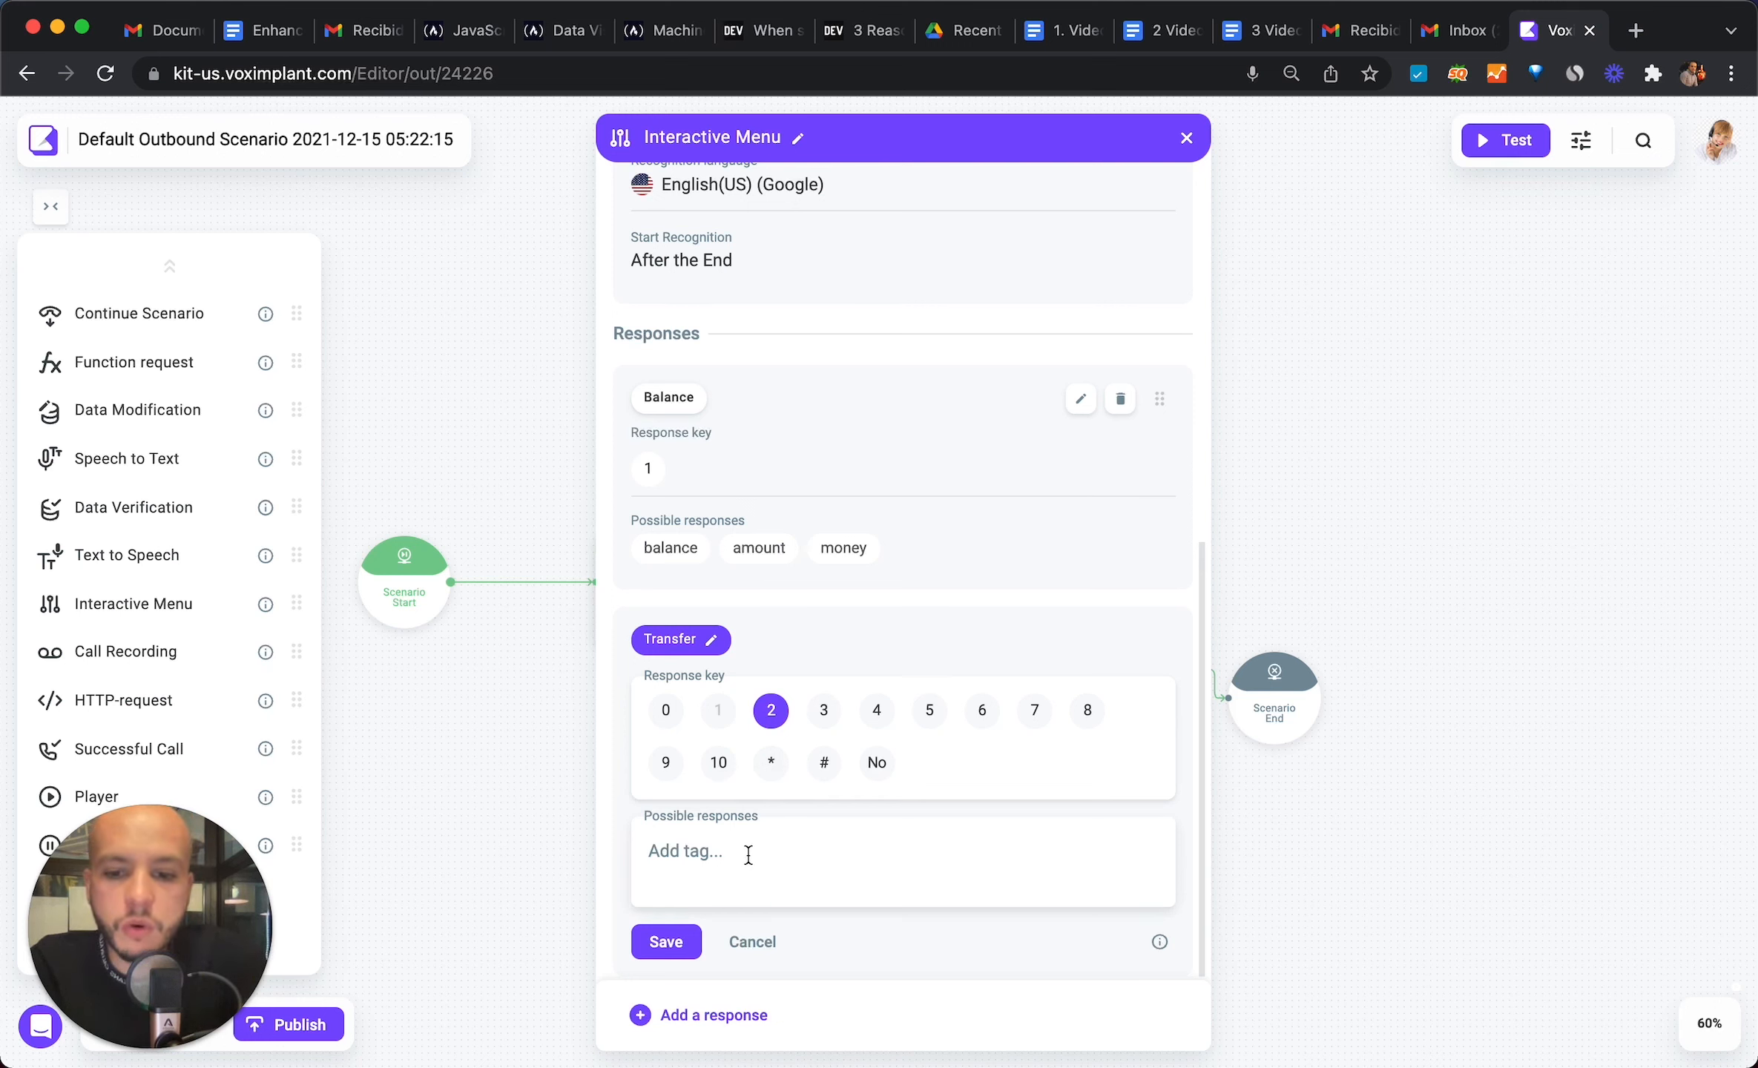
type("transfer")
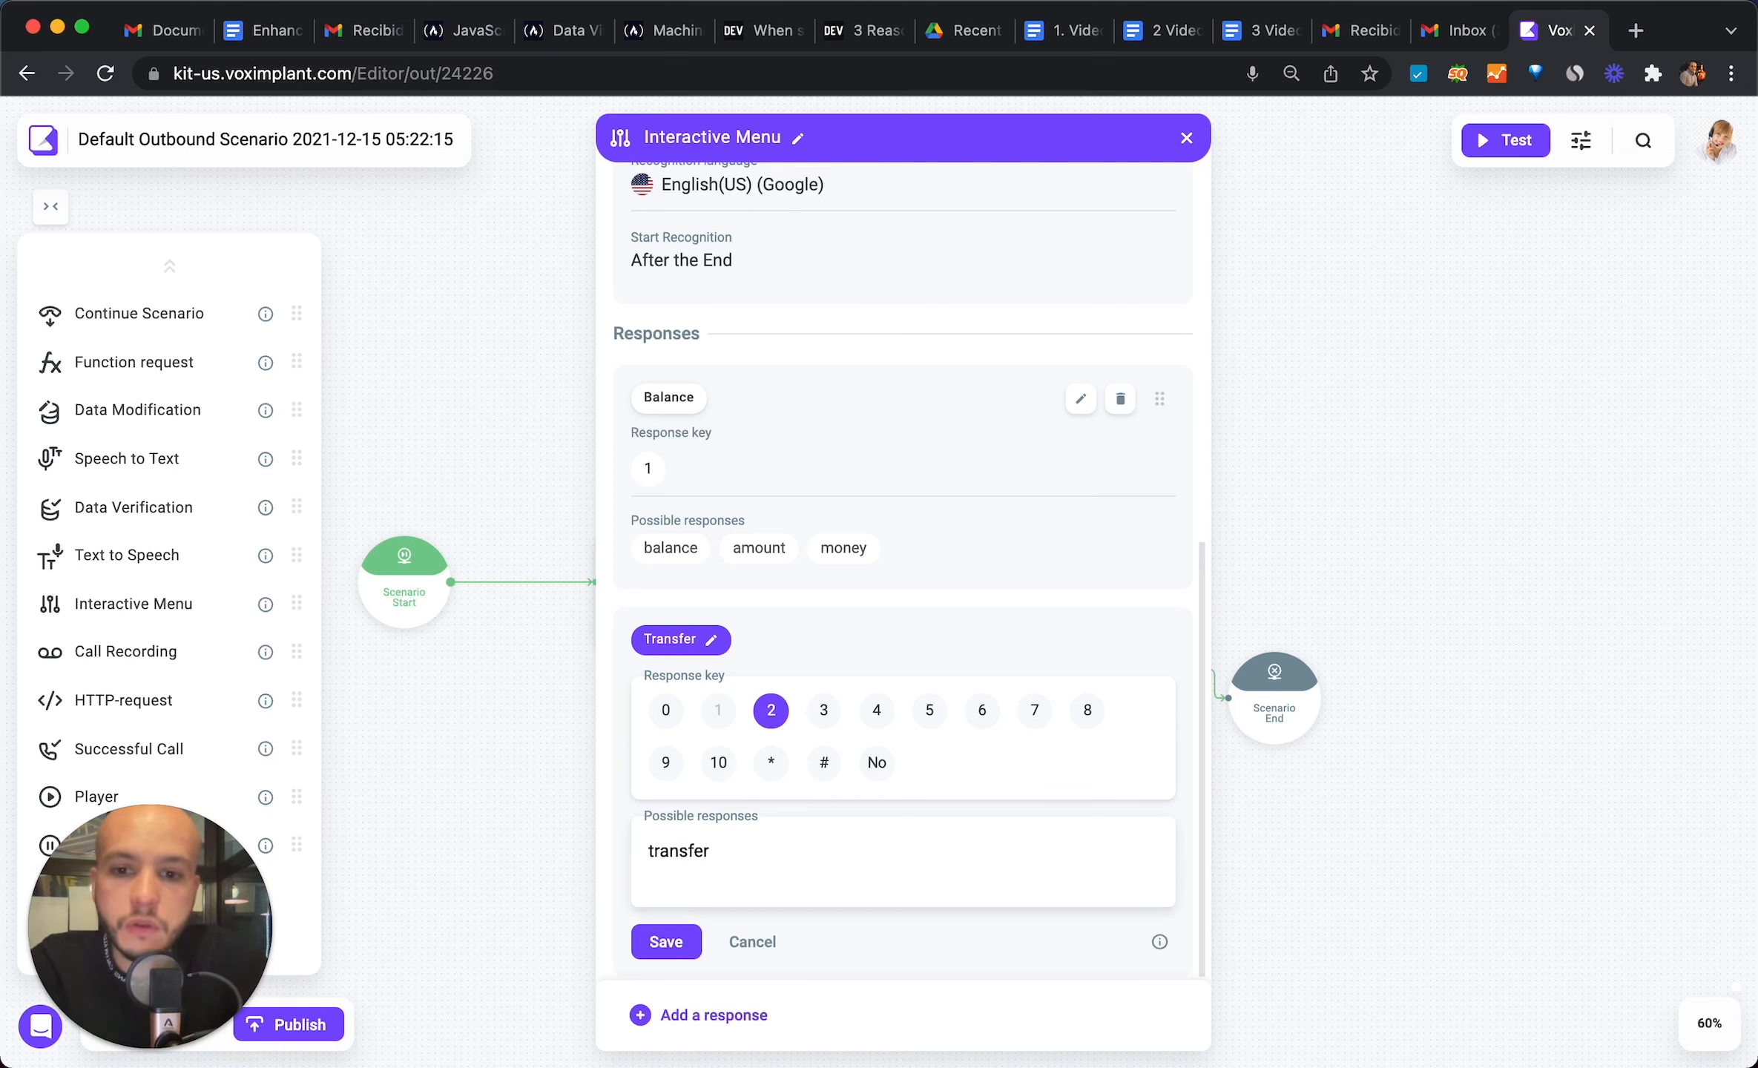
key("Return")
type("tran")
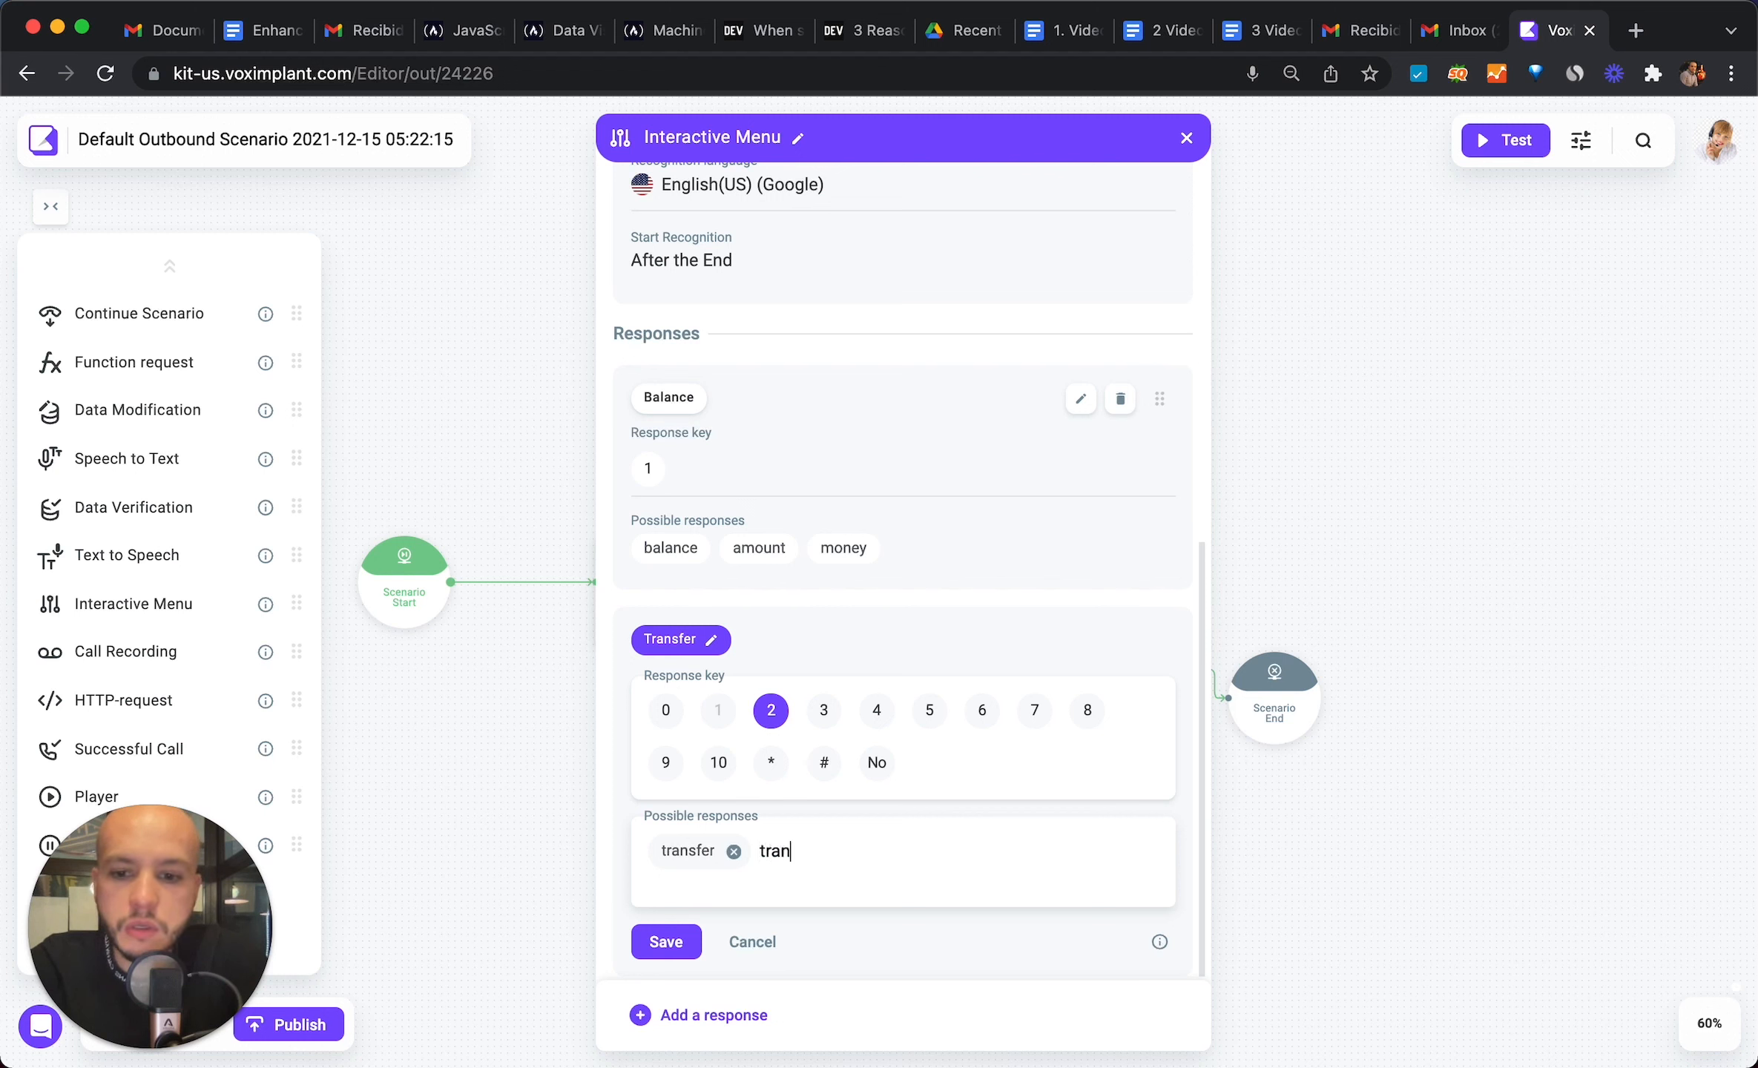
type("sference")
key("Return")
type("pass")
key("Return")
type("mo")
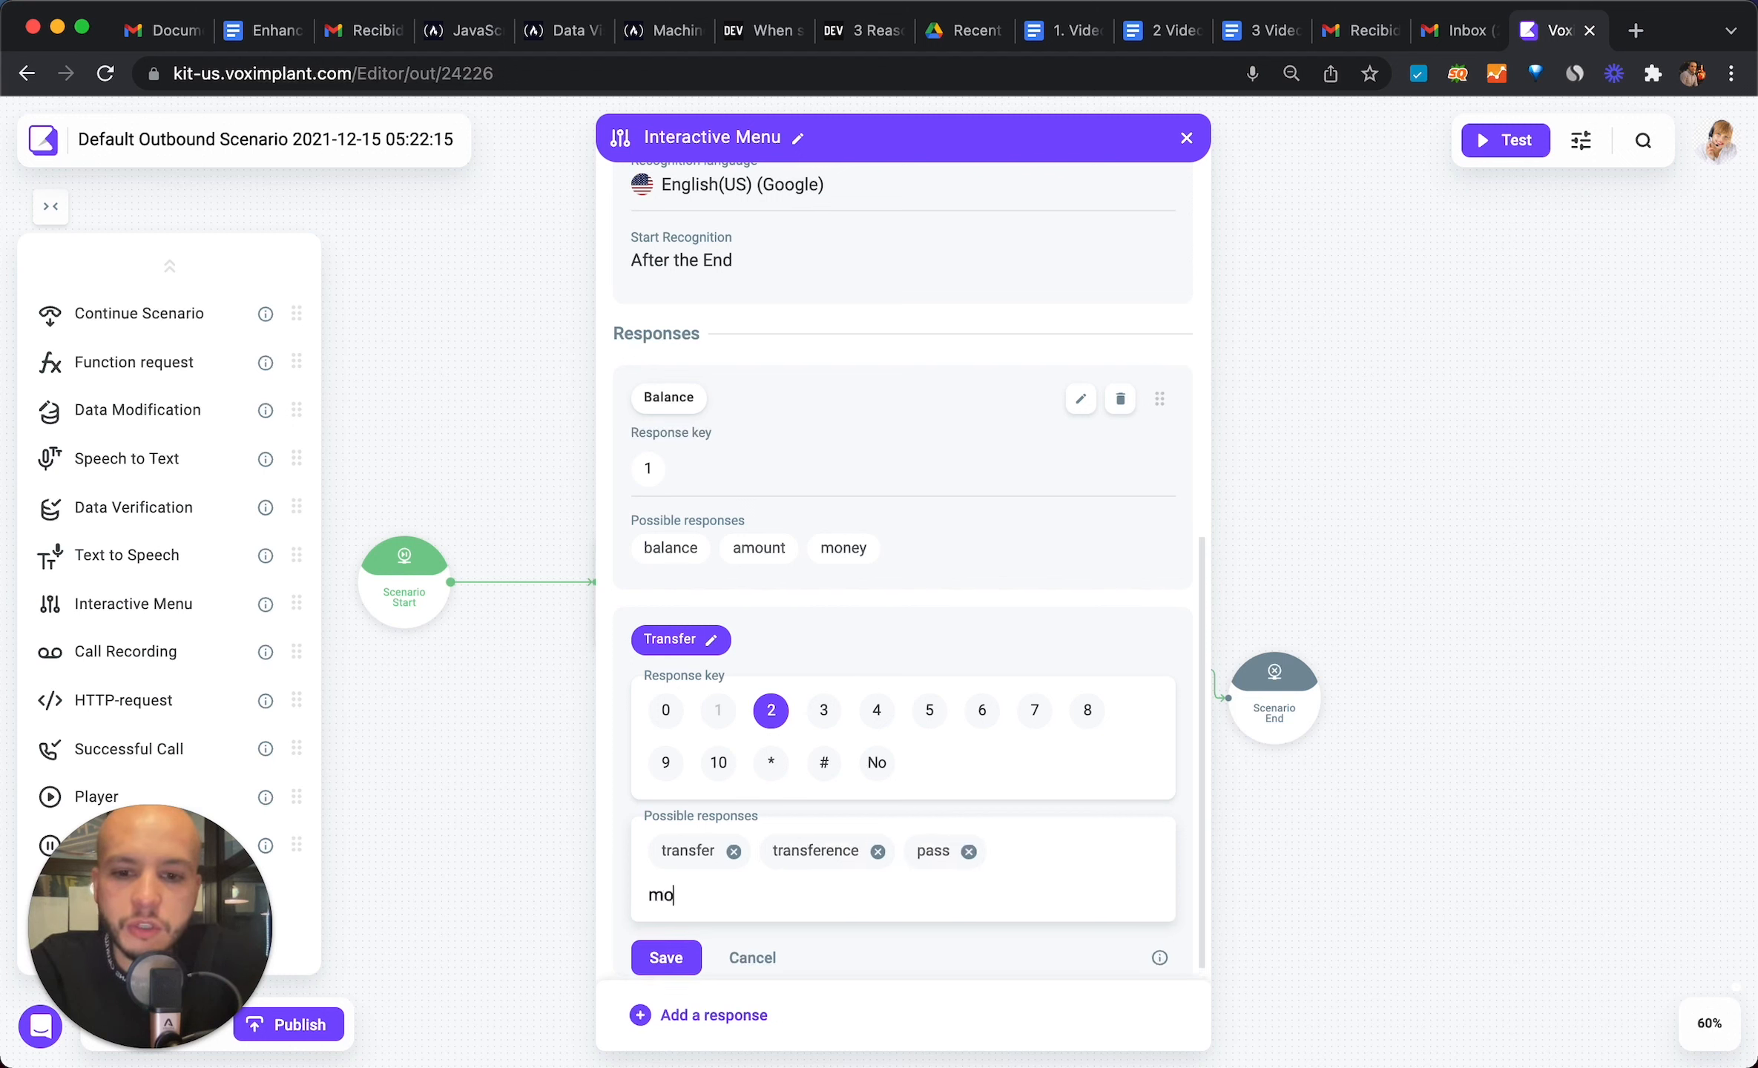
type("ve")
key("Return")
type("dis")
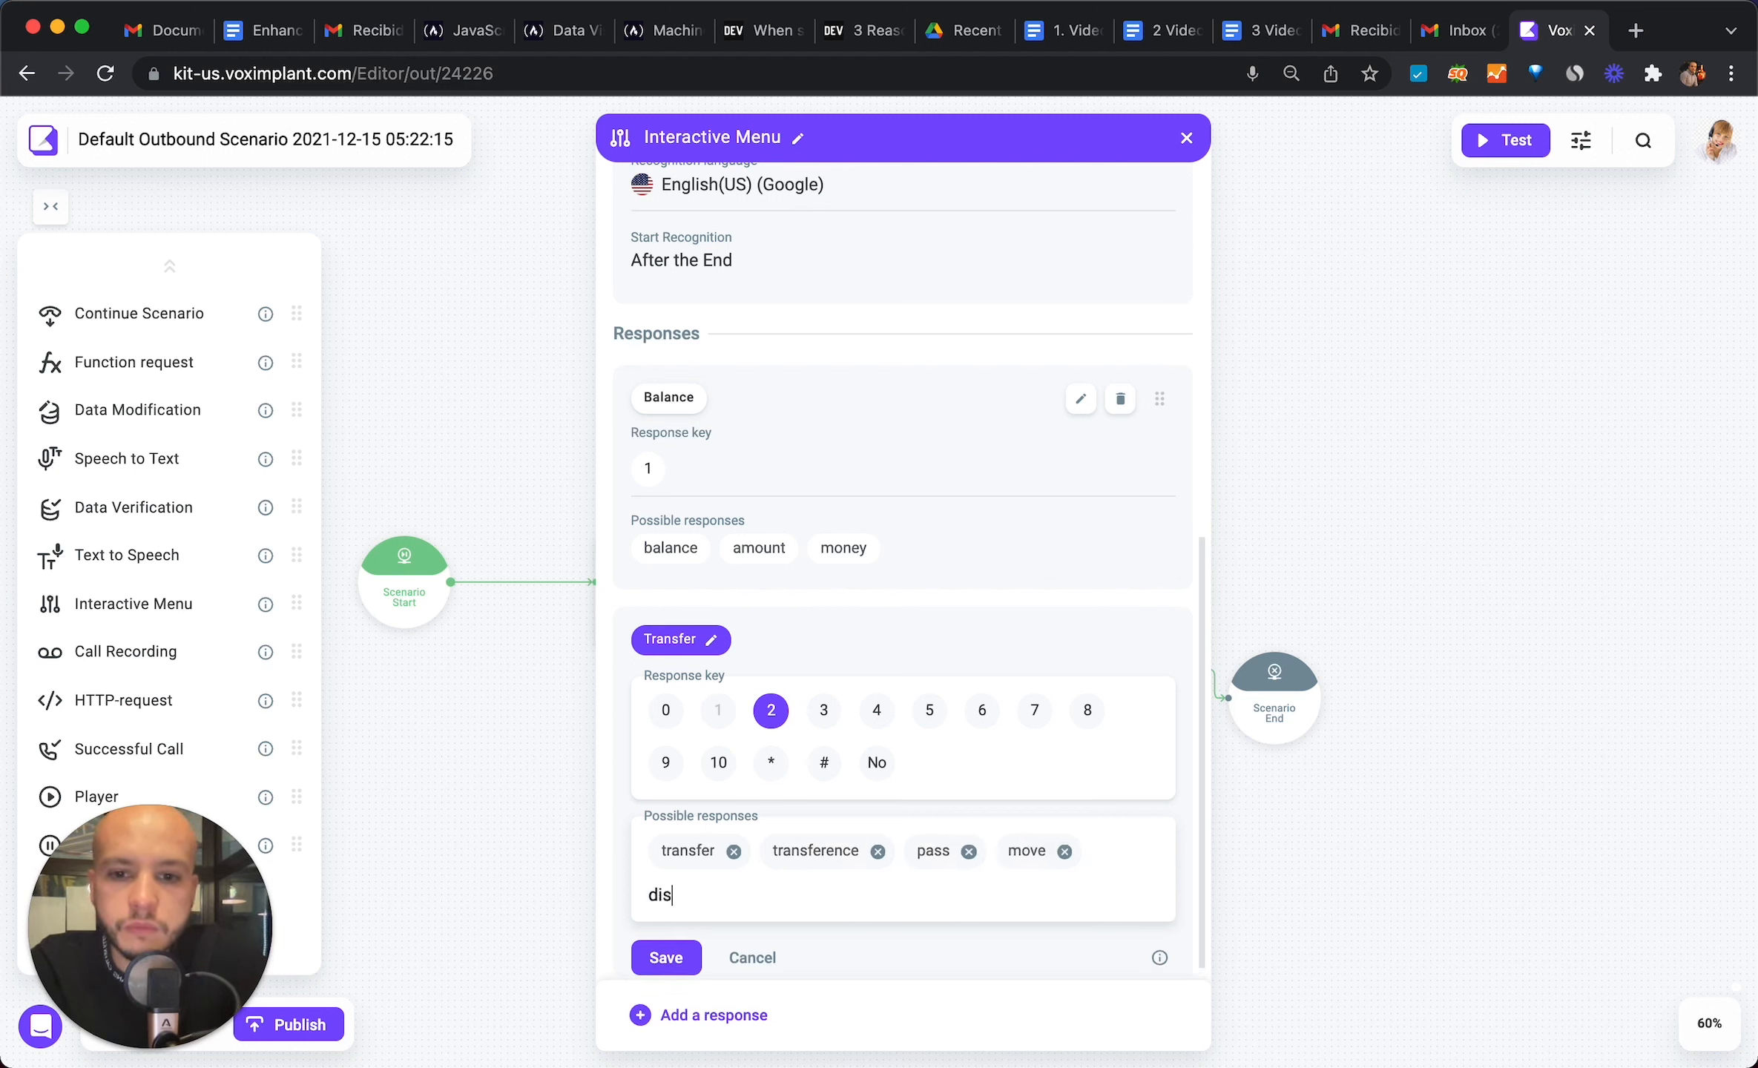
type("count")
key("Return")
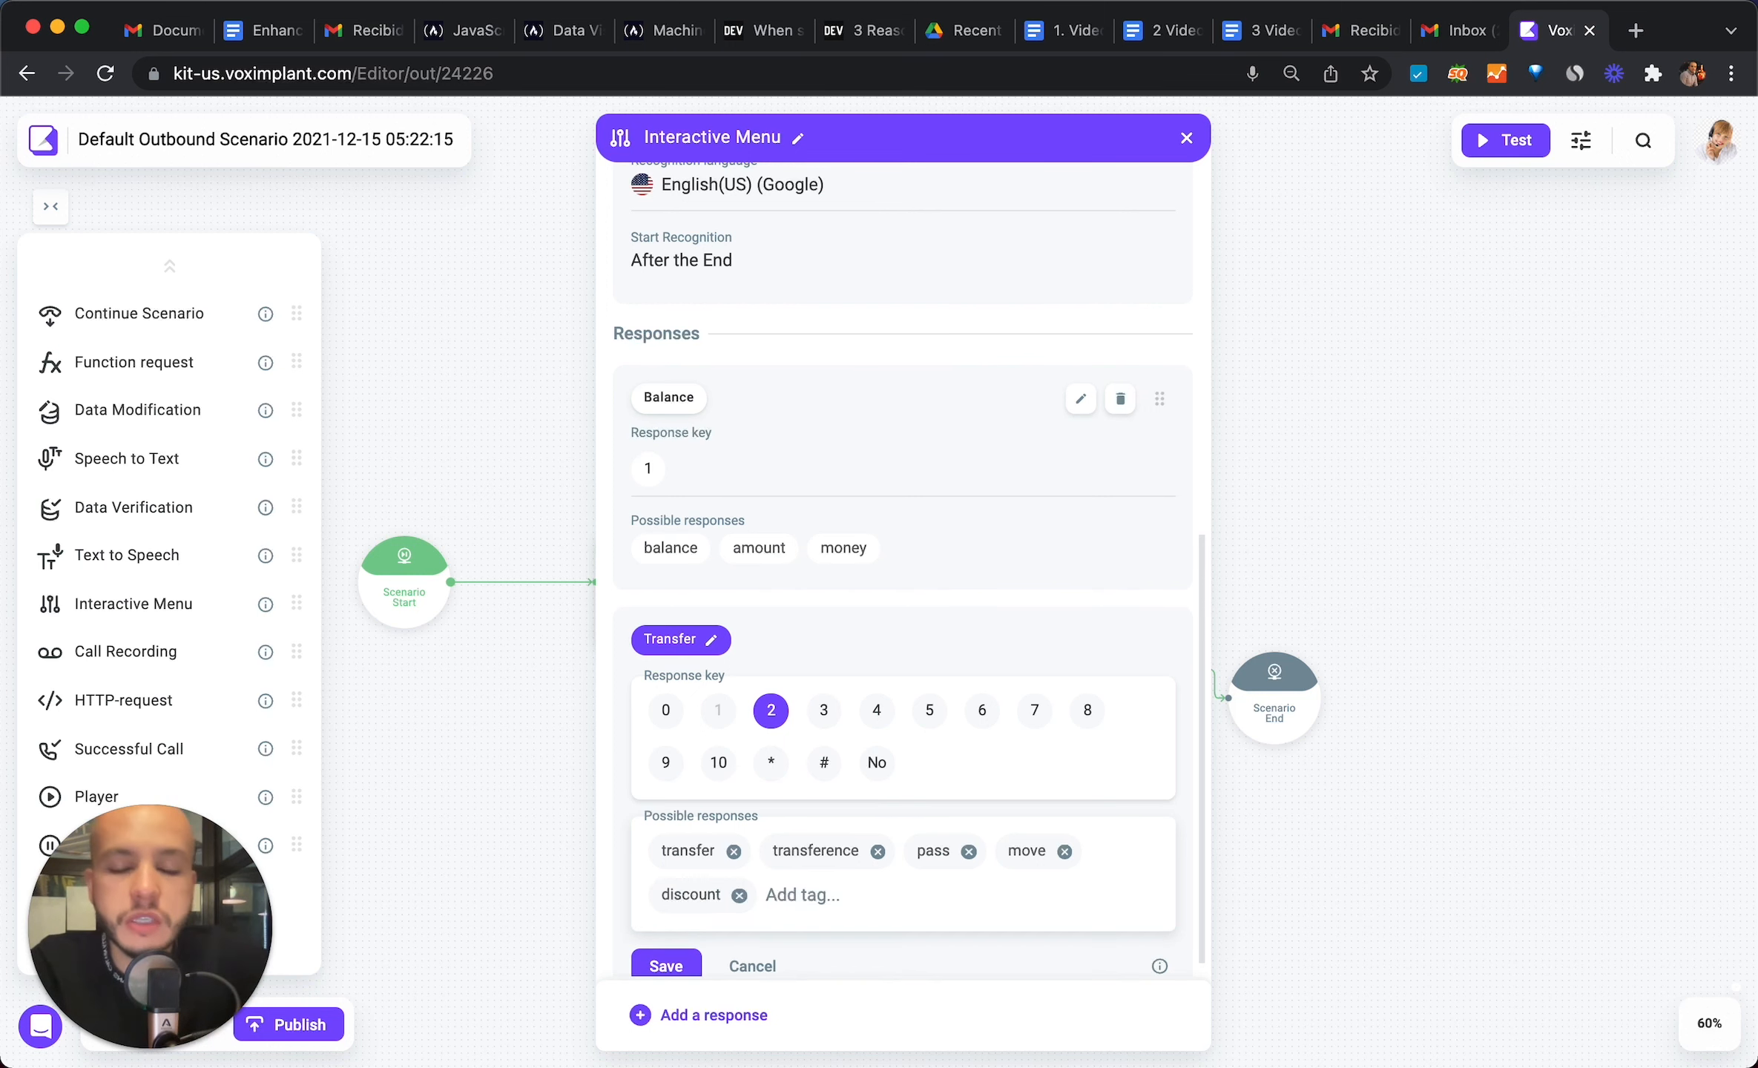
scroll(934, 812, "down", 1)
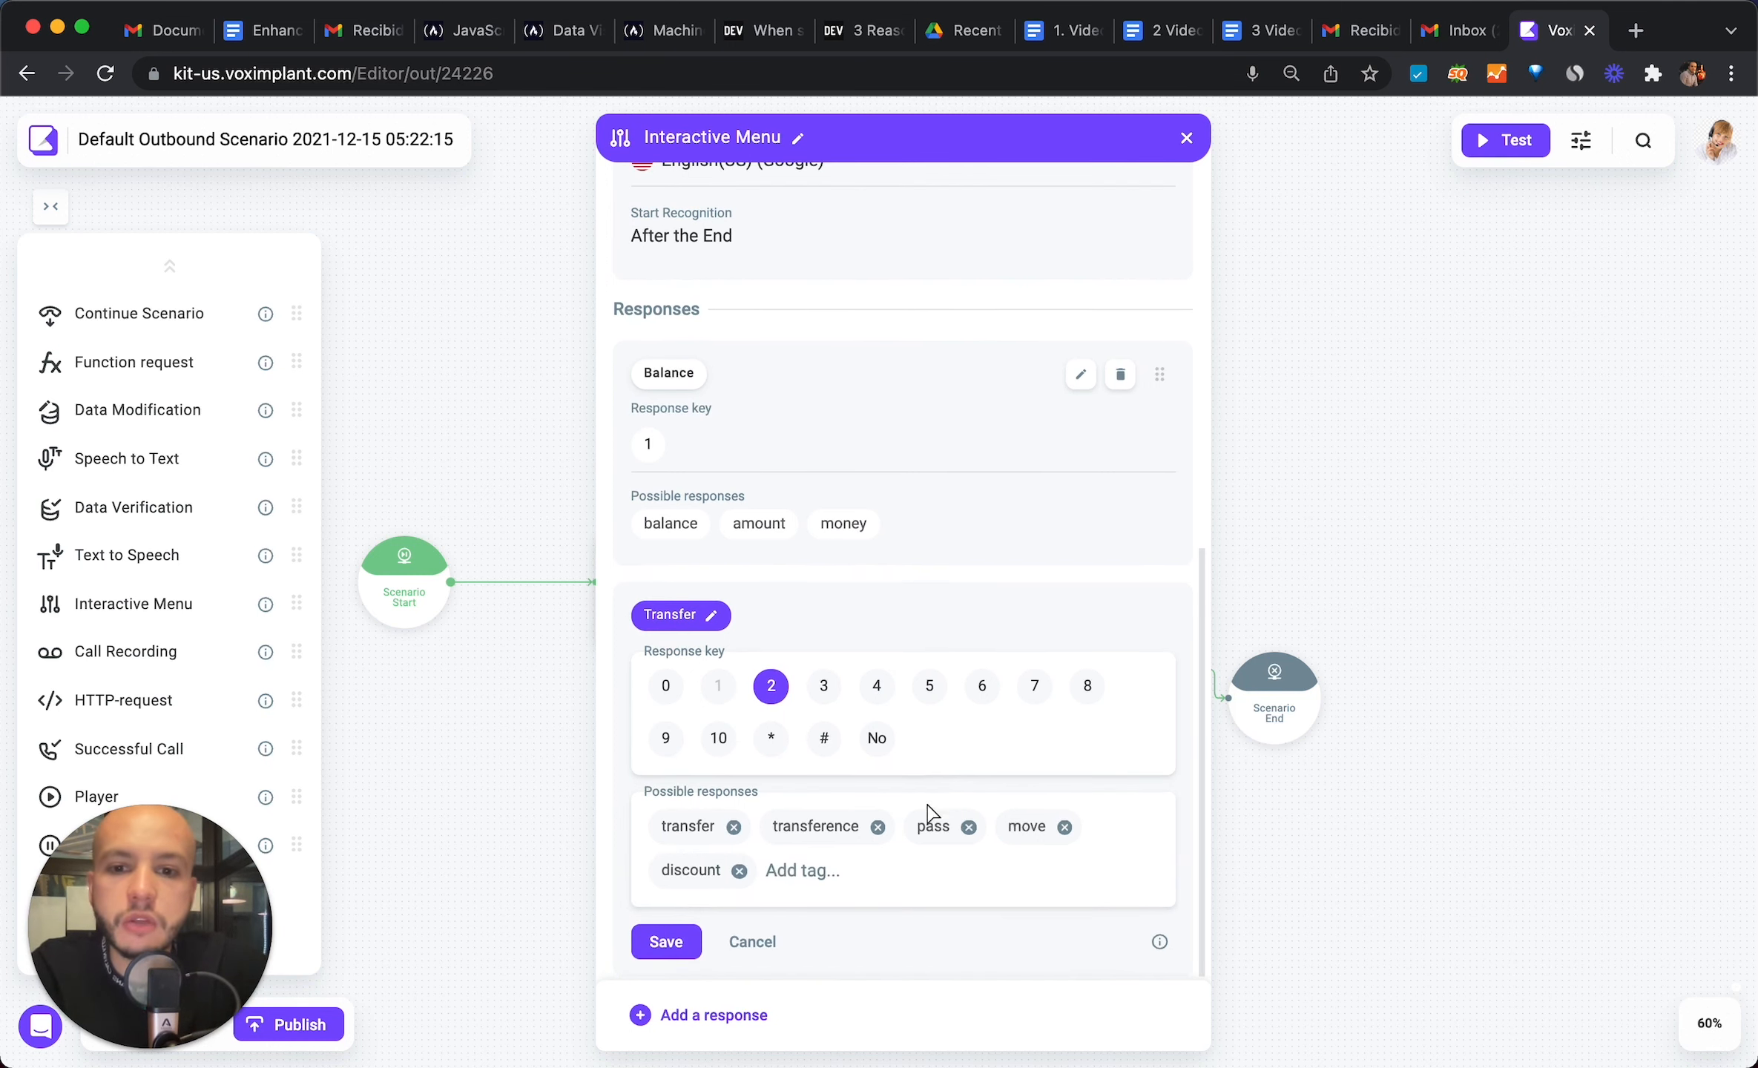
left_click(667, 942)
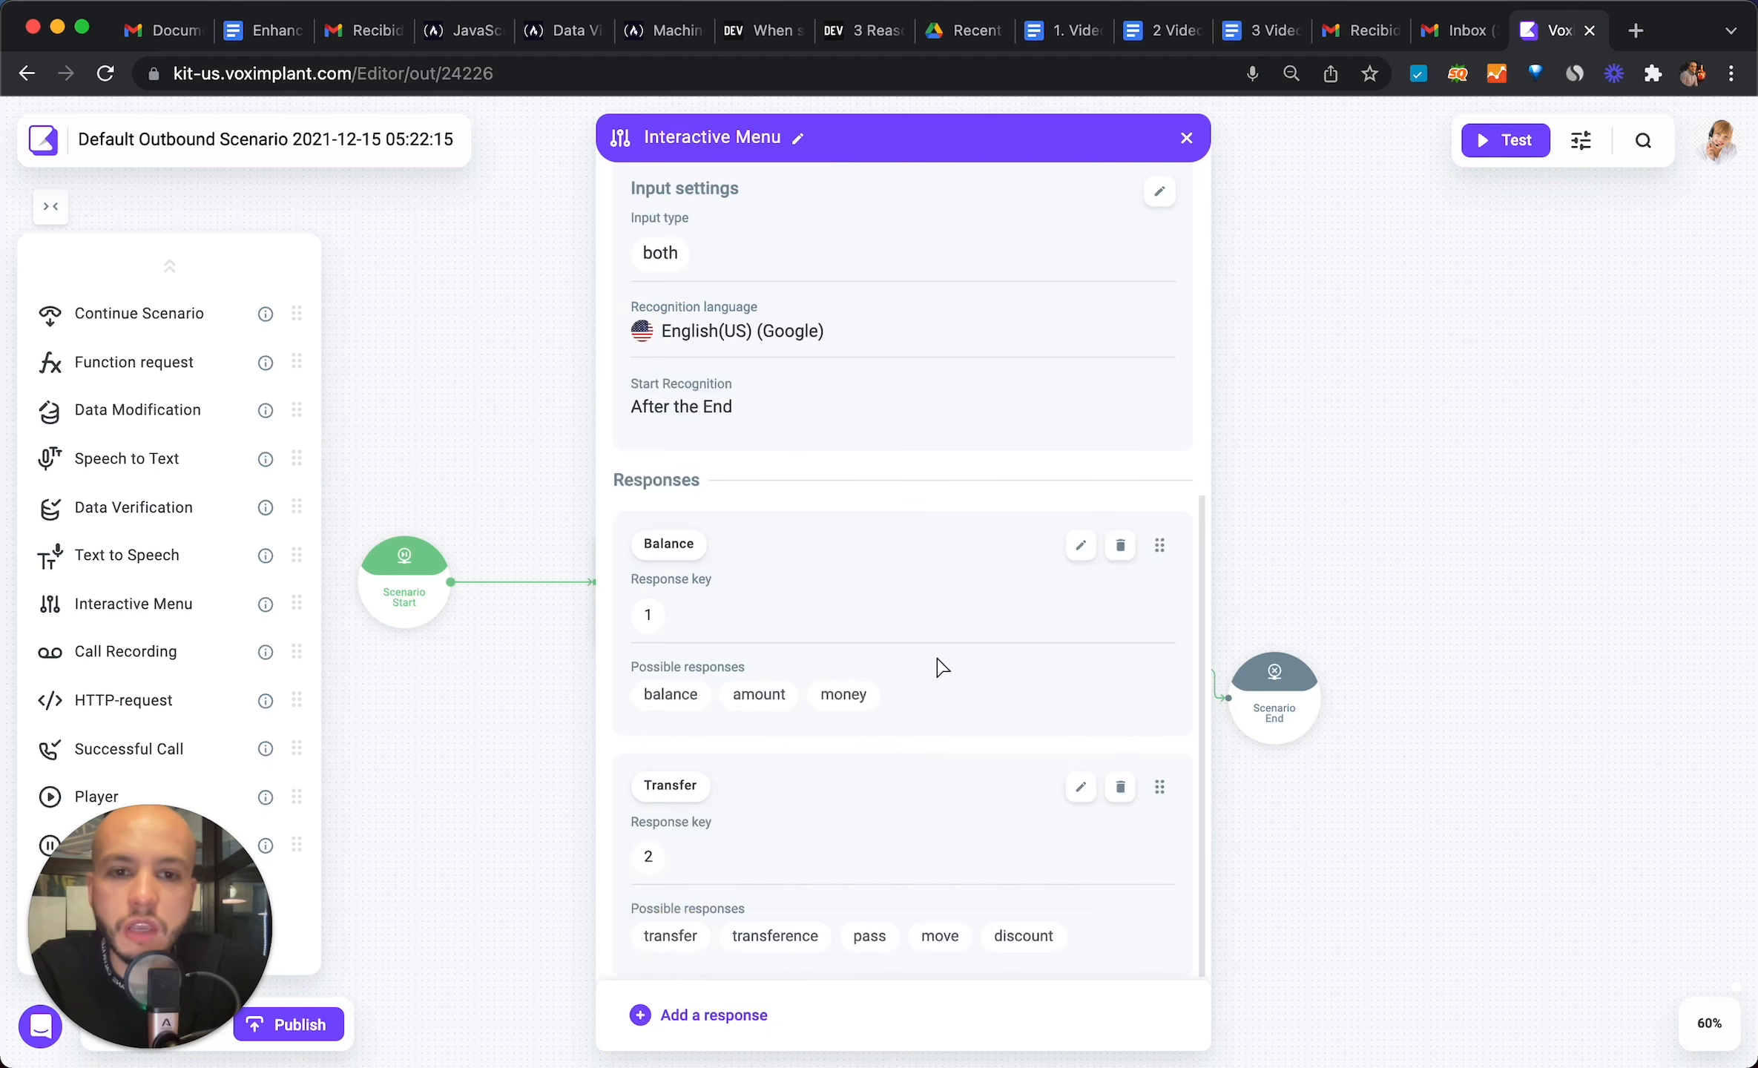
- Rename the Interactive Menu block as "IVR Bank" and close its settings
left_click_drag(1025, 139, 894, 135)
left_click(667, 135)
type("IV")
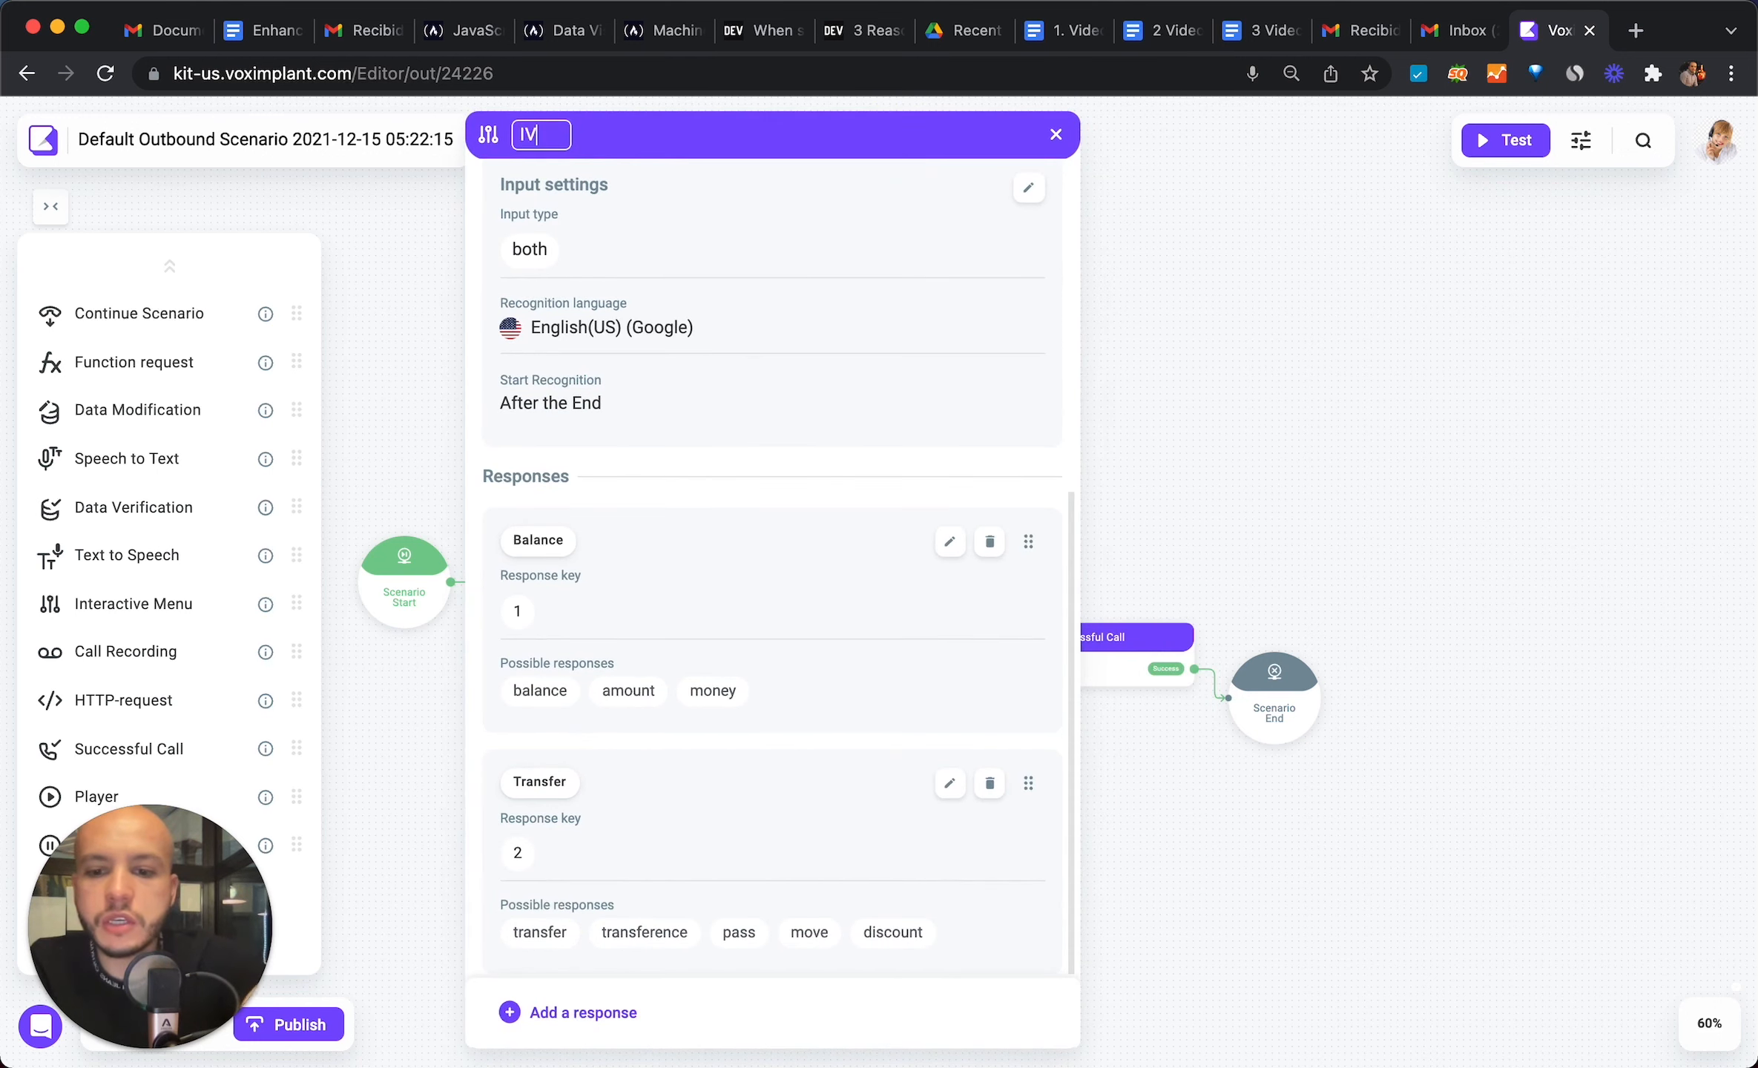
type("R Bank")
key("Return")
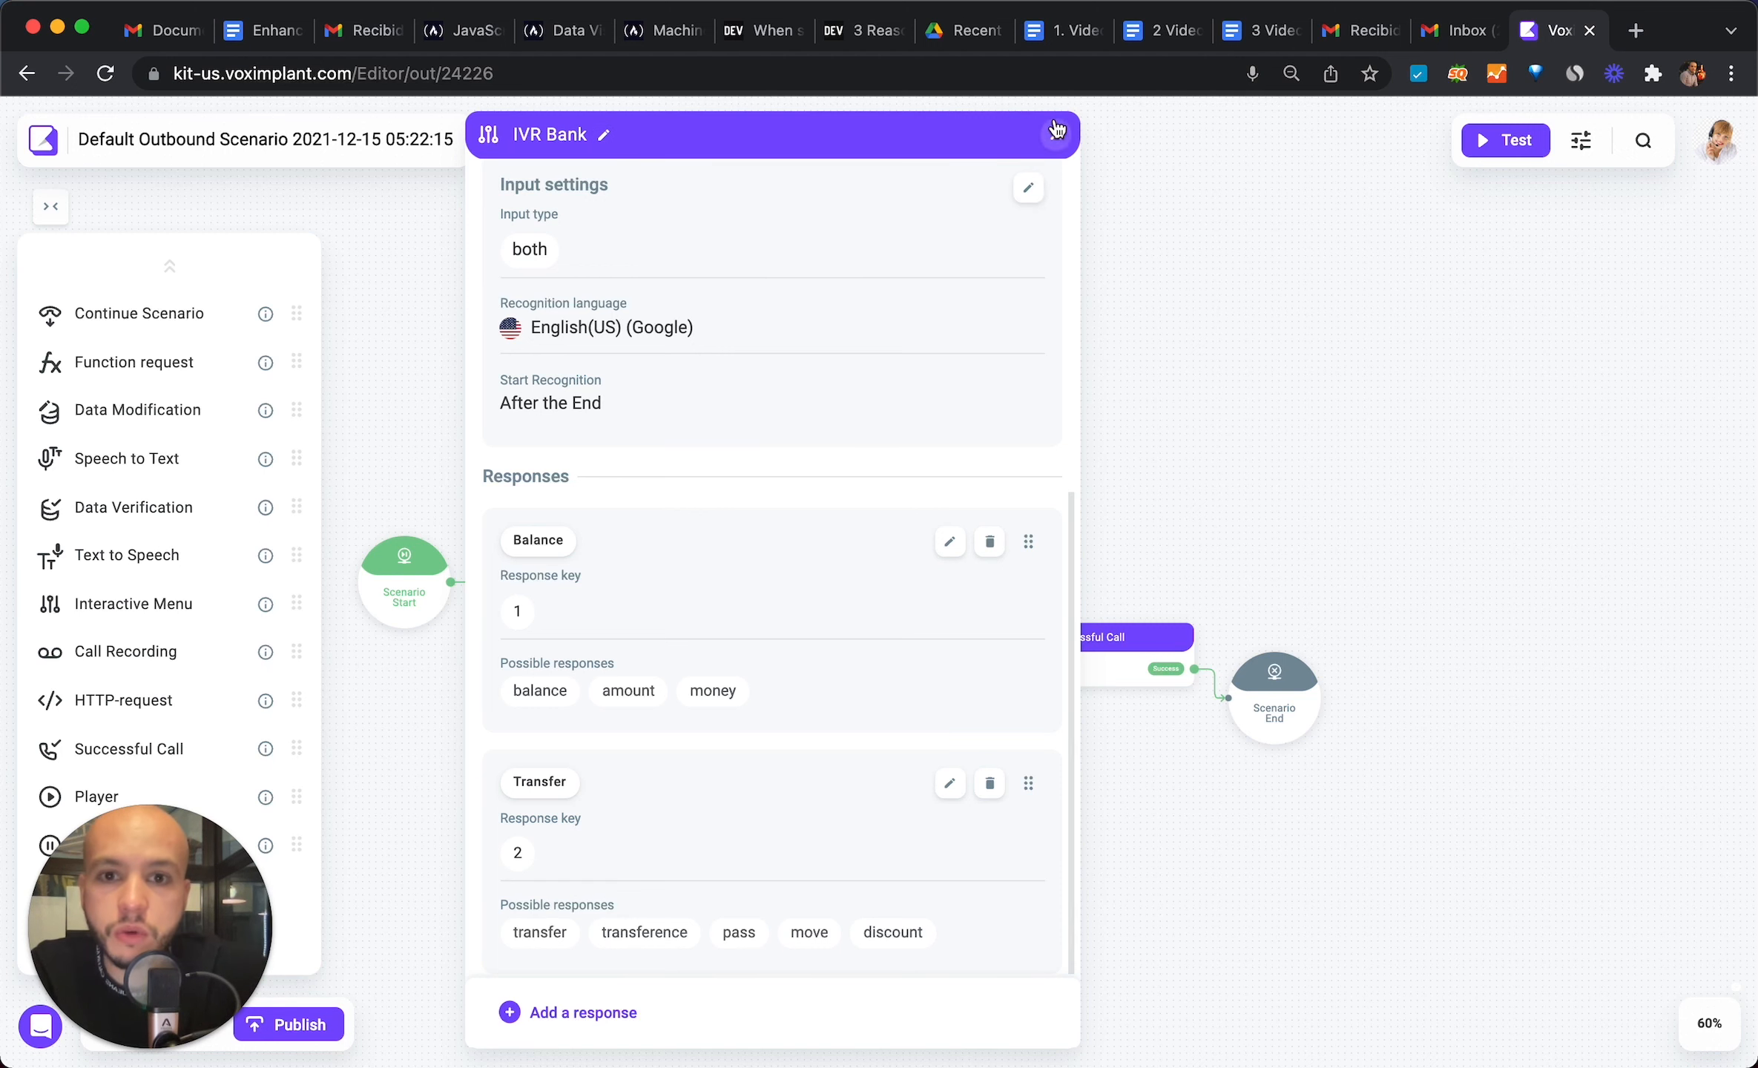
left_click(1056, 134)
left_click(1062, 753)
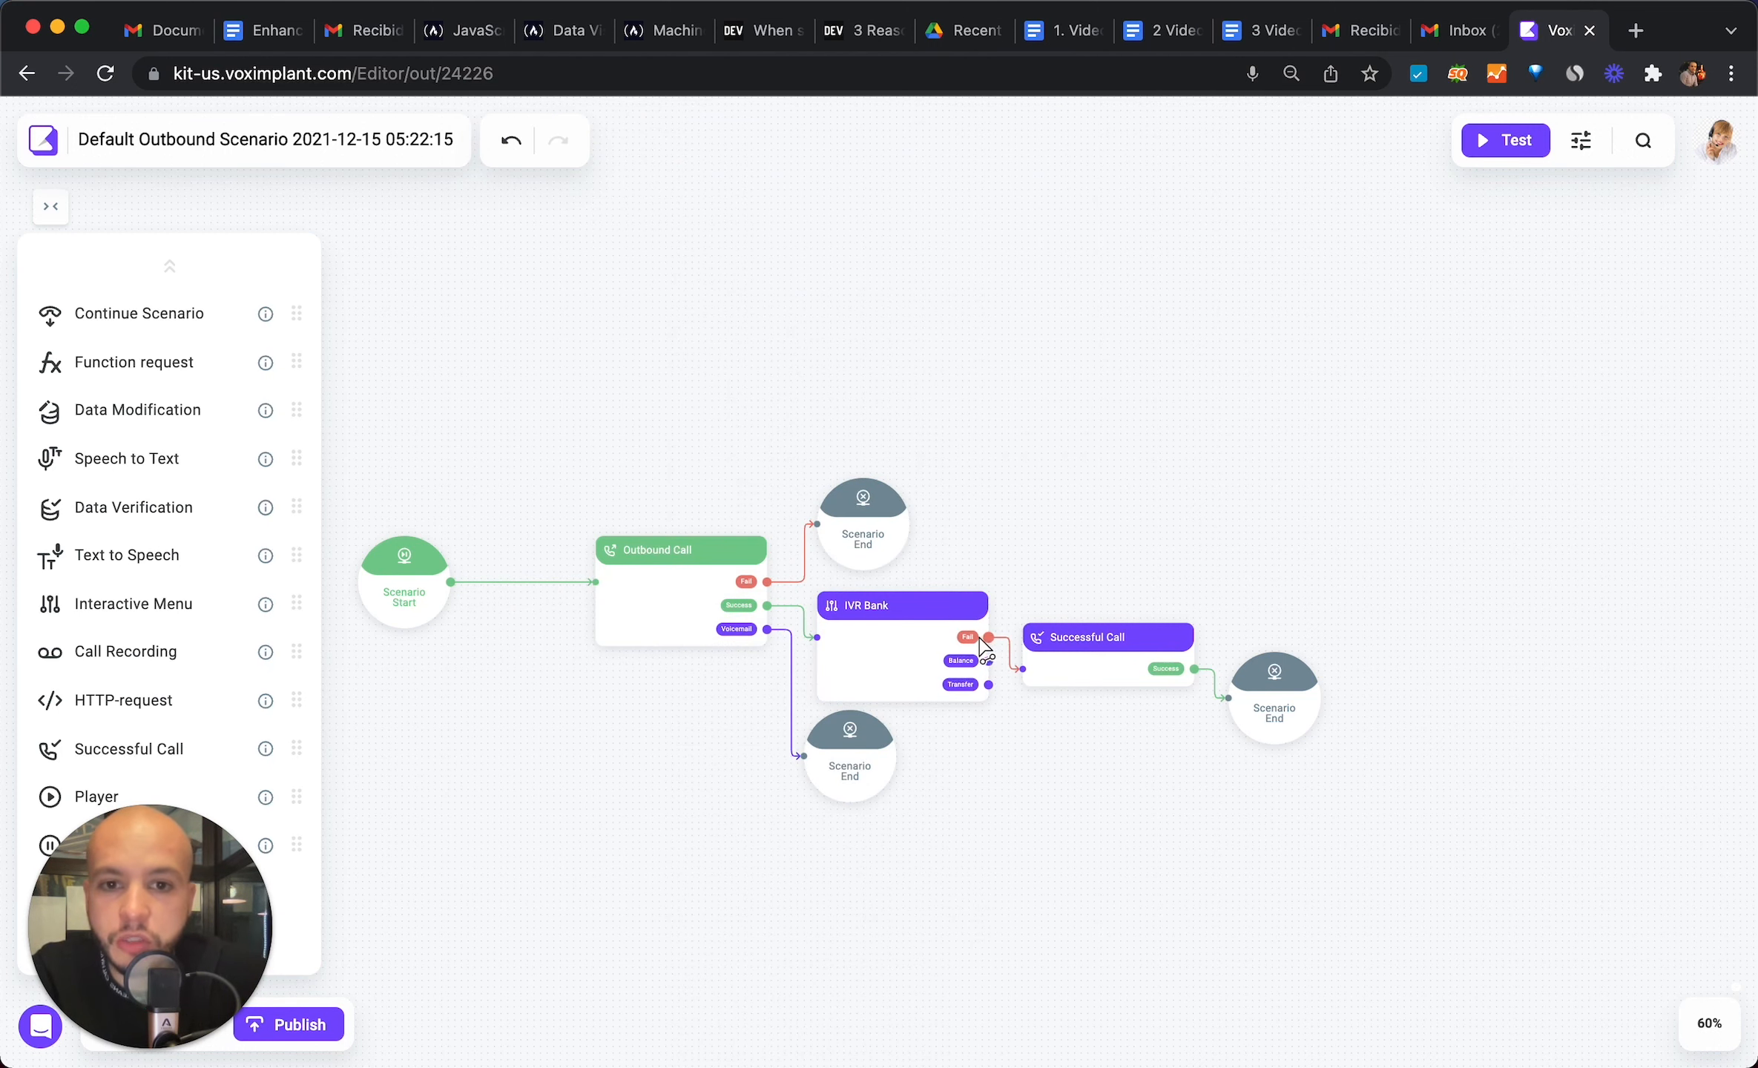
- Review the replay options in the IVR Bank block's output settings, and close the block's settings
scroll(994, 650, "up", 5)
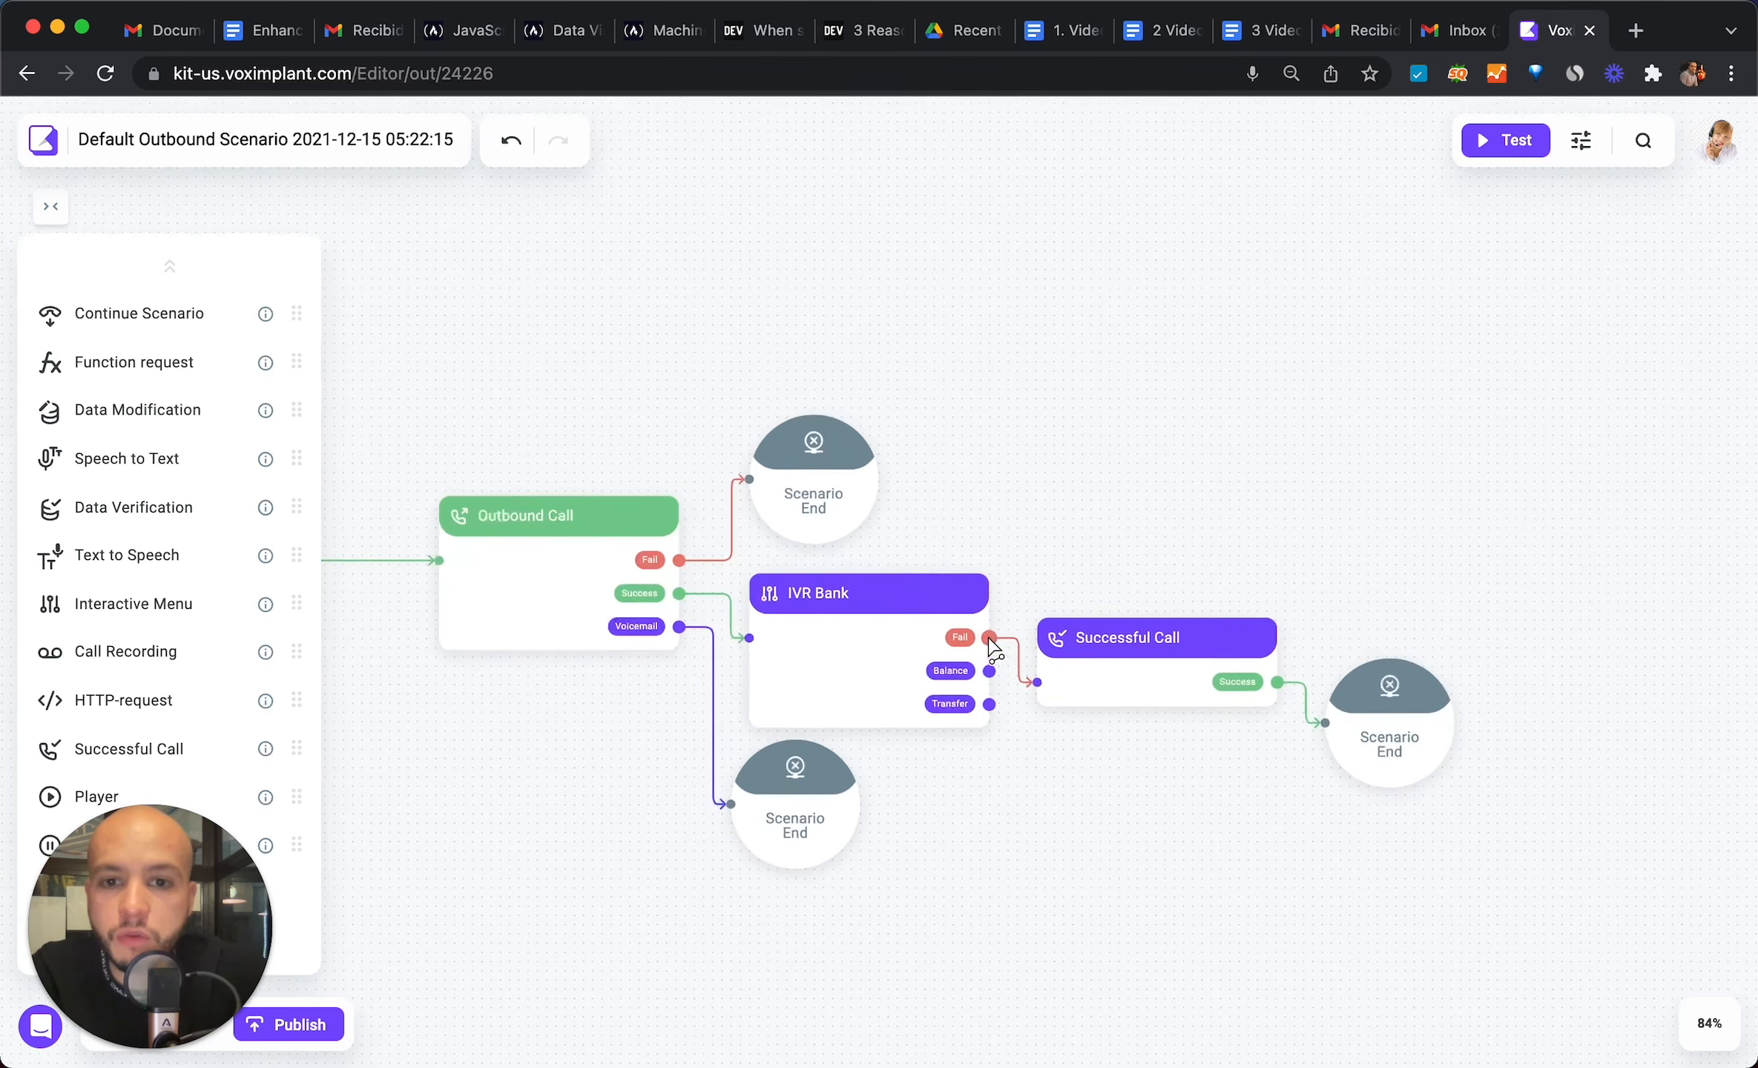
left_click(805, 652)
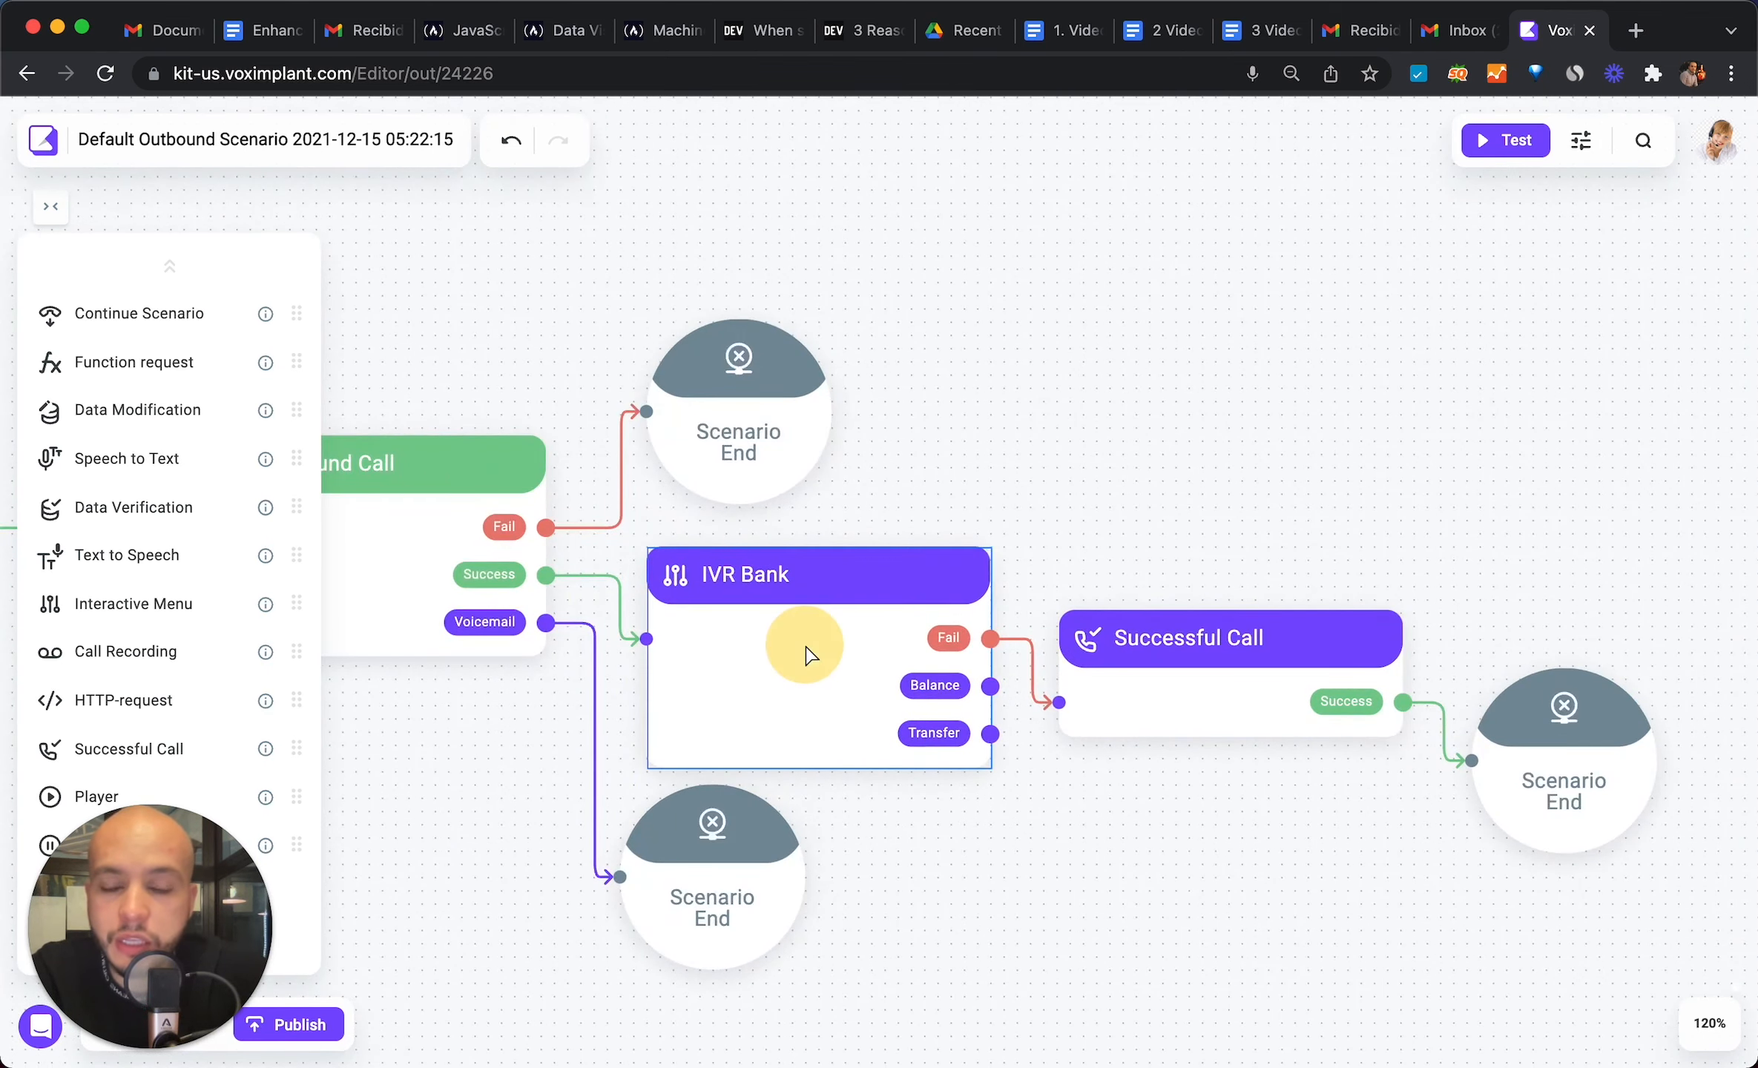
left_click(555, 541)
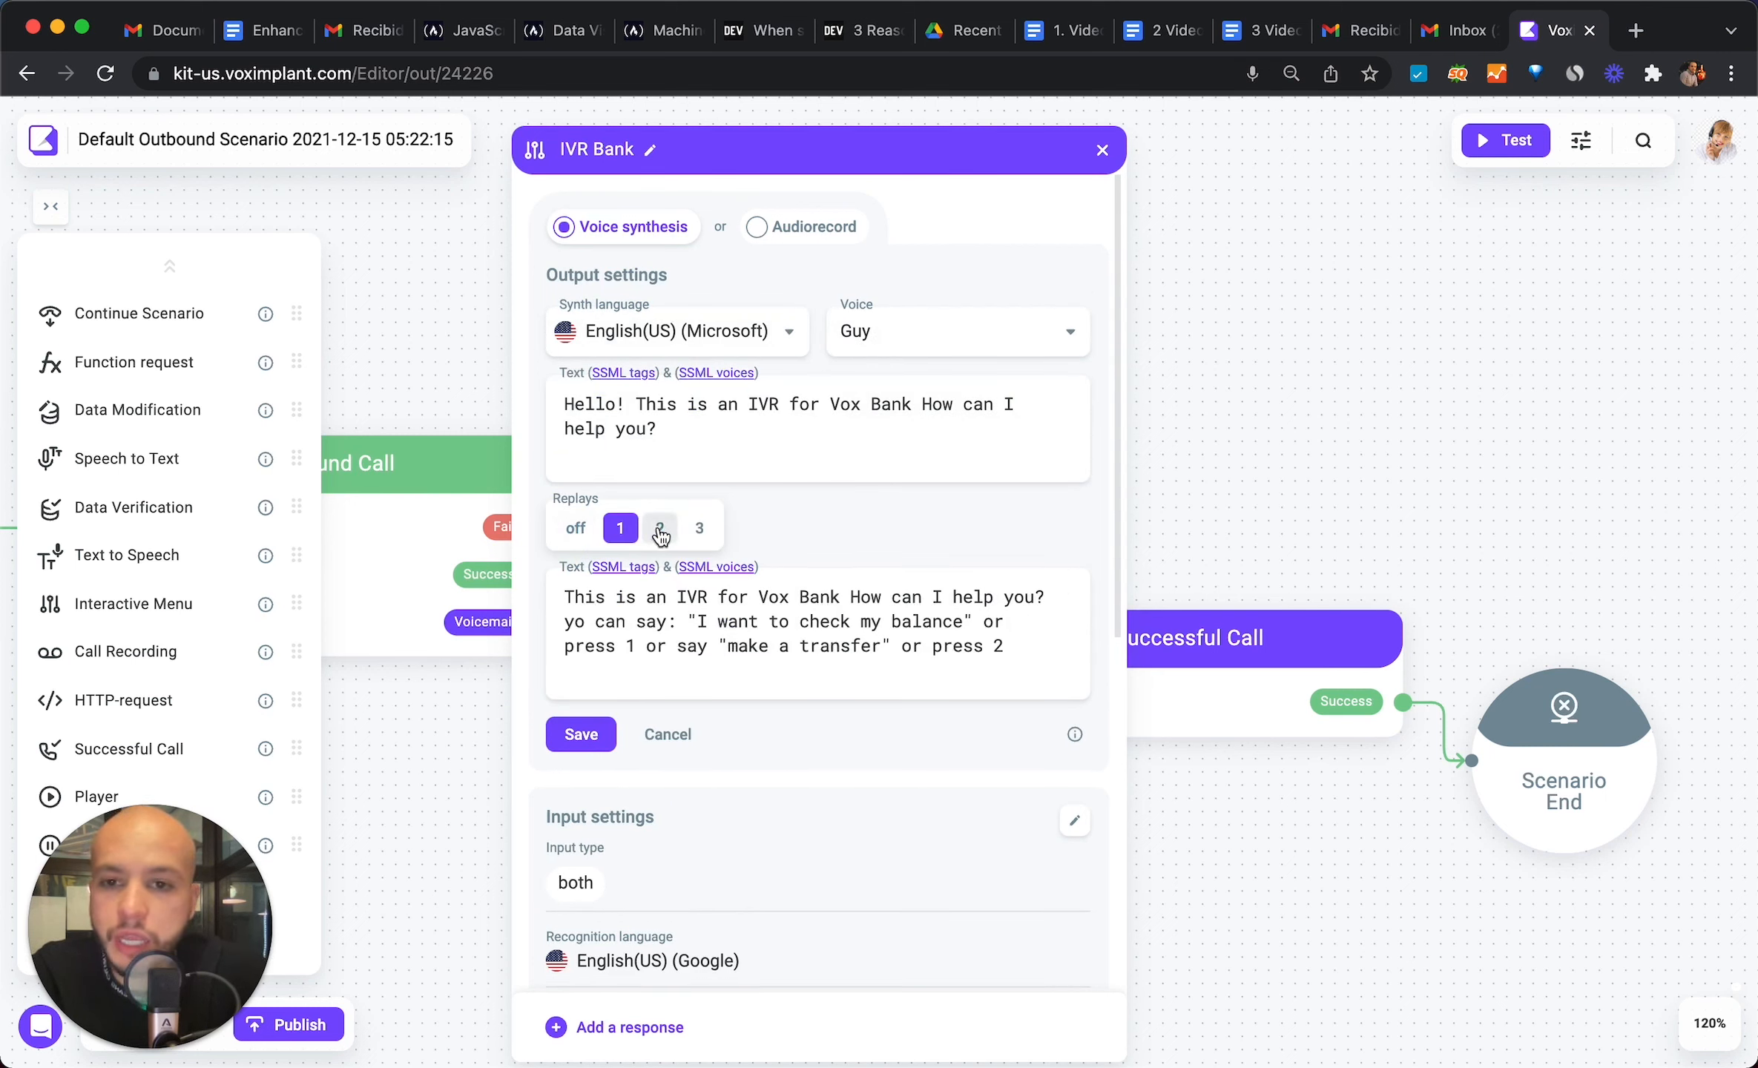
left_click(596, 738)
left_click(1102, 149)
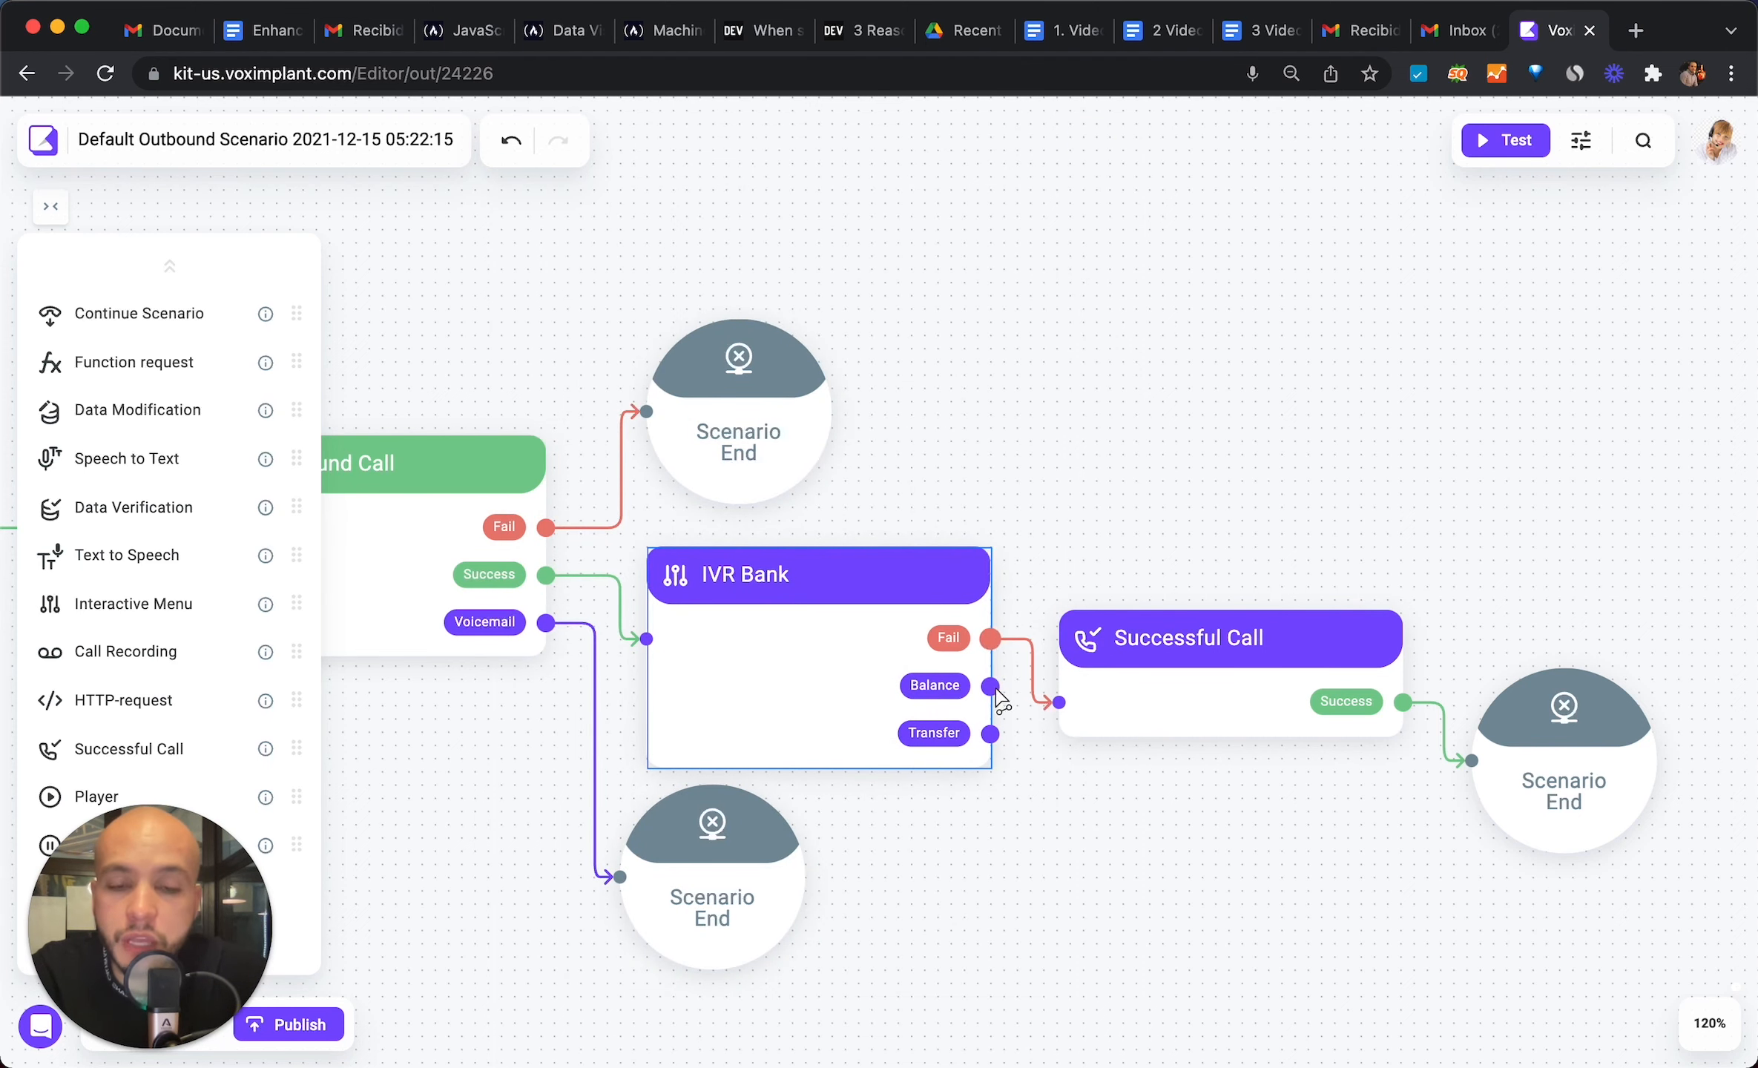
- Move the Successful Call block higher on the canvas and place a copy of the IVR Bank block beneath it
left_click_drag(1121, 675, 1122, 545)
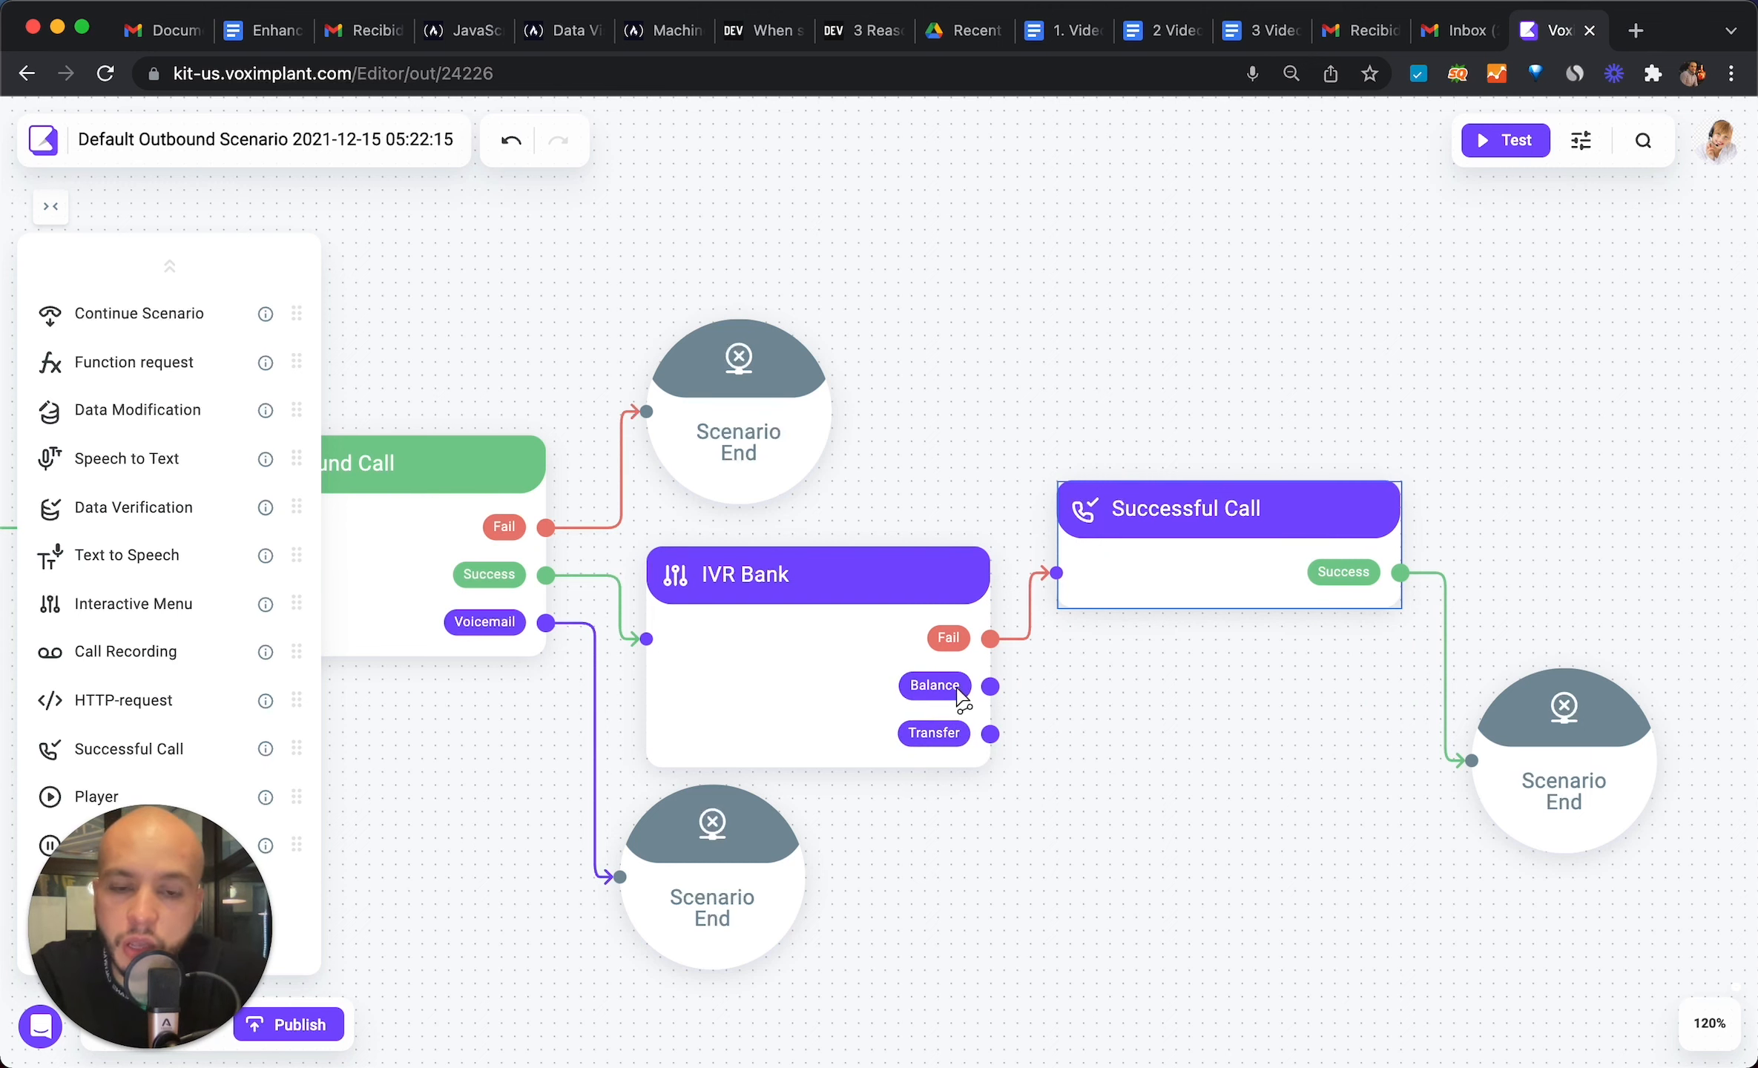
scroll(1010, 799, "right", 5)
scroll(1011, 799, "down", 3)
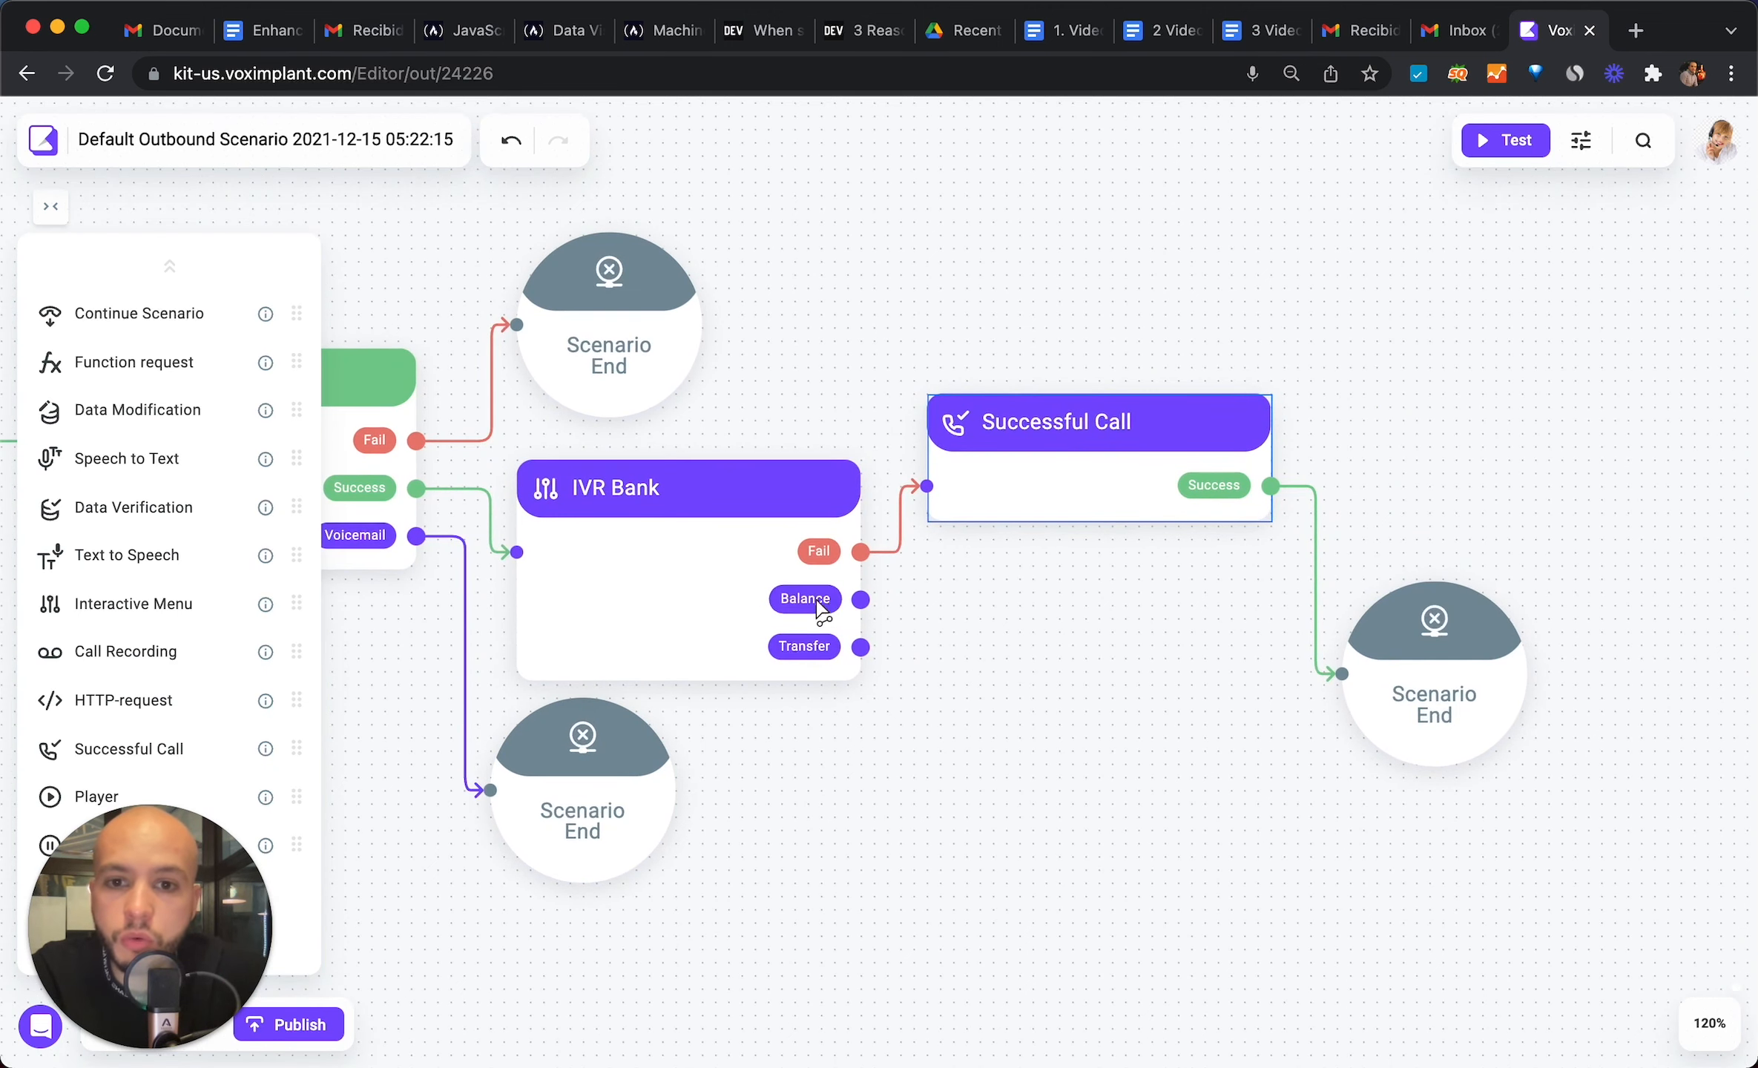
scroll(1001, 771, "right", 7)
scroll(1001, 772, "down", 1)
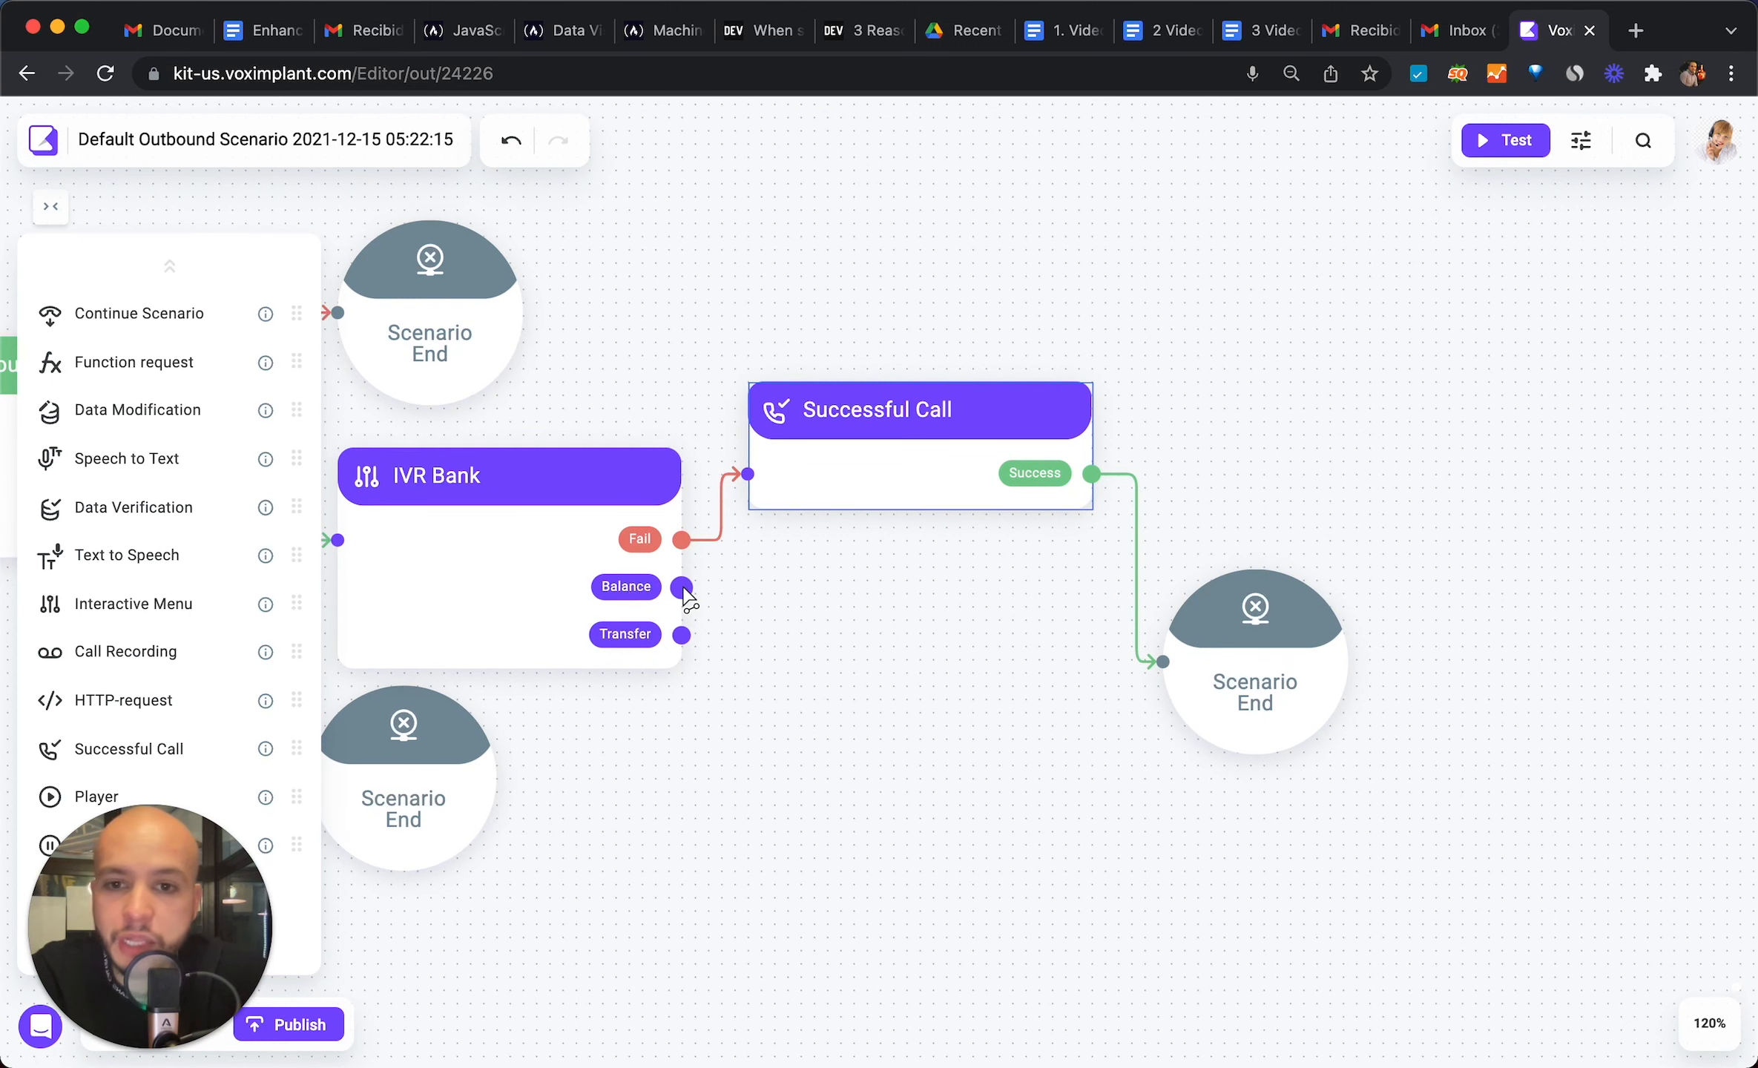
left_click(495, 535)
key("super+c")
key("super+v")
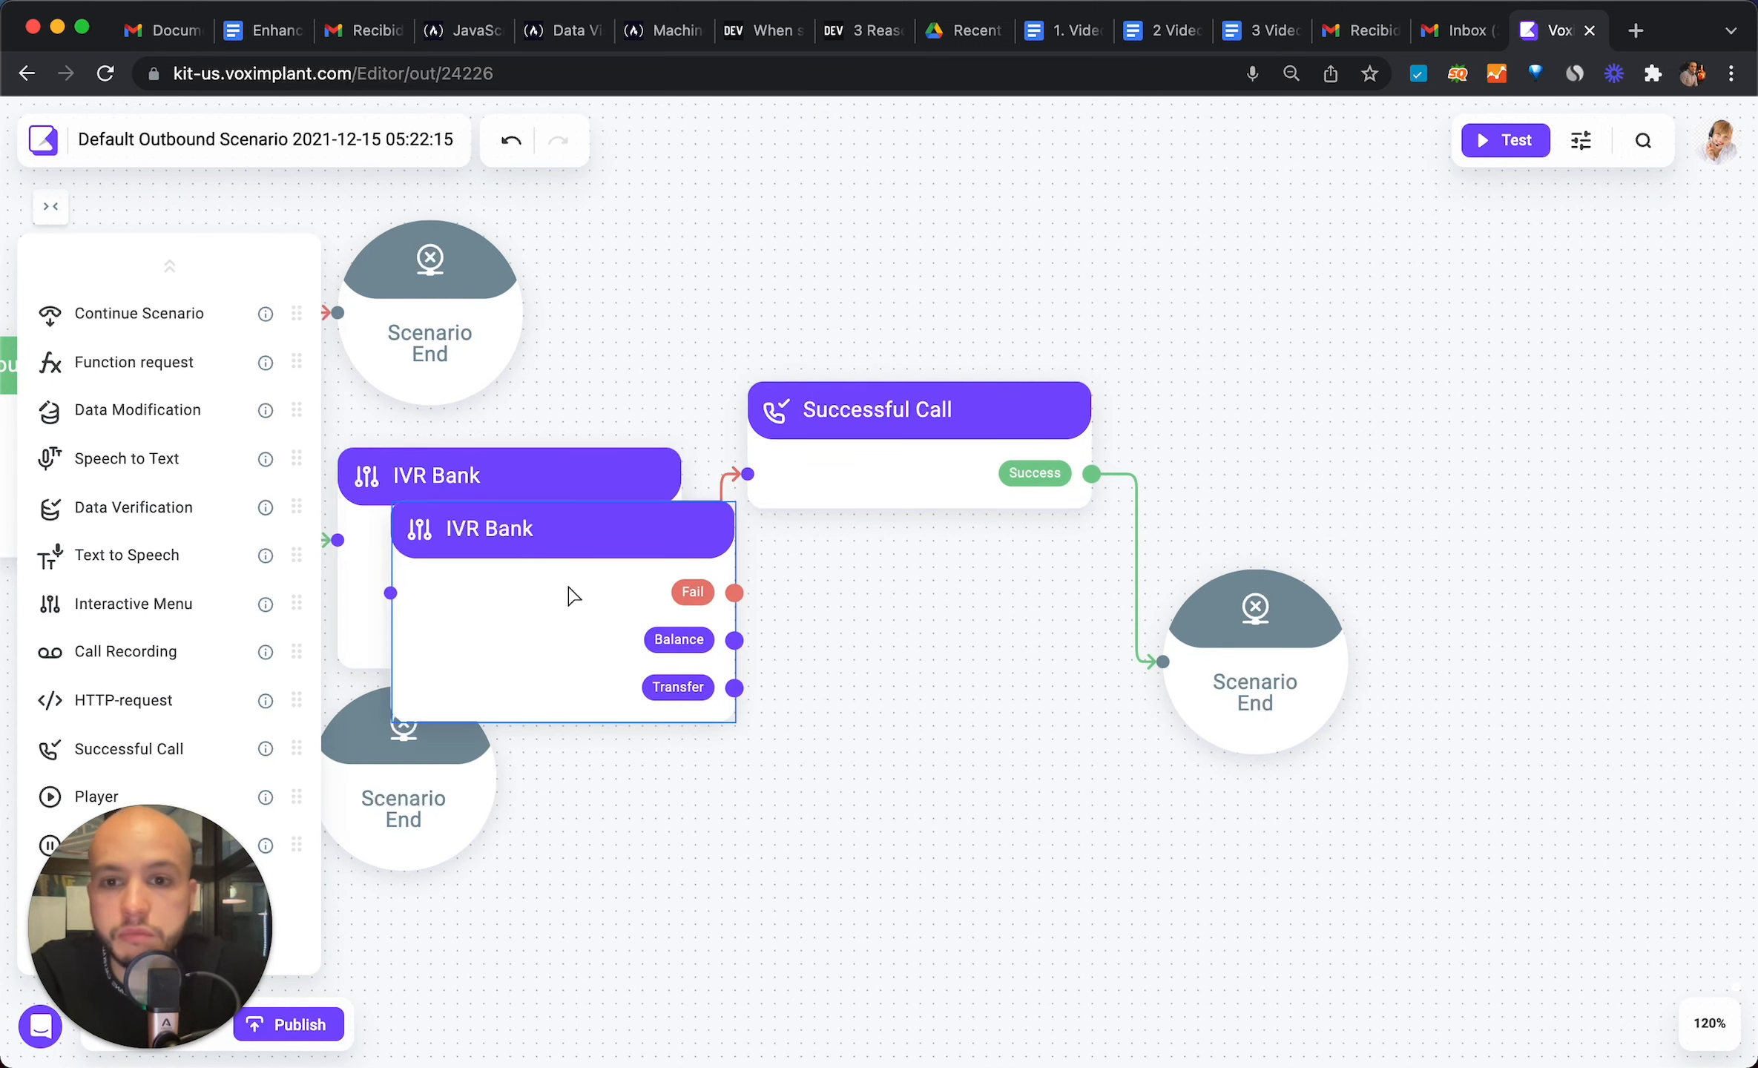
left_click(494, 615)
left_click_drag(544, 627, 843, 675)
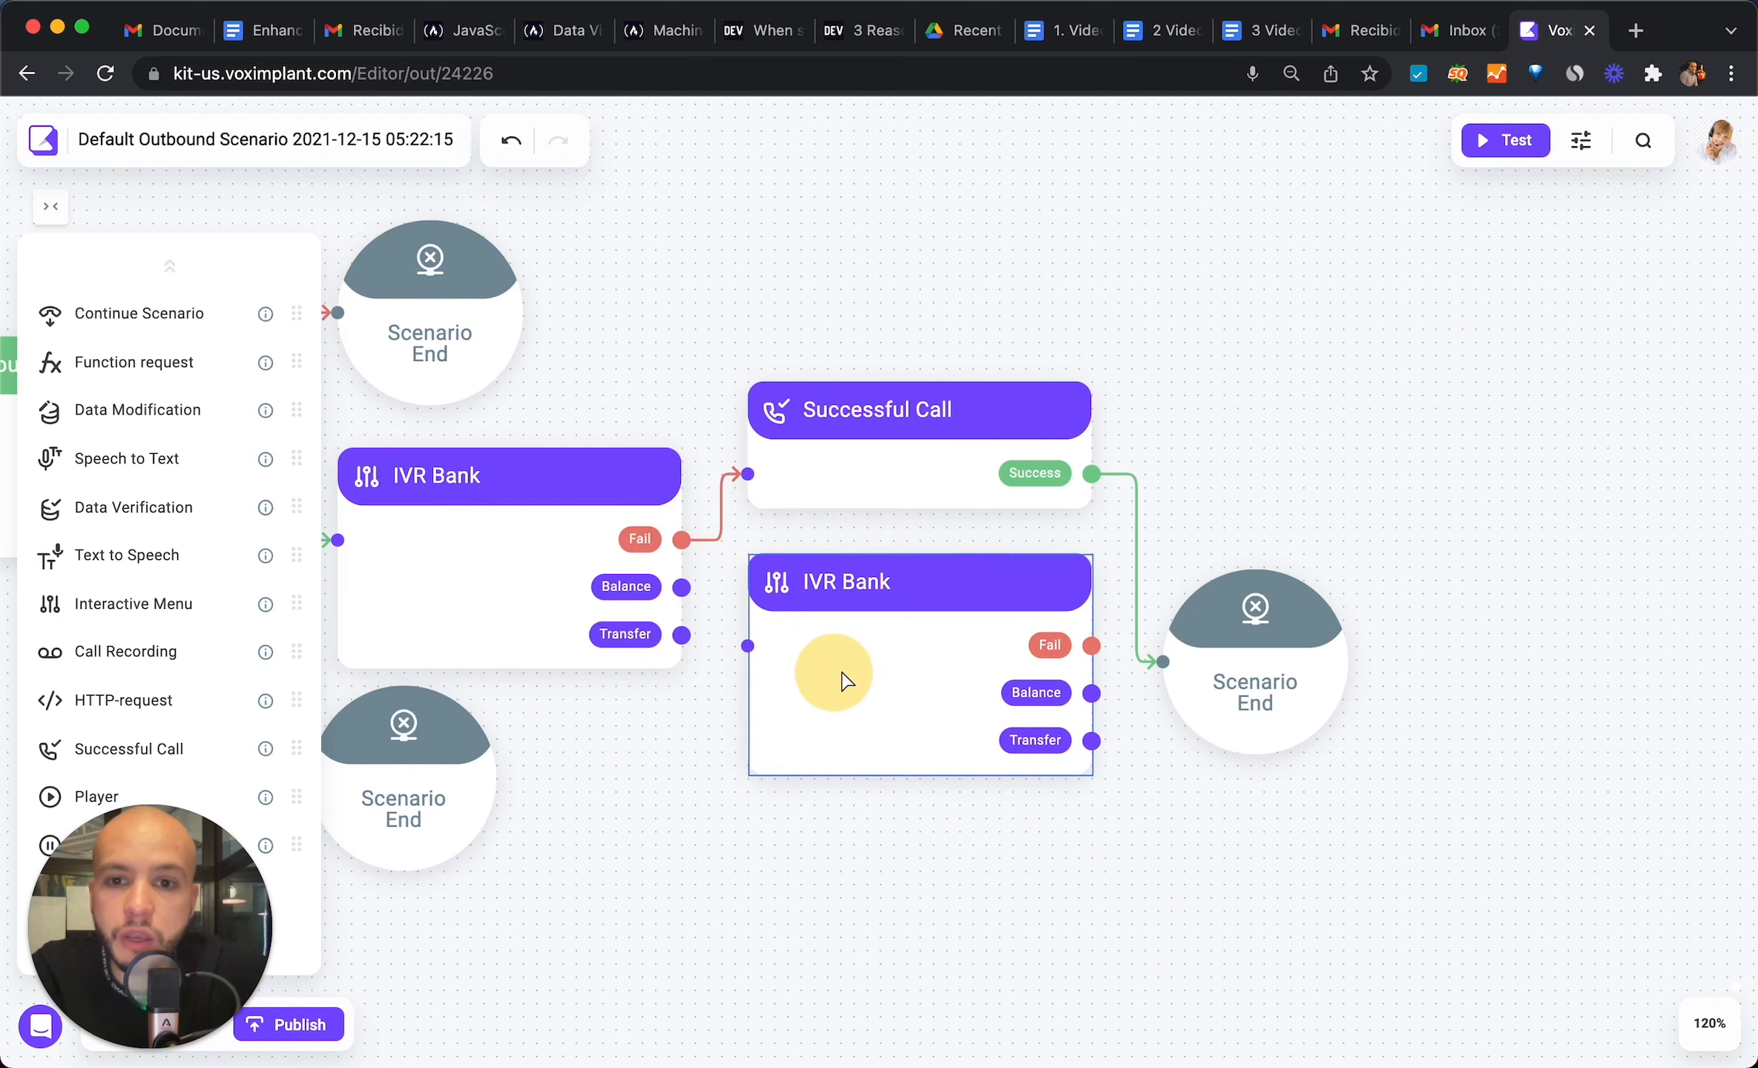
- Rename the copied menu block as "IVR Bank - Balance" and close its settings
double_click(919, 581)
left_click(738, 149)
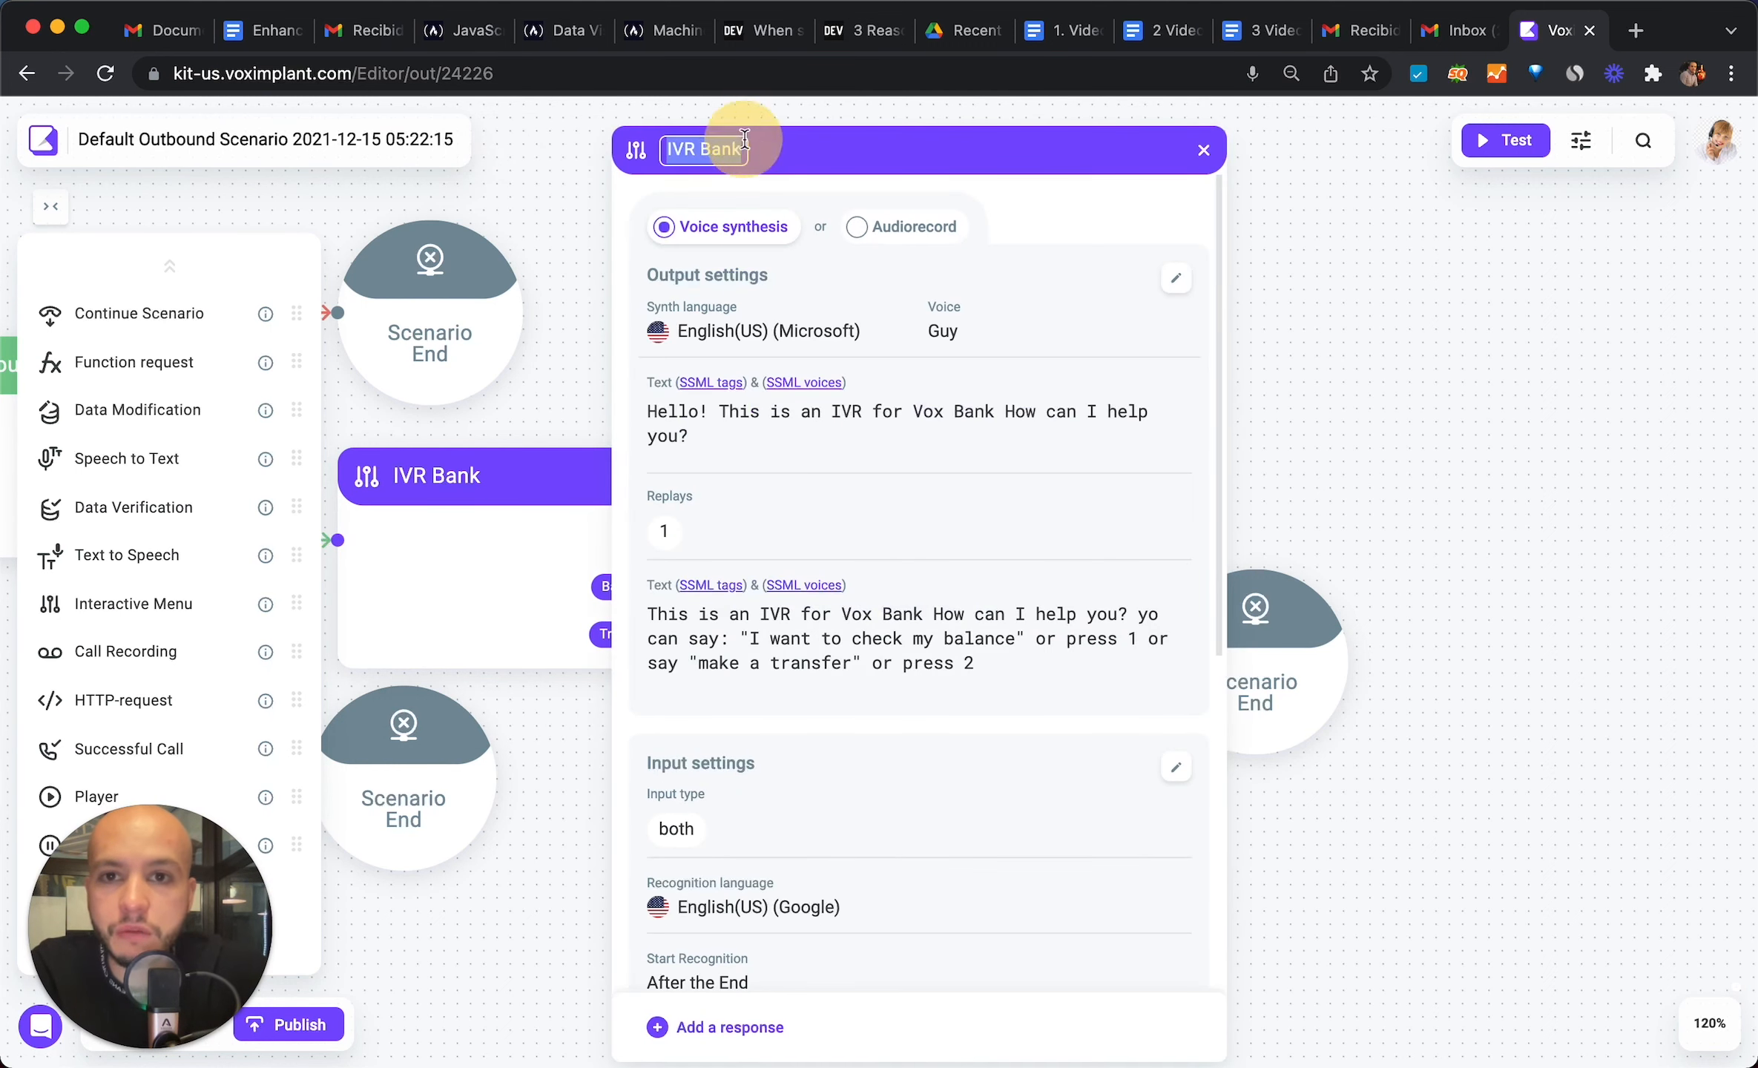
left_click(738, 149)
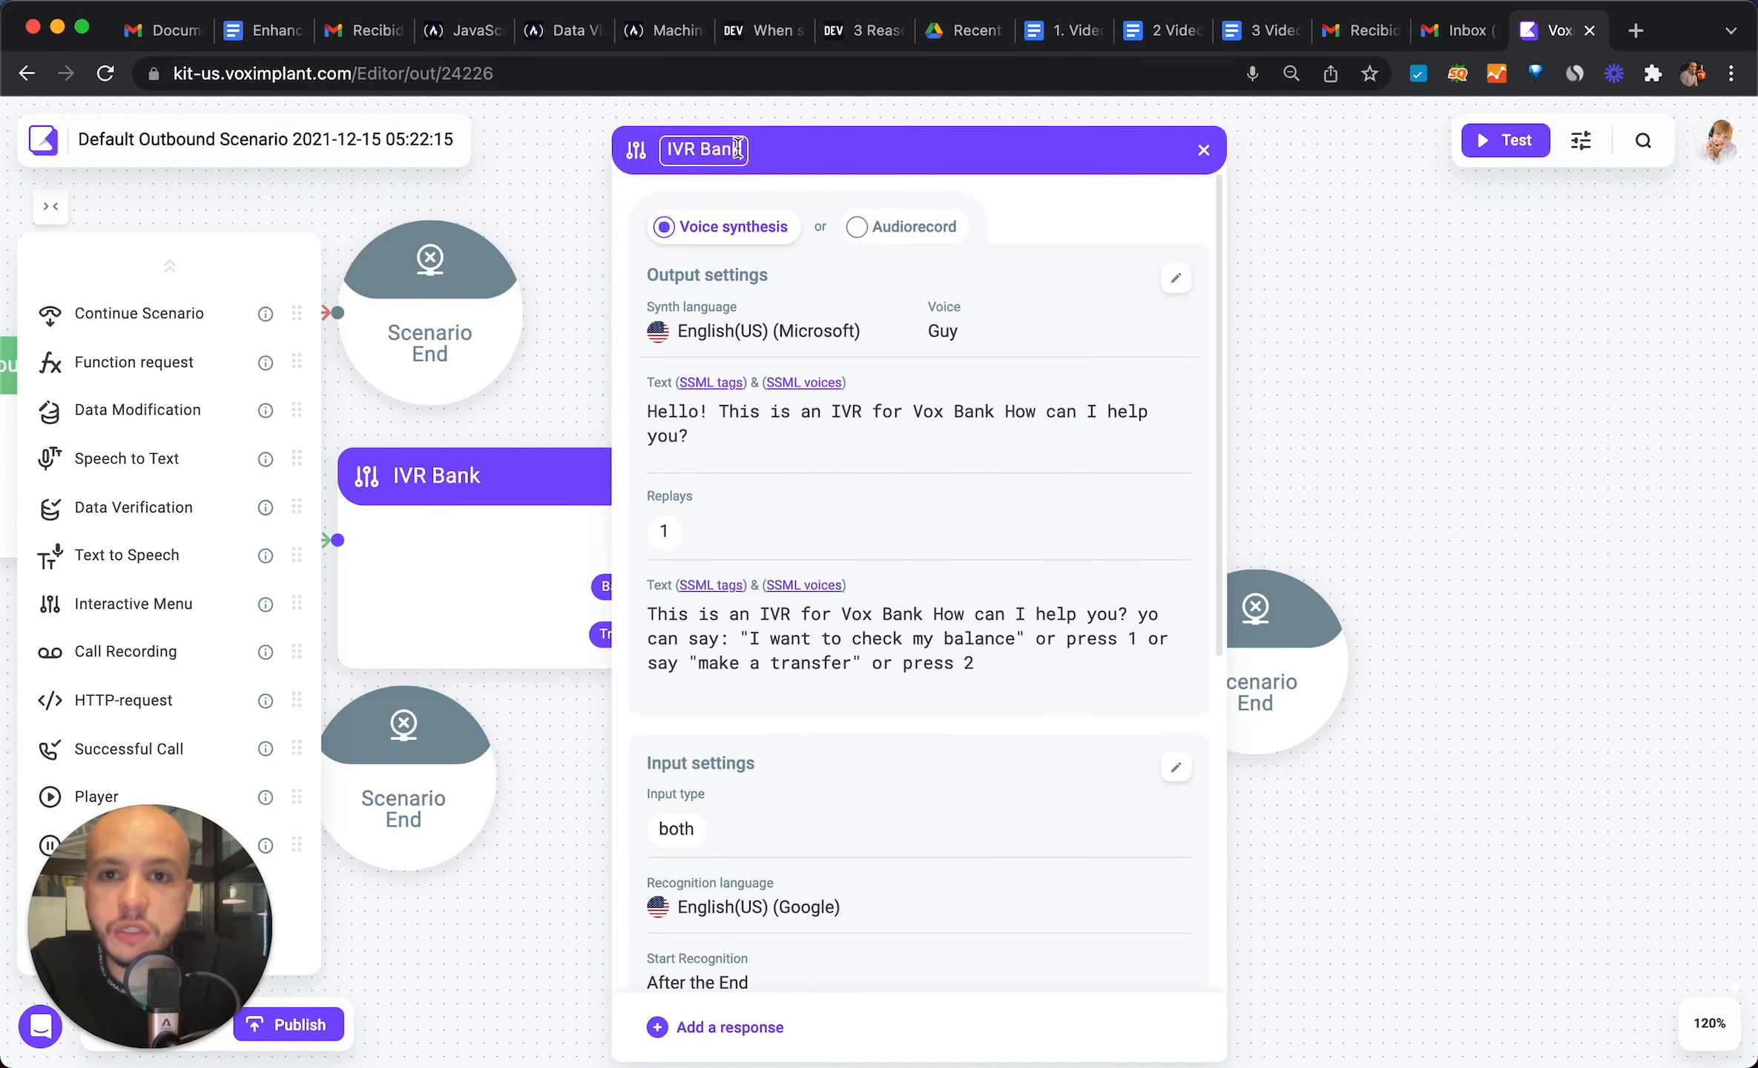
type("- Balance")
left_click(1204, 149)
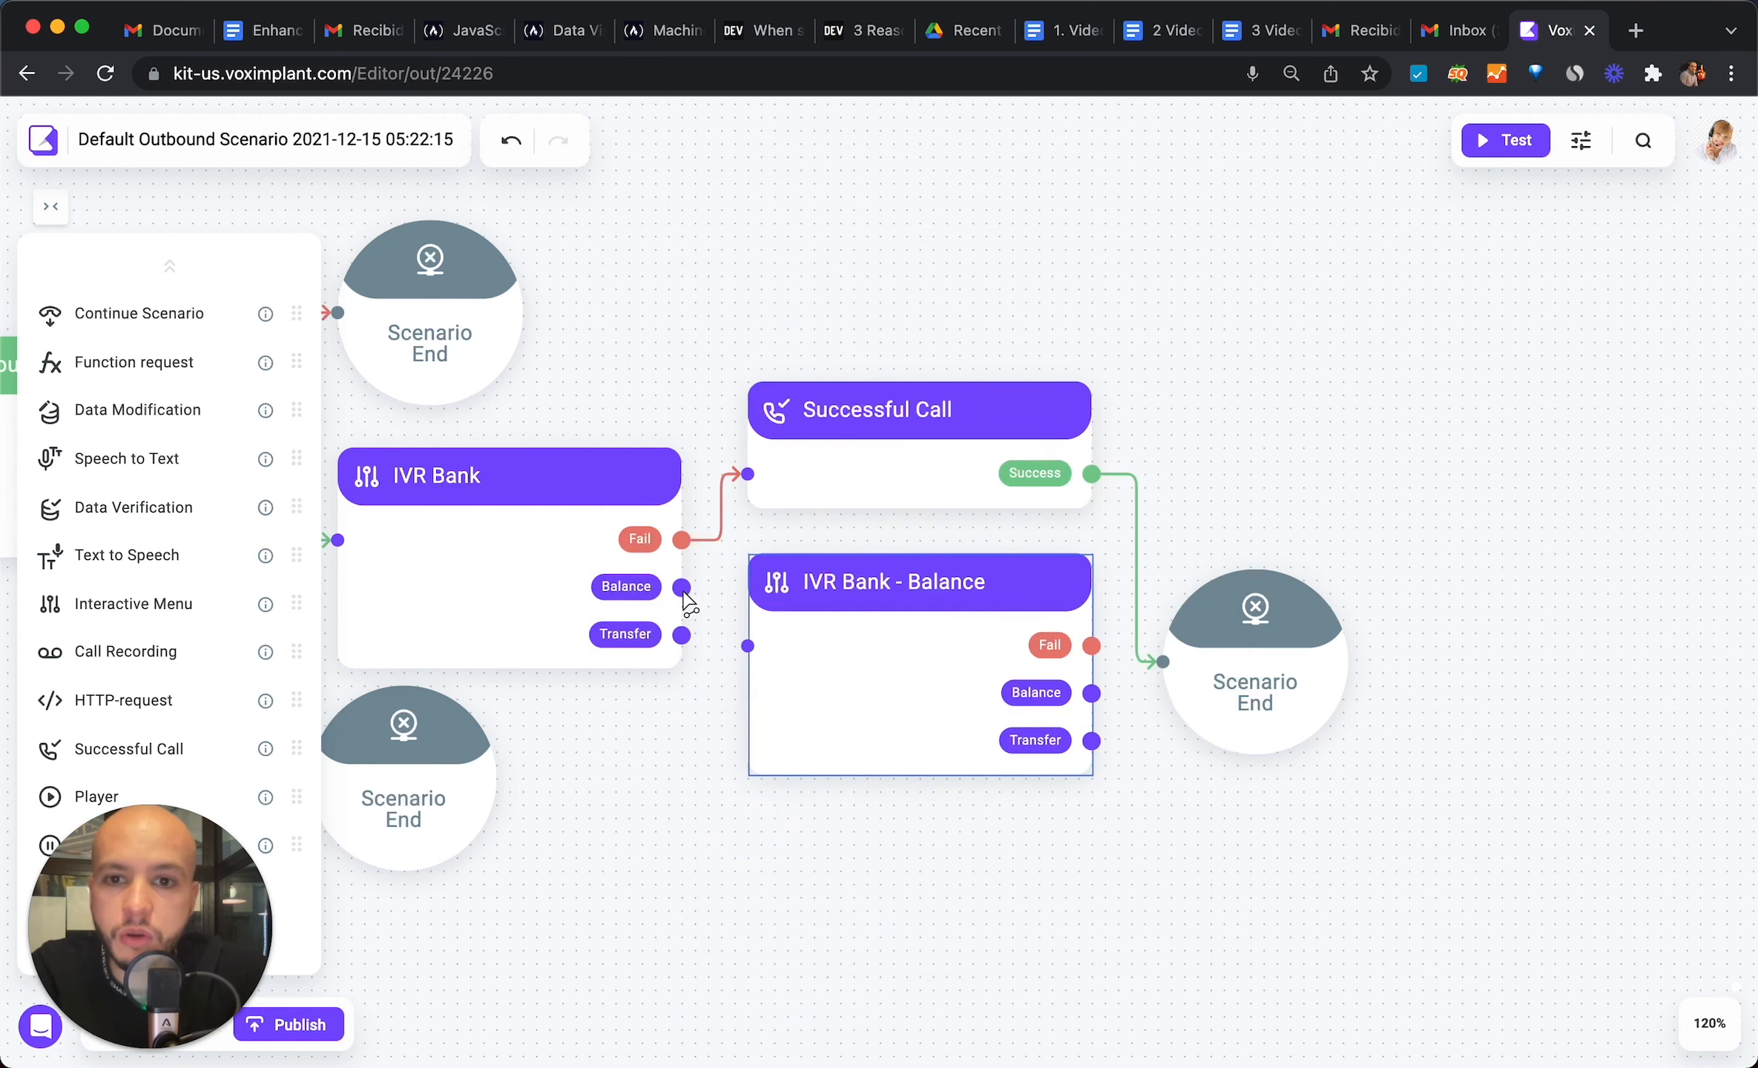
- Connect the IVR Bank block's Balance output to IVR Bank - Balance, and add an HTTP-request block beneath it, fed by the Transfer output
left_click_drag(683, 590, 812, 613)
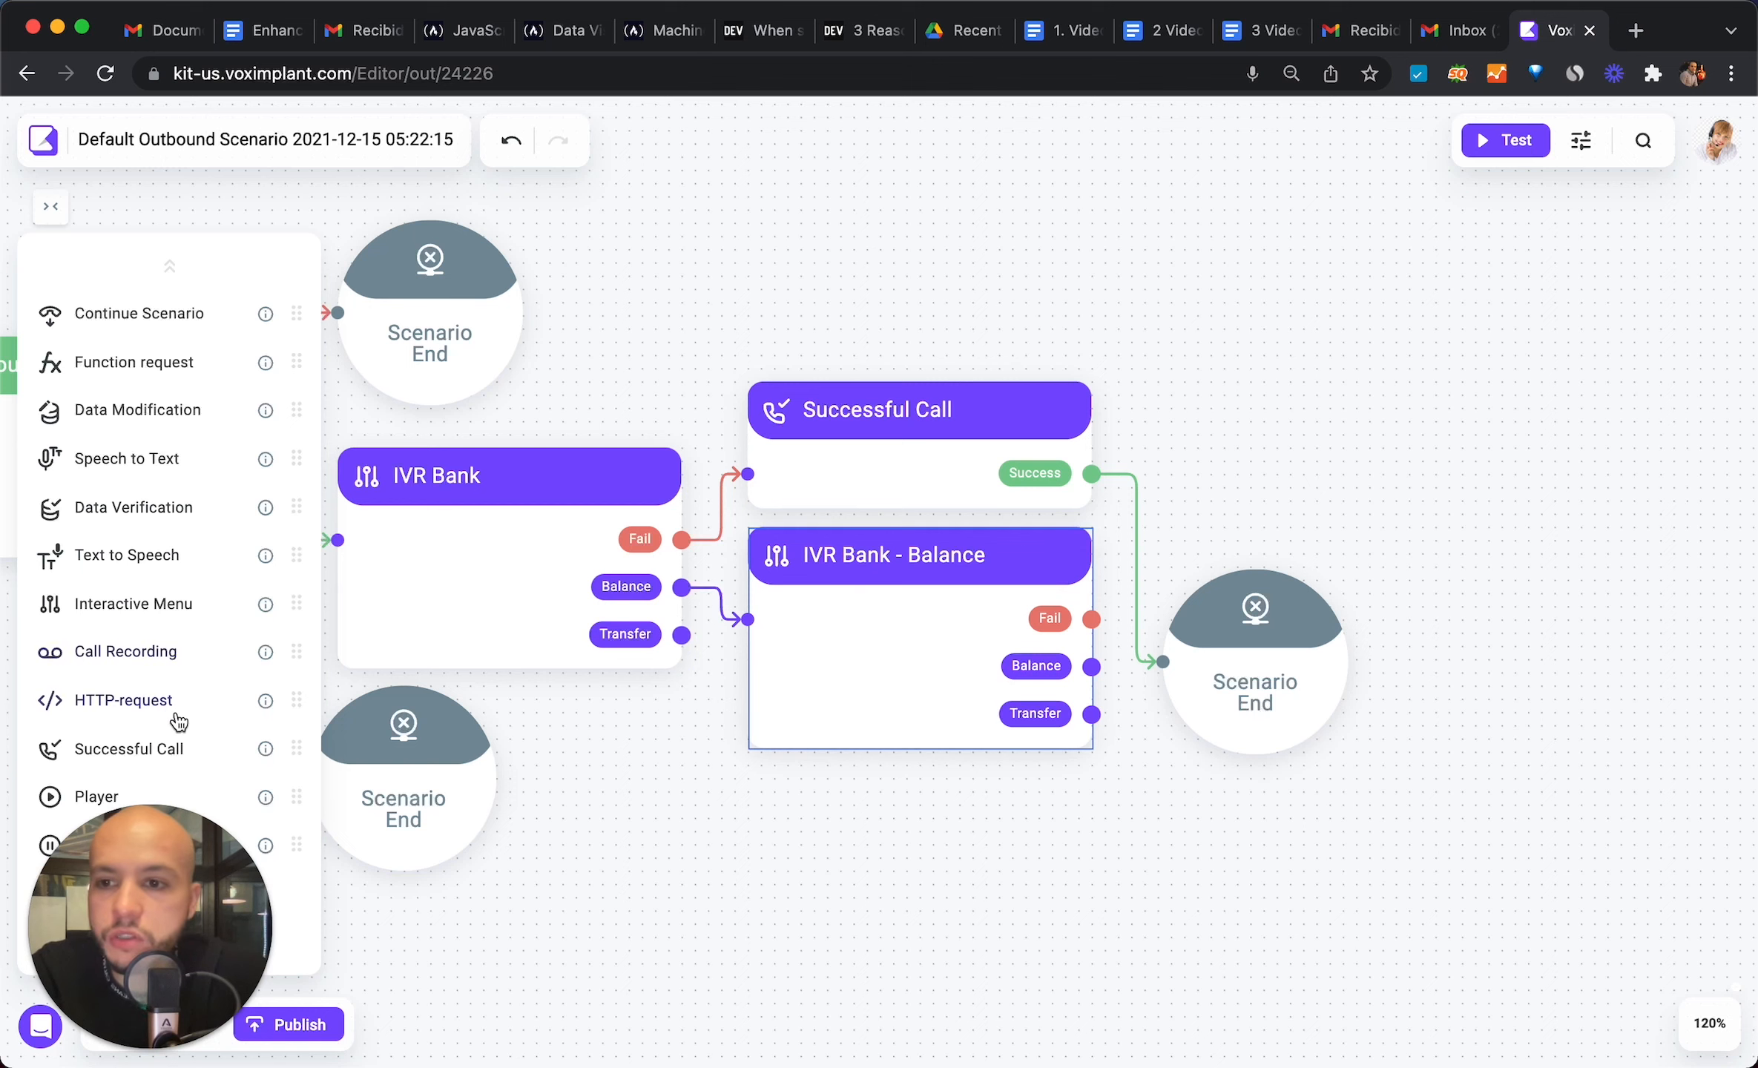
left_click_drag(166, 712, 801, 816)
scroll(956, 806, "down", 2)
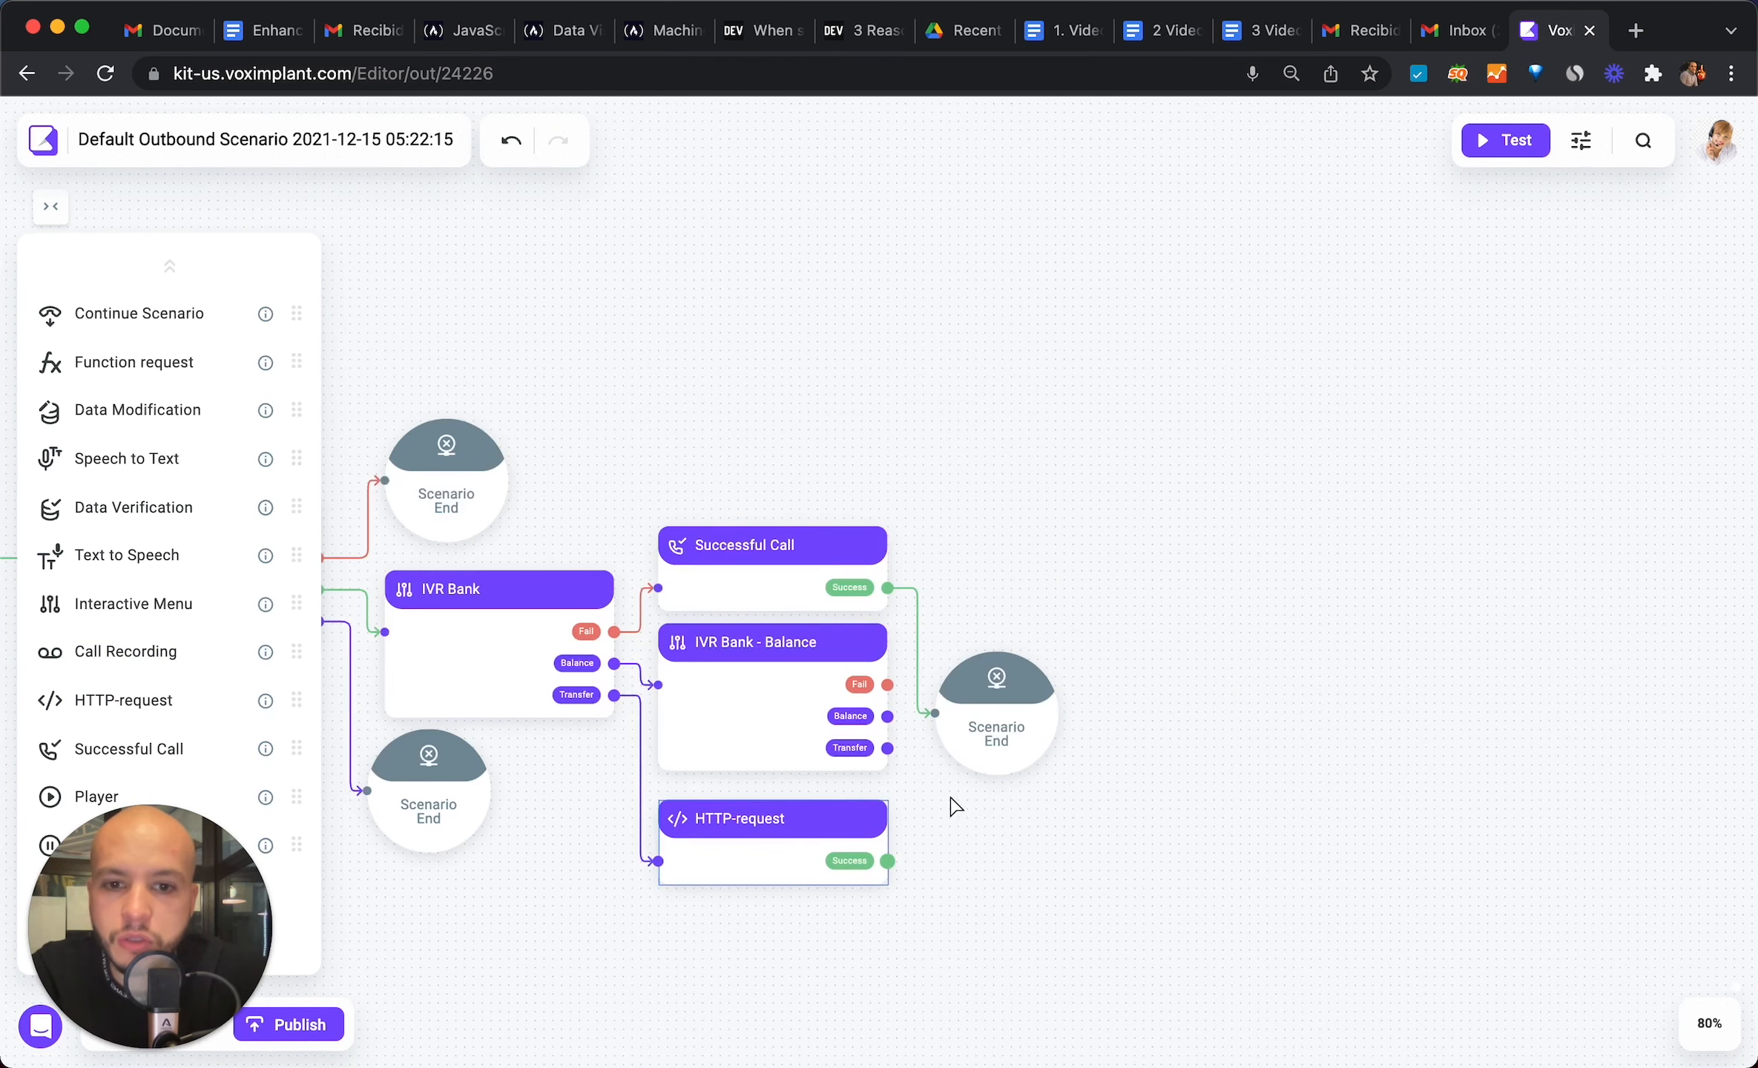
- Connect the HTTP-request block's Success output to the final Scenario End block, and publish the scenario changes without a comment
left_click_drag(888, 862, 1003, 718)
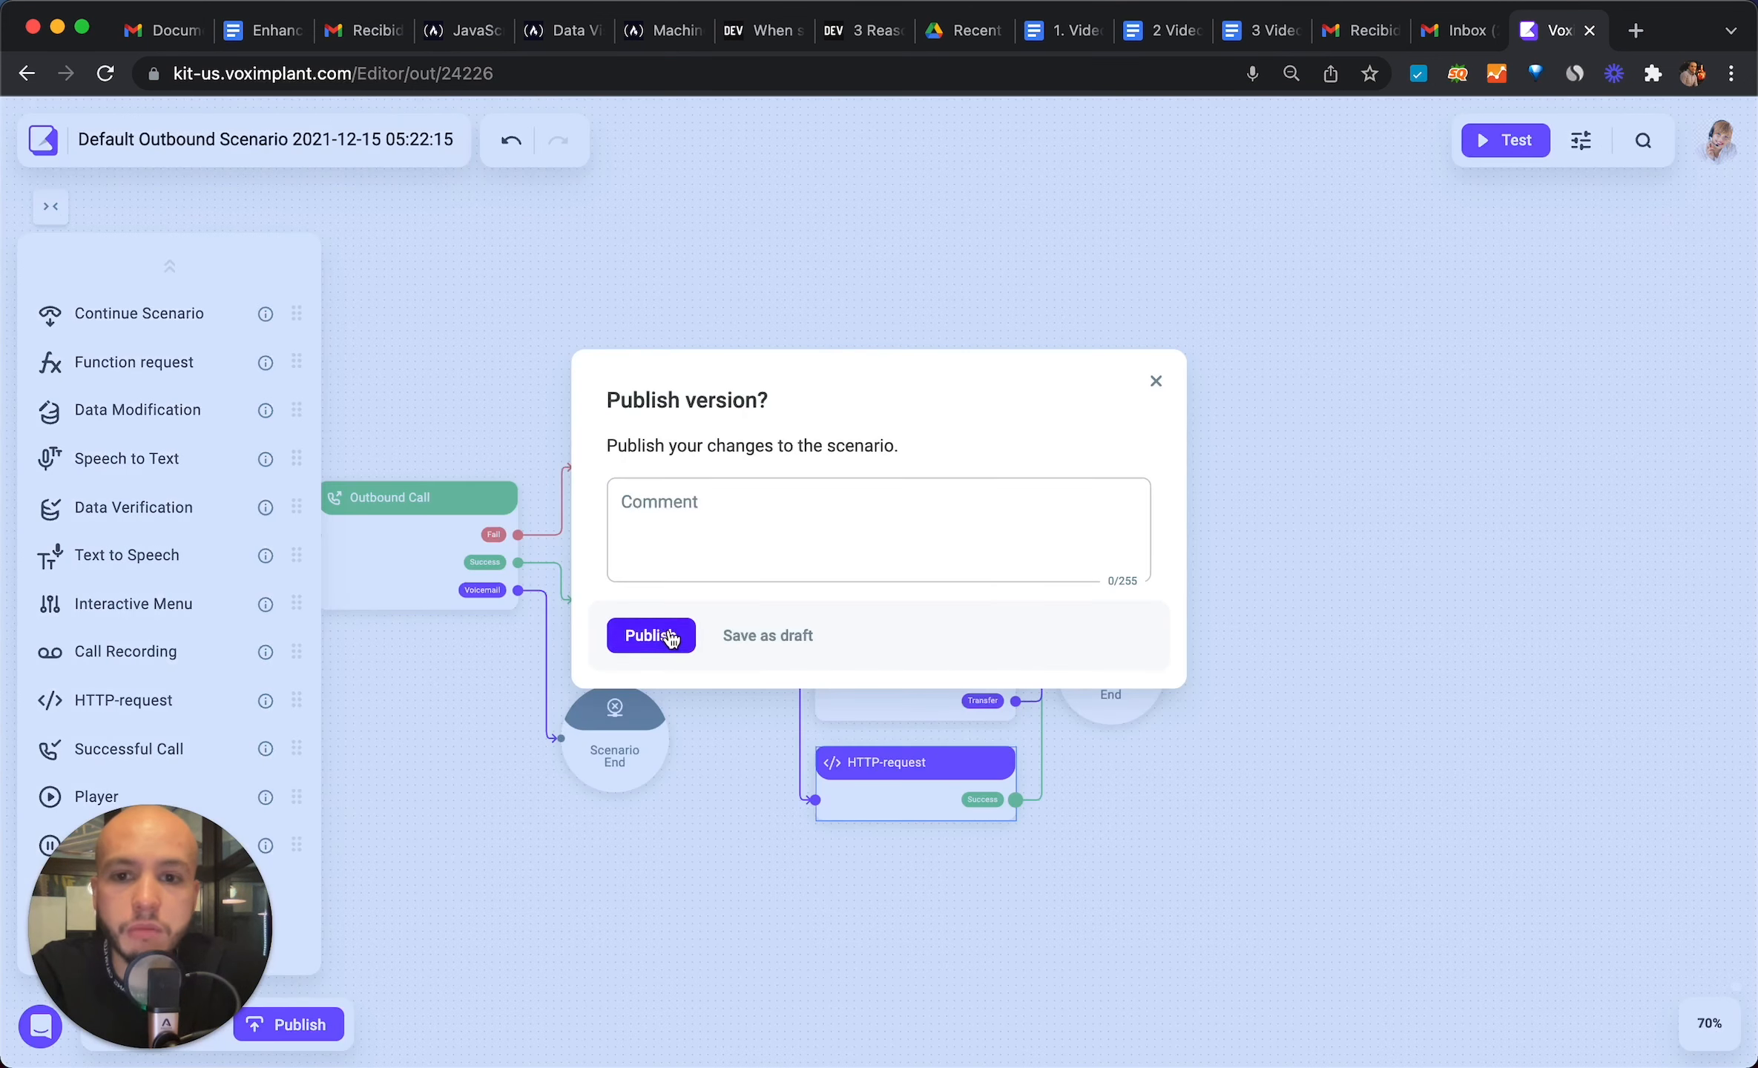
left_click(670, 637)
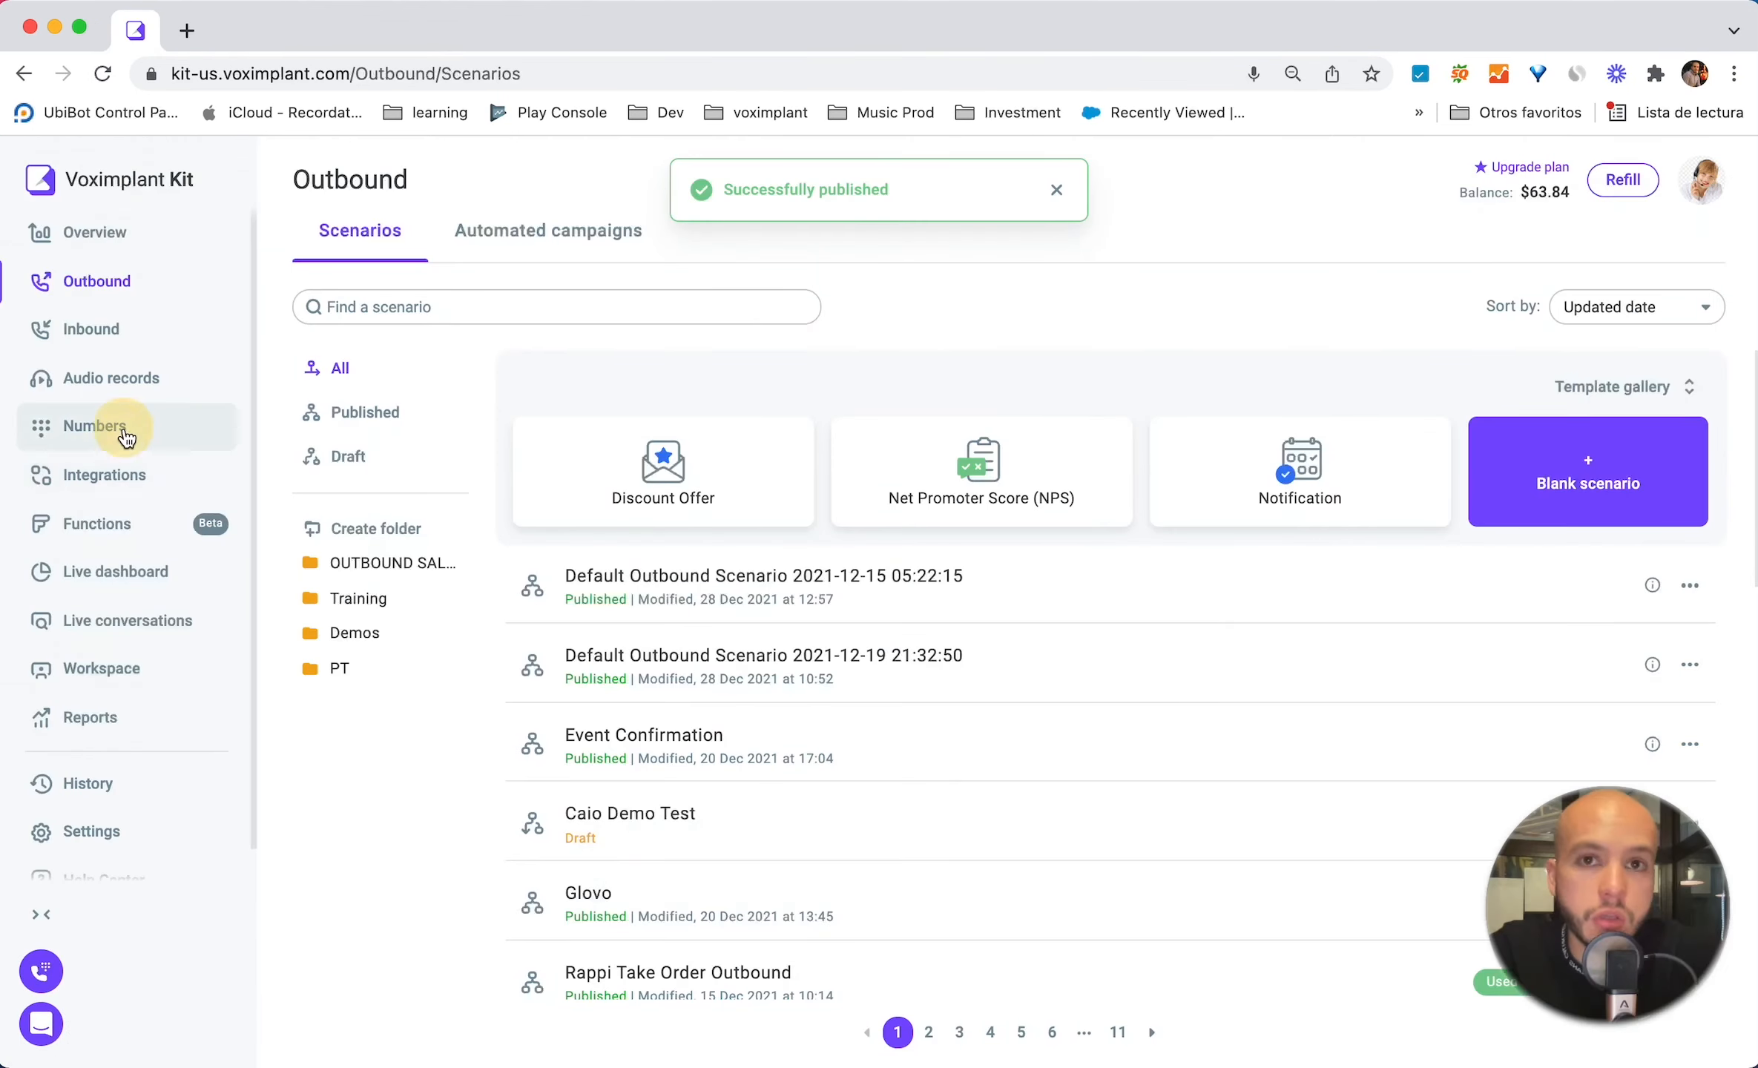
- Open the account's phone number management, dismiss the publishing notice, and open the purchase of a new number
left_click(124, 437)
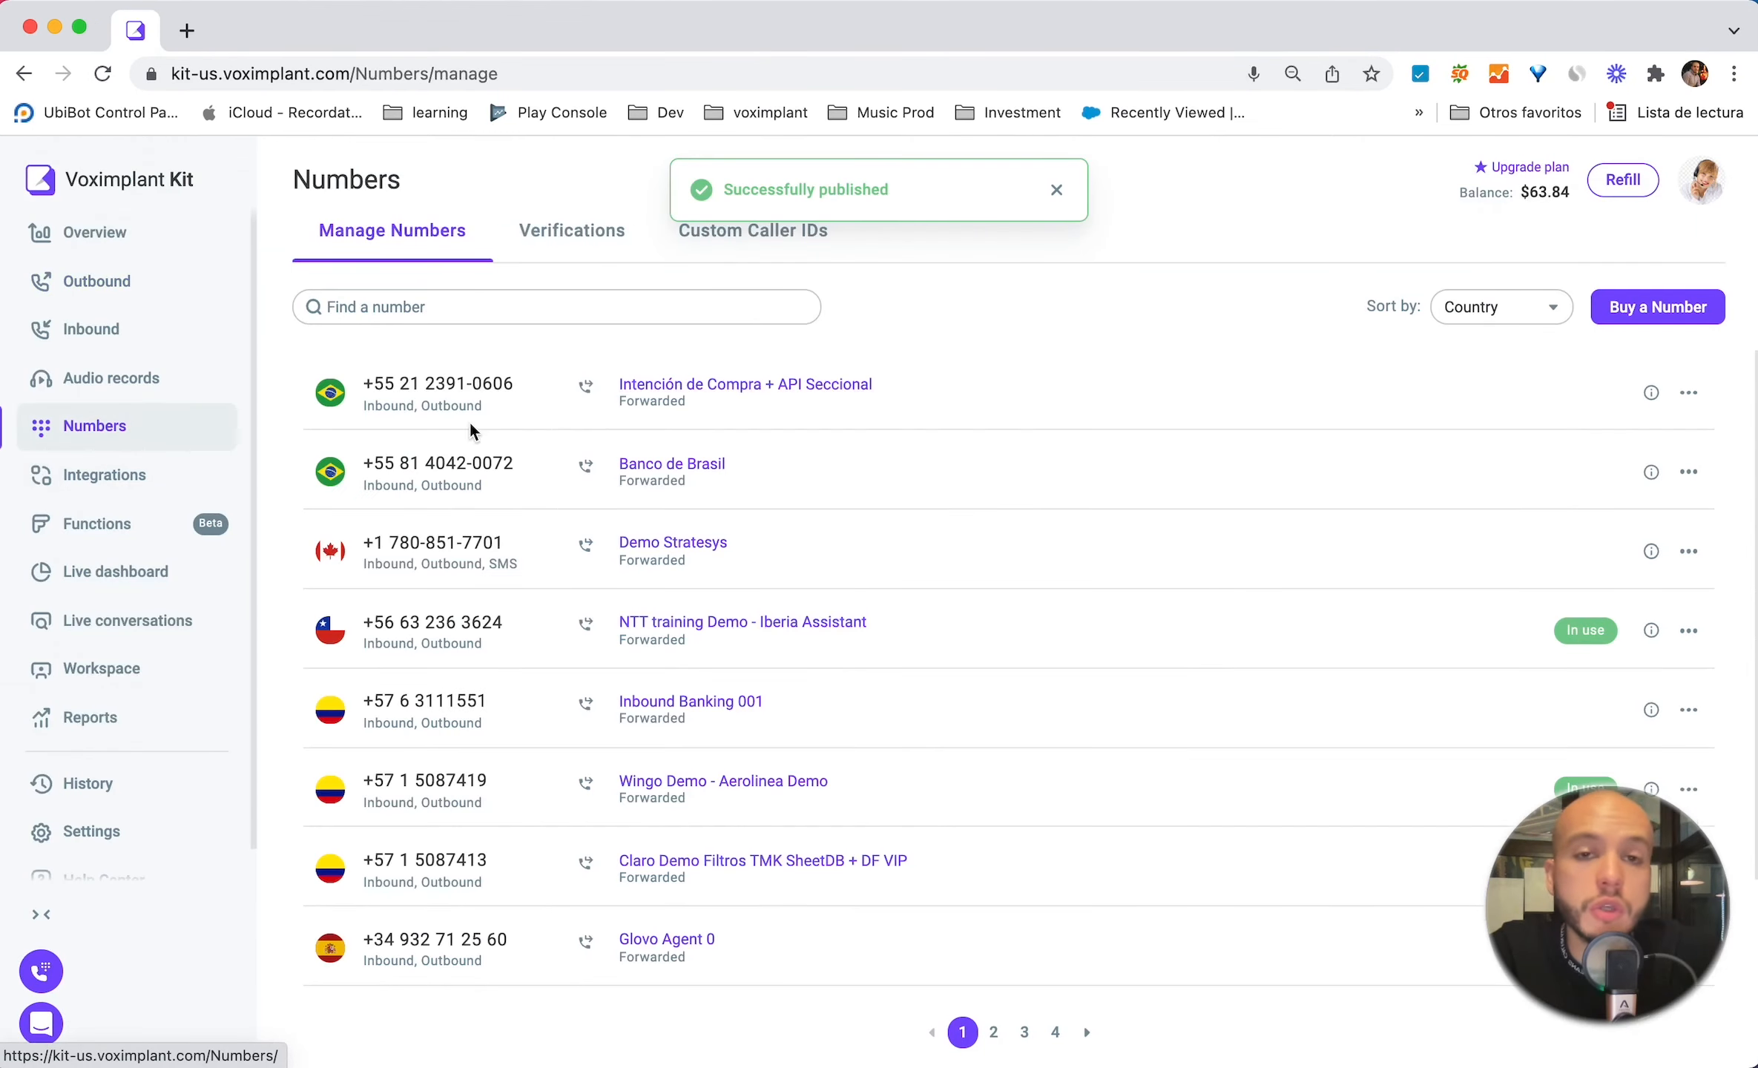
left_click(1056, 194)
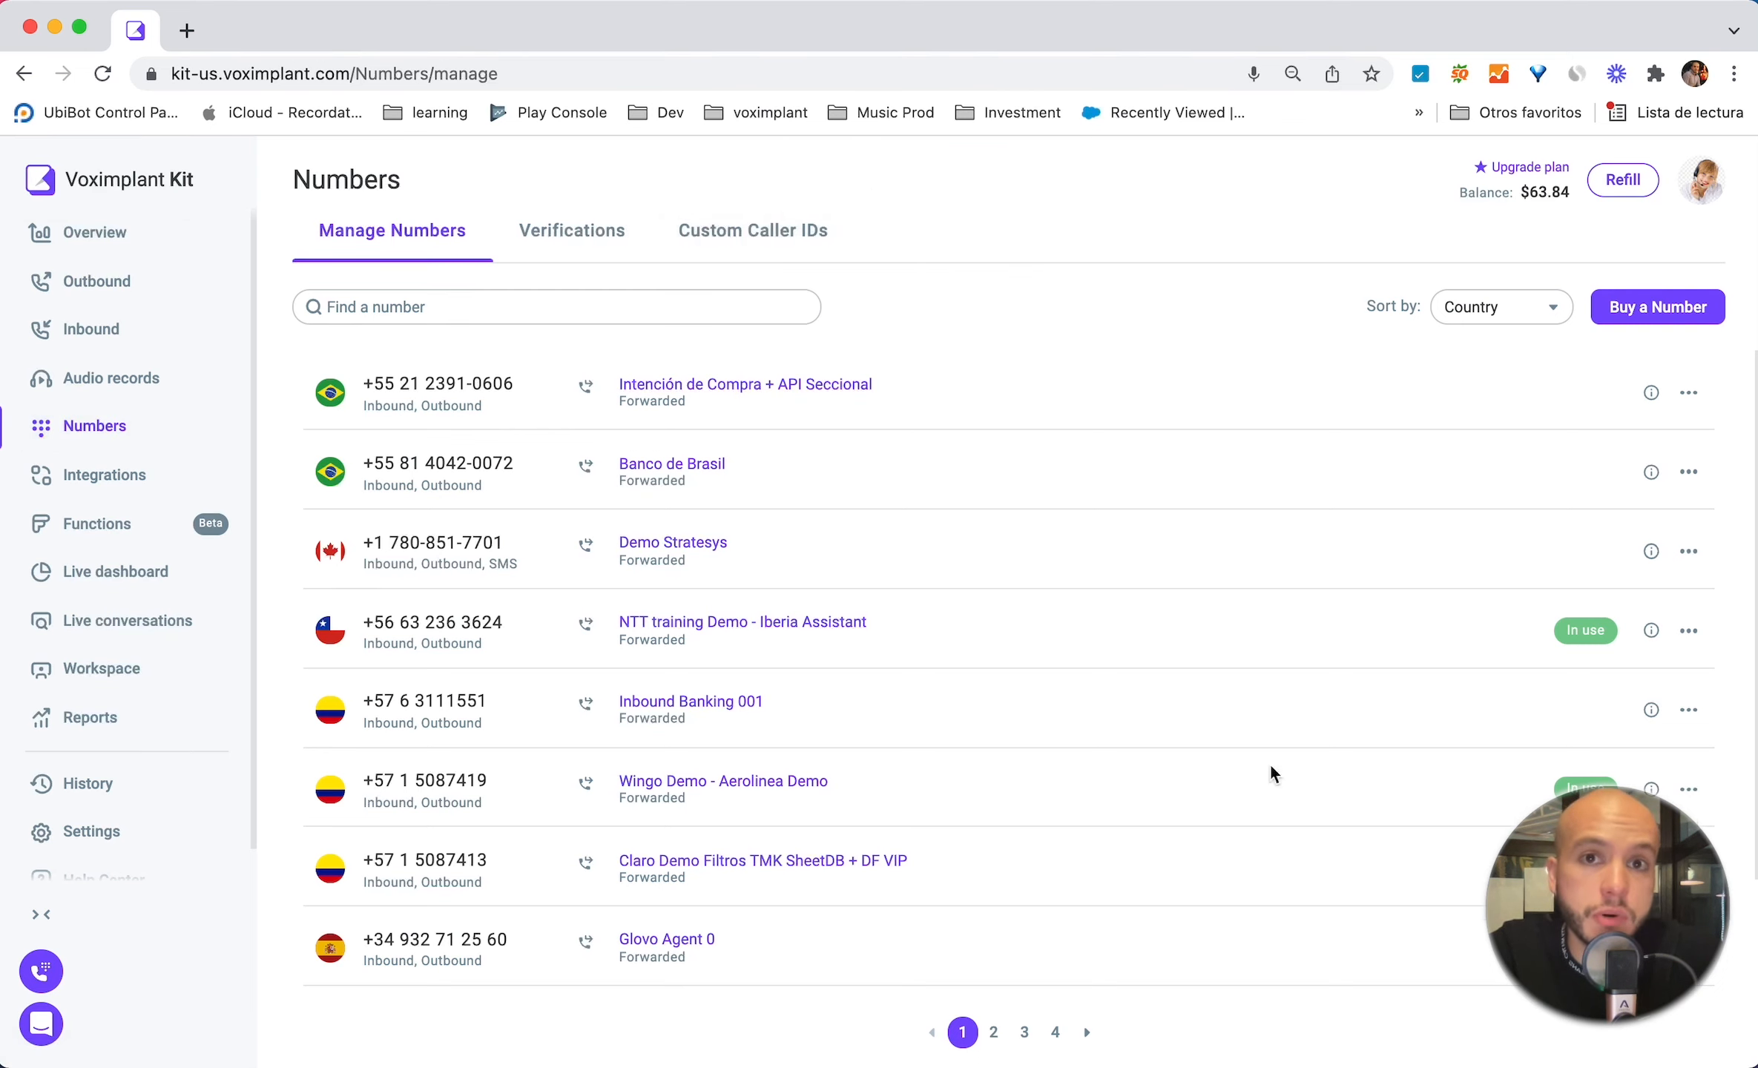
left_click(1658, 307)
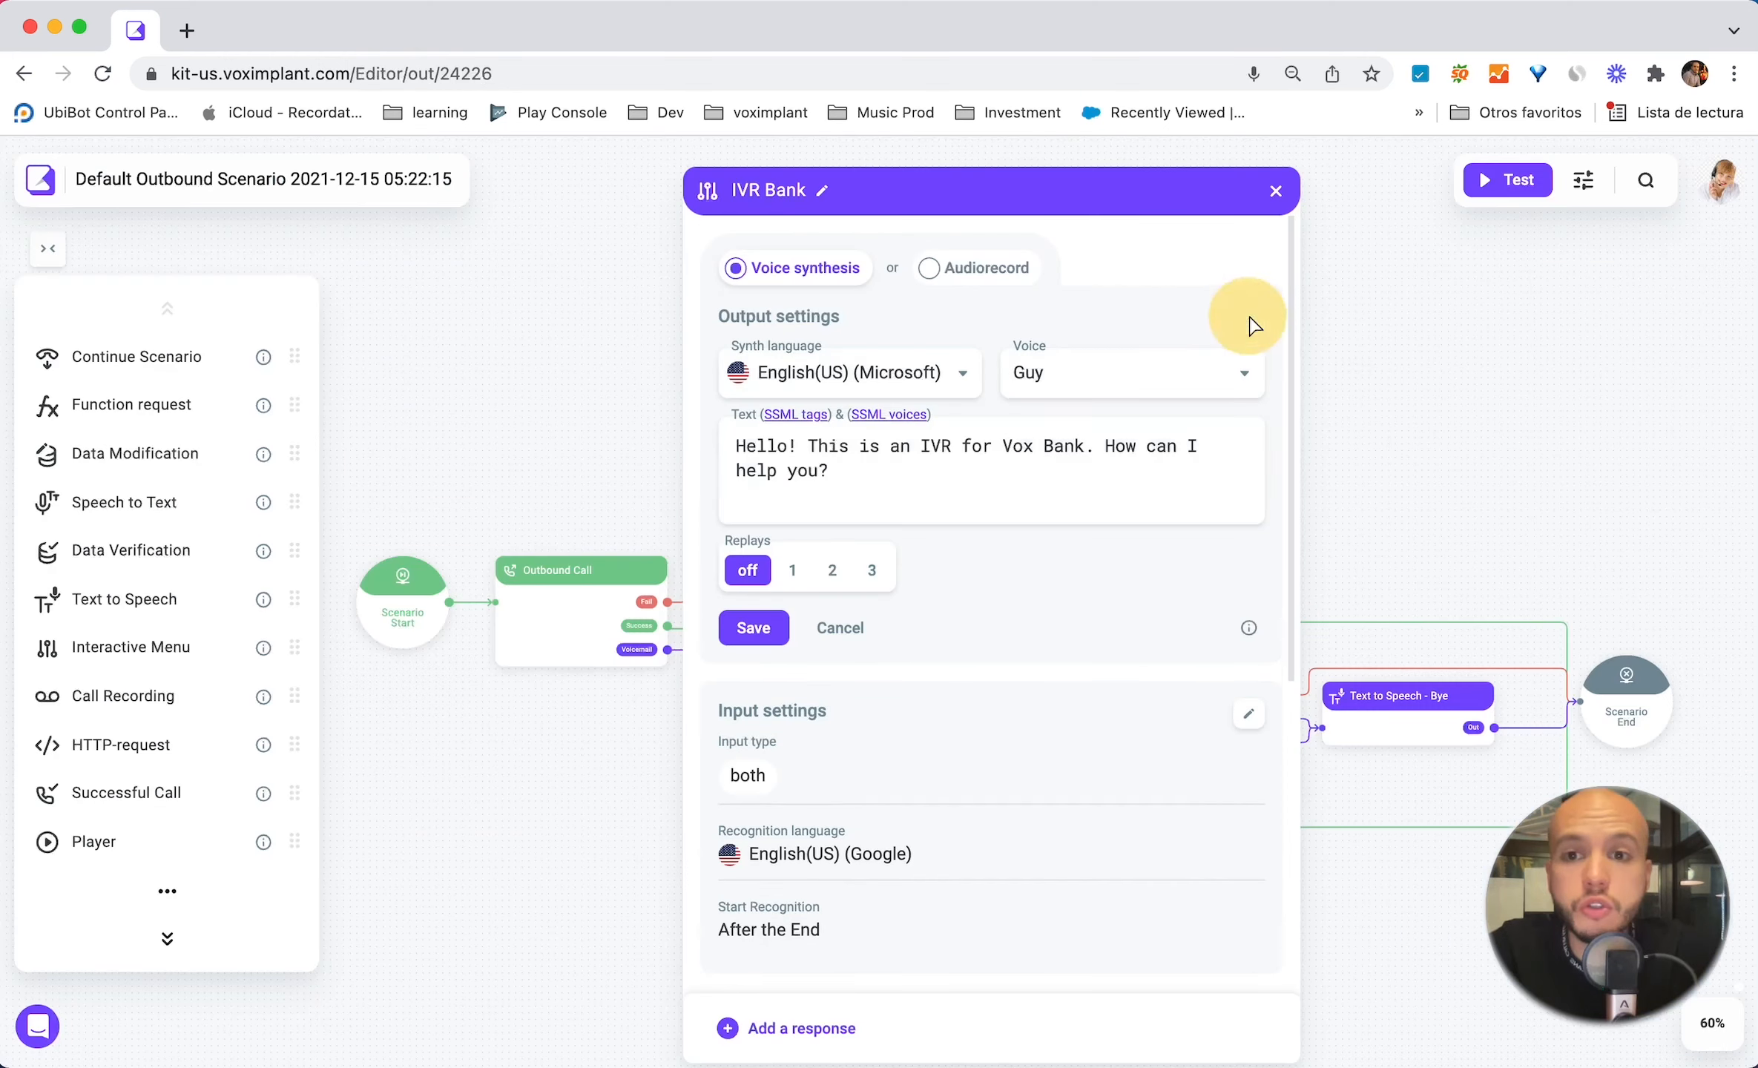
- In the IVR Bank block's input settings, set Start Recognition to Offset from the Start with an offset of 8 sec
scroll(1142, 605, "down", 3)
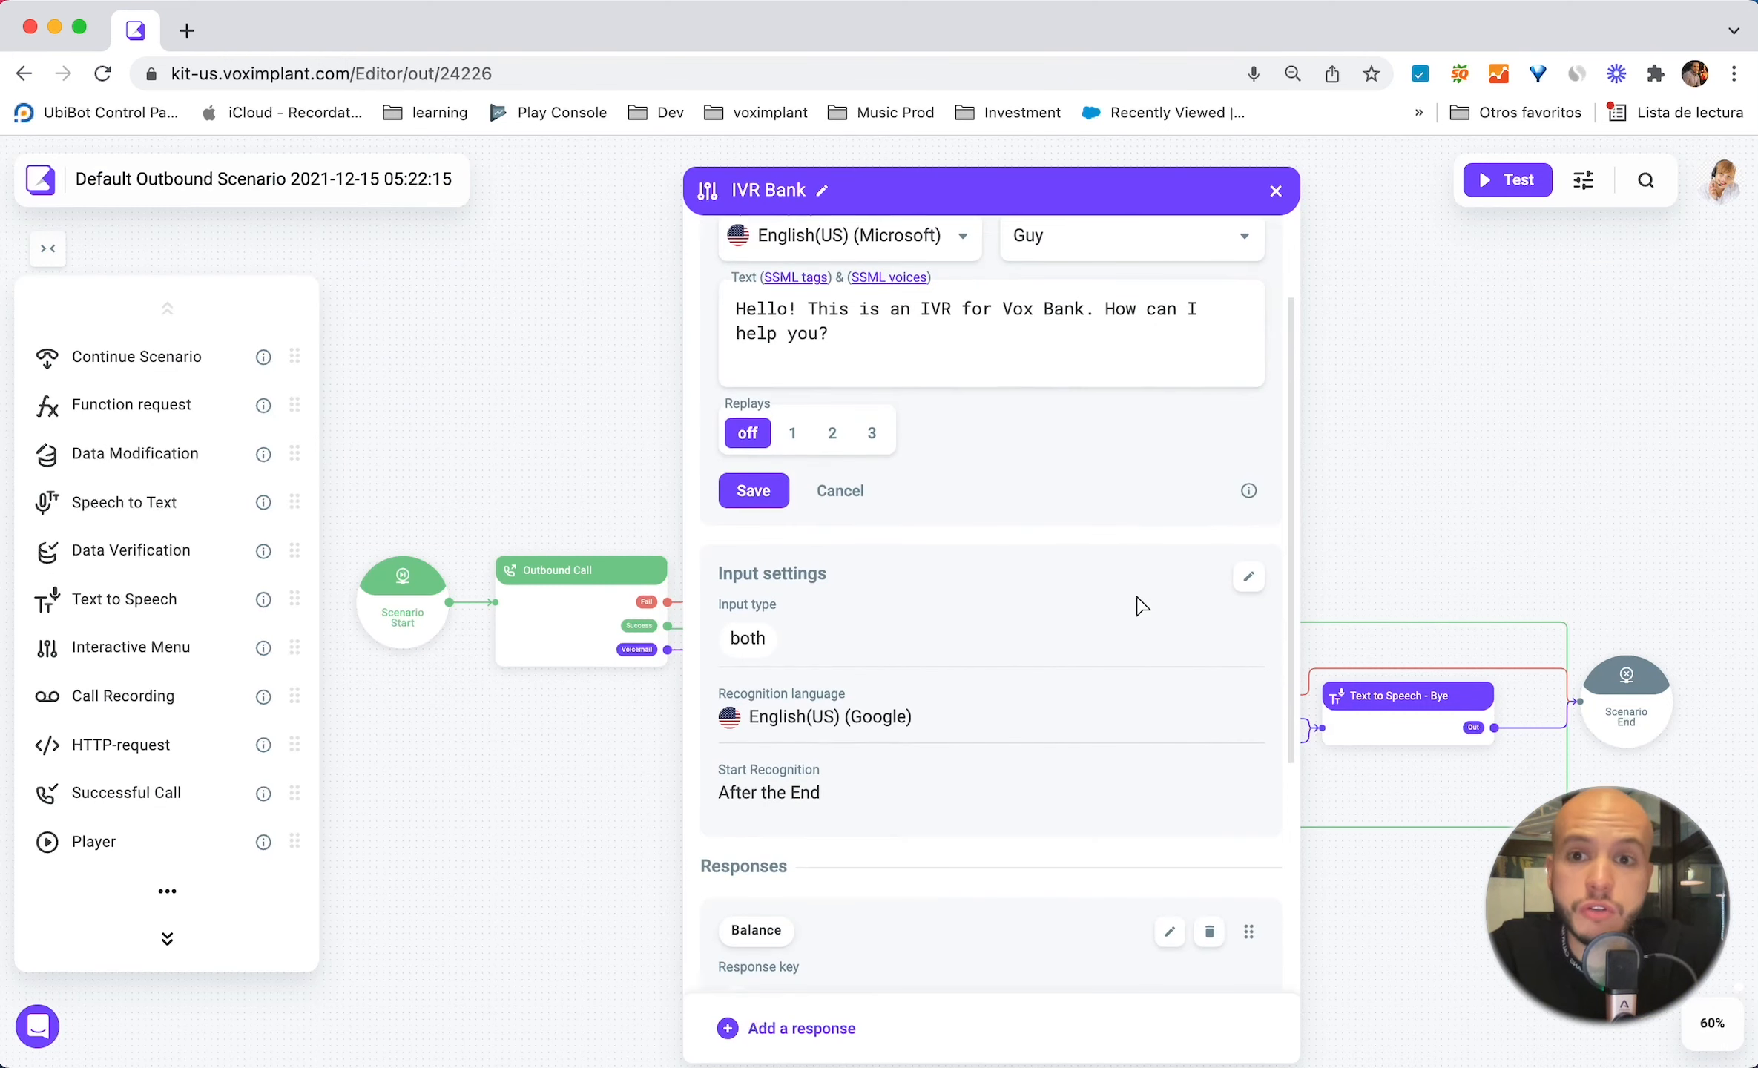
left_click(1261, 590)
scroll(1087, 699, "down", 1)
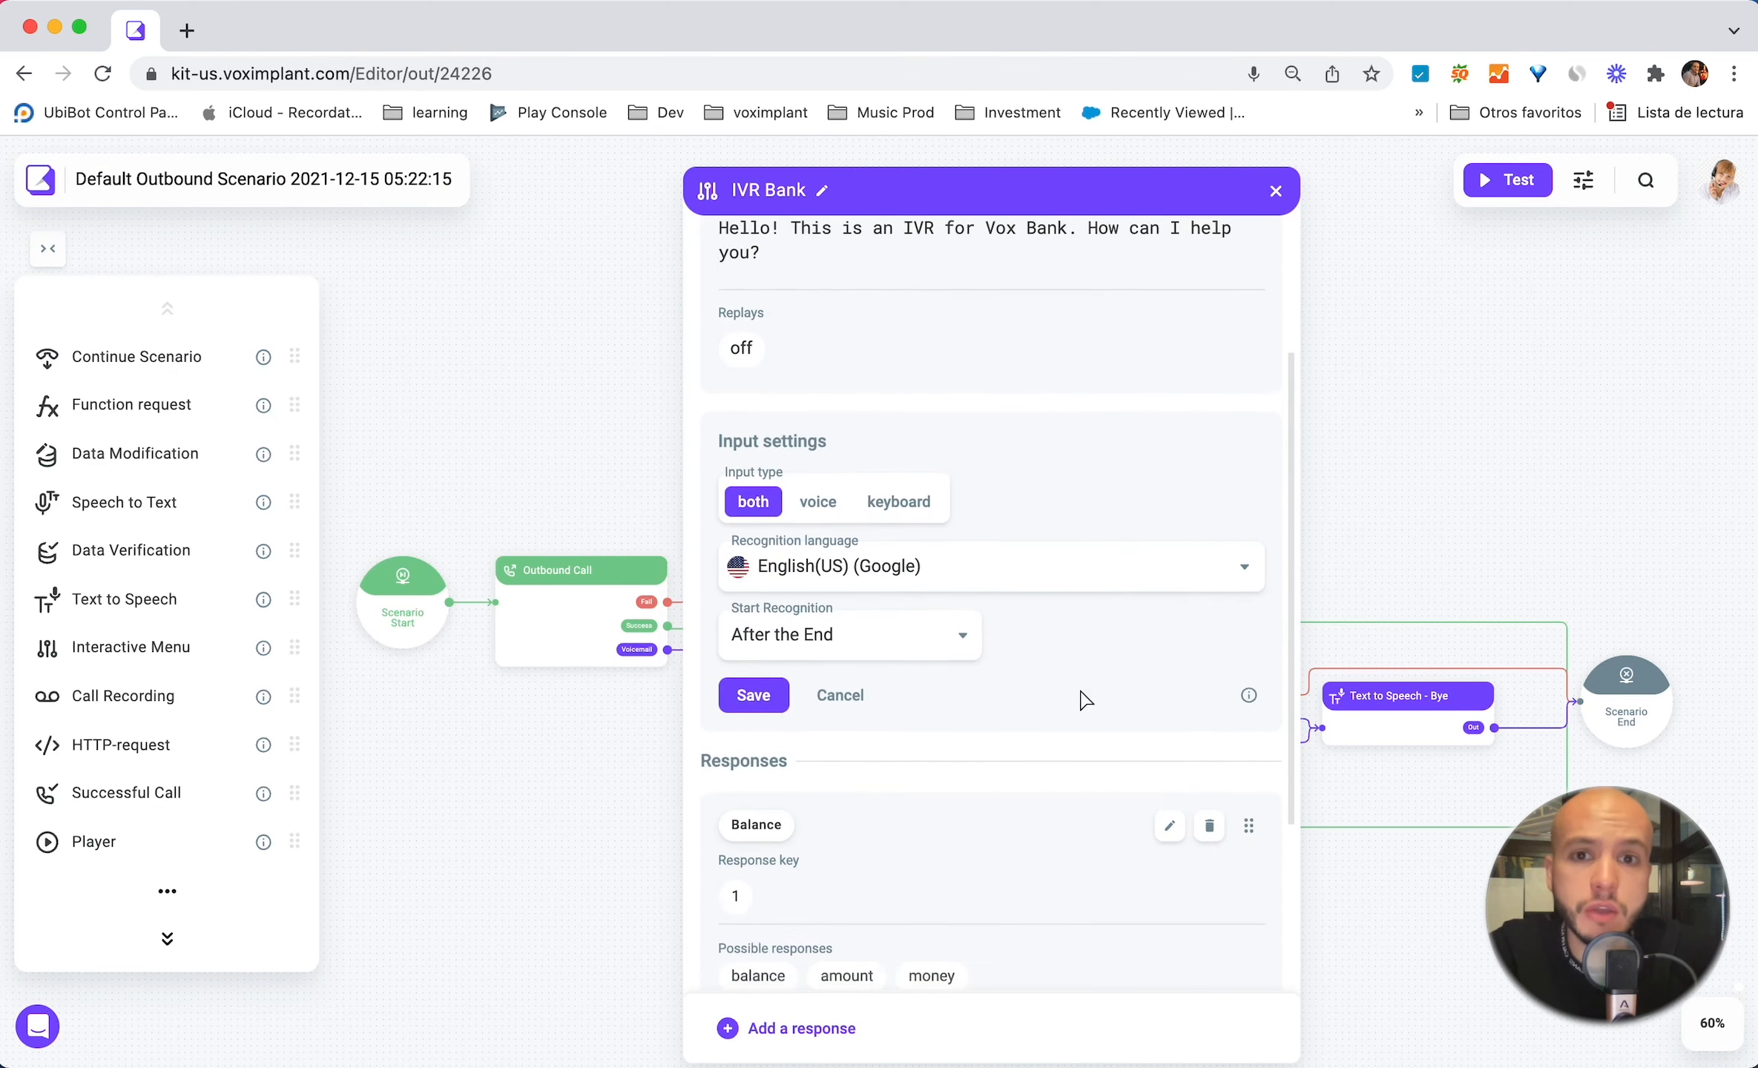
left_click(964, 653)
left_click(895, 732)
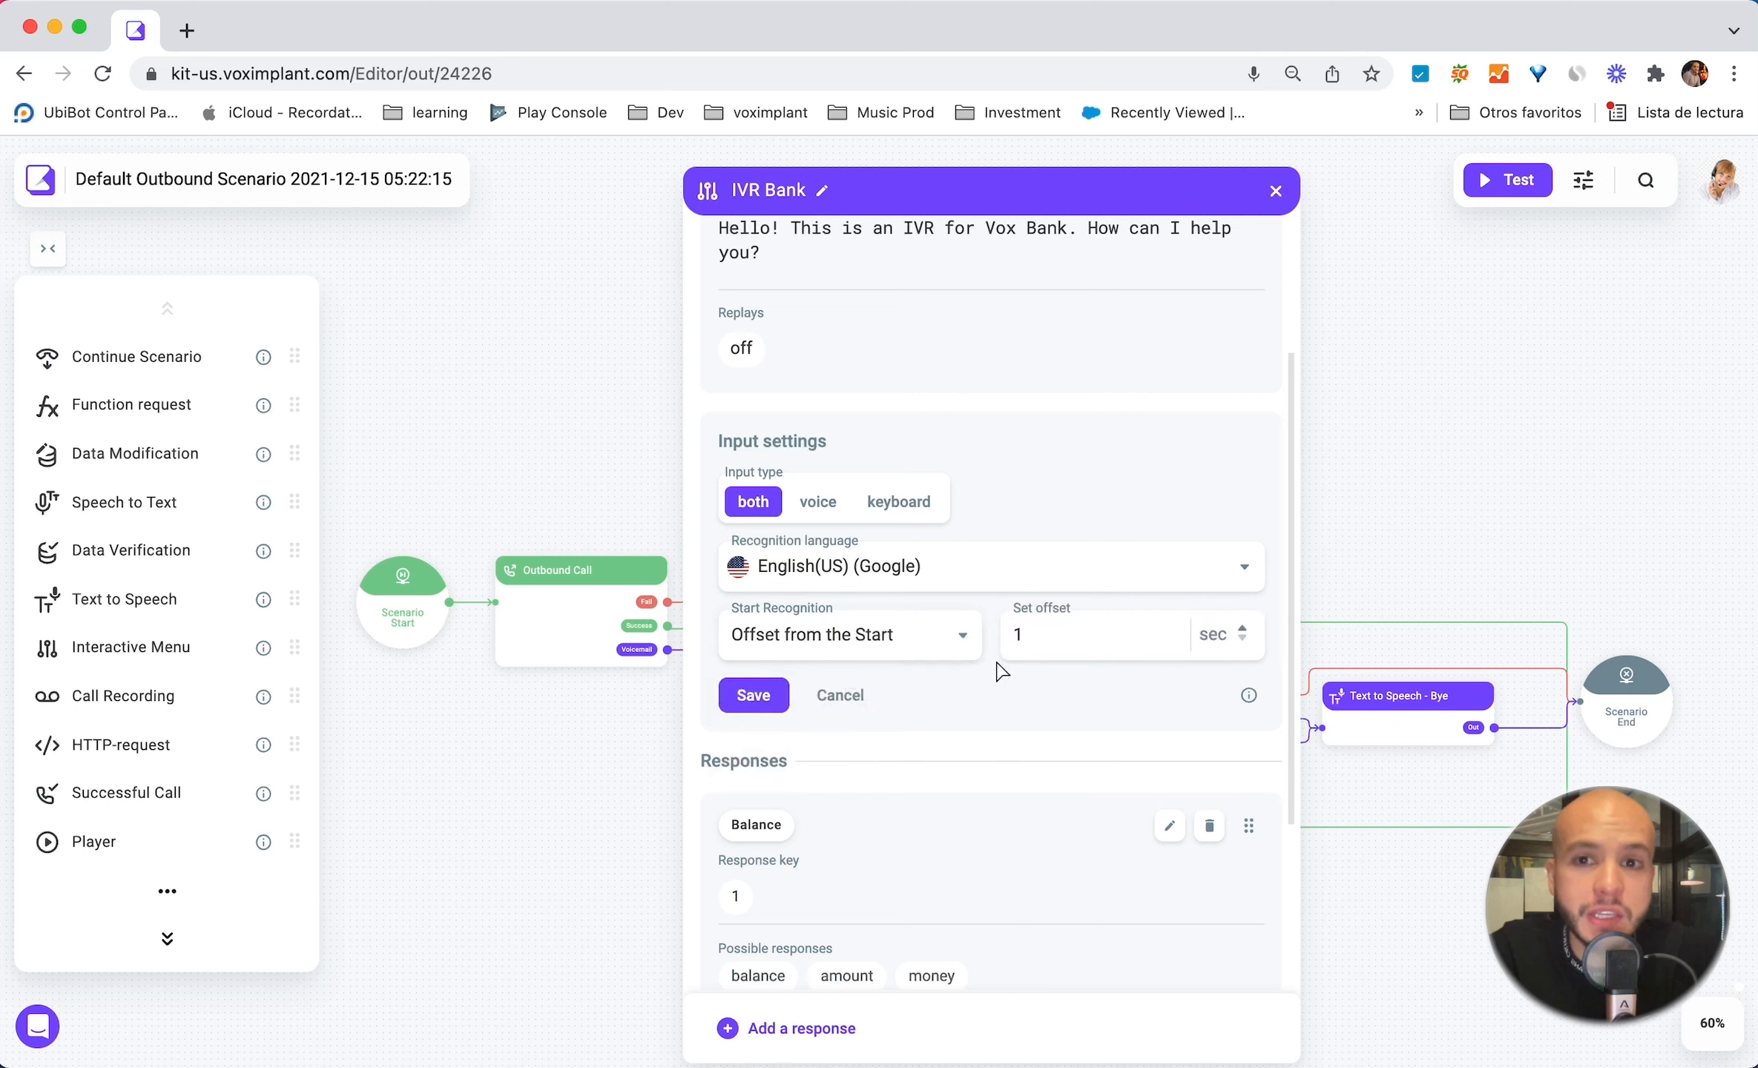
left_click_drag(1097, 636, 1014, 634)
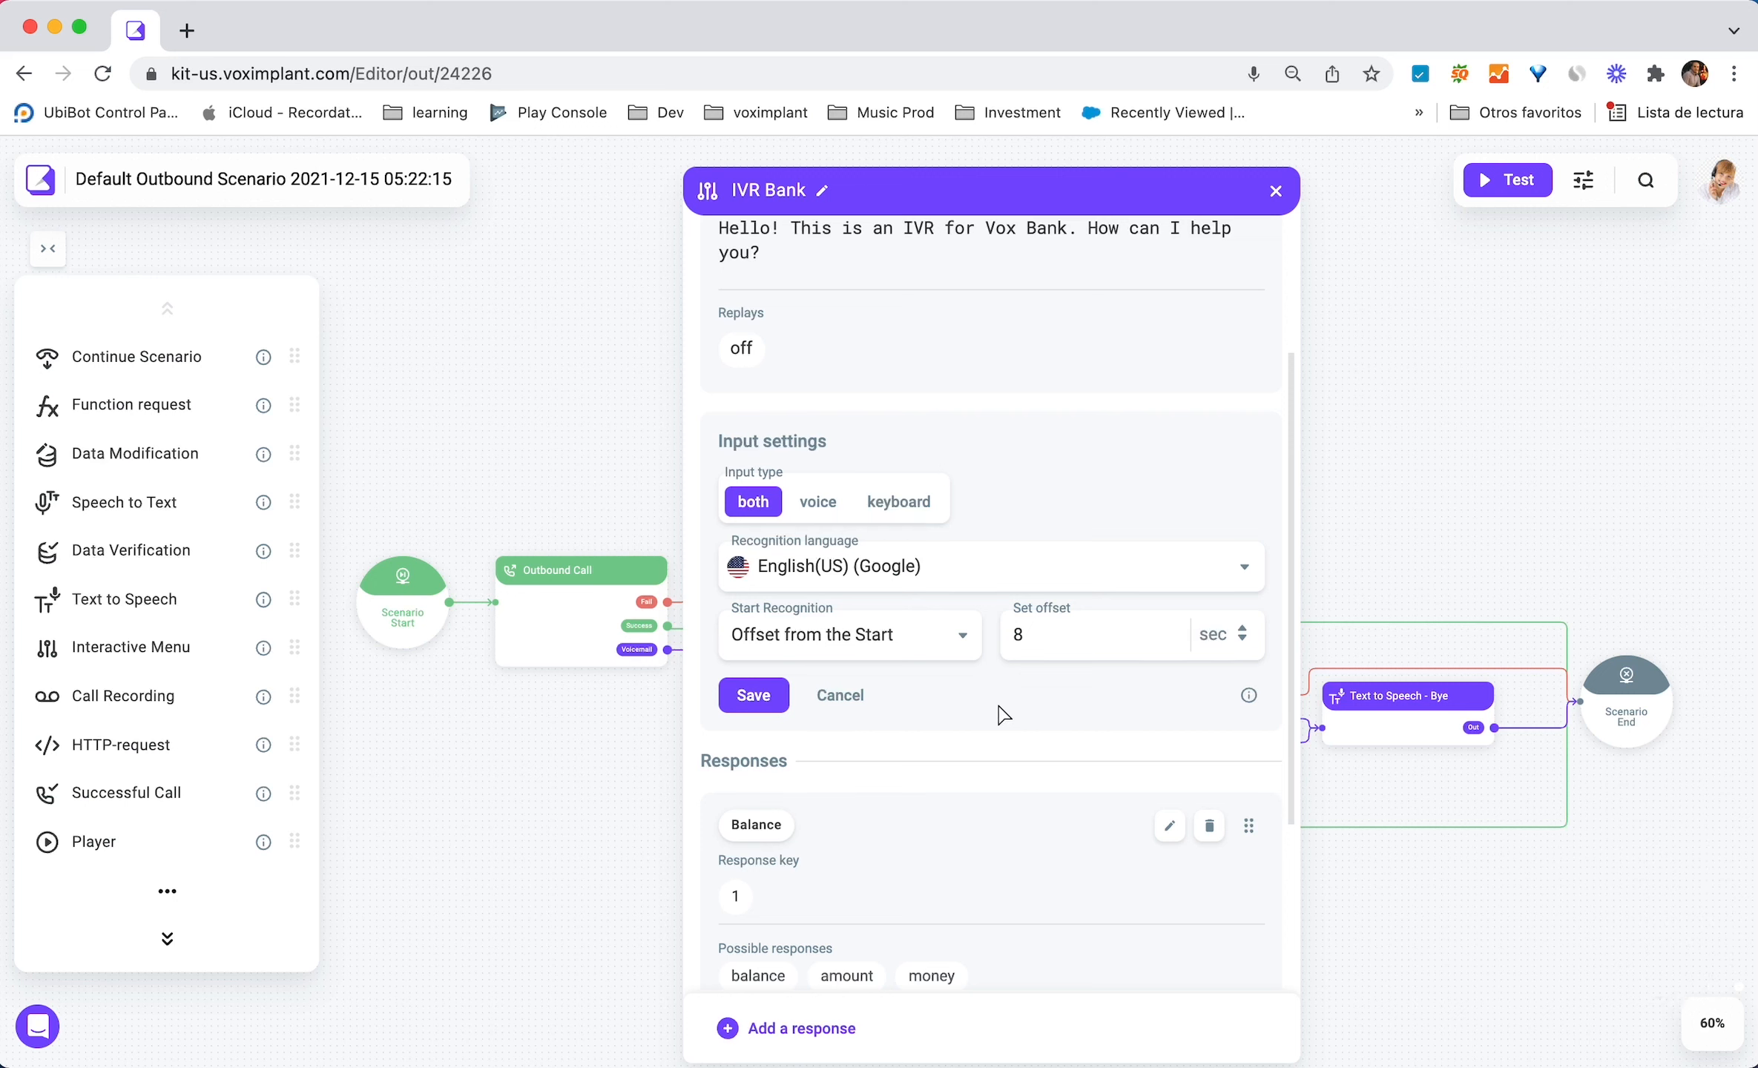
- Open the IVR Bank block's output settings for editing and read through the greeting text
scroll(1001, 713, "up", 3)
left_click(768, 429)
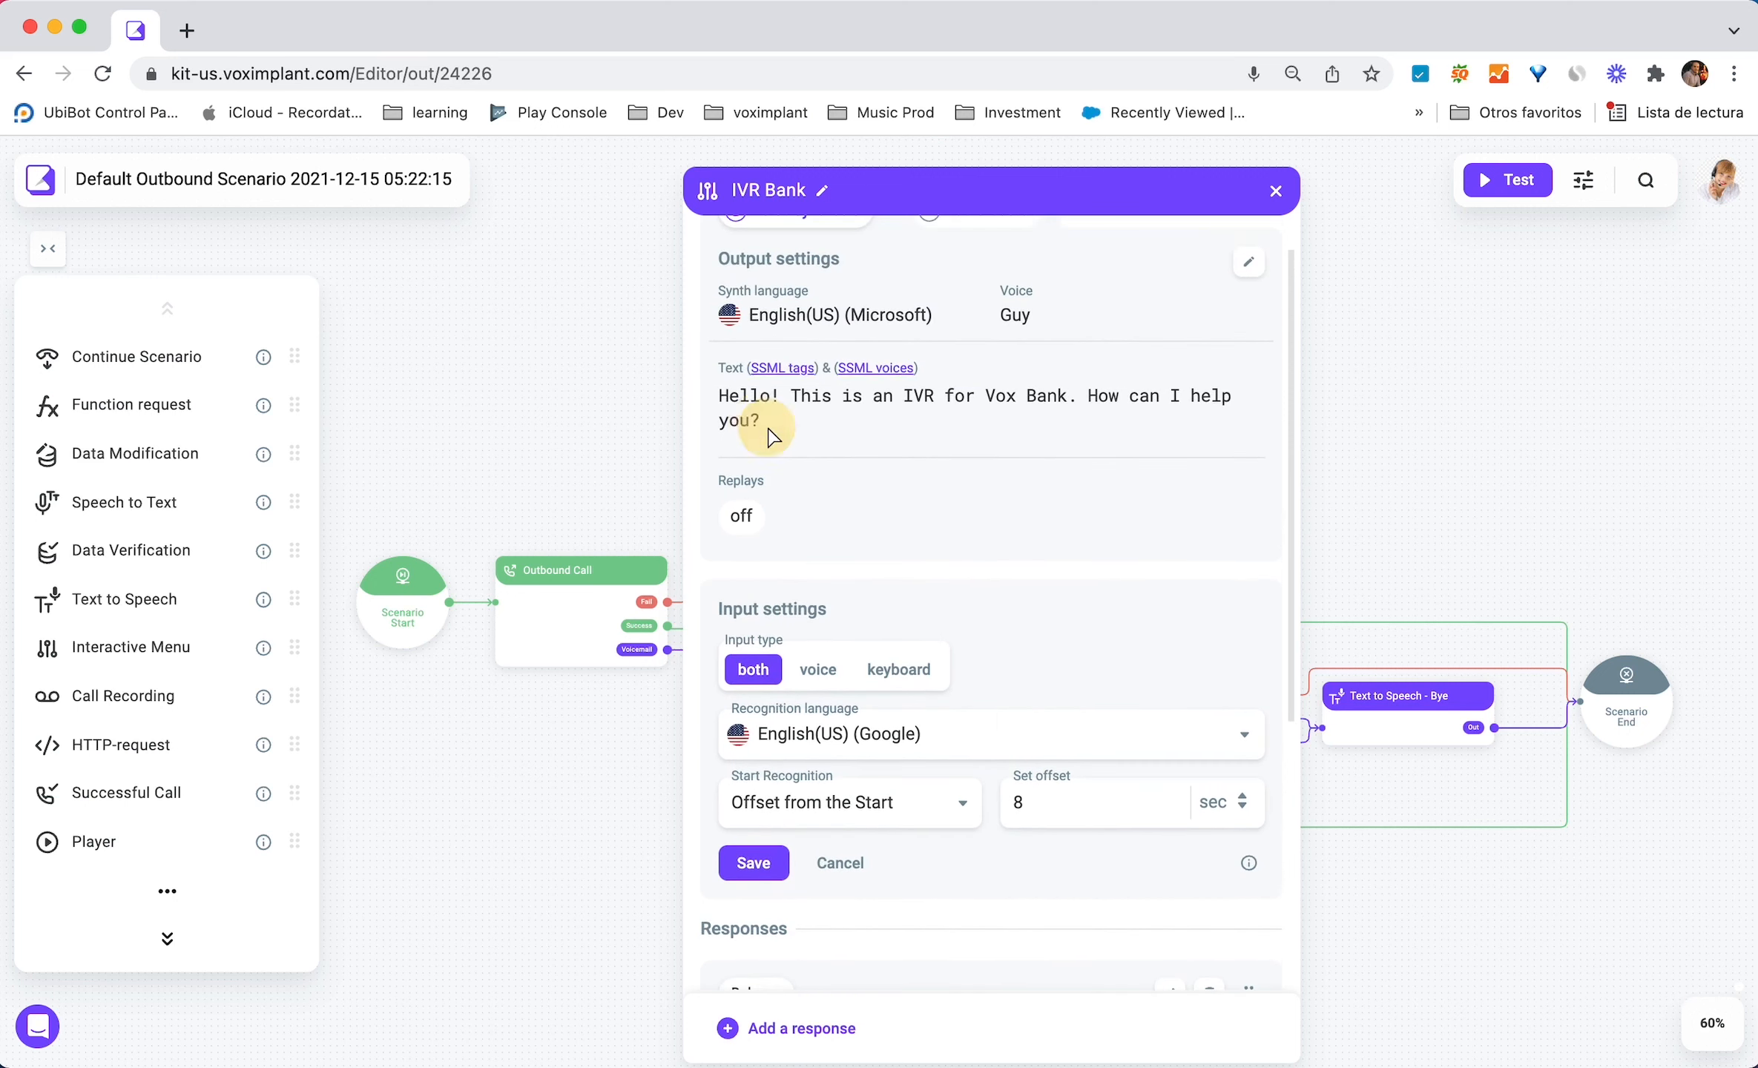
left_click(712, 396)
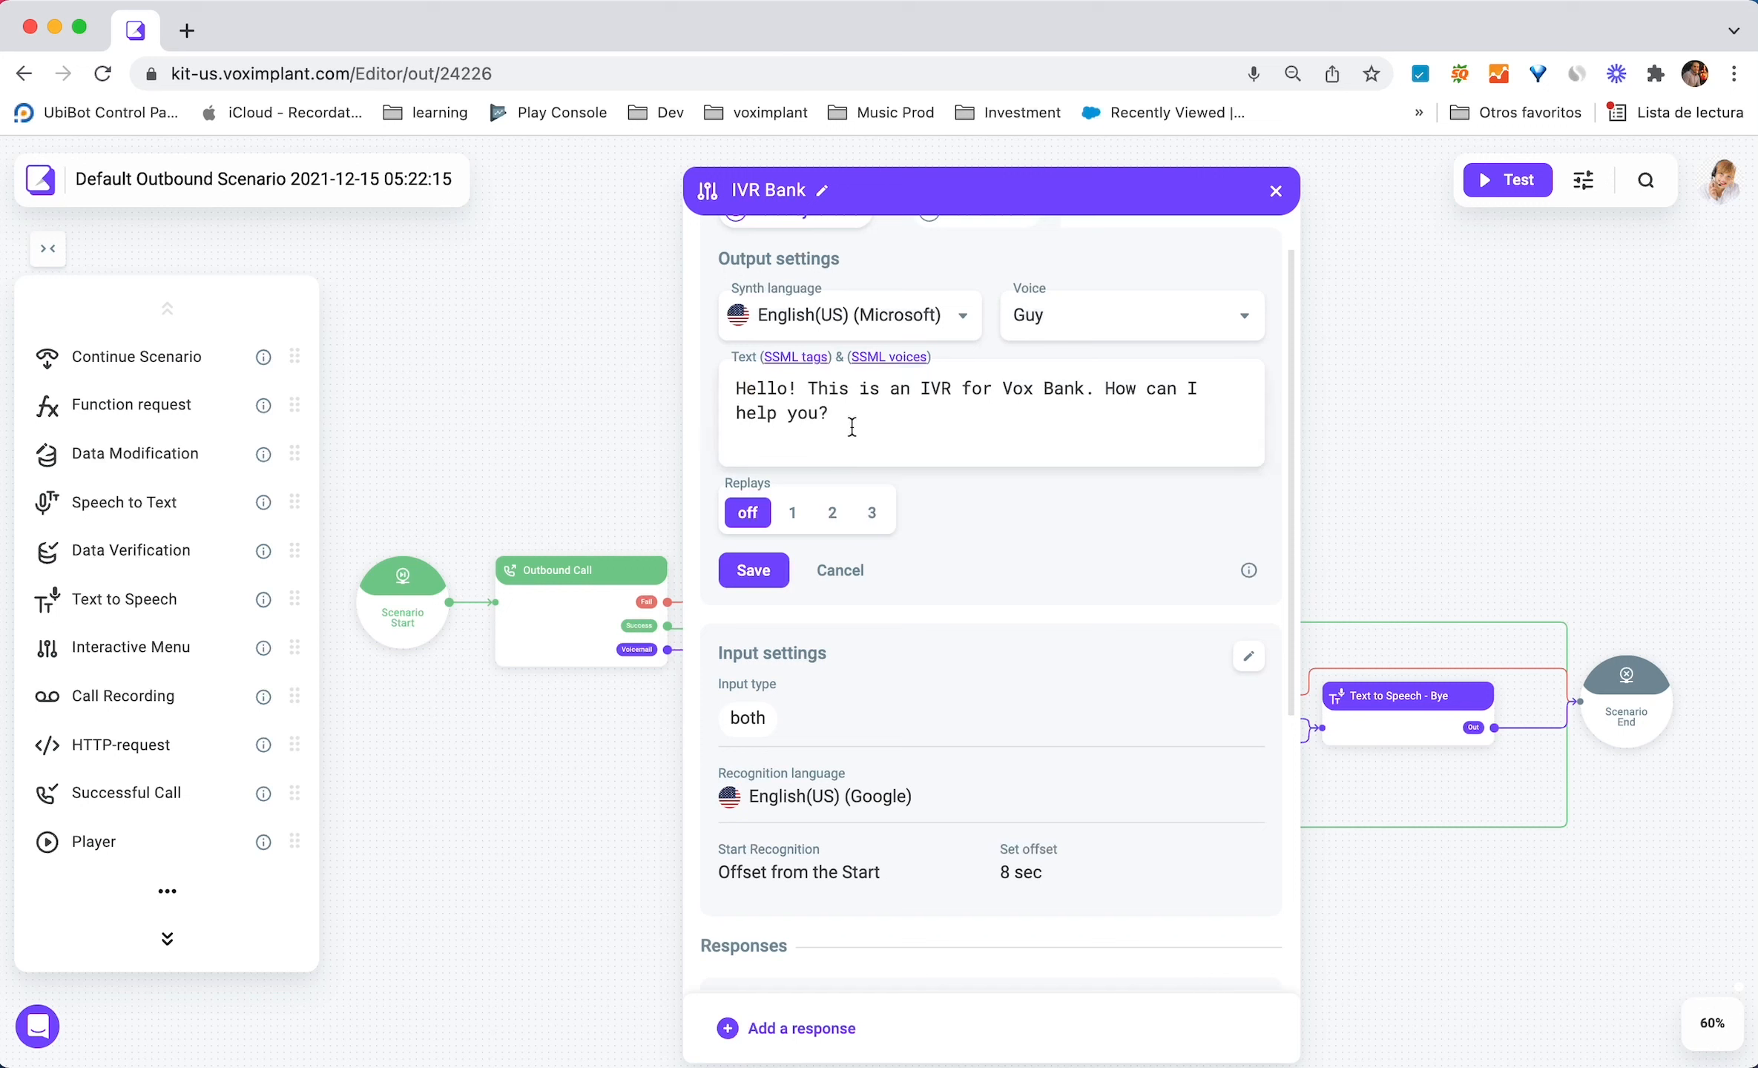
left_click_drag(823, 416, 737, 384)
left_click(874, 404)
scroll(880, 406, "up", 1)
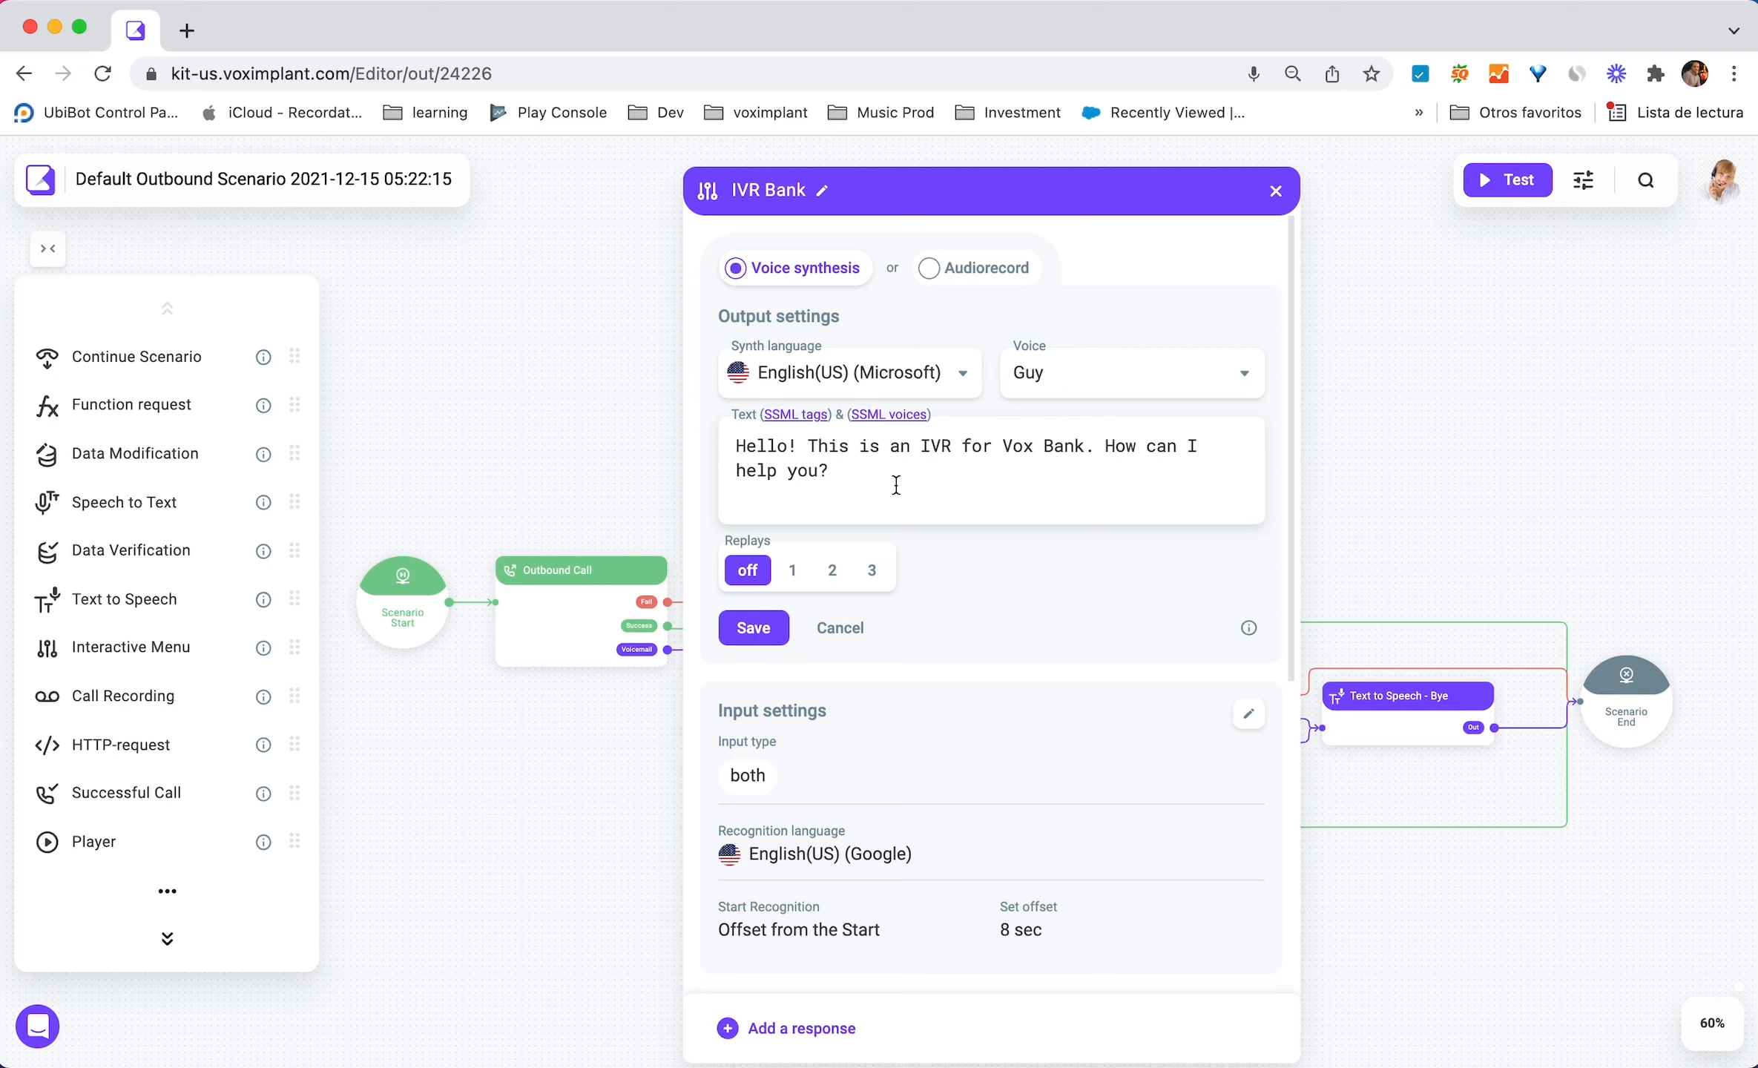
- Set the IVR Bank block's recognition offset to 10 sec, save the input settings, and look through the Balance and Transfer responses
scroll(1039, 690, "down", 3)
left_click(1077, 761)
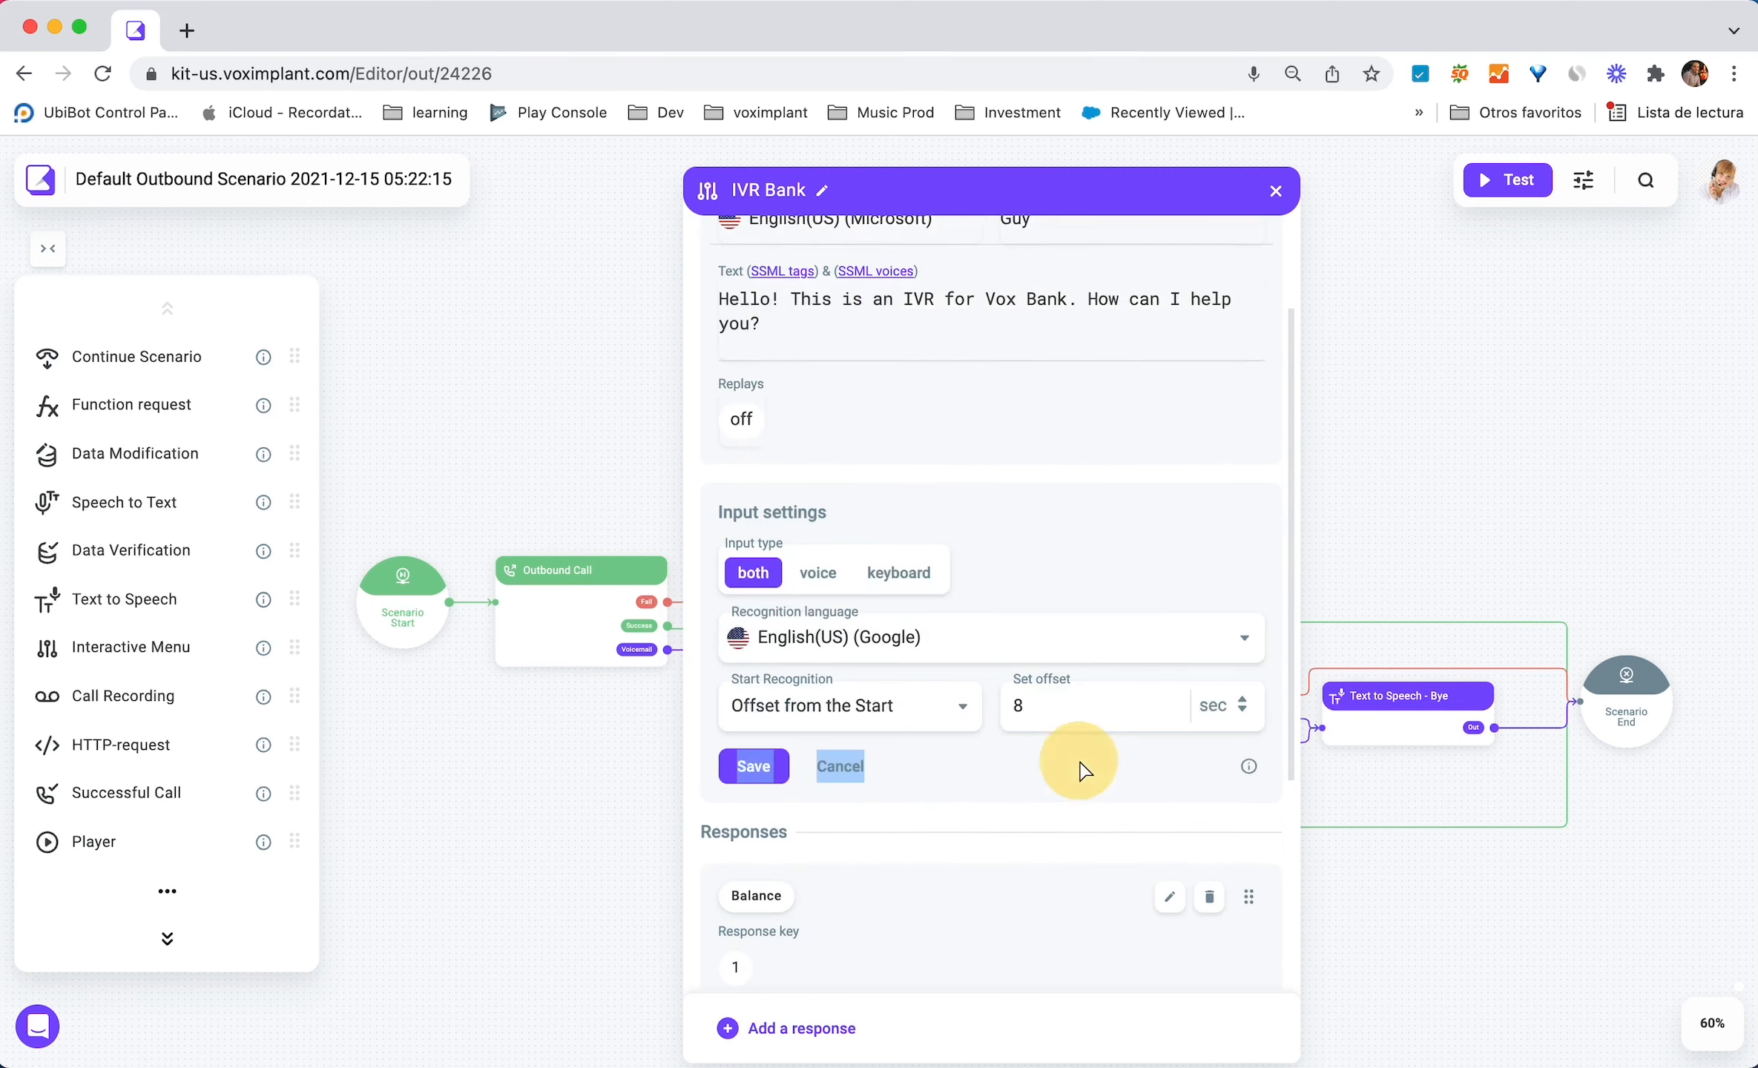
left_click(1058, 690)
left_click(1058, 707)
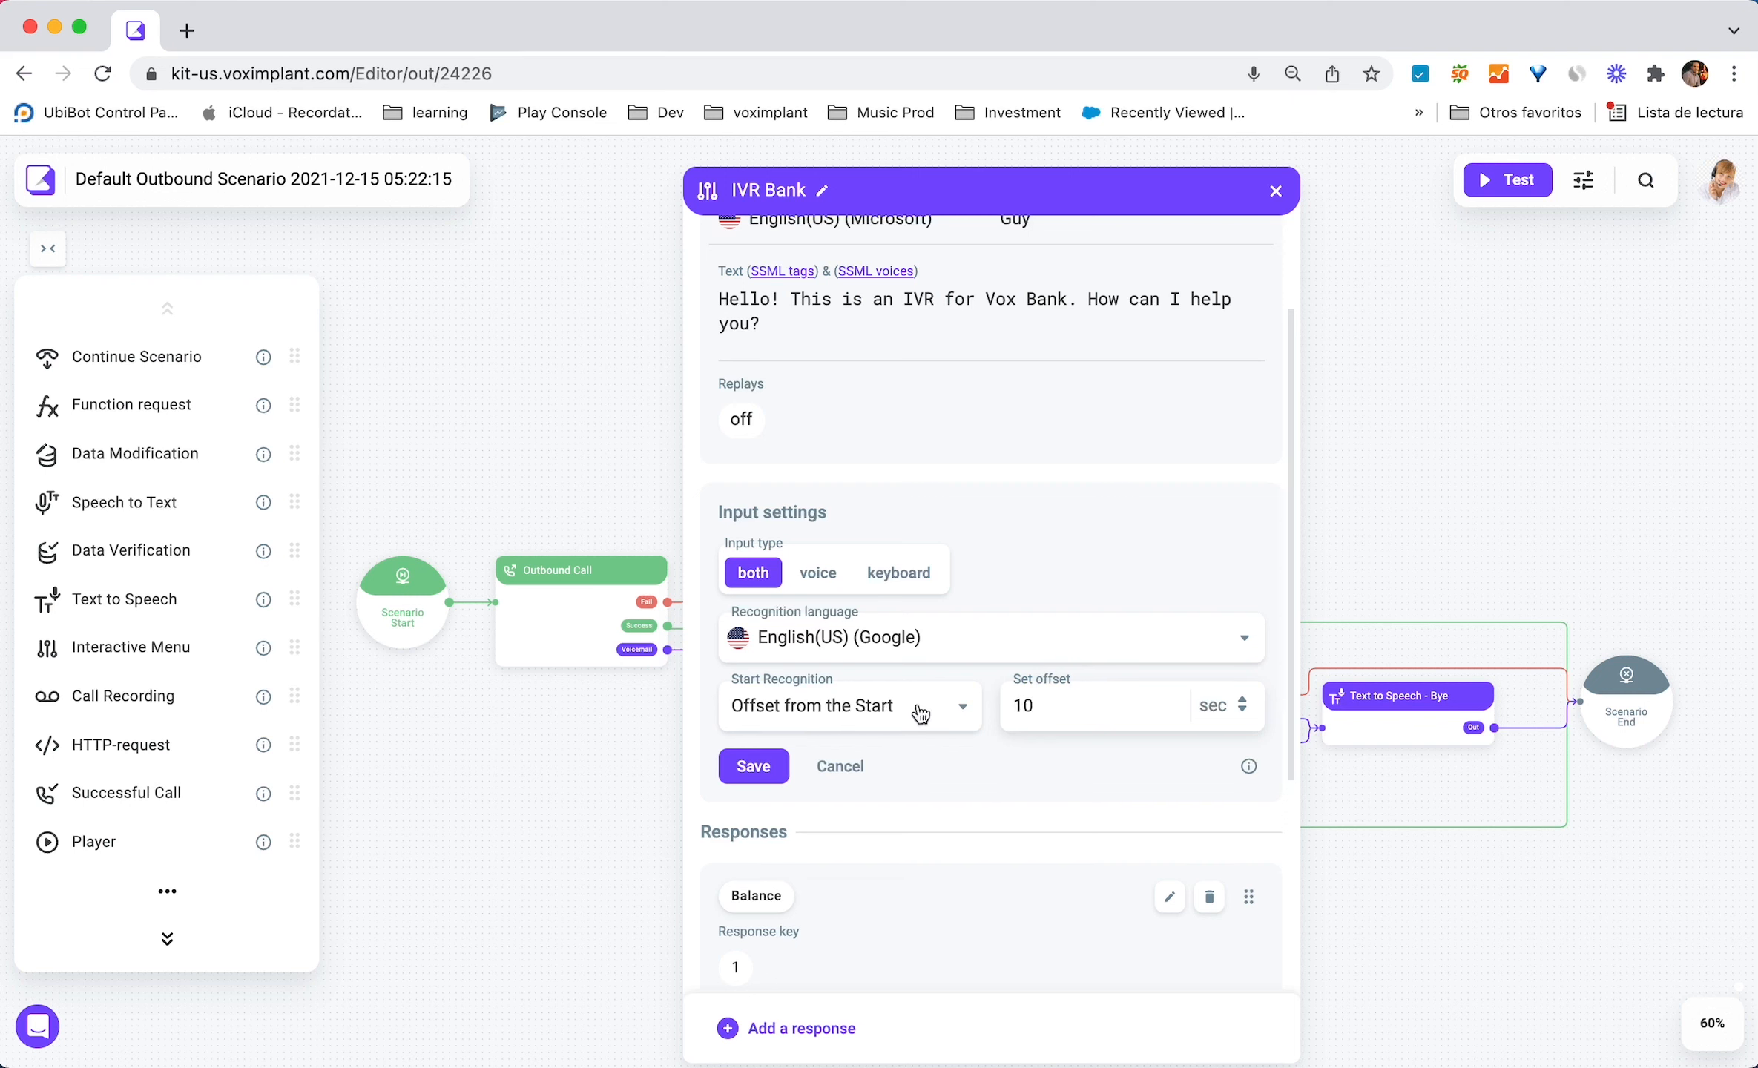
left_click(753, 766)
scroll(1092, 798, "down", 1)
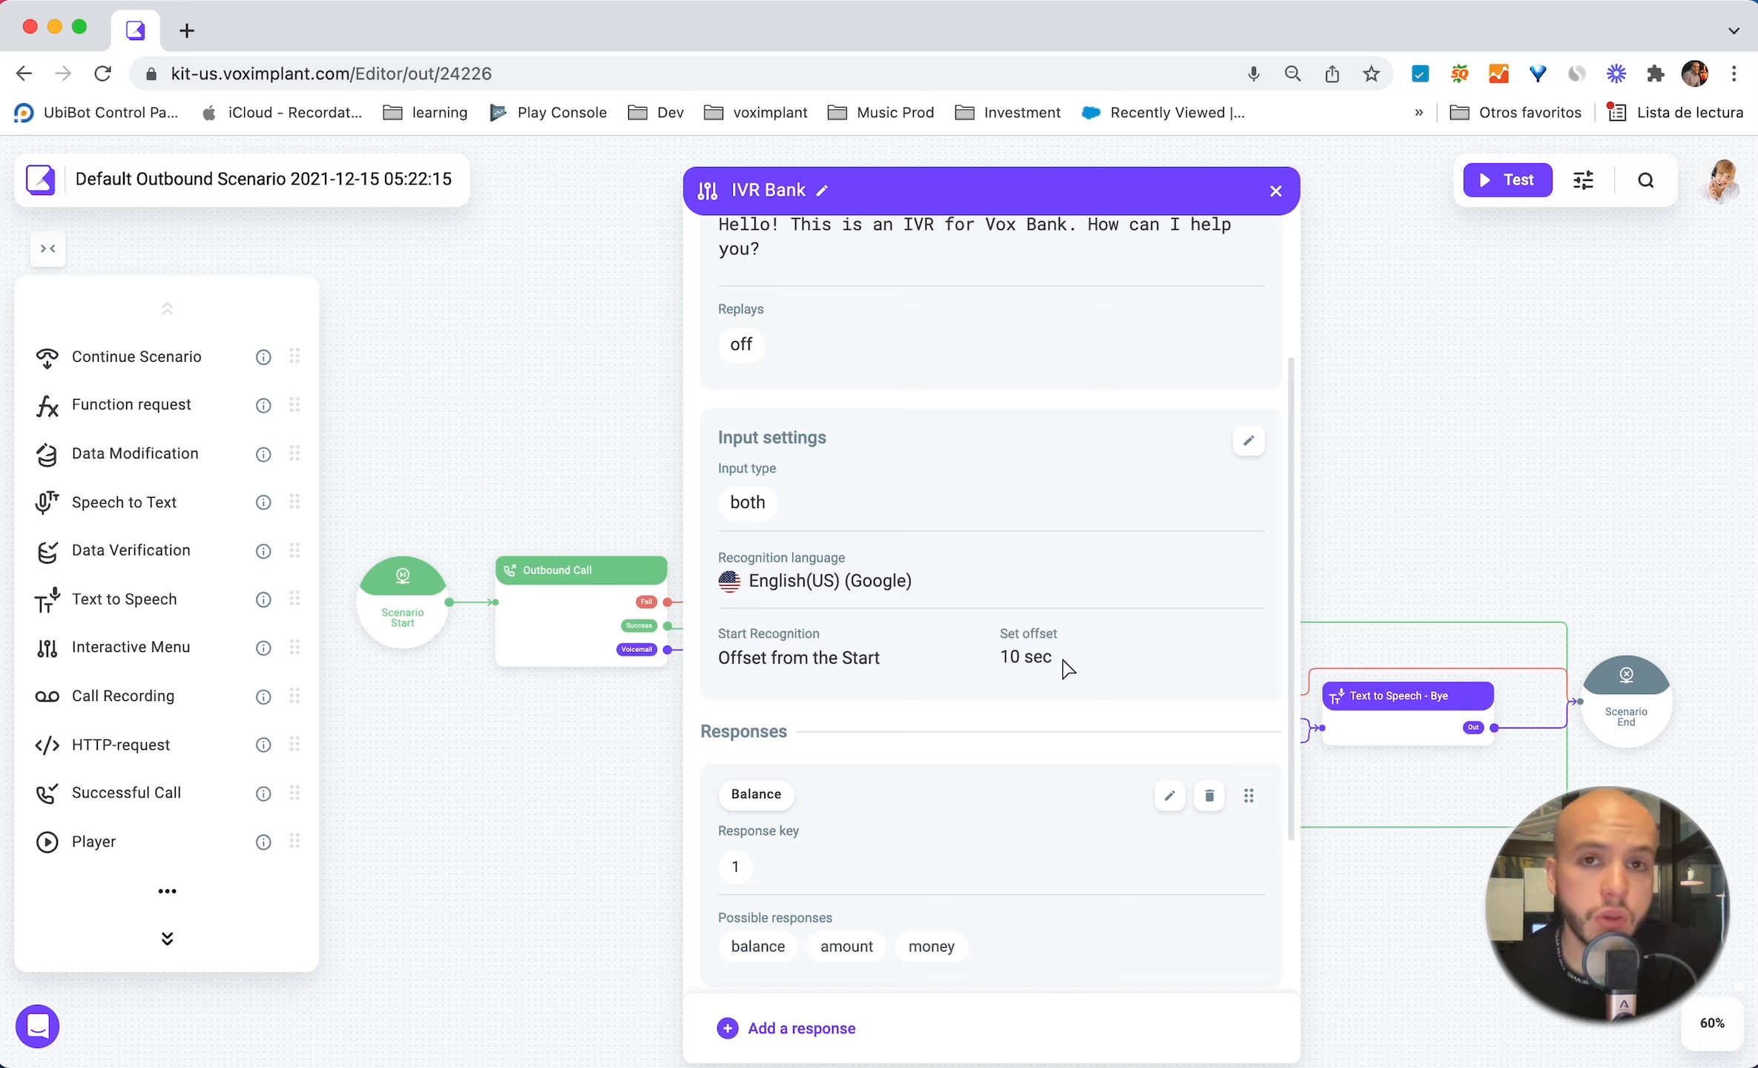
scroll(1067, 668, "down", 2)
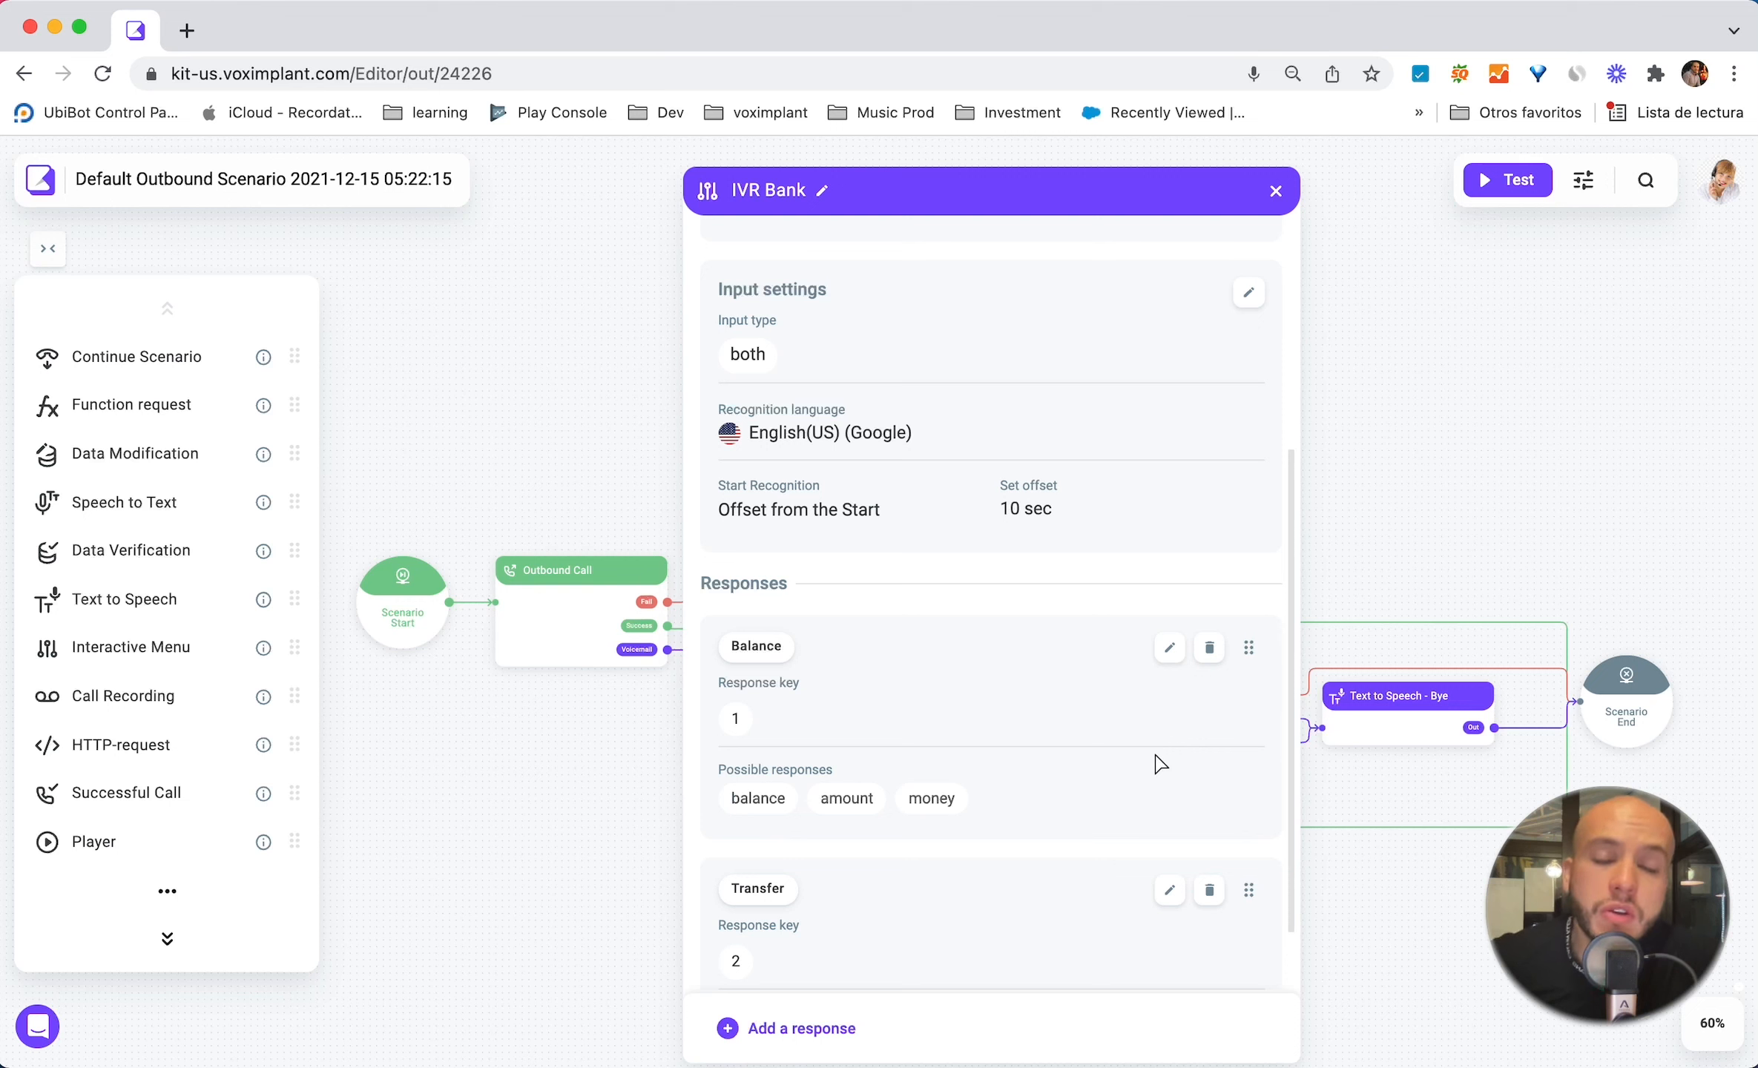
scroll(1161, 764, "down", 1)
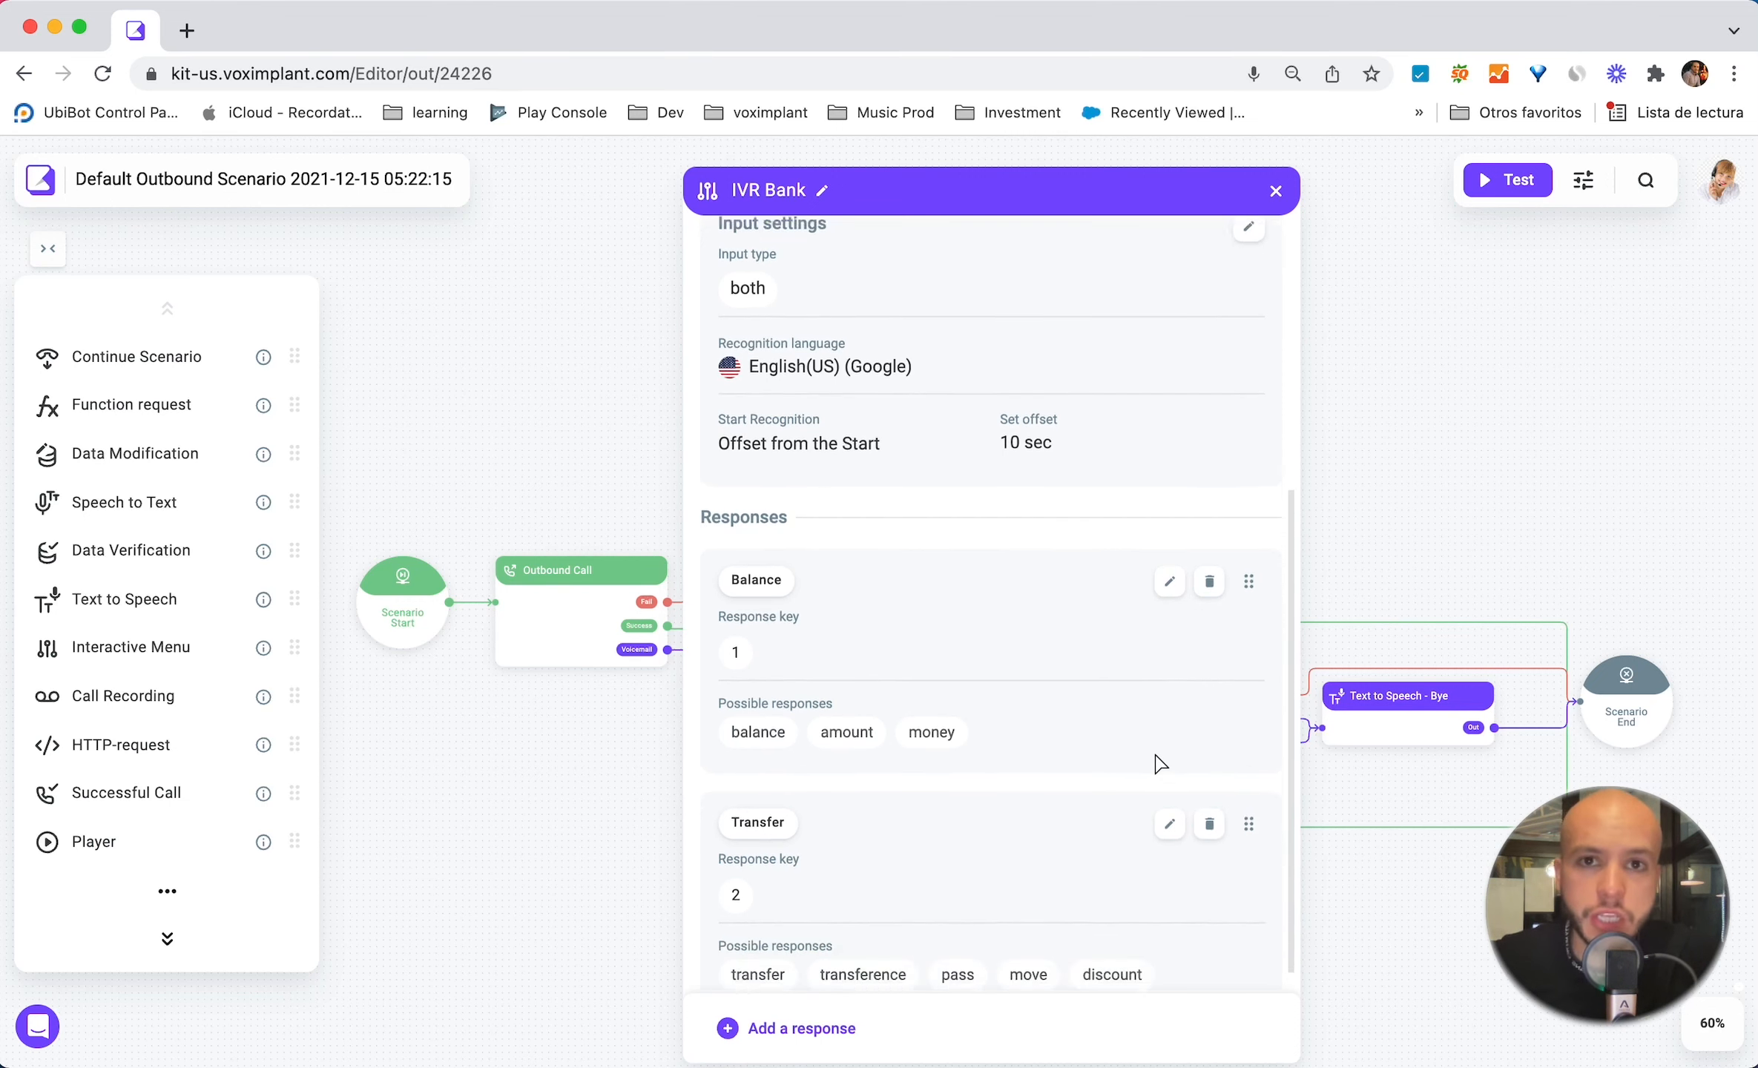
scroll(1061, 664, "up", 5)
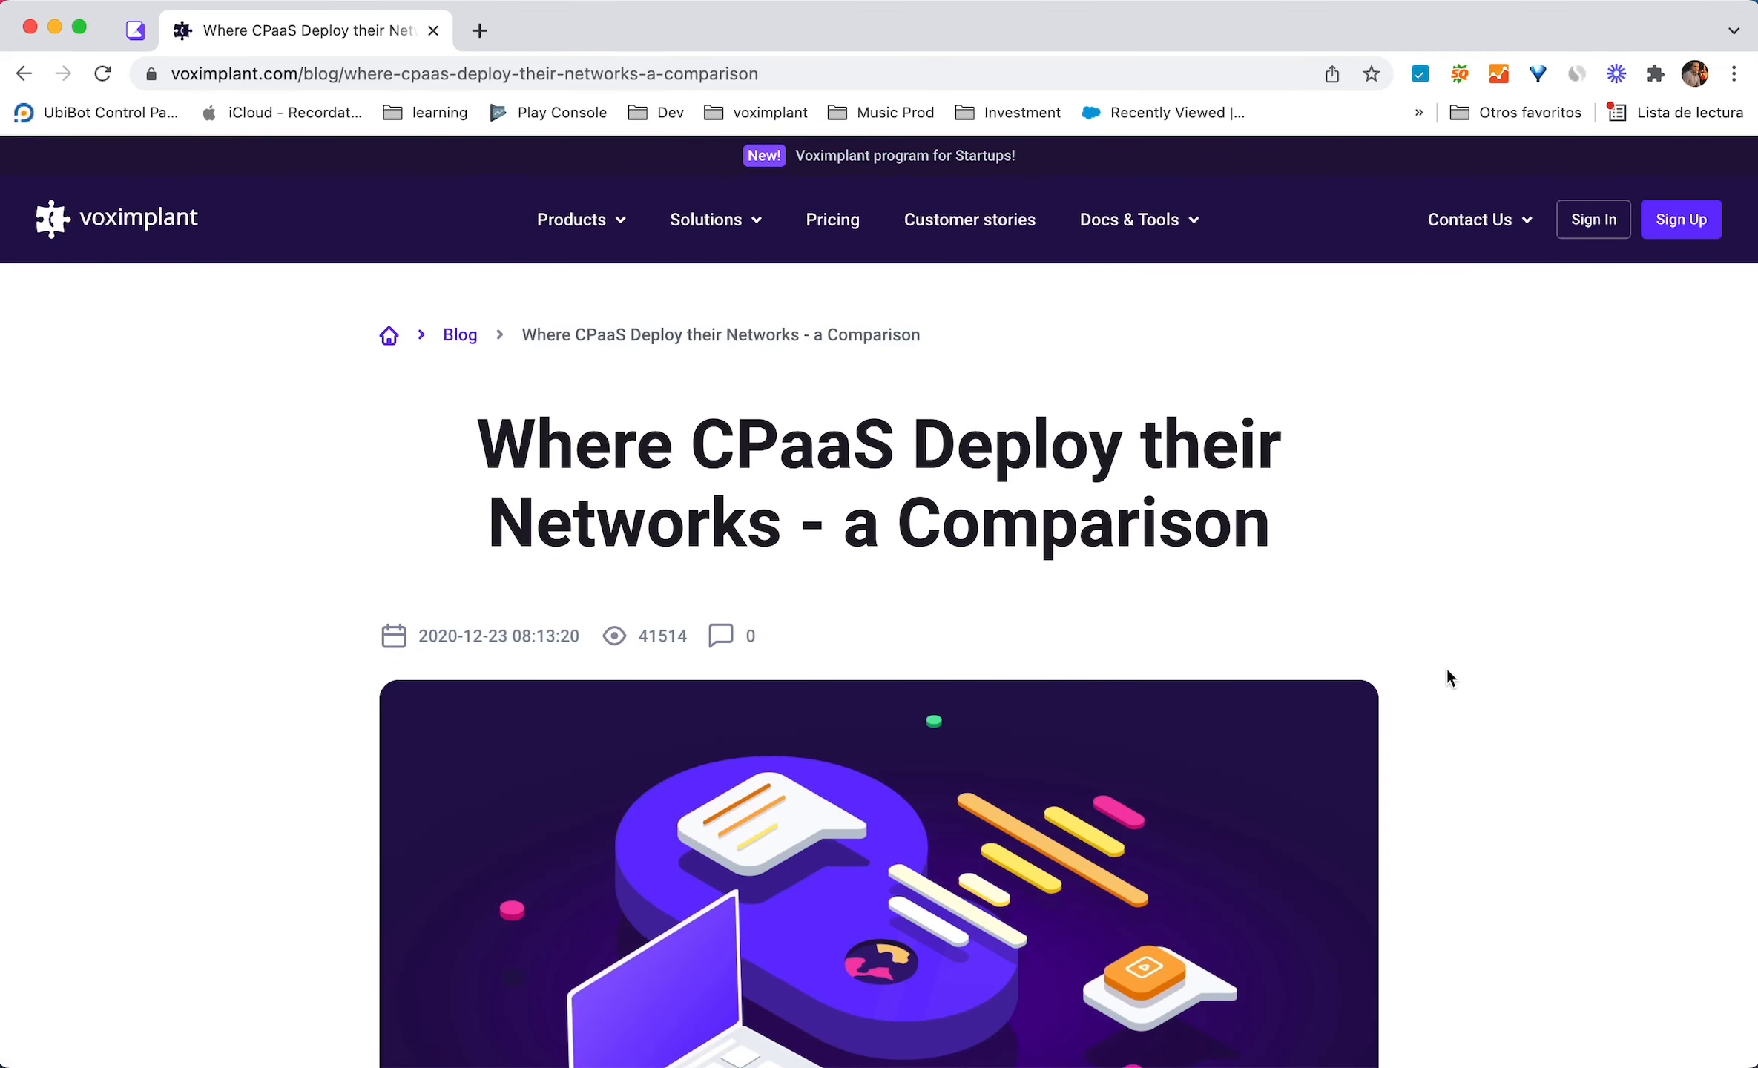
- Examine the infrastructure comparison chart and the data center location maps in the CPaaS networks blog article, and close the article
scroll(1450, 681, "down", 1)
scroll(1450, 681, "down", 8)
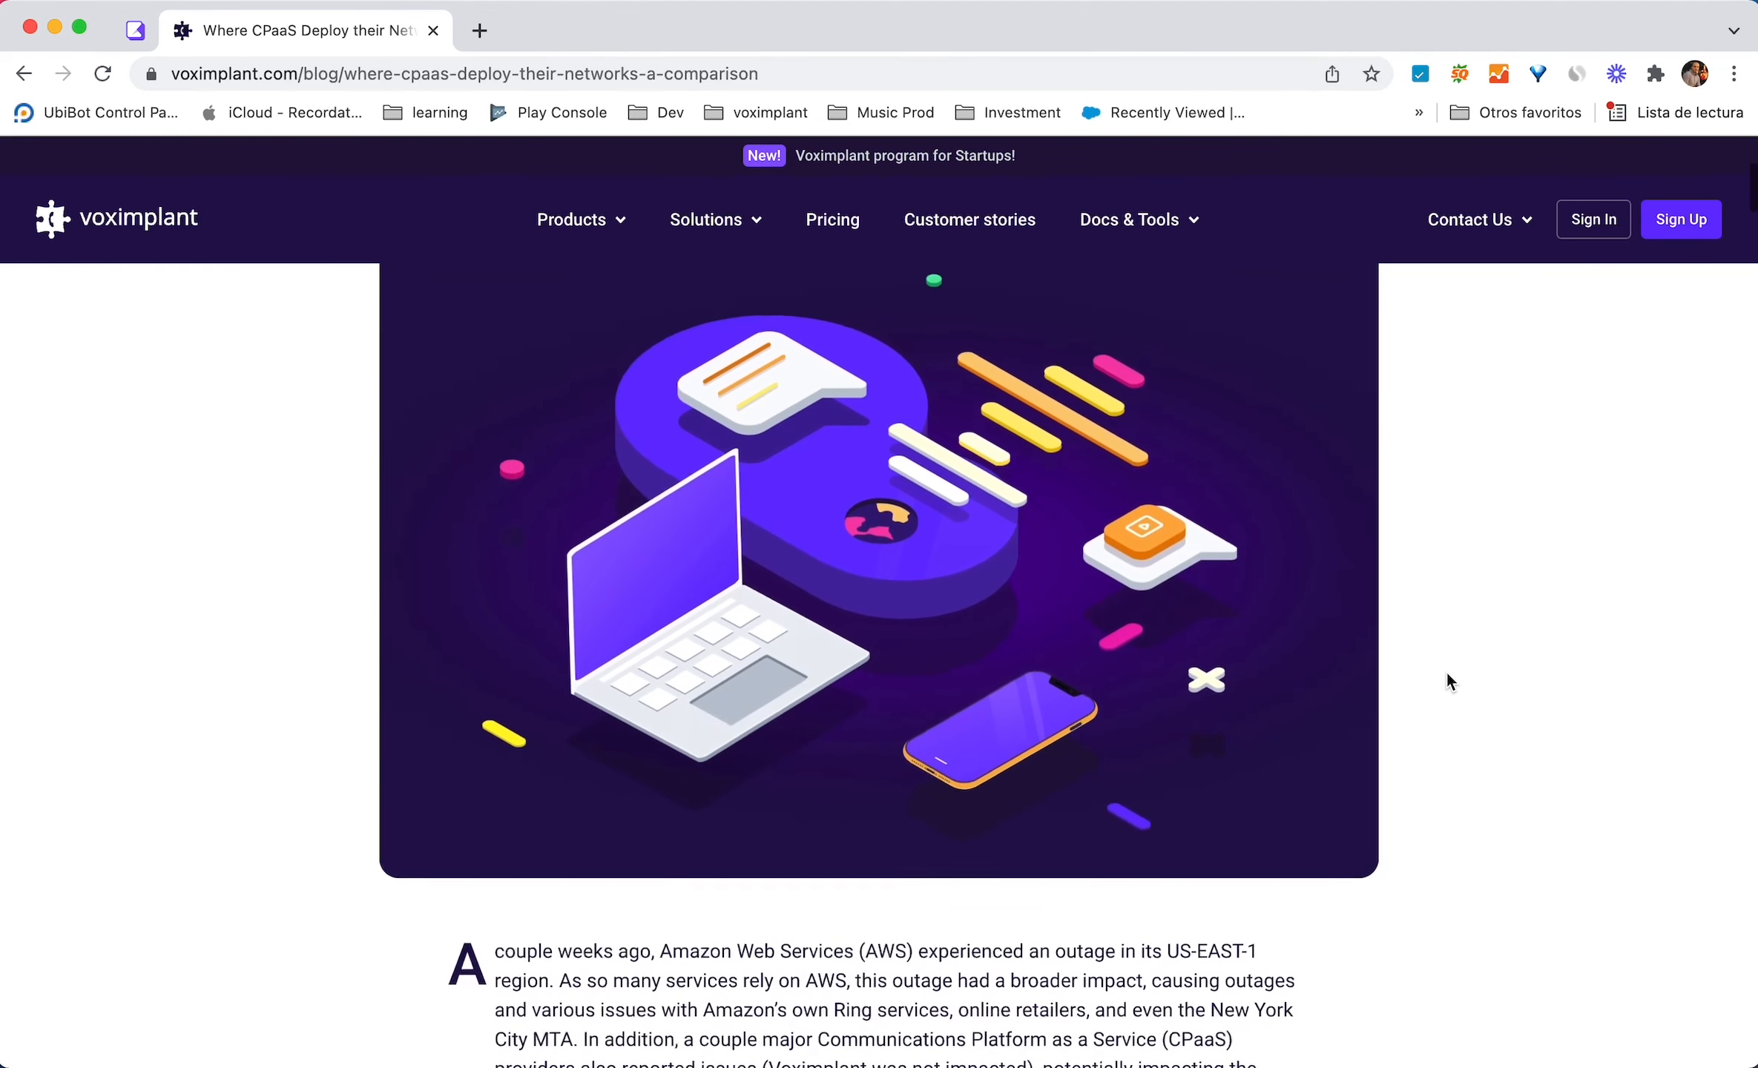
scroll(1447, 675, "down", 8)
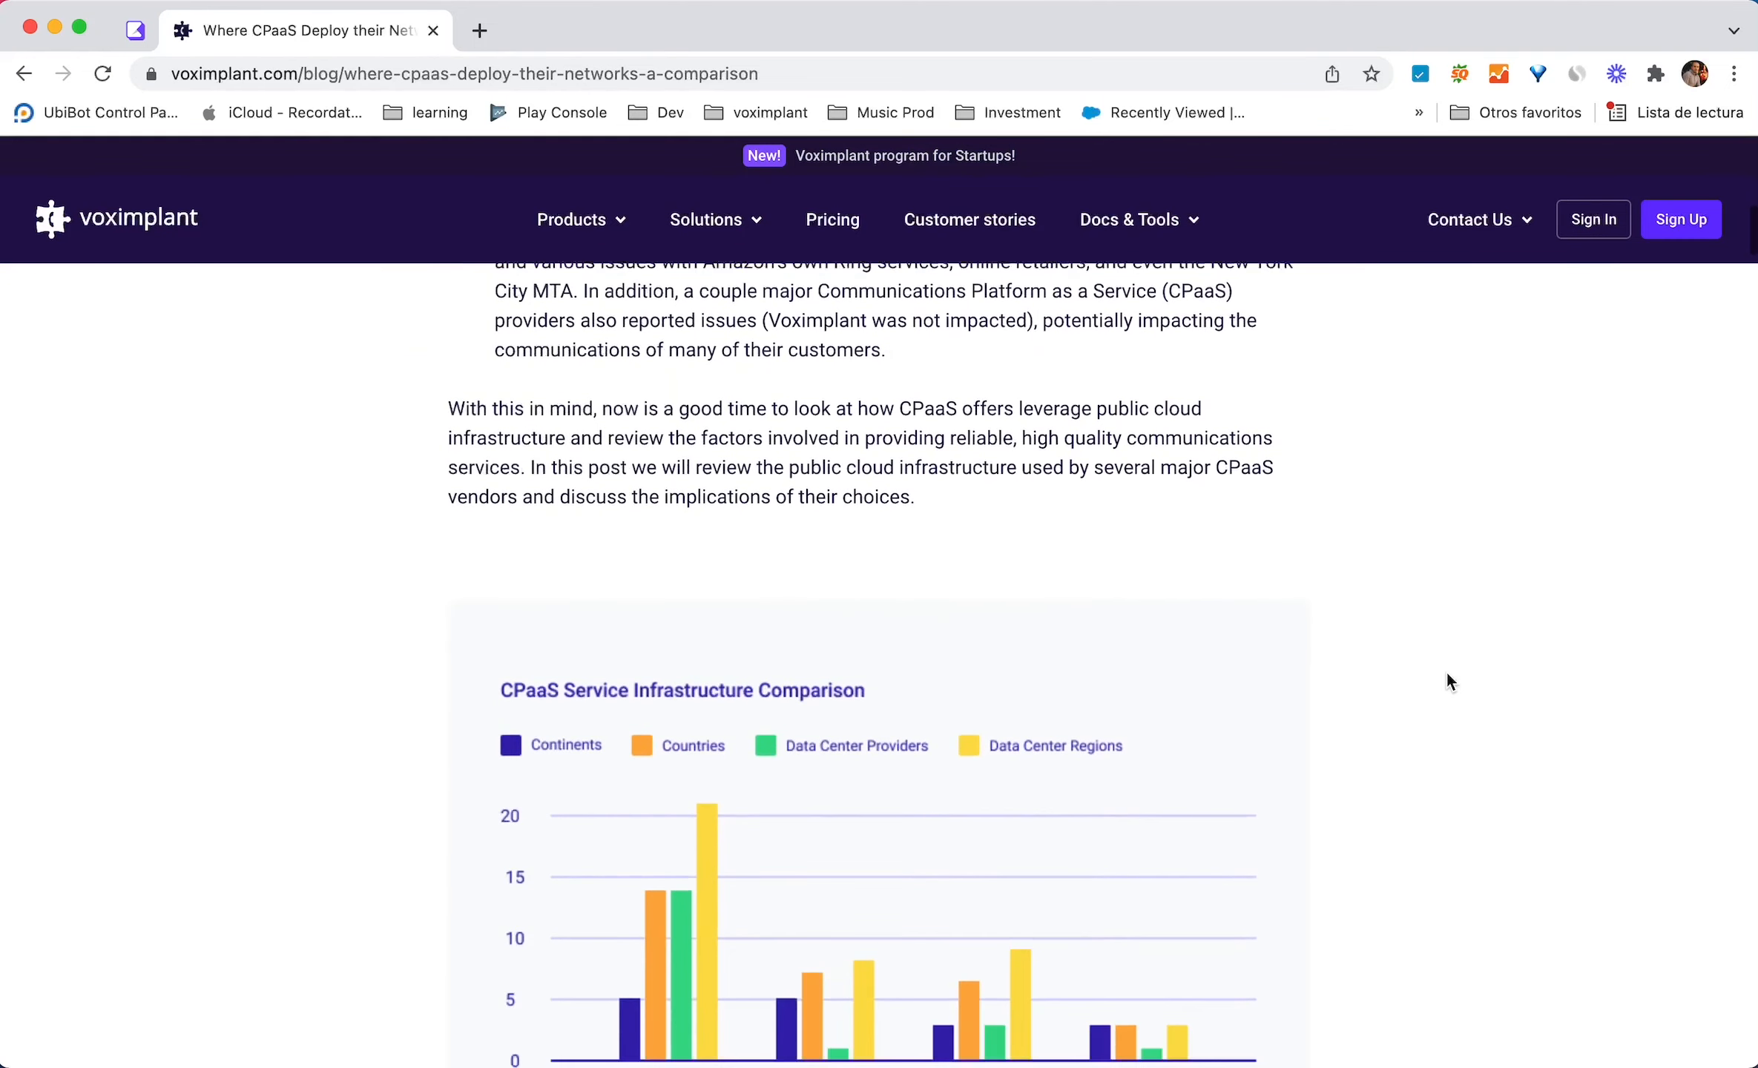
scroll(1448, 677, "down", 7)
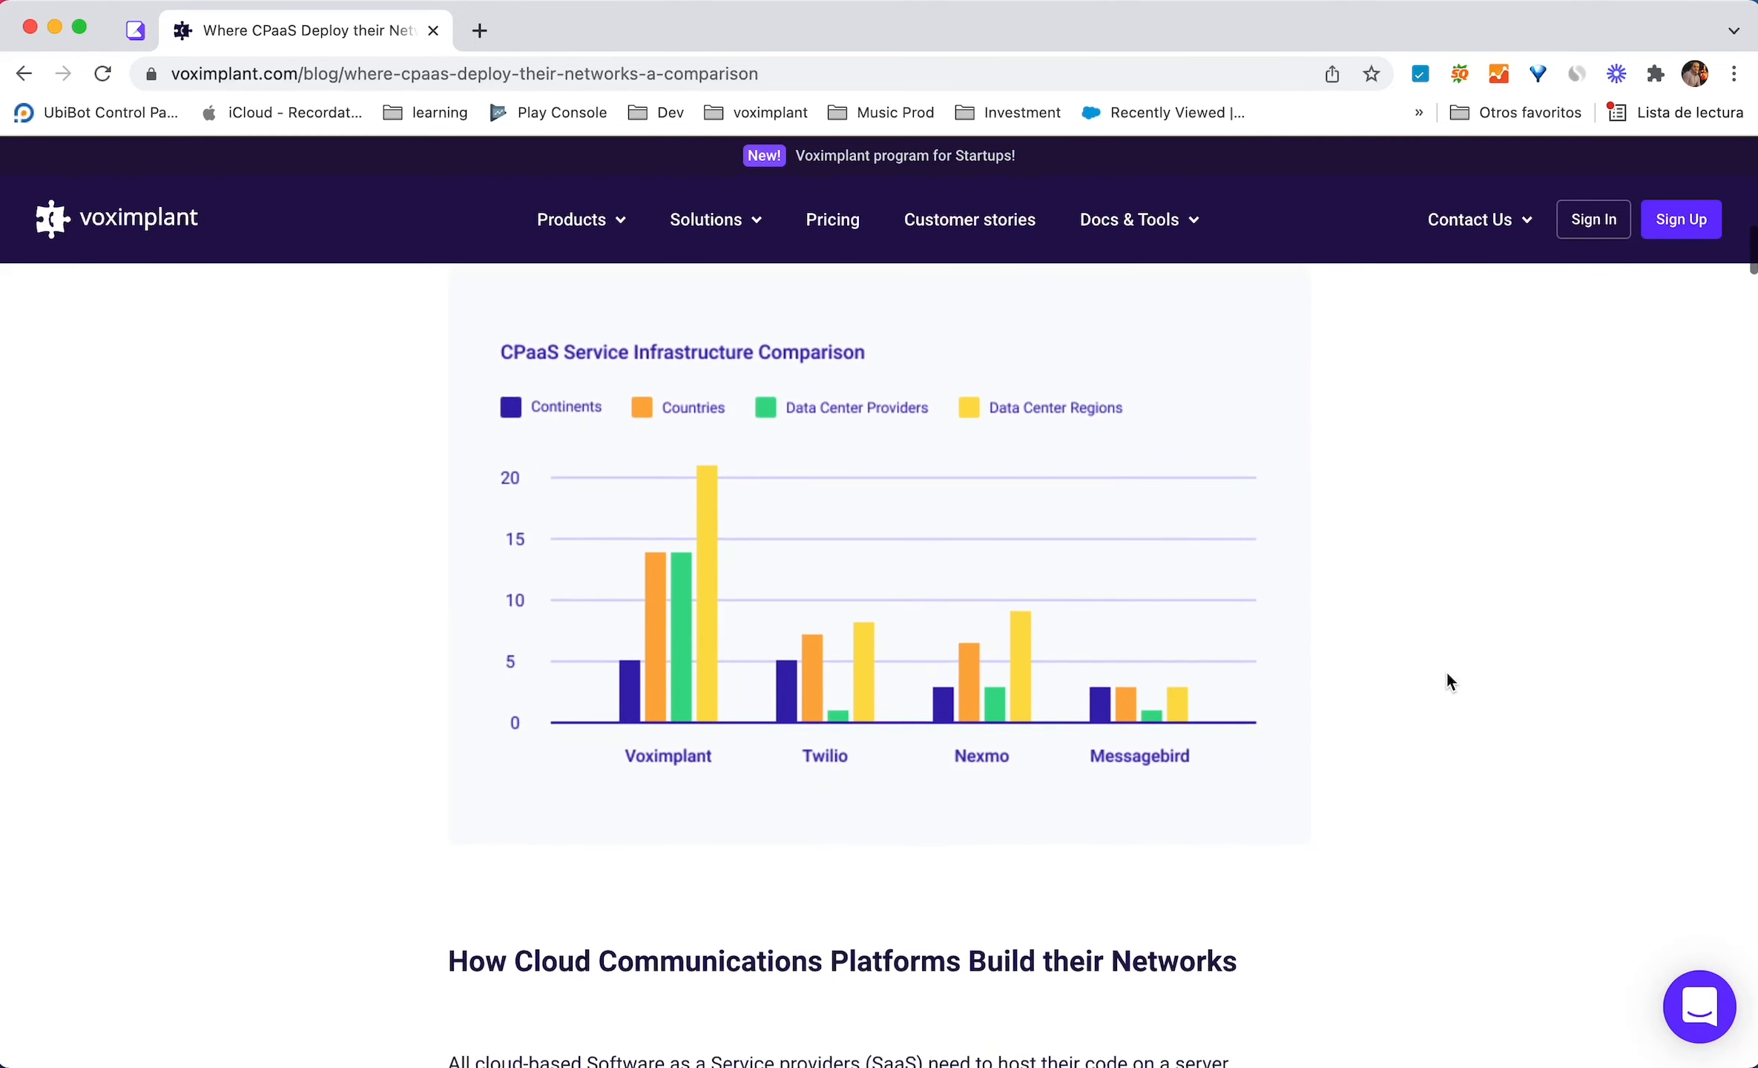
scroll(1446, 672, "down", 10)
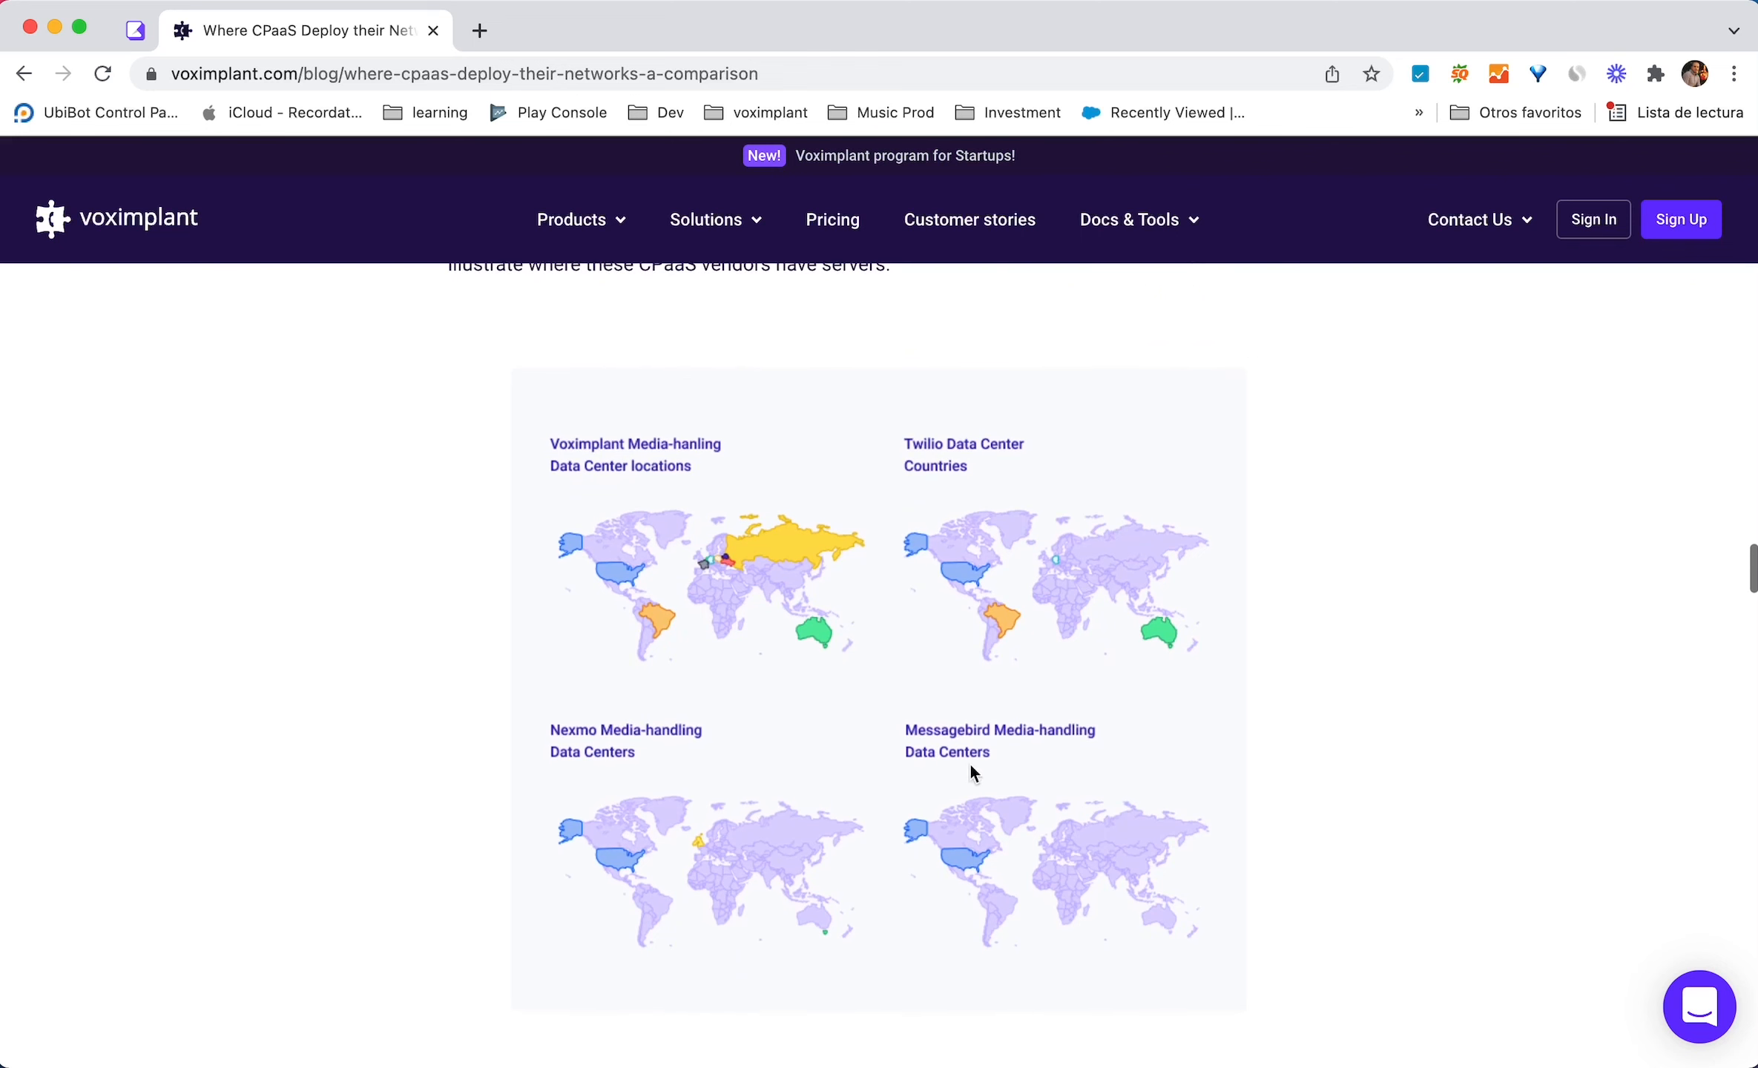
scroll(883, 762, "up", 2)
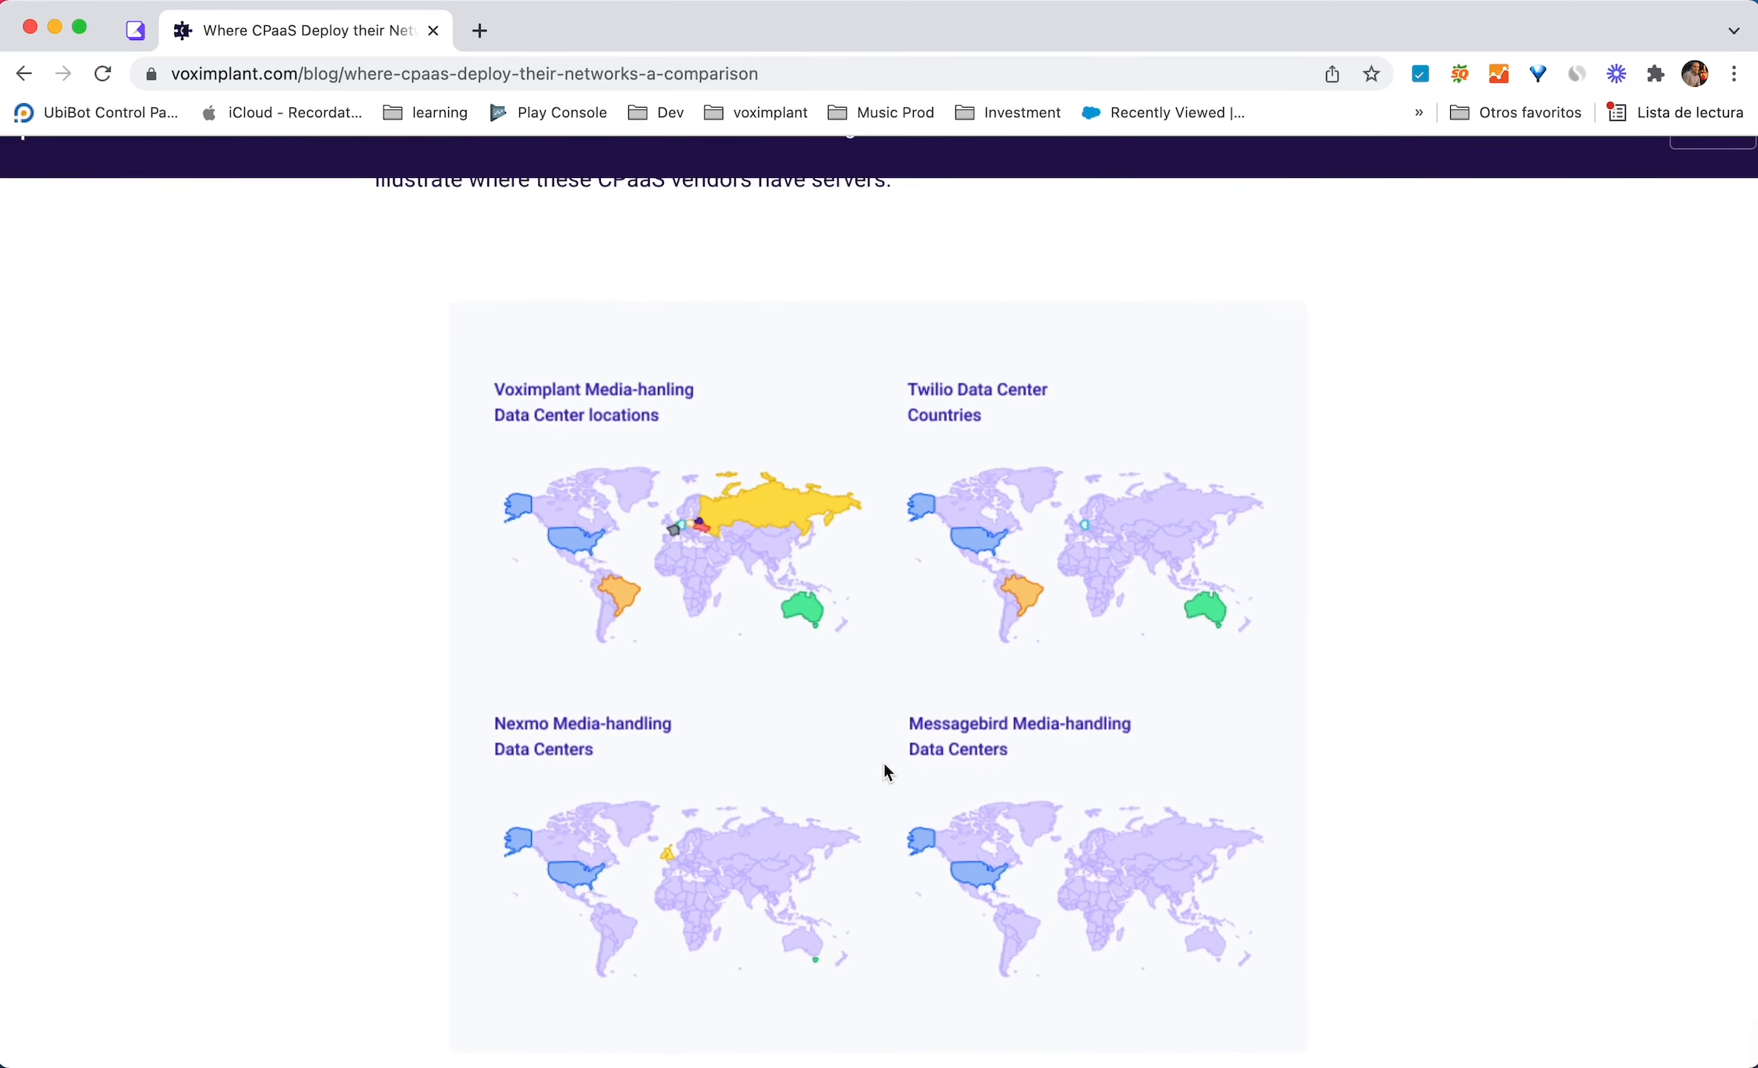
scroll(884, 762, "down", 1)
key("super+w")
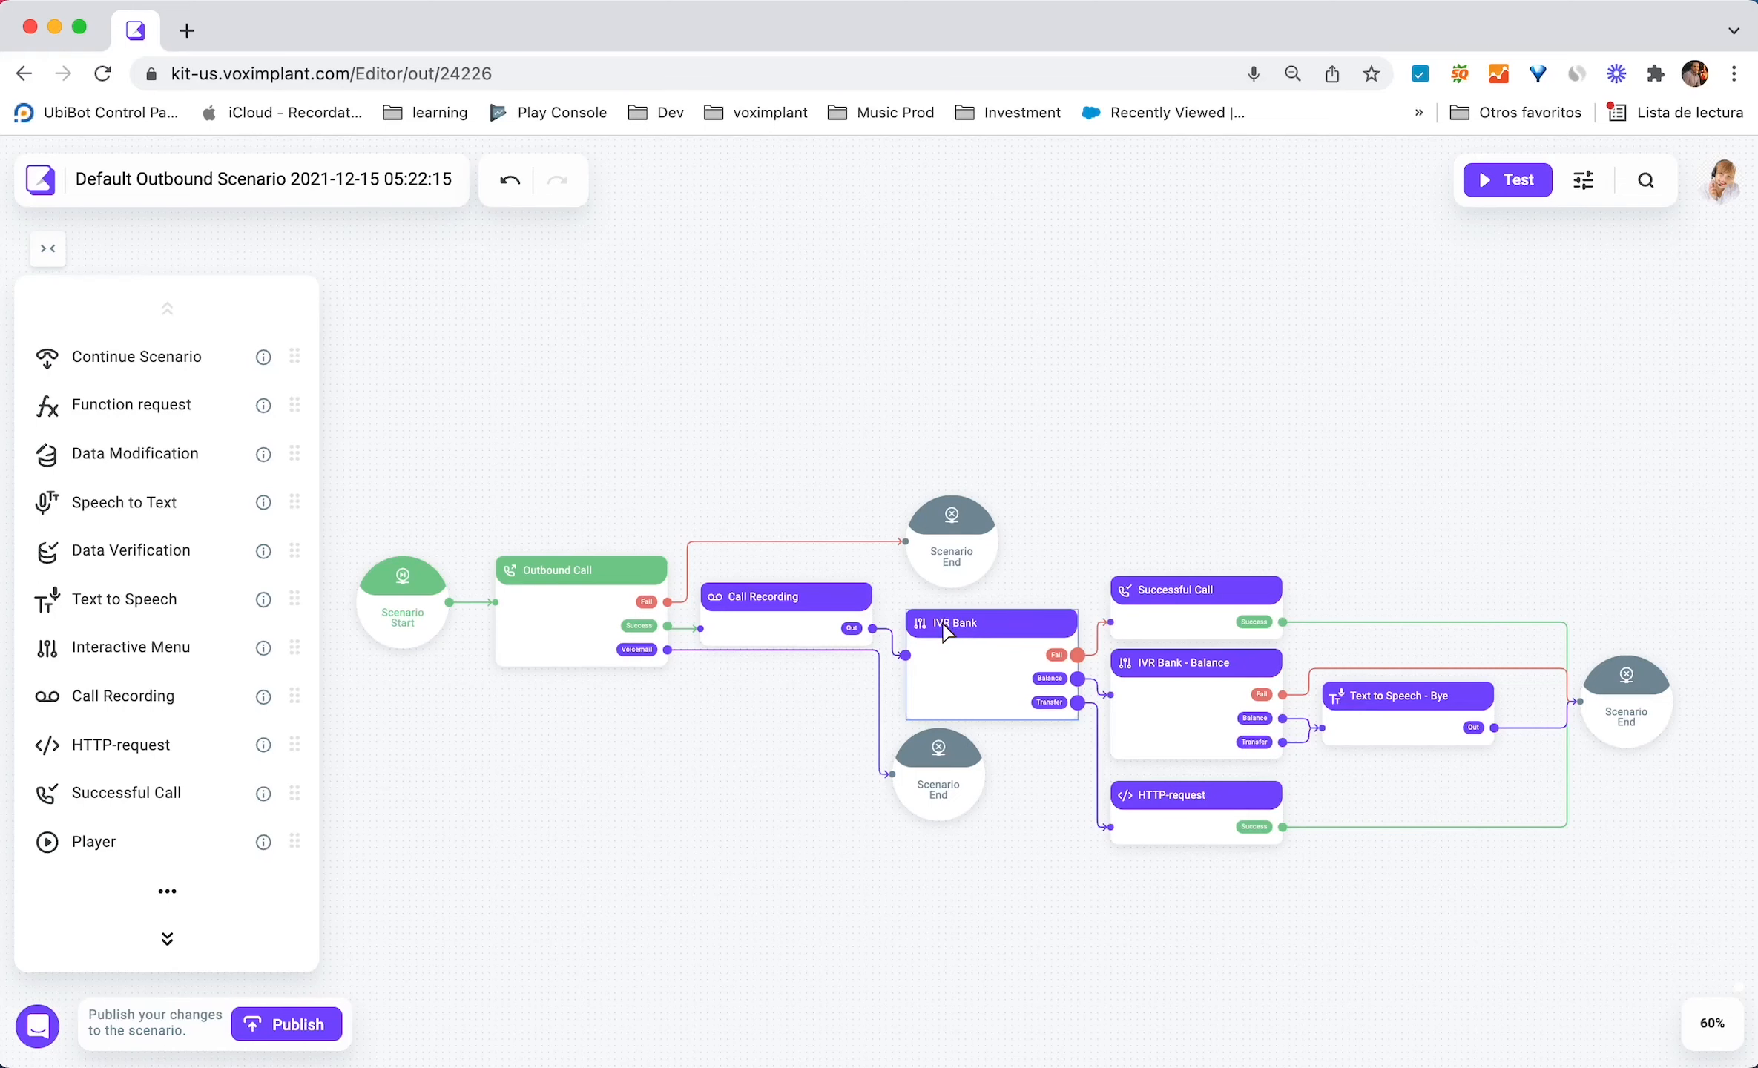
right_click(945, 631)
mouse_move(1132, 753)
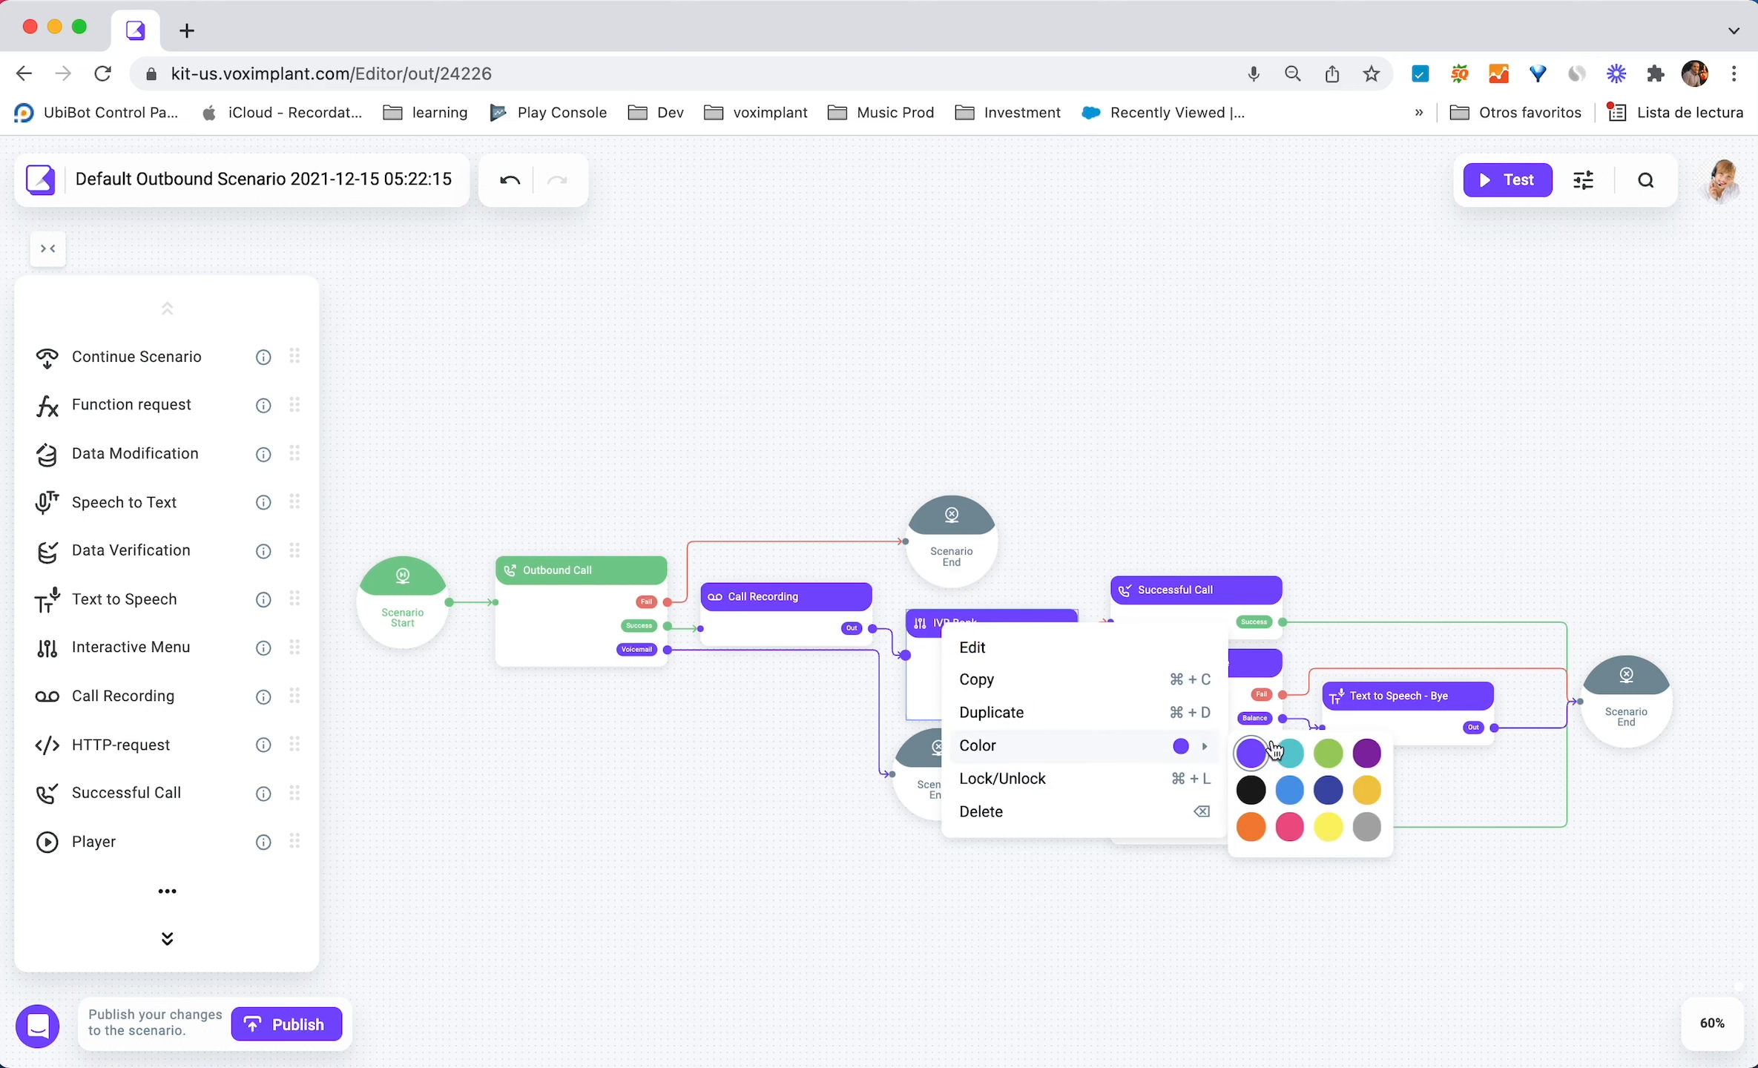
left_click(1017, 442)
- Rename the IVR Bank block as "IVR Bank ." and close its settings
double_click(1001, 687)
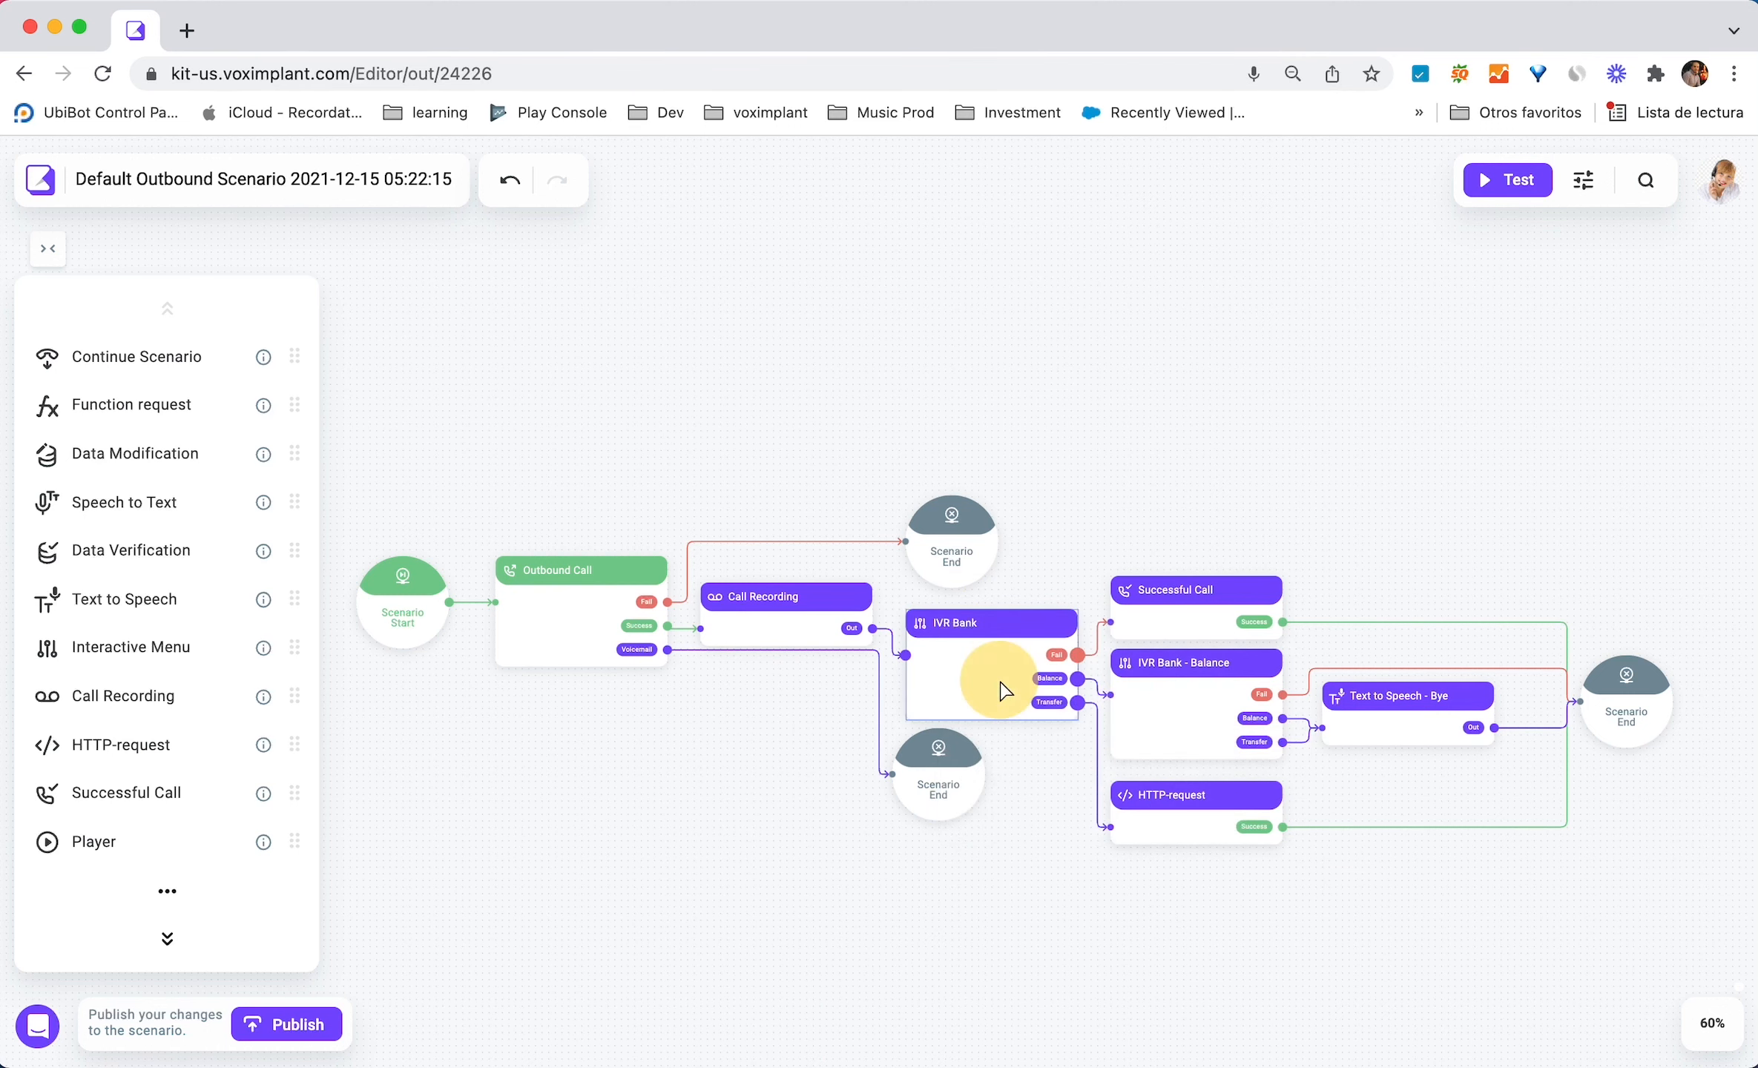
left_click(821, 190)
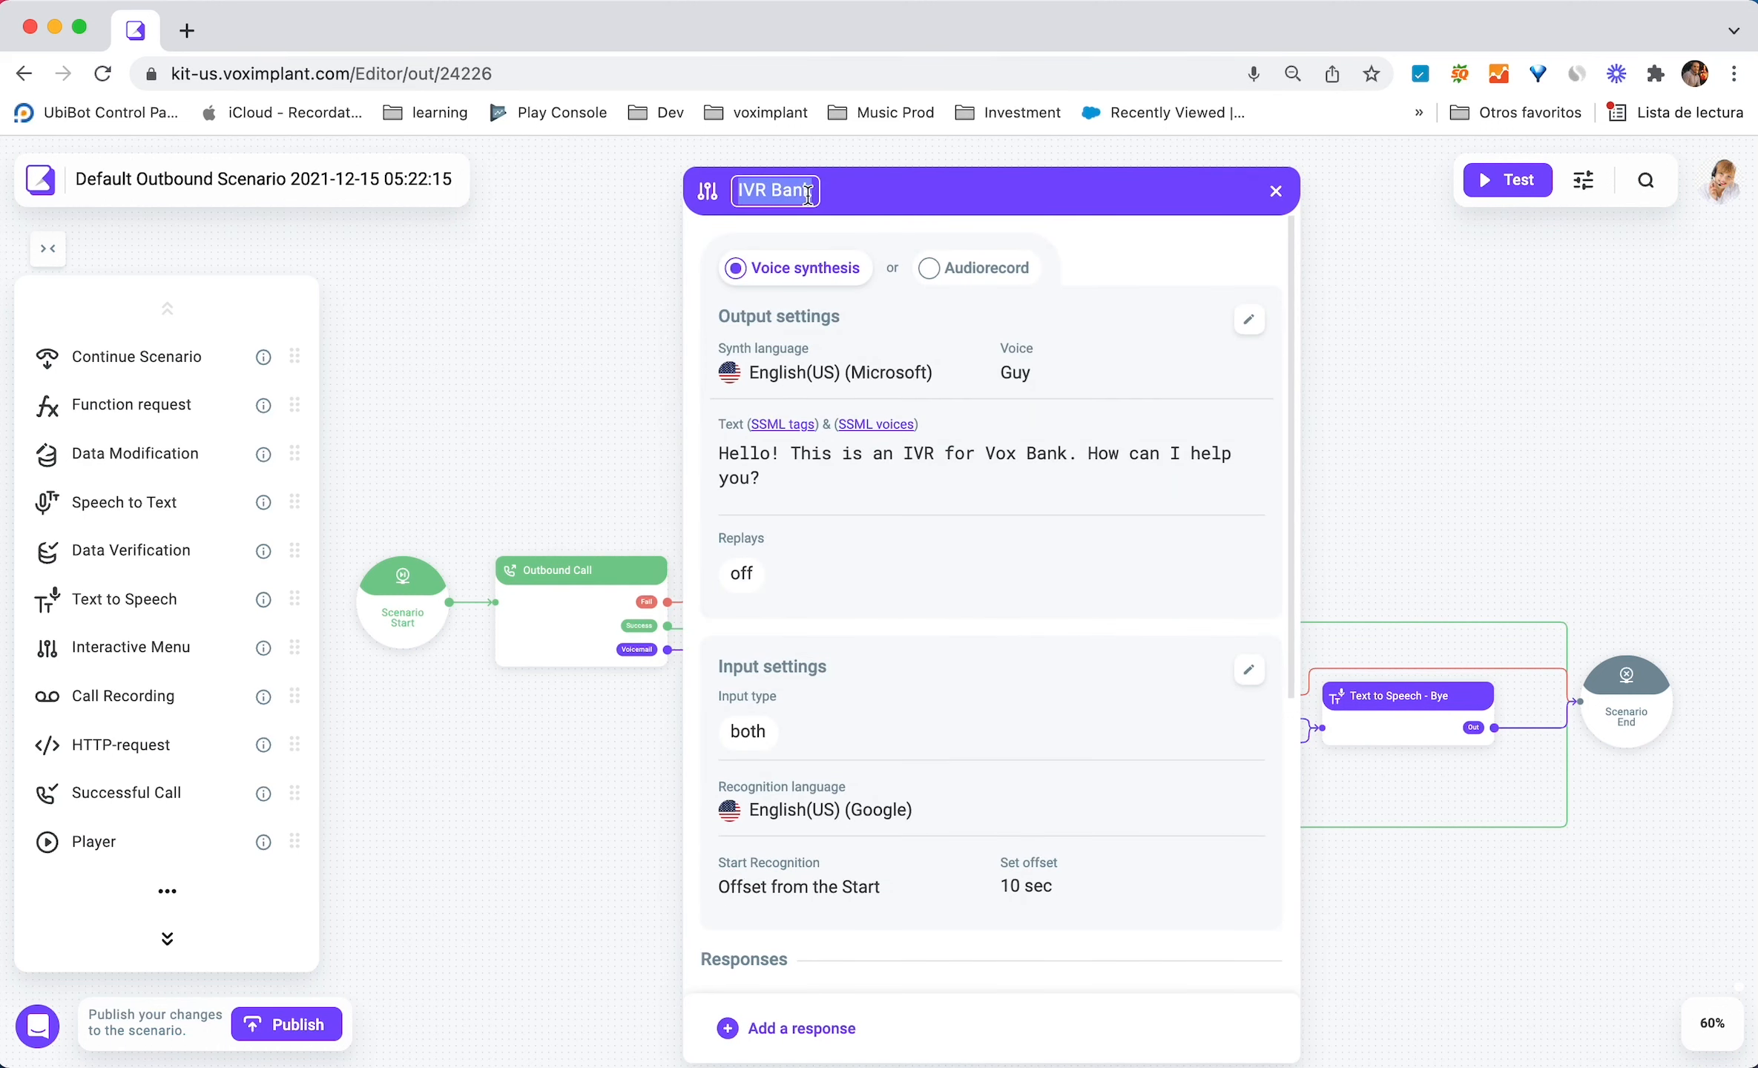
type(".")
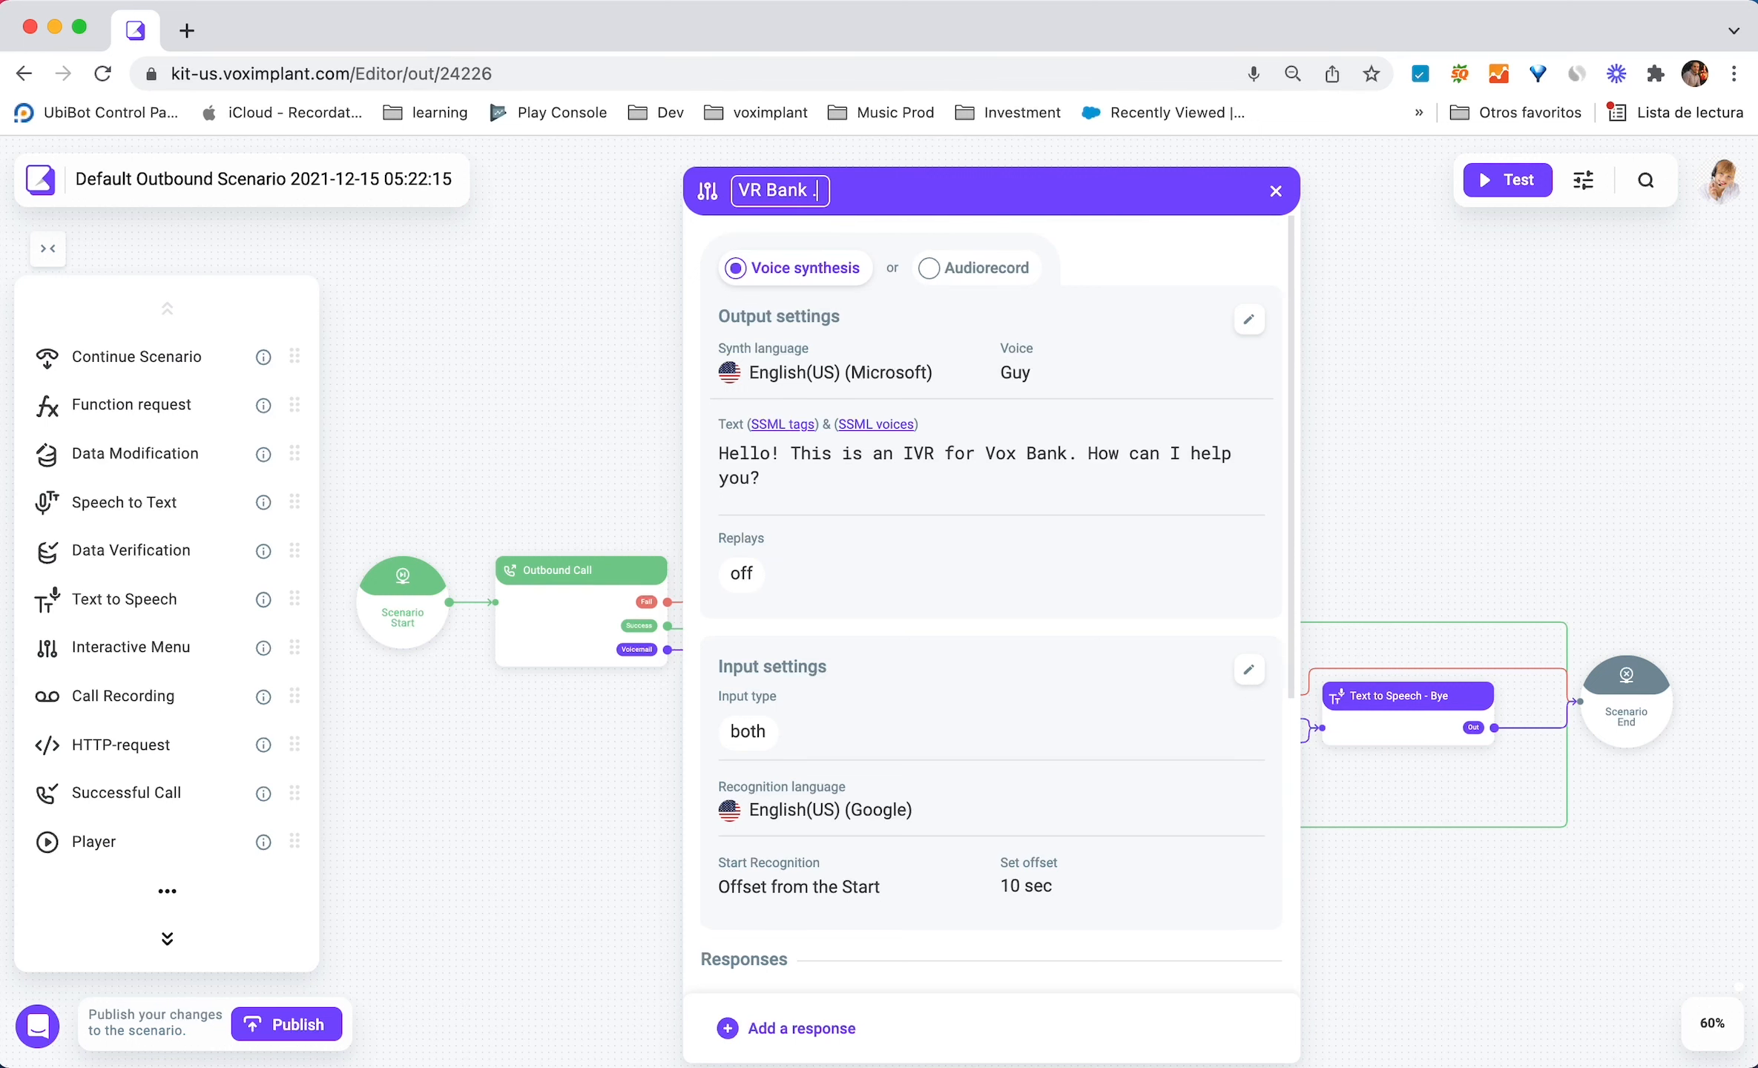
left_click(1270, 190)
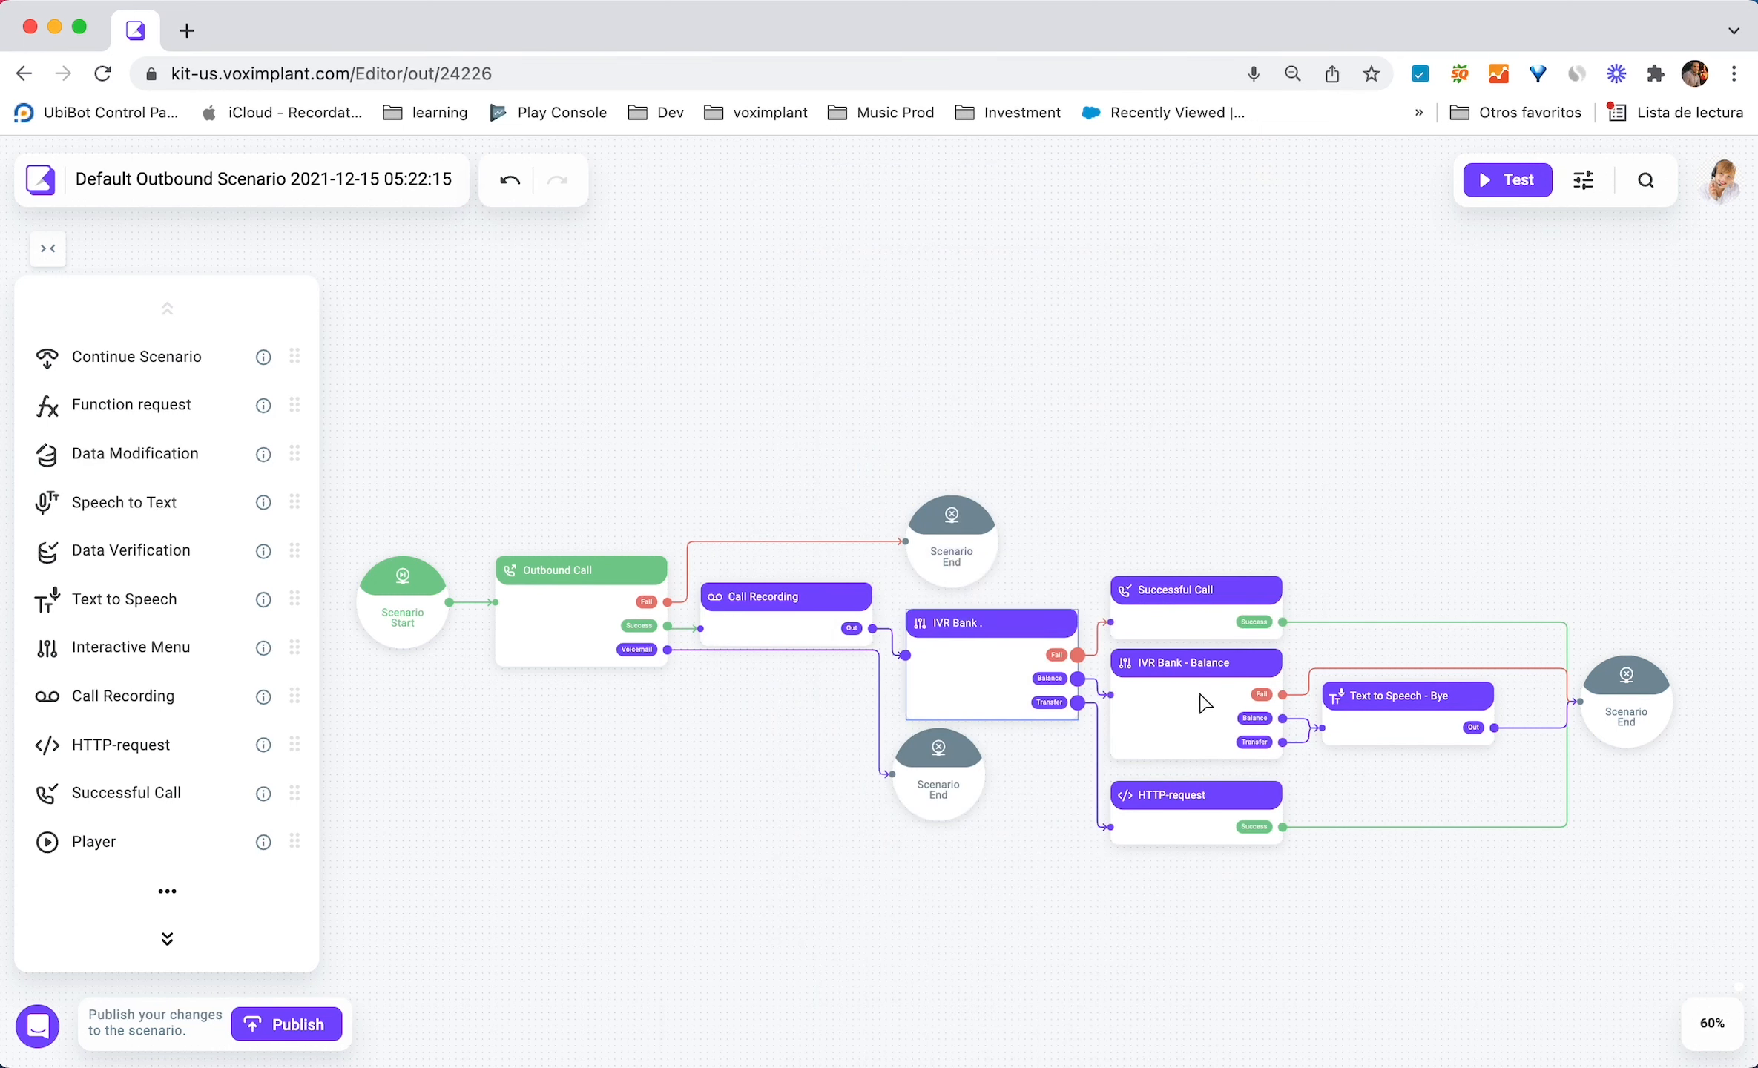
- Change the color of the "IVR Bank ." and IVR Bank - Balance blocks to turquoise and deselect them
right_click(982, 663)
mouse_move(1246, 781)
left_click(1376, 788)
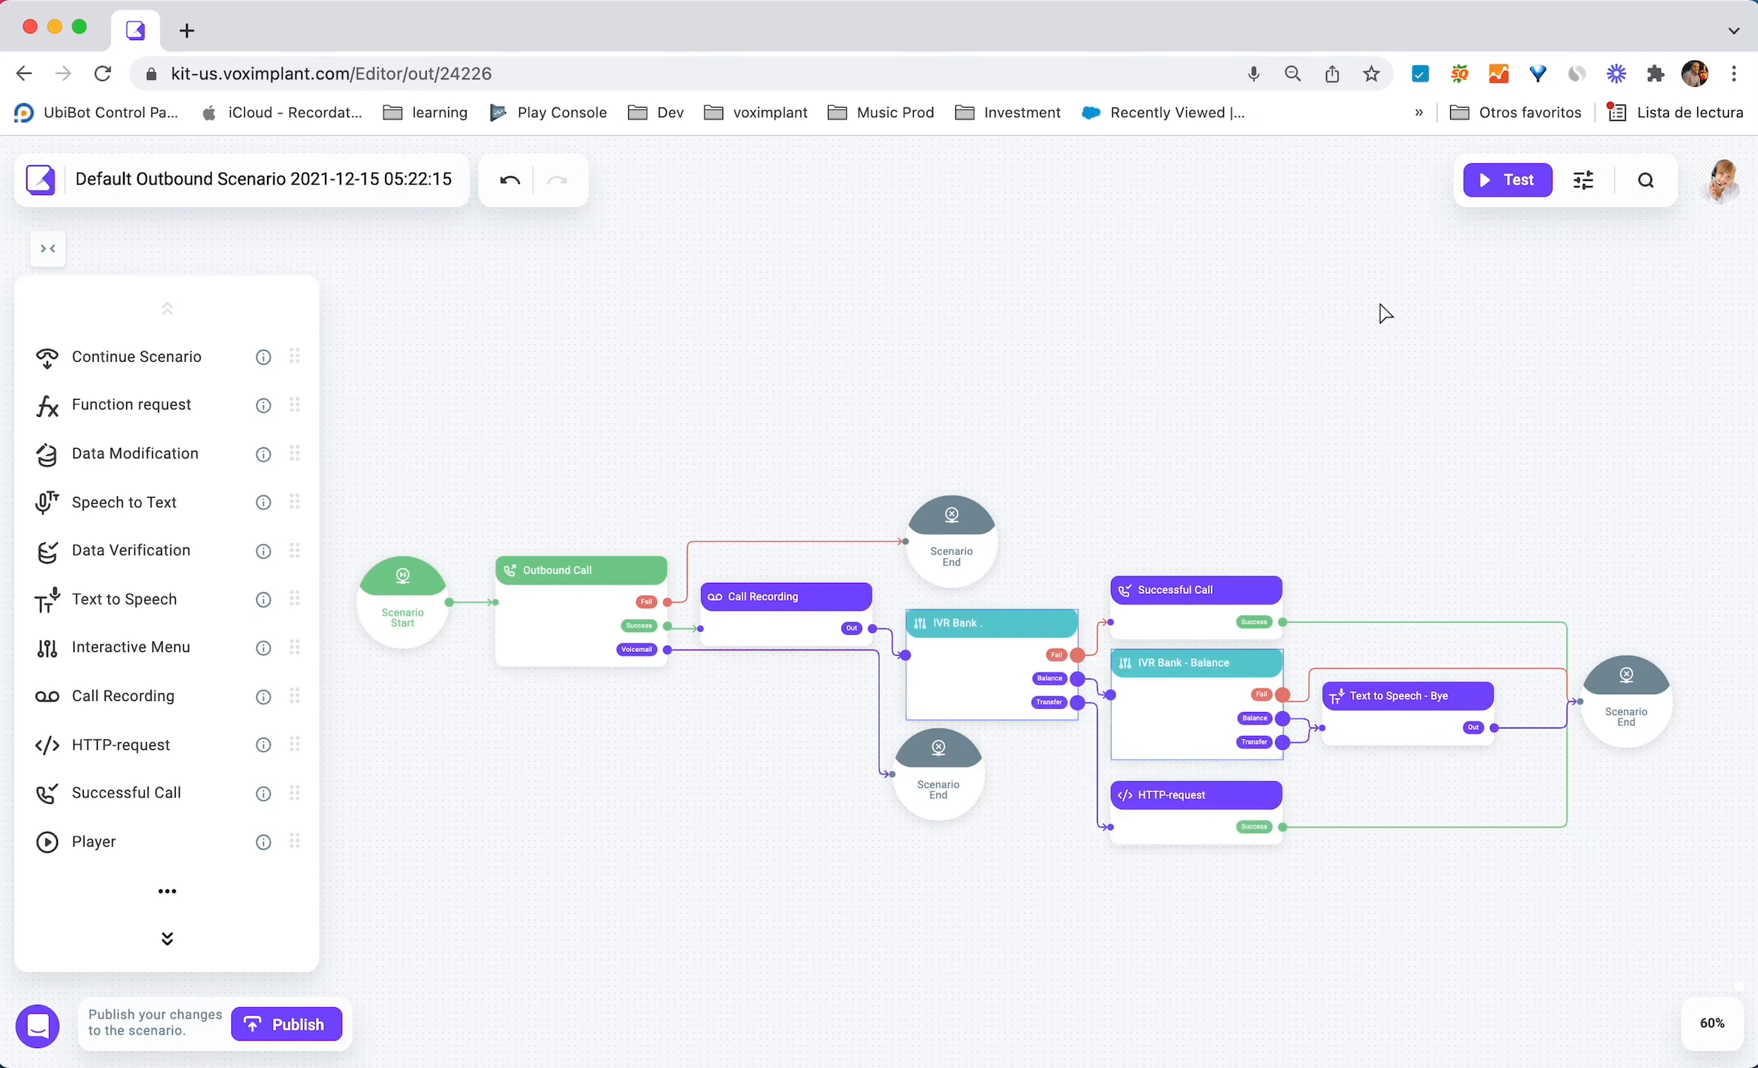
left_click(1287, 496)
- Examine the branches running from the "IVR Bank ." block to the Successful Call, IVR Bank - Balance and HTTP-request blocks
scroll(1267, 900, "down", 1)
scroll(1267, 899, "right", 1)
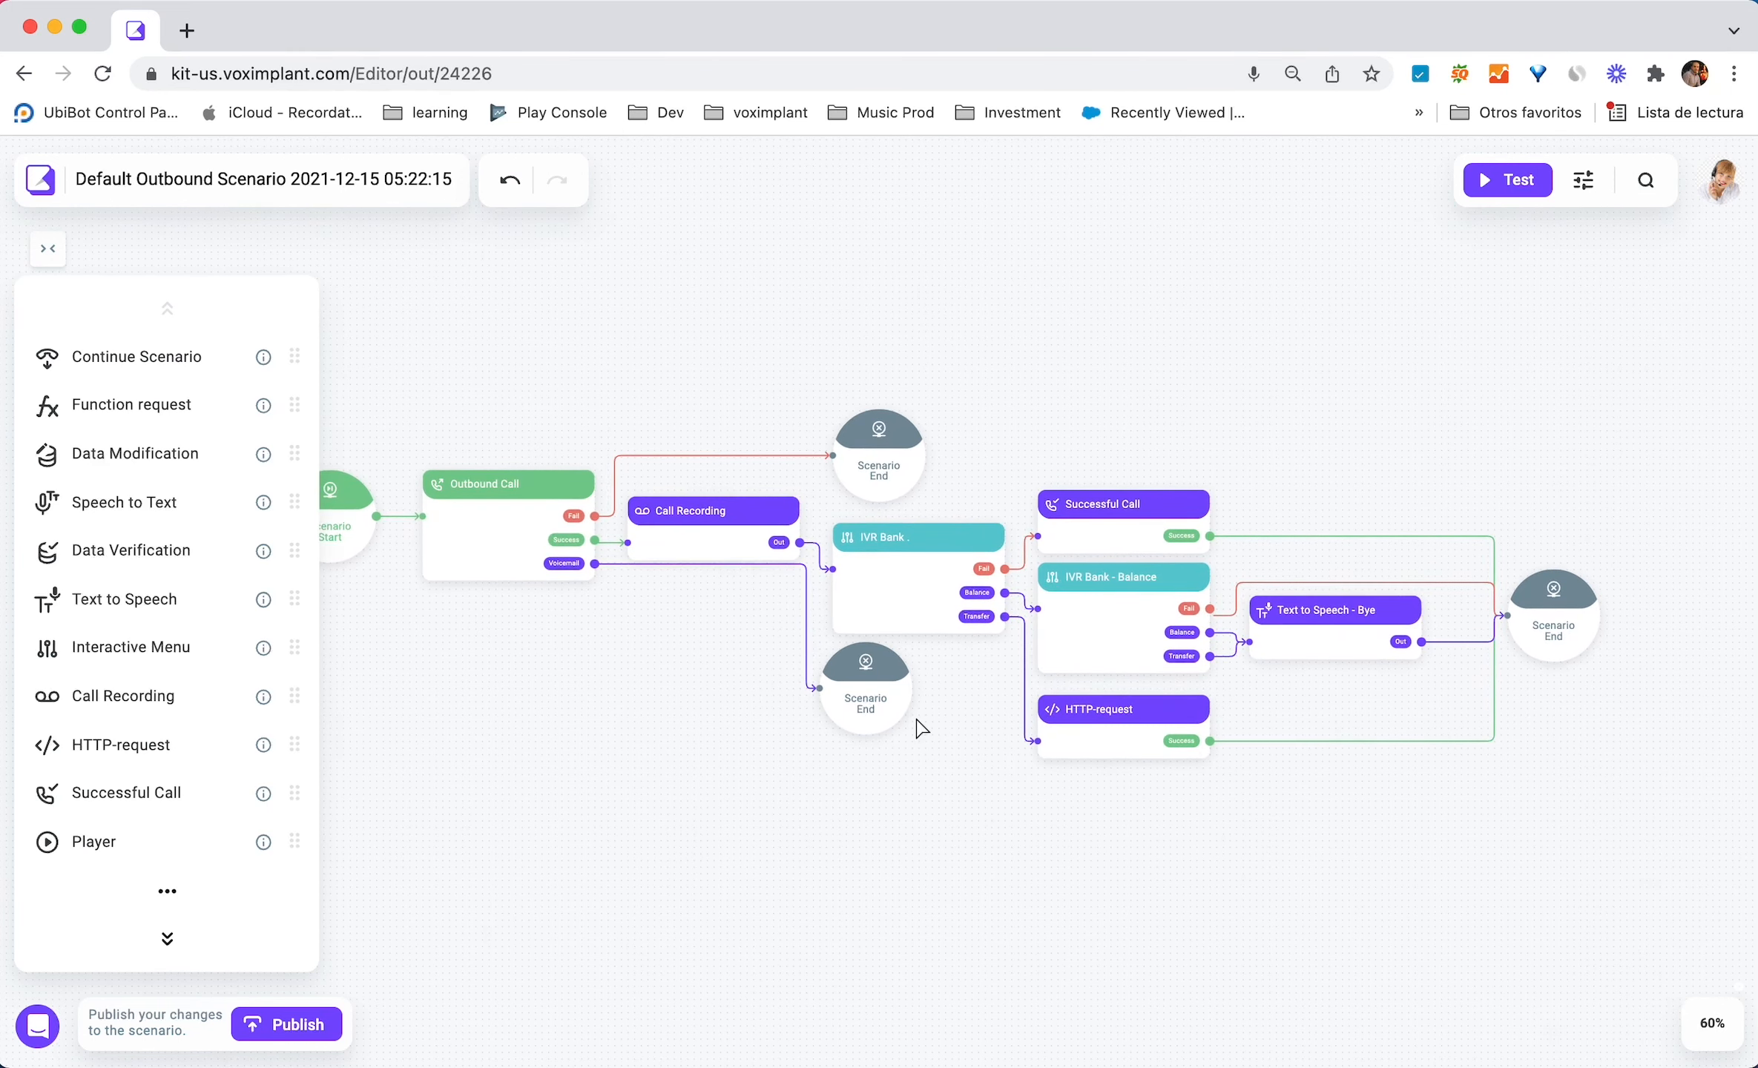
scroll(917, 715, "up", 1)
scroll(920, 721, "up", 4)
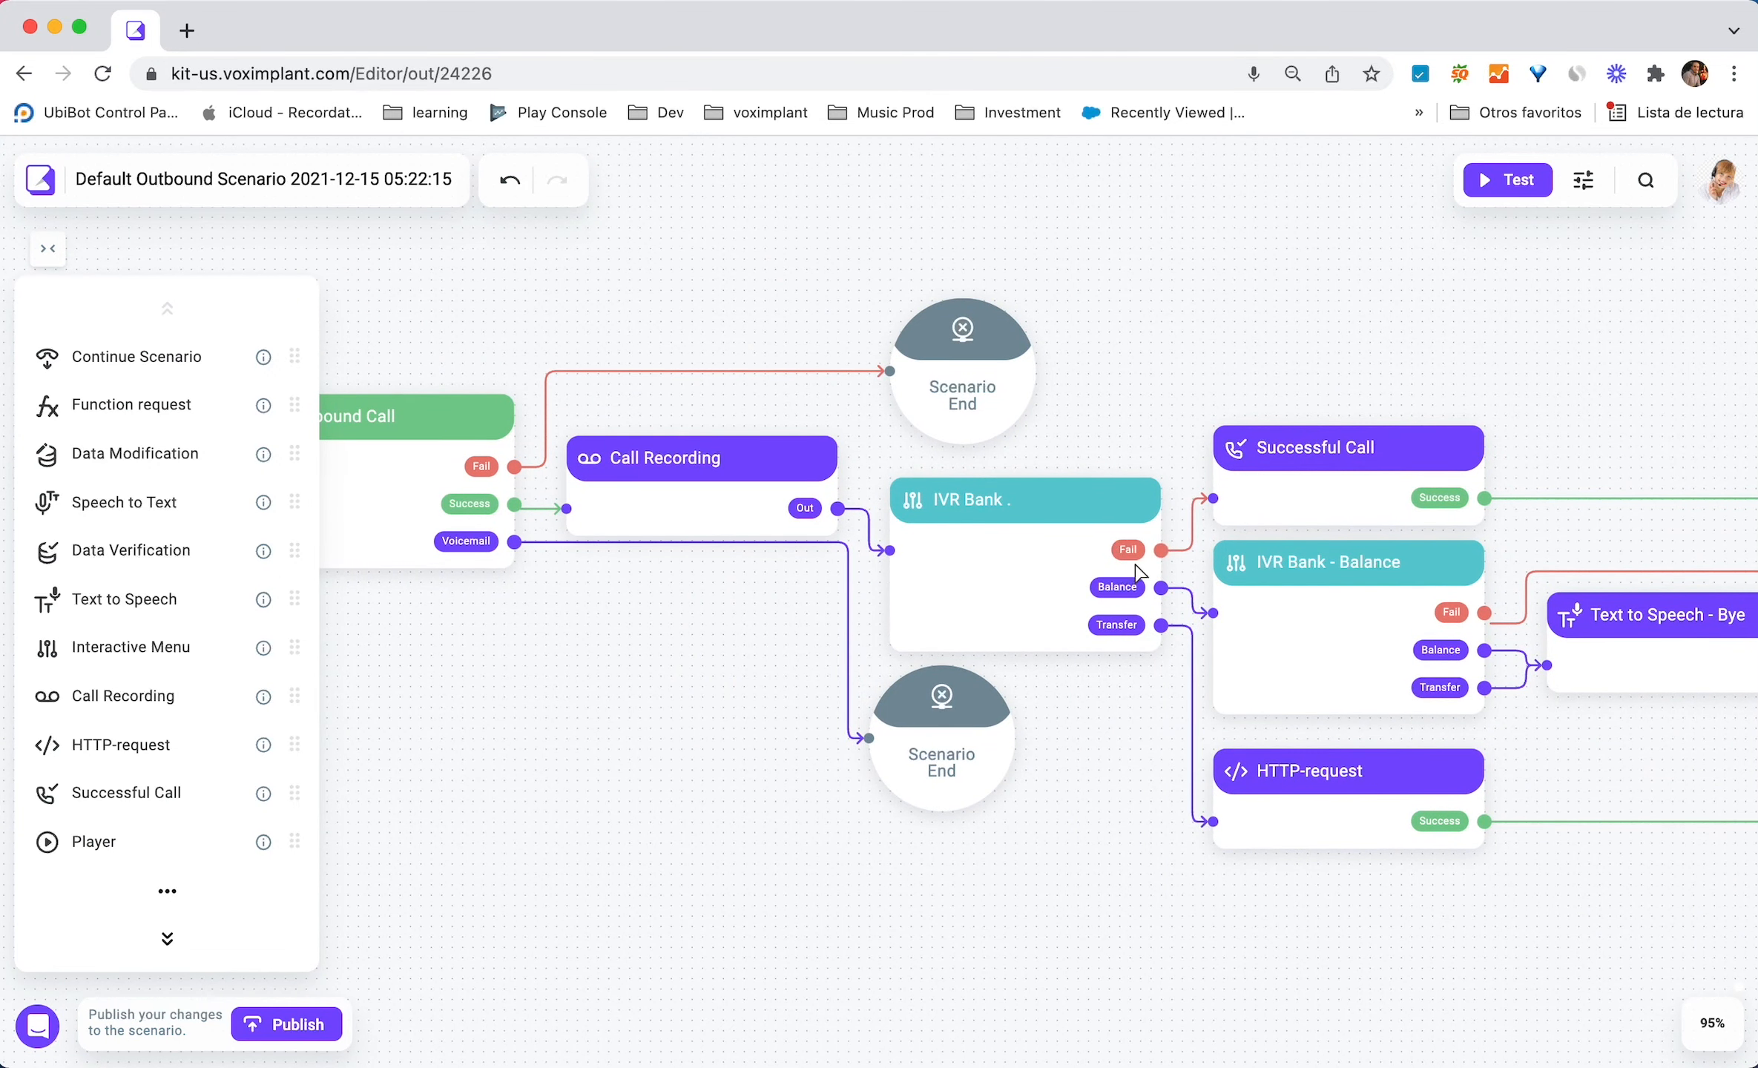
scroll(1129, 785, "right", 2)
scroll(1129, 785, "up", 1)
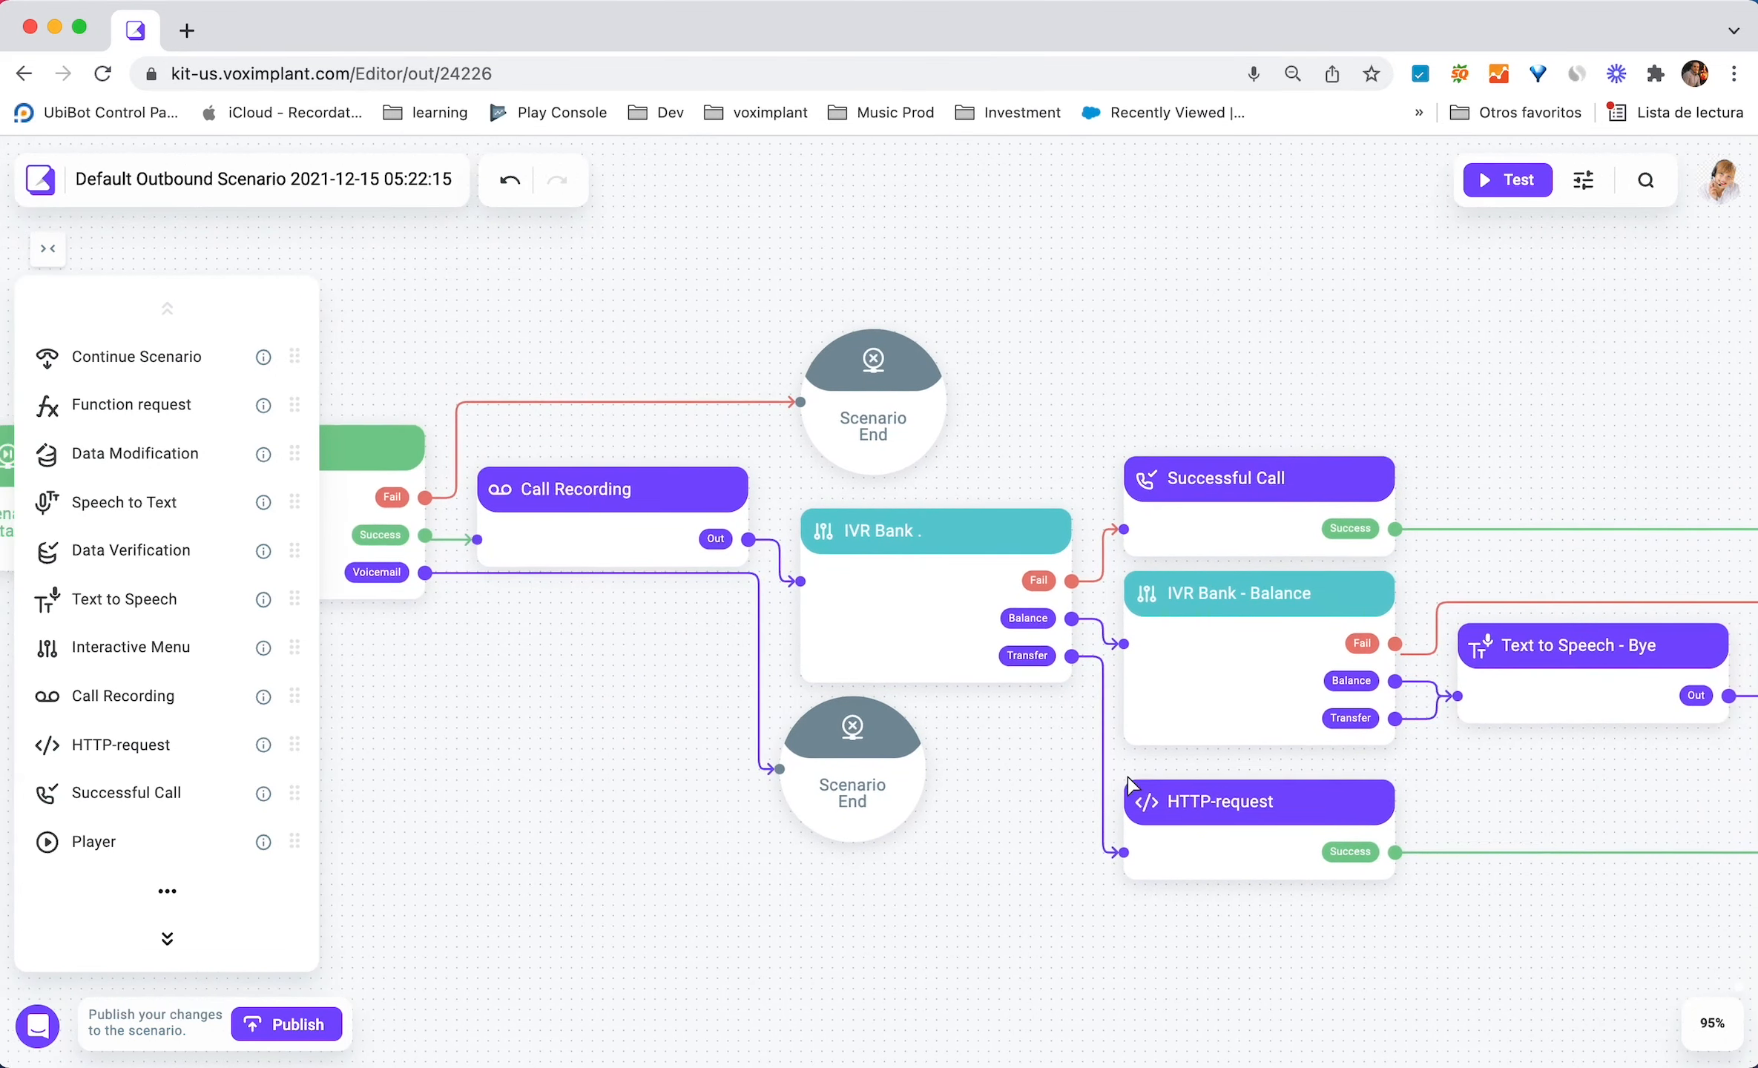
- Examine the Start Recognition and Set offset values in the input settings of the "IVR Bank ." block and save them as they are
double_click(917, 614)
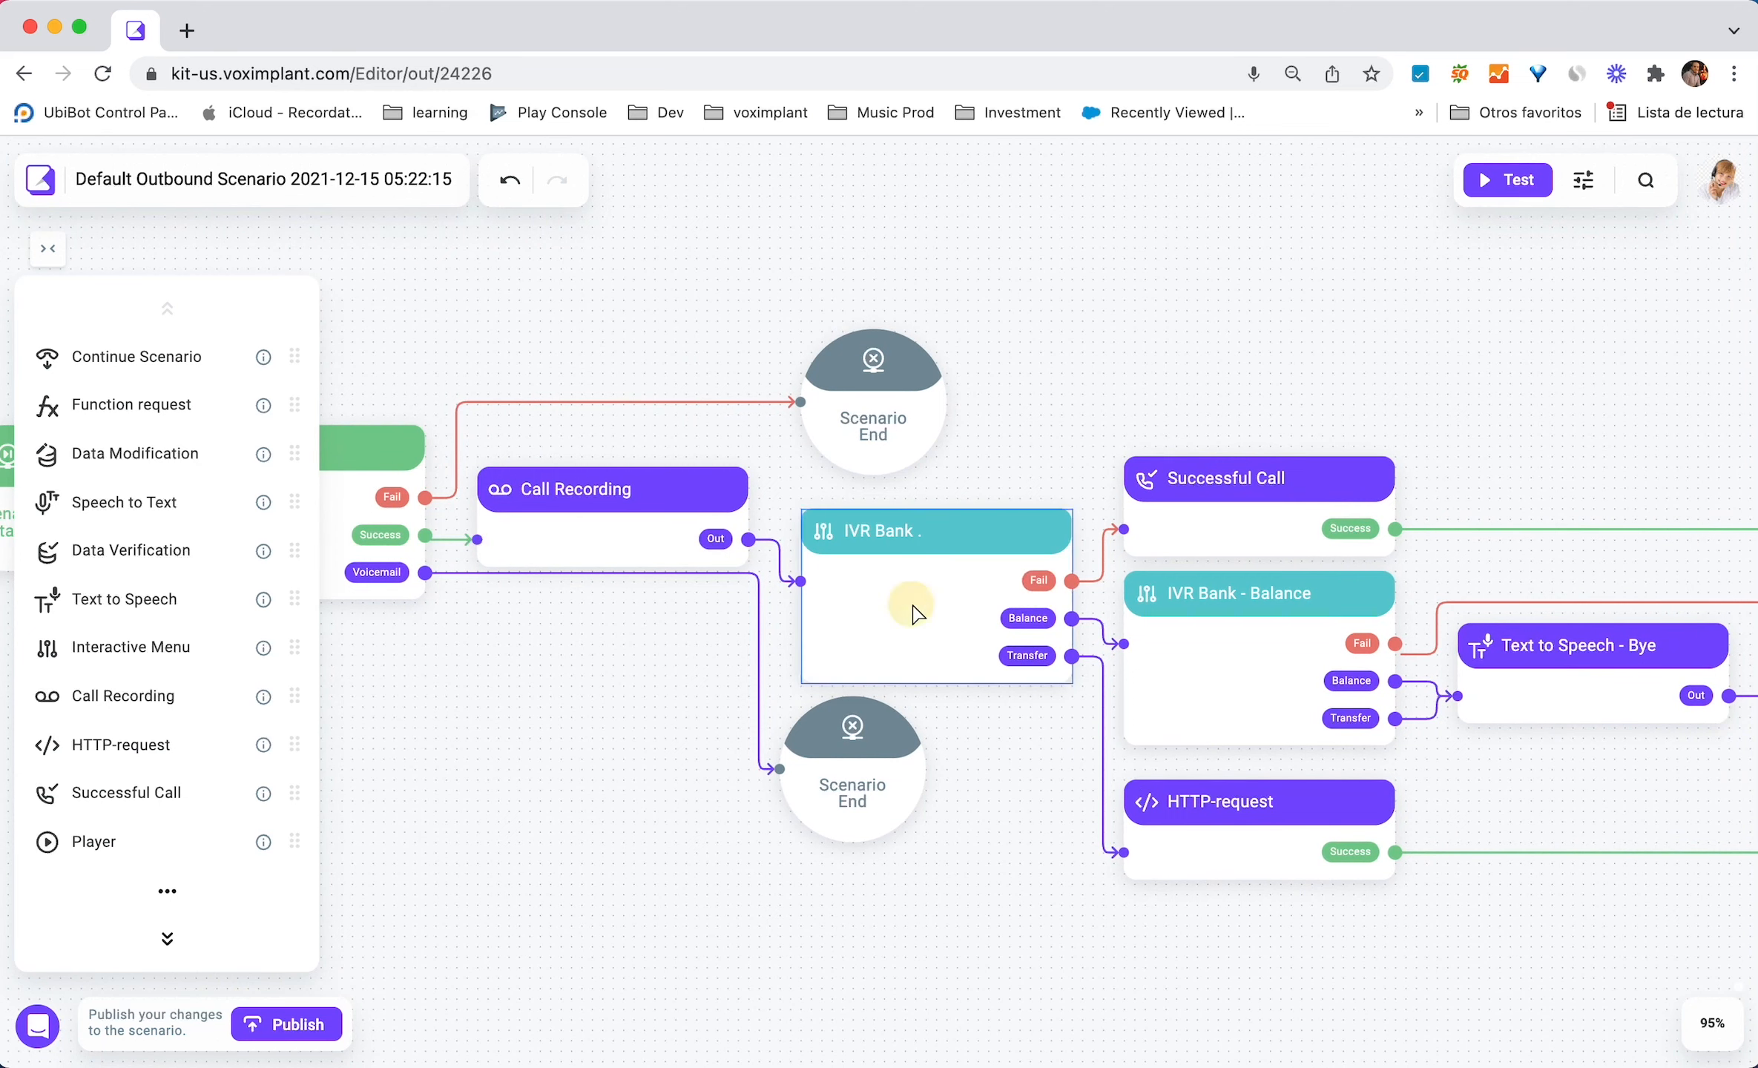
scroll(941, 698, "down", 5)
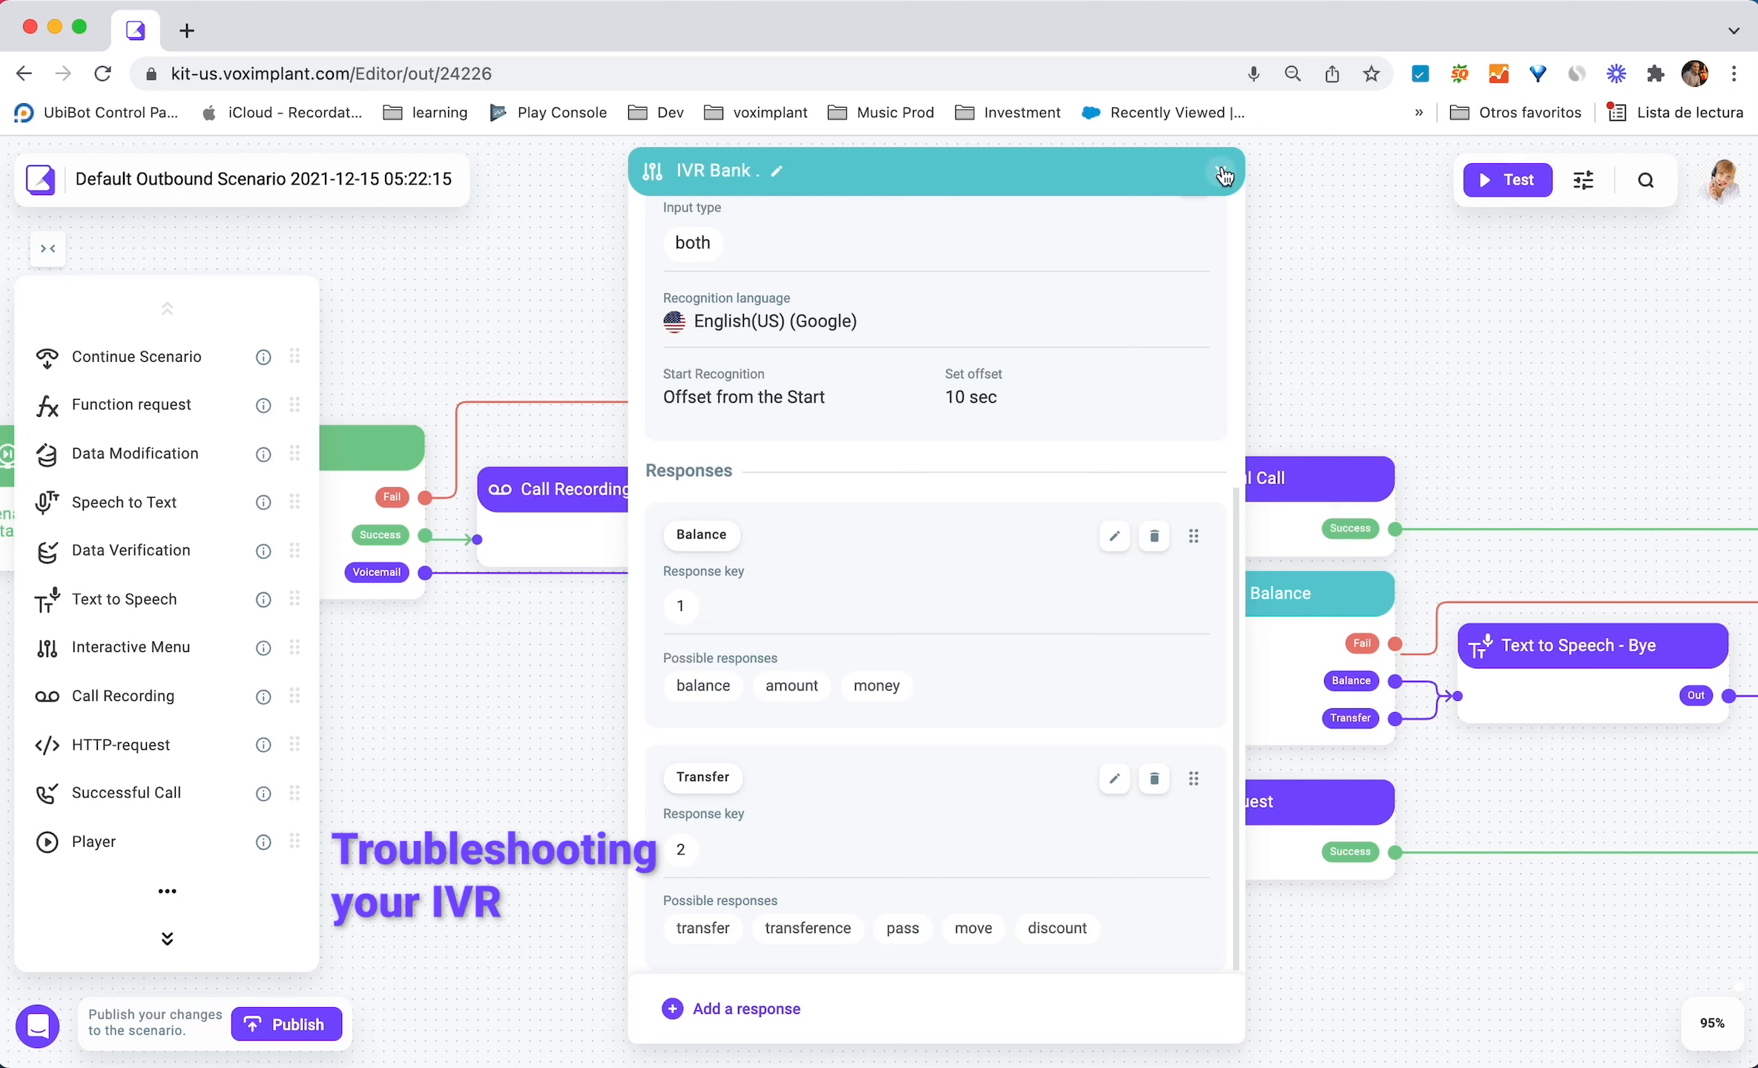
scroll(816, 572, "up", 2)
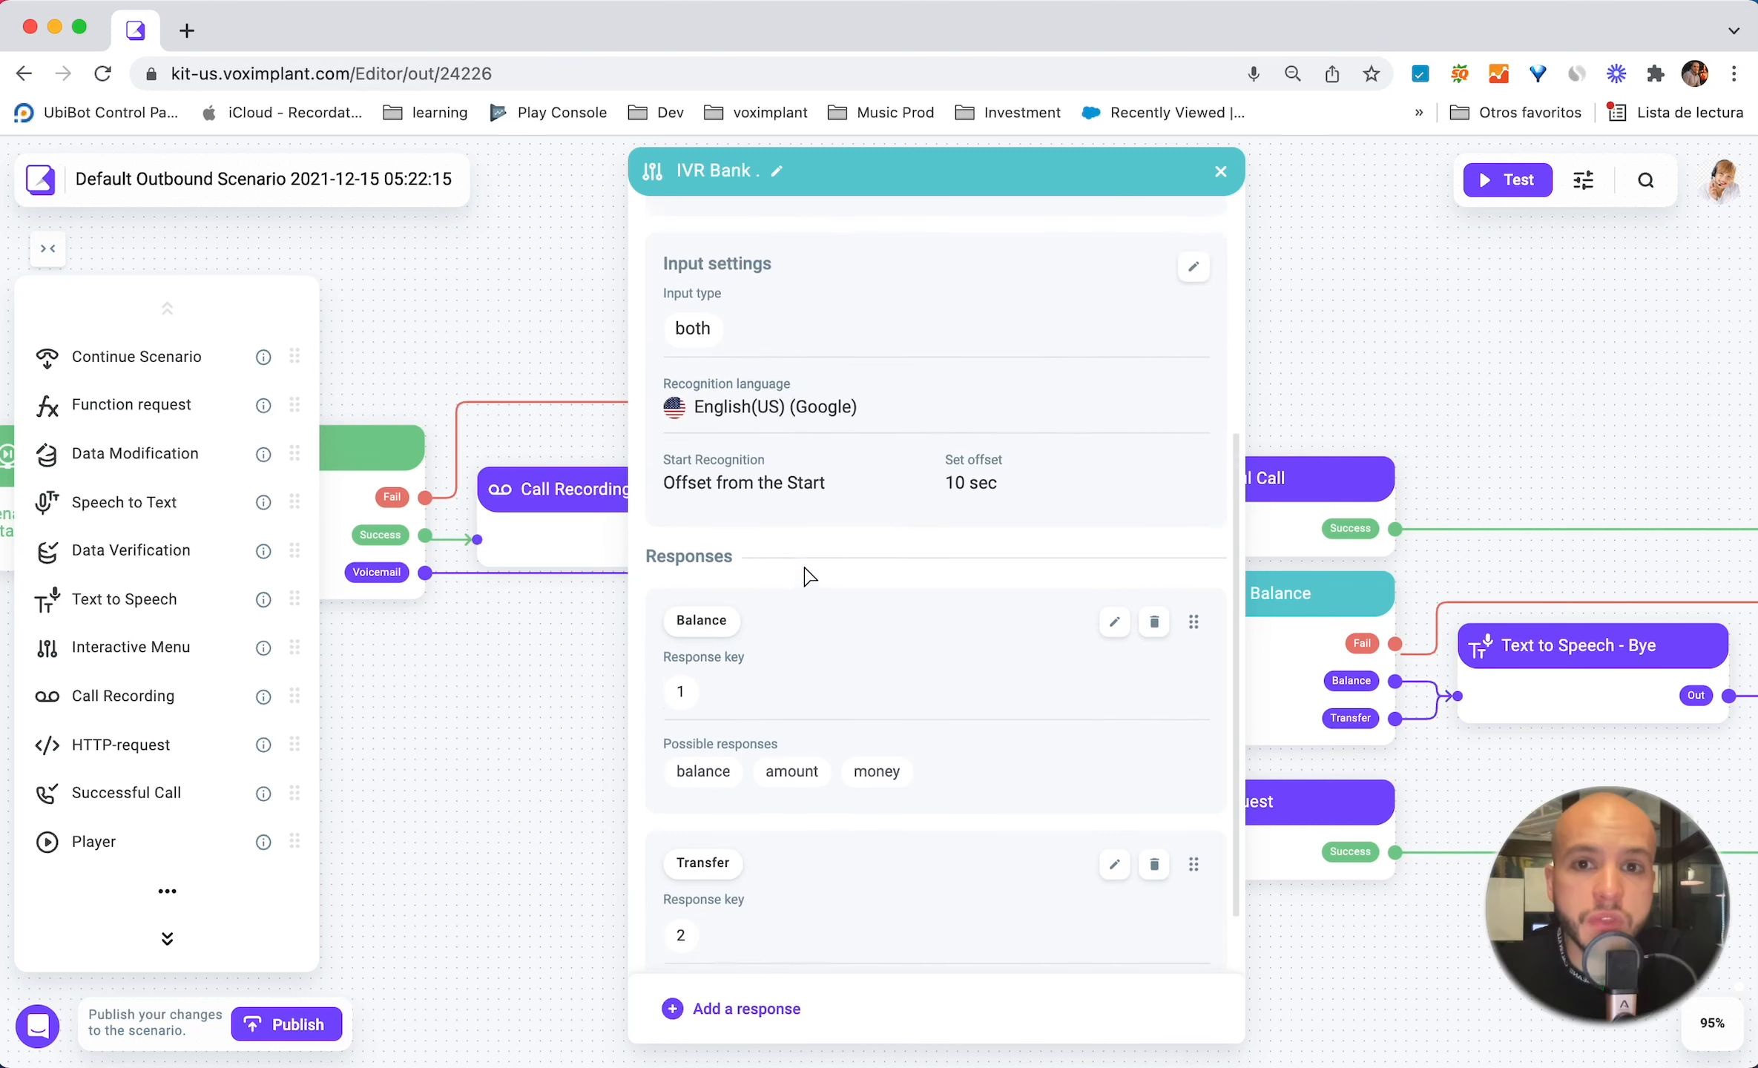
left_click(994, 492)
left_click_drag(1028, 463, 965, 460)
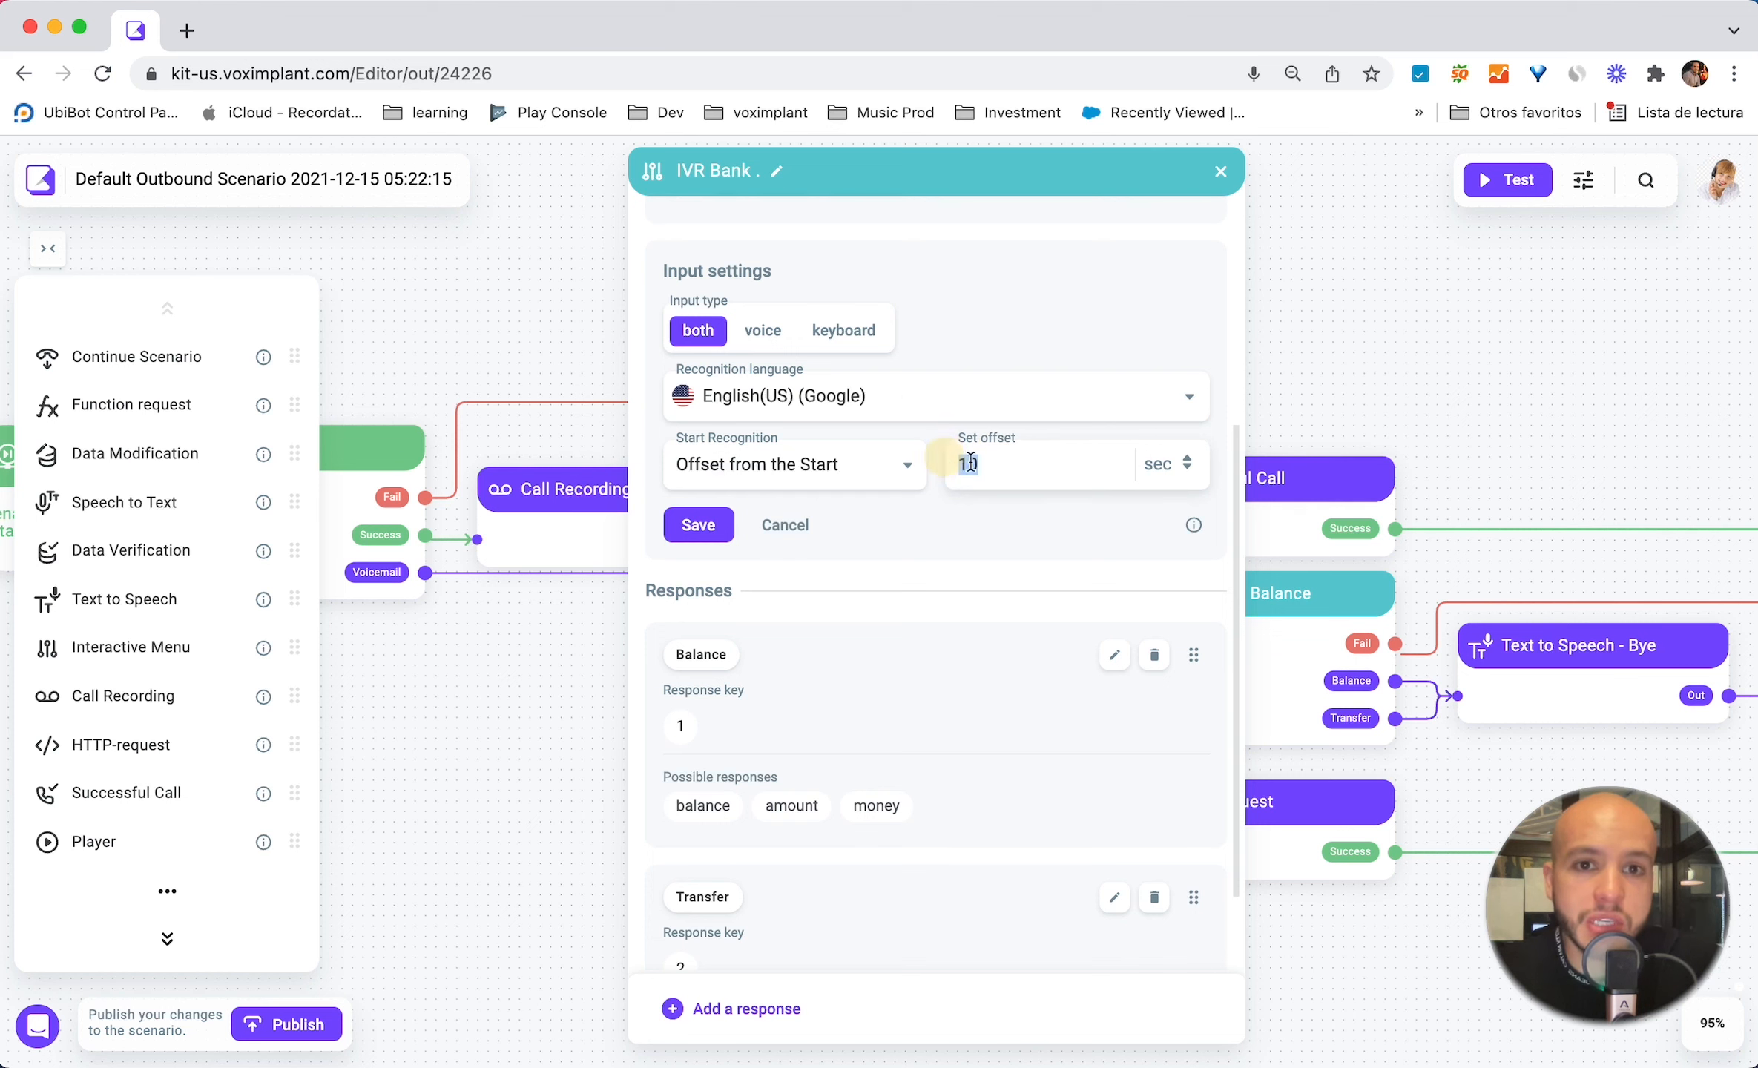
scroll(987, 490, "up", 2)
left_click(1018, 576)
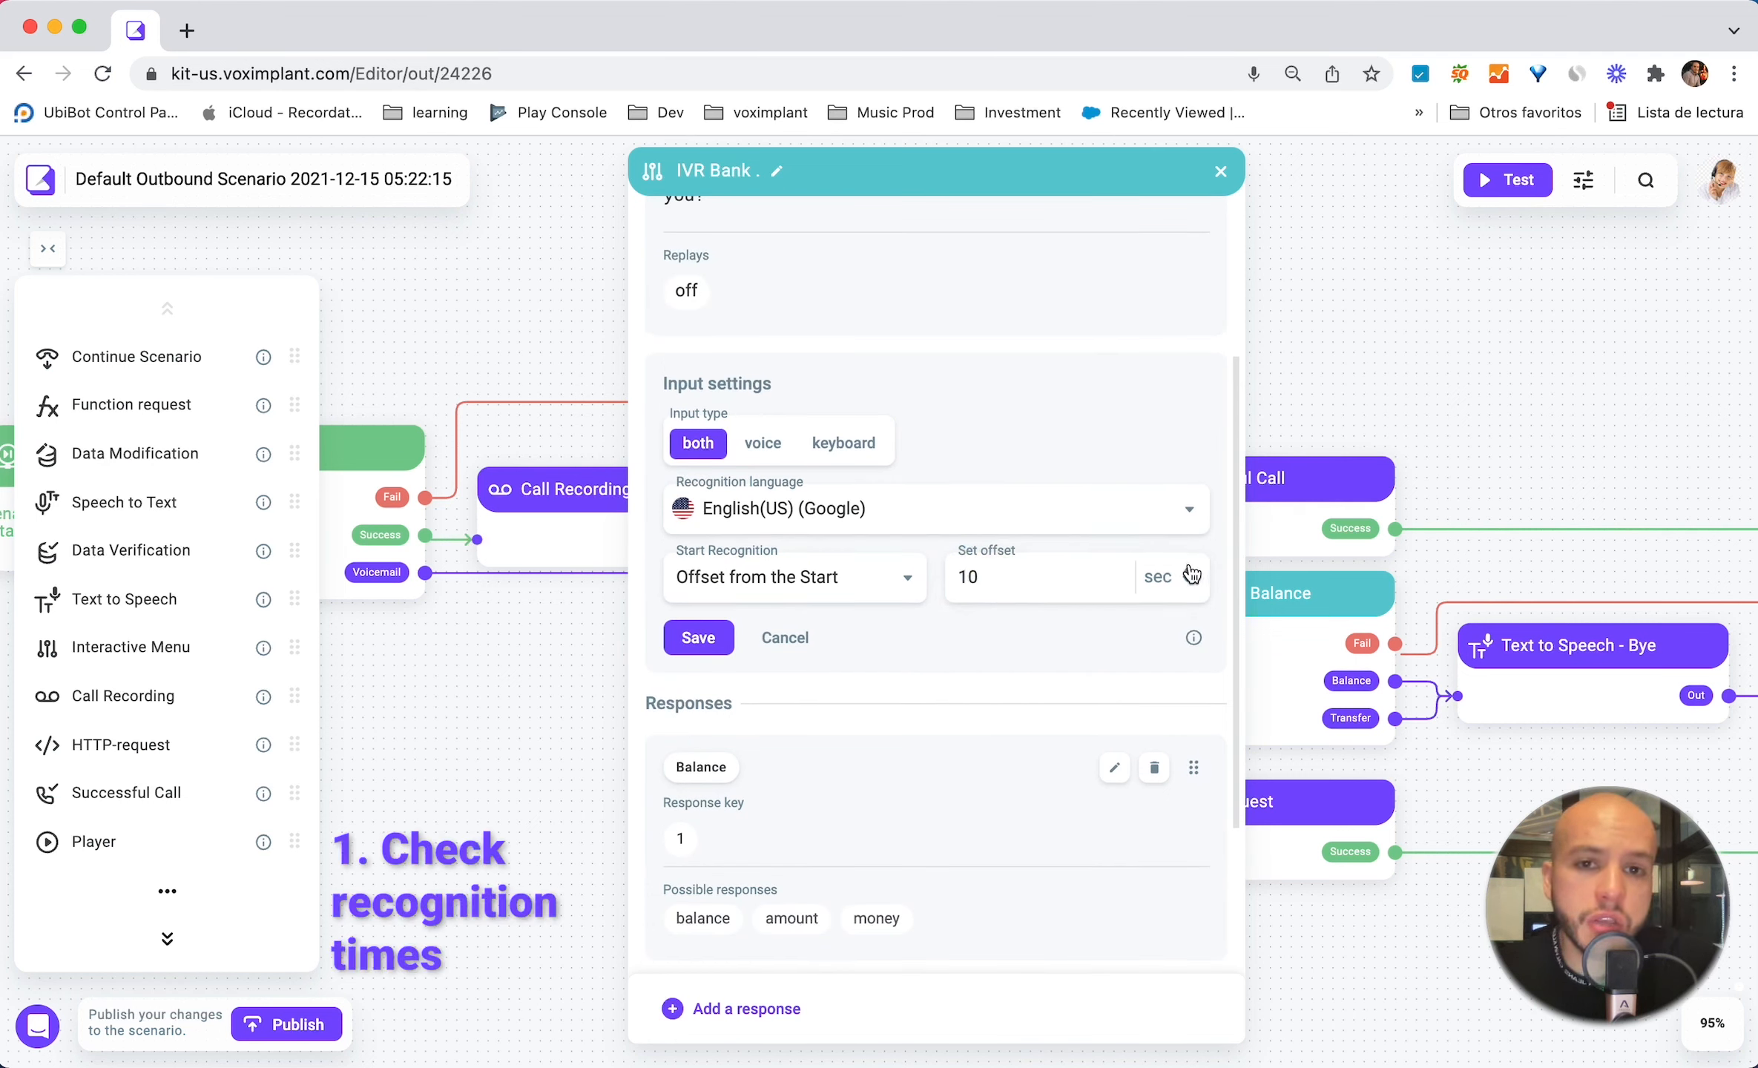
left_click(698, 638)
scroll(956, 666, "down", 3)
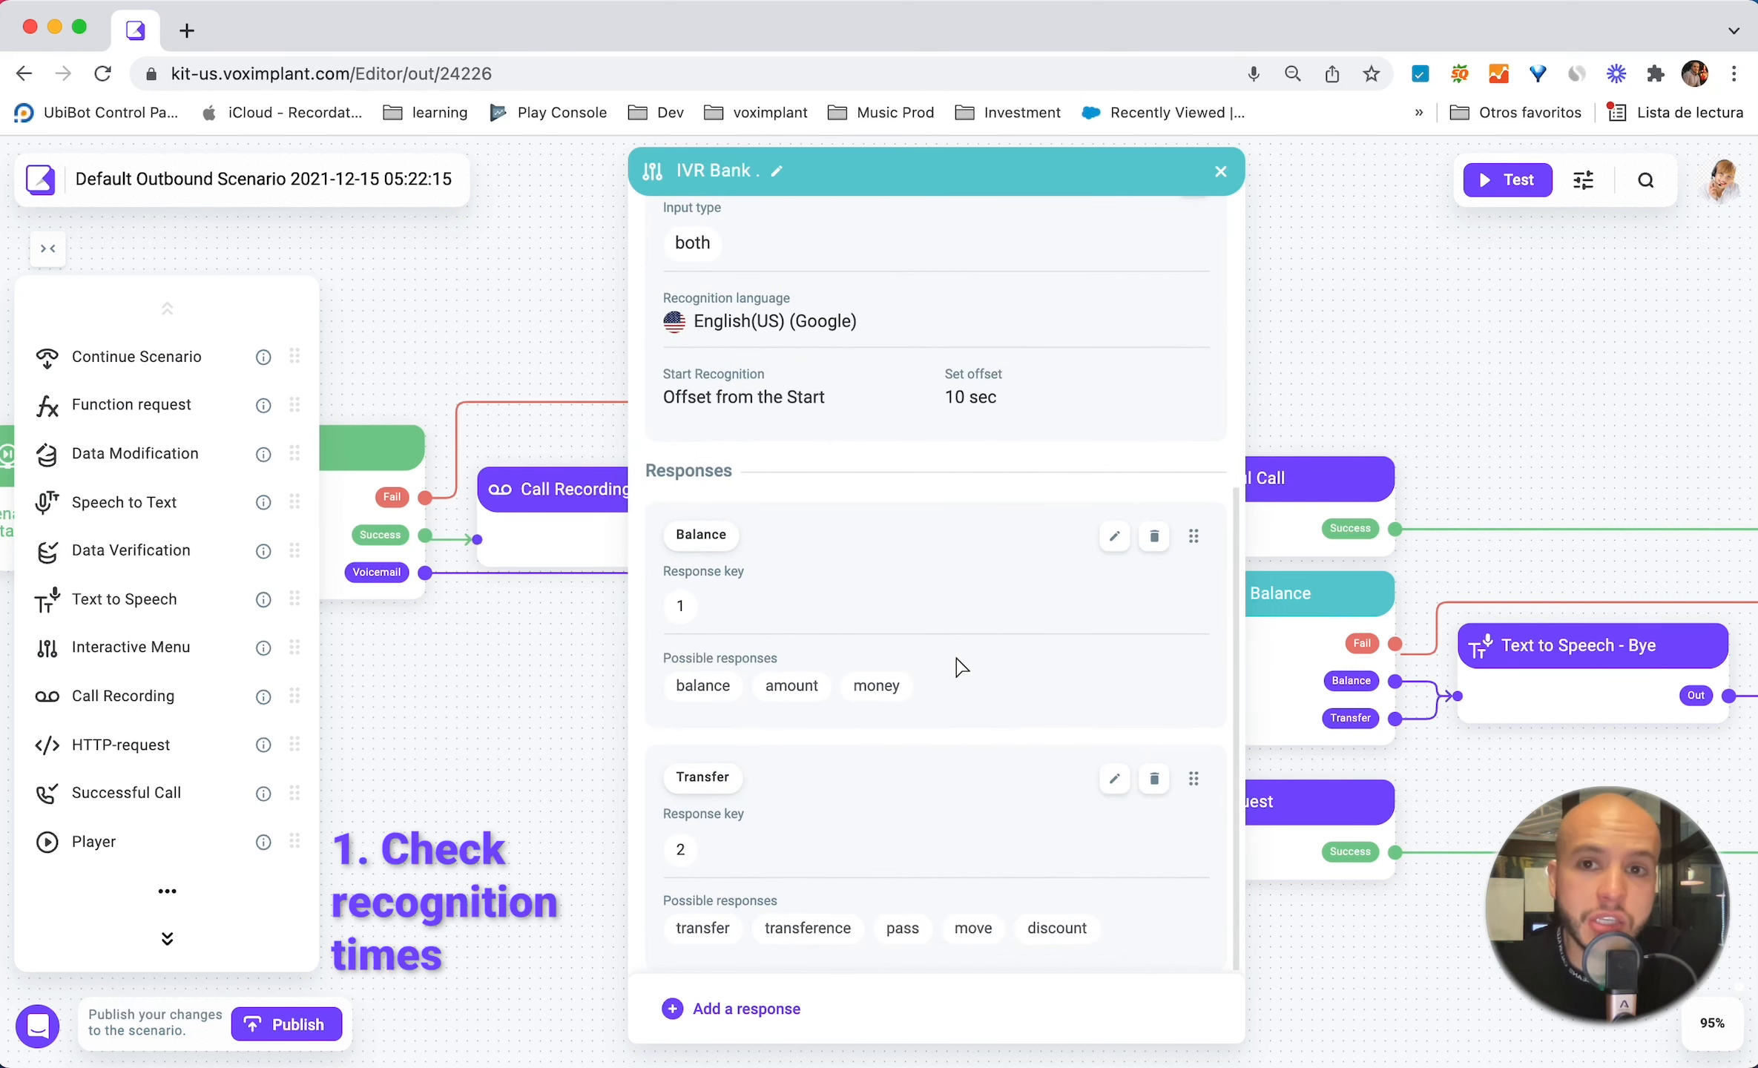
- Examine the response key and possible responses of the Balance port, save them as they are, and review the Transfer port's keywords
left_click(1117, 537)
left_click(957, 775)
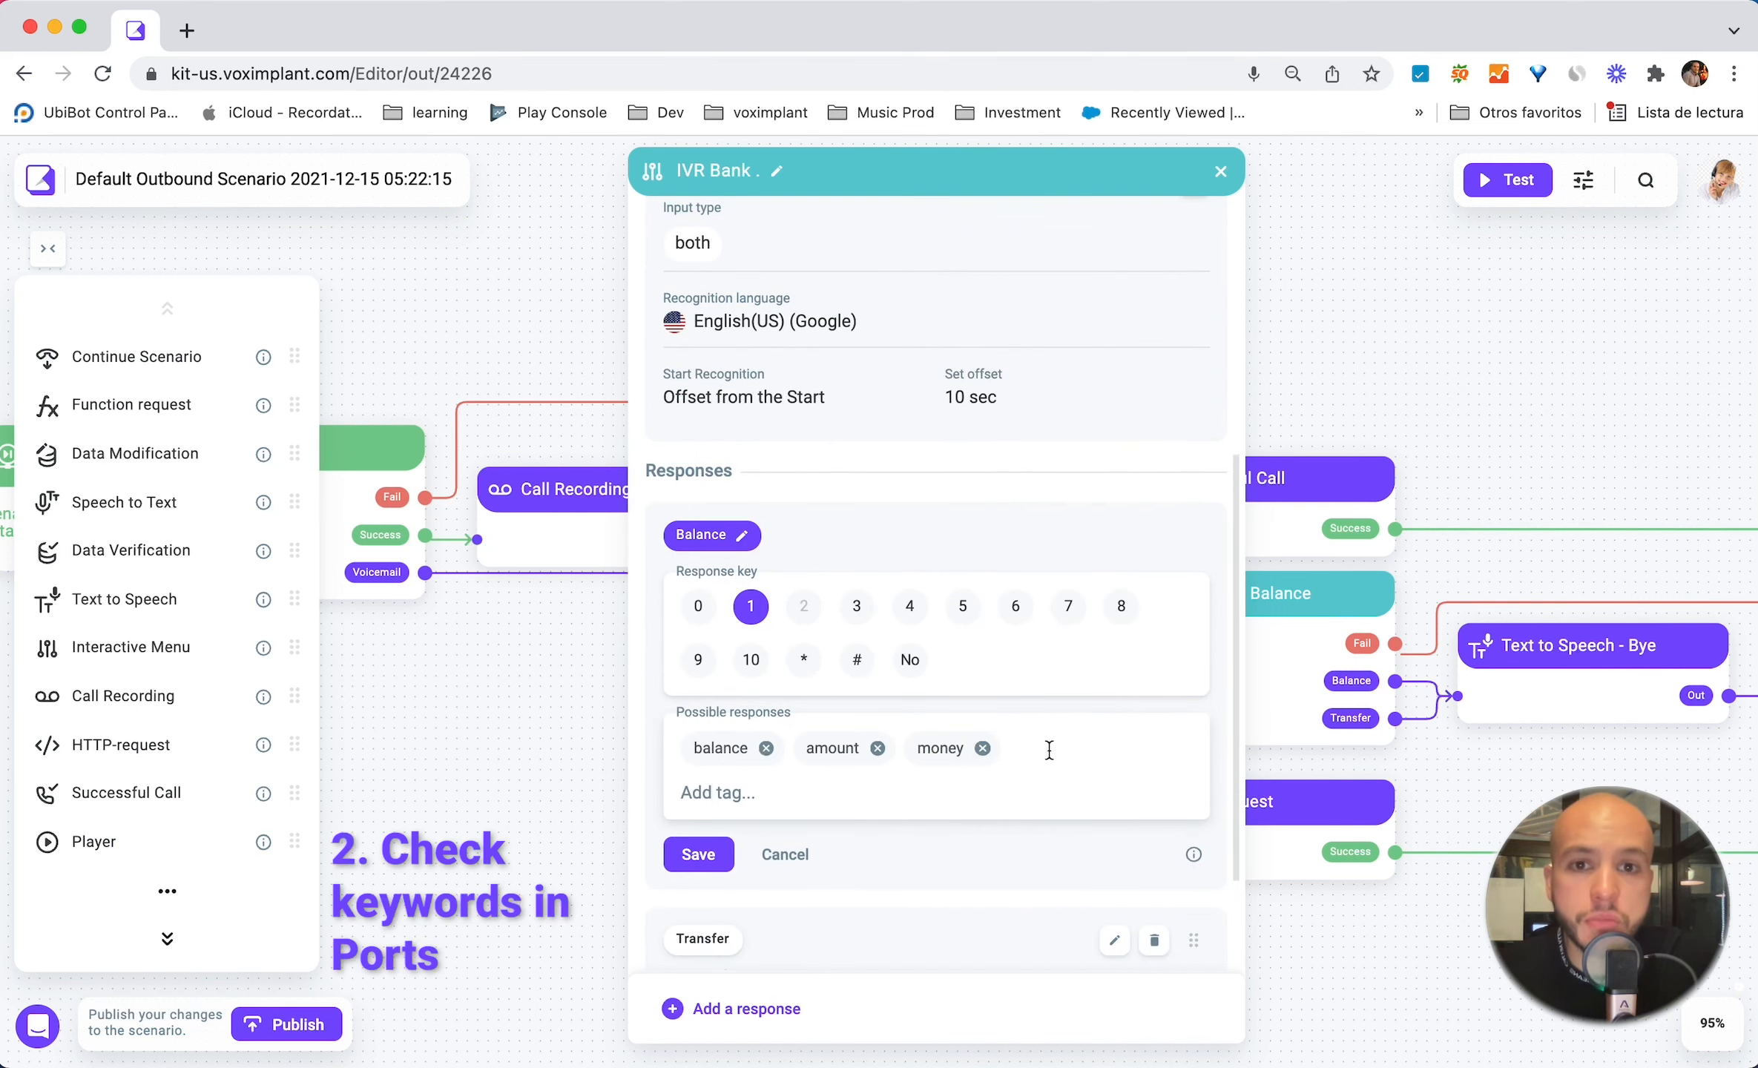
left_click(1048, 751)
scroll(854, 741, "down", 2)
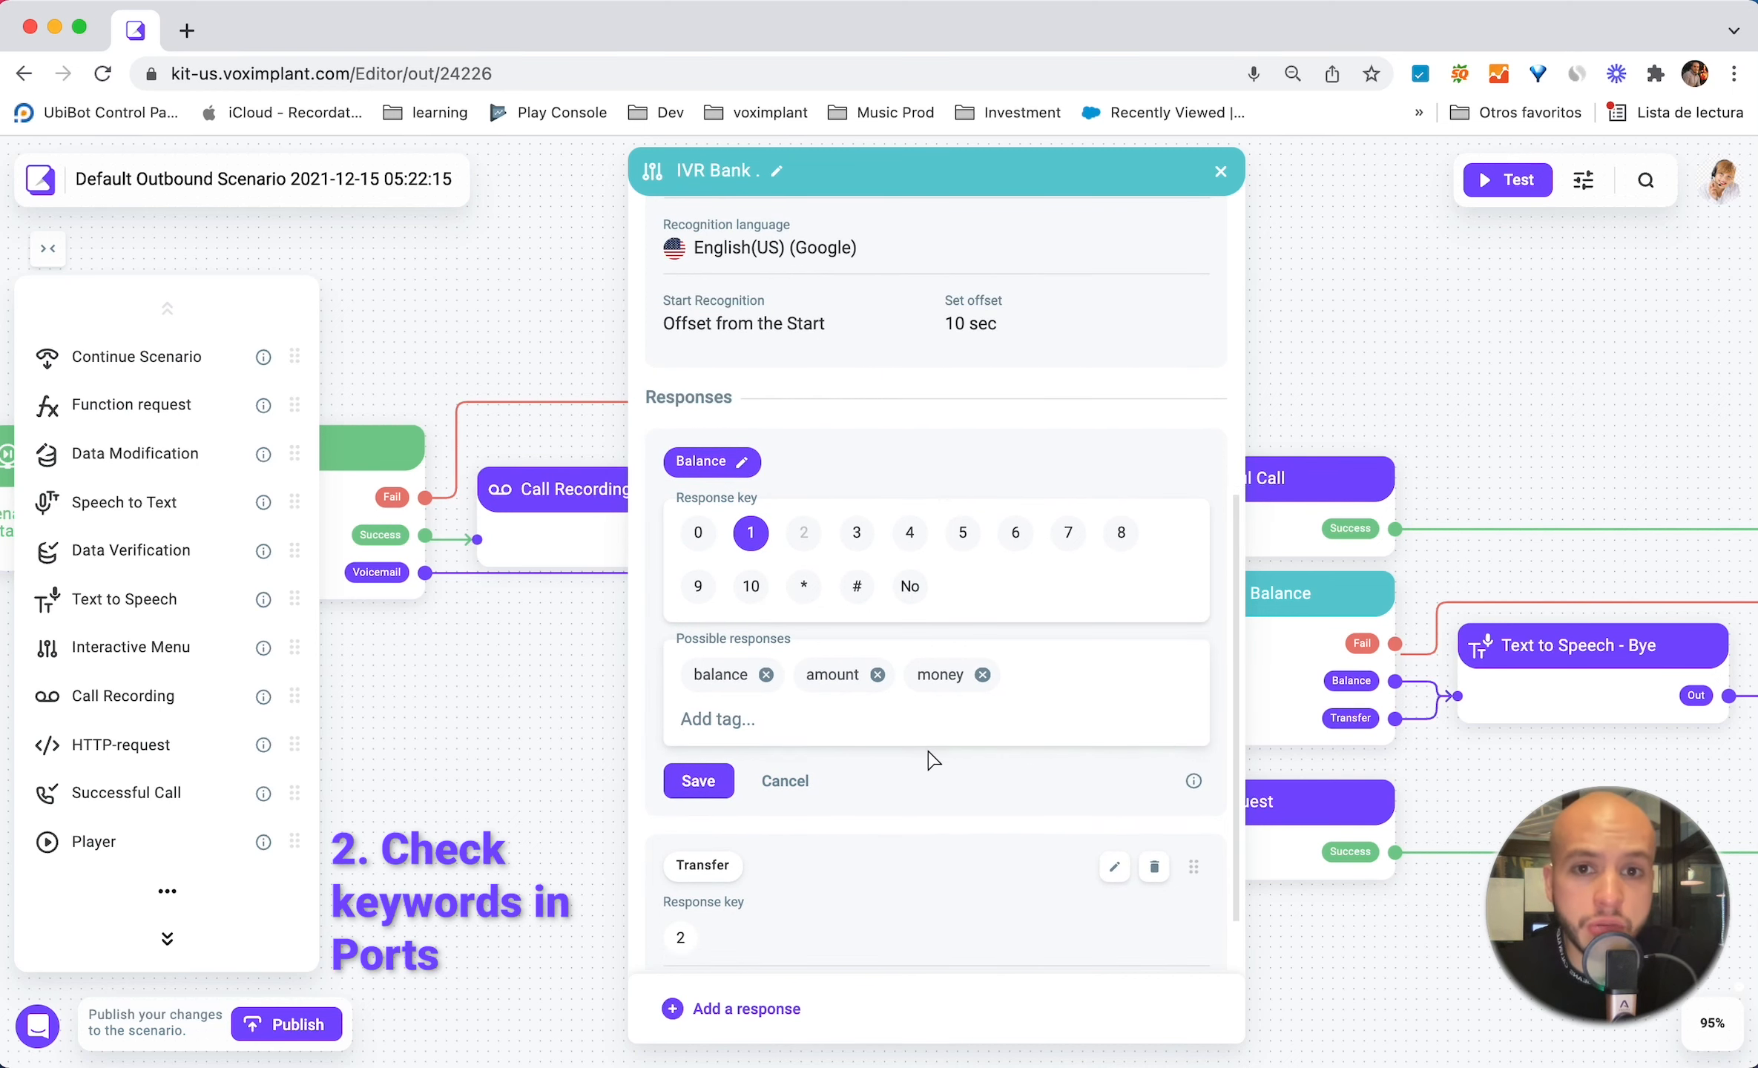
scroll(931, 756, "down", 2)
left_click(705, 698)
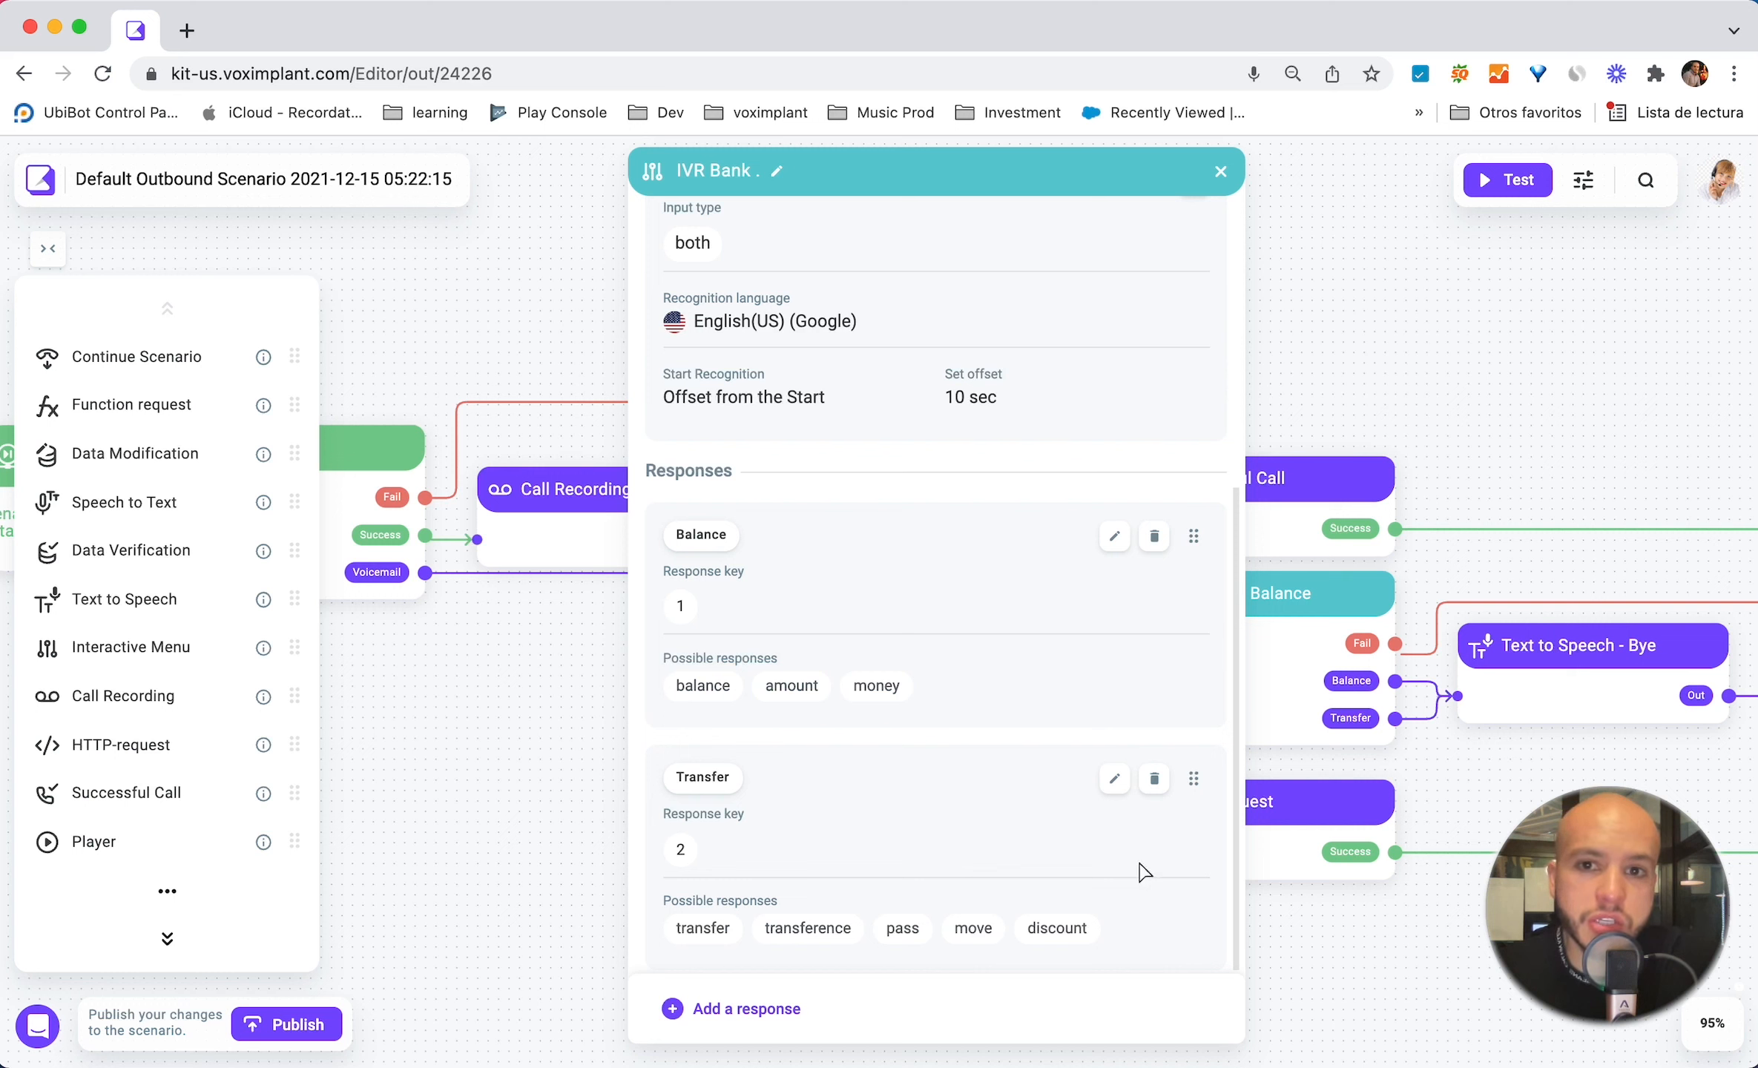
scroll(985, 549, "up", 2)
scroll(985, 549, "down", 2)
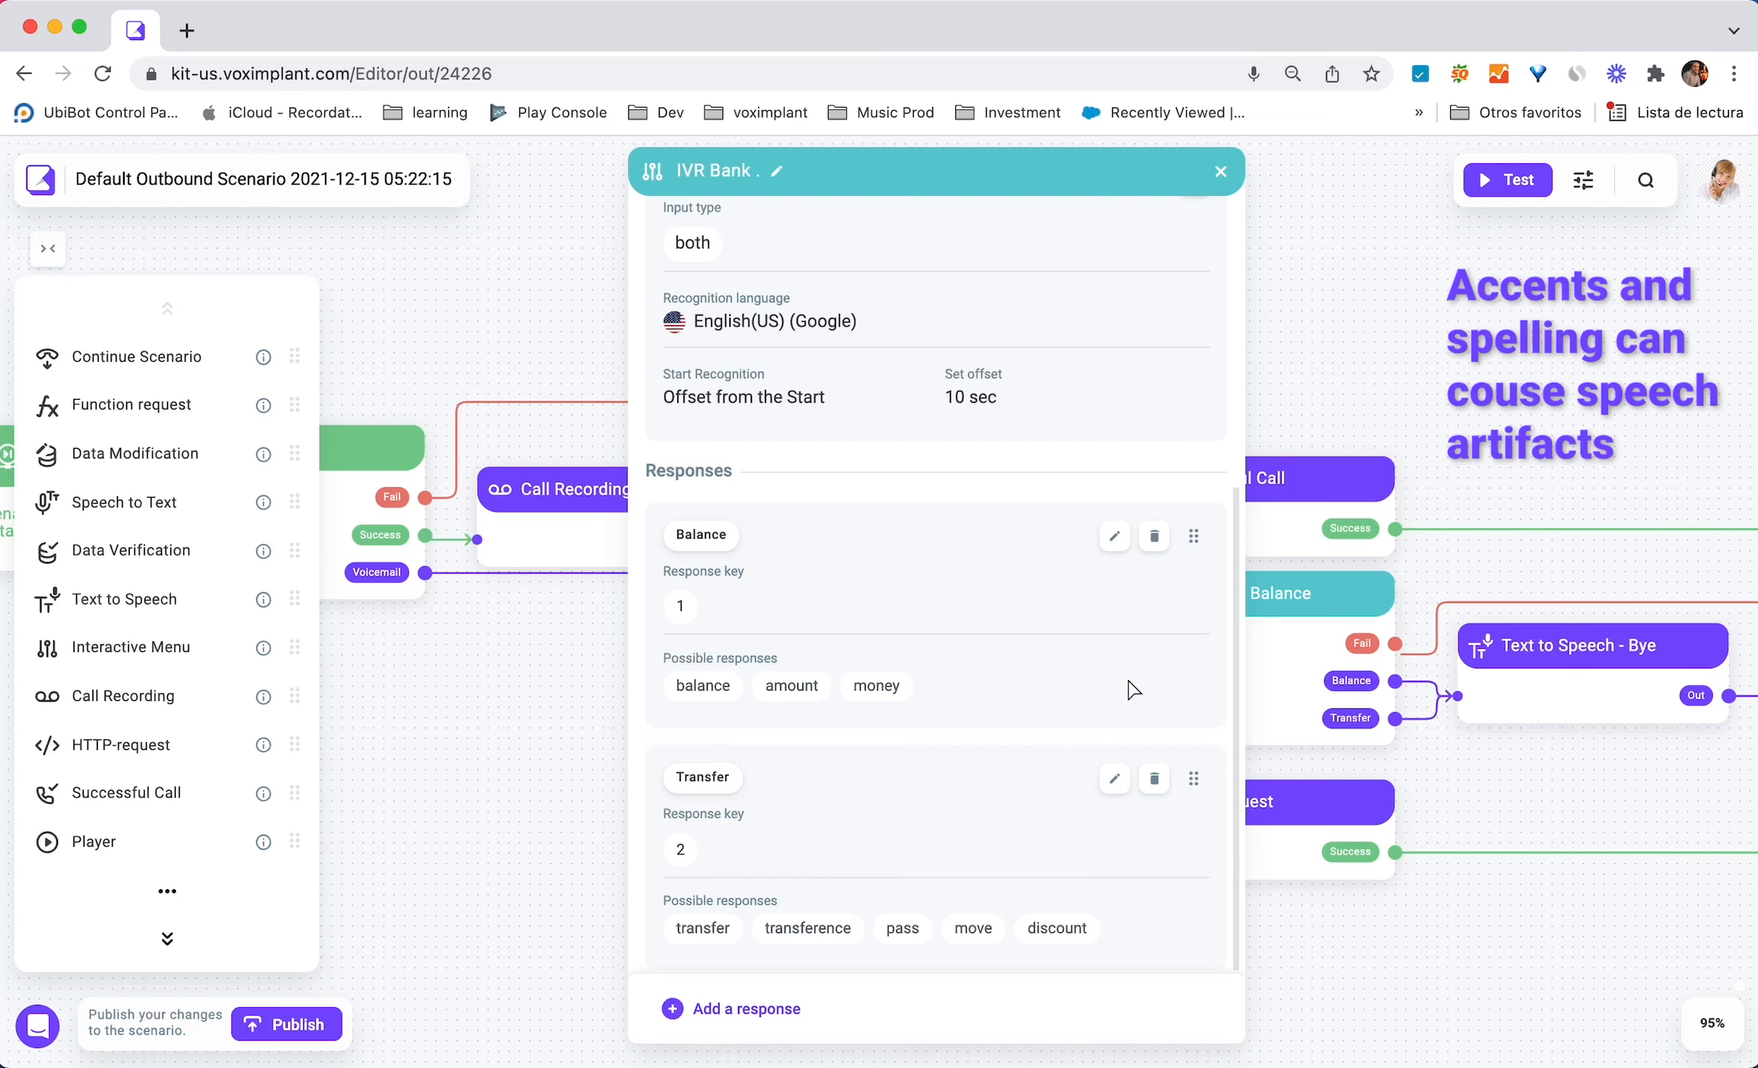
- Search the recognition languages for "span" to view the Spanish variants, and save the input settings without choosing one
scroll(1037, 904, "up", 6)
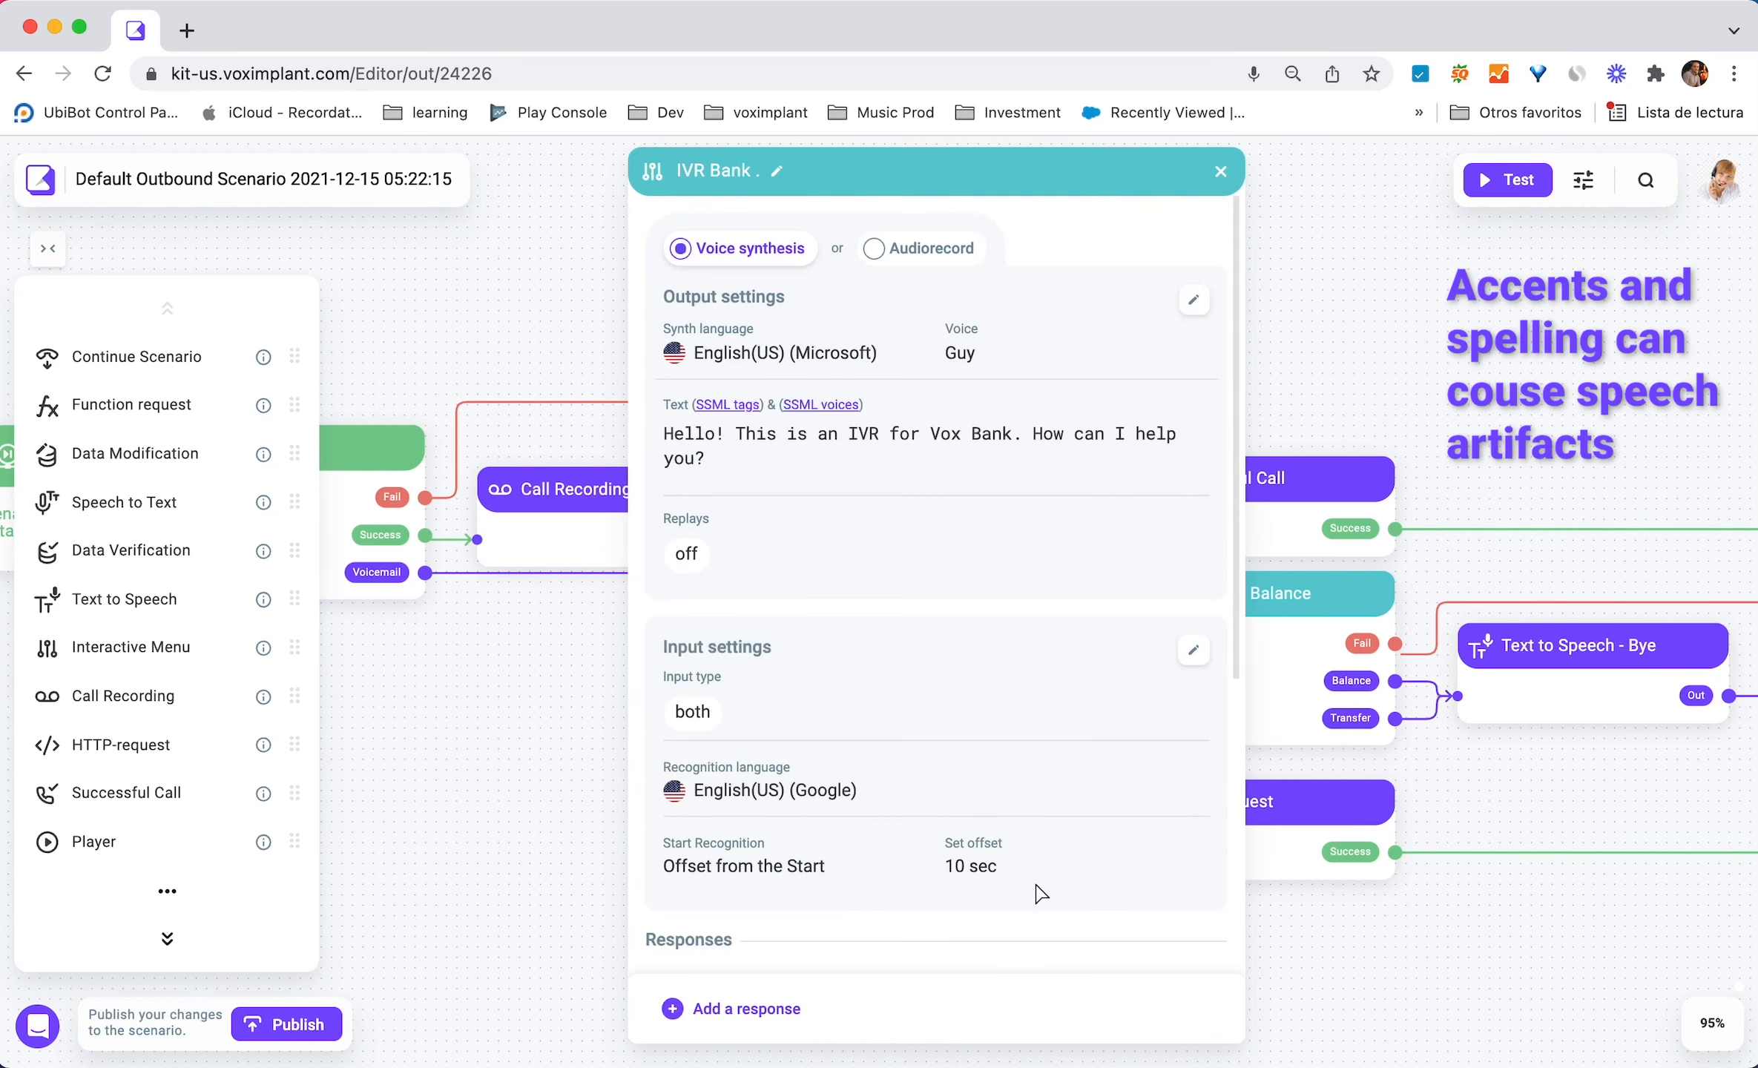
left_click(887, 778)
left_click(867, 779)
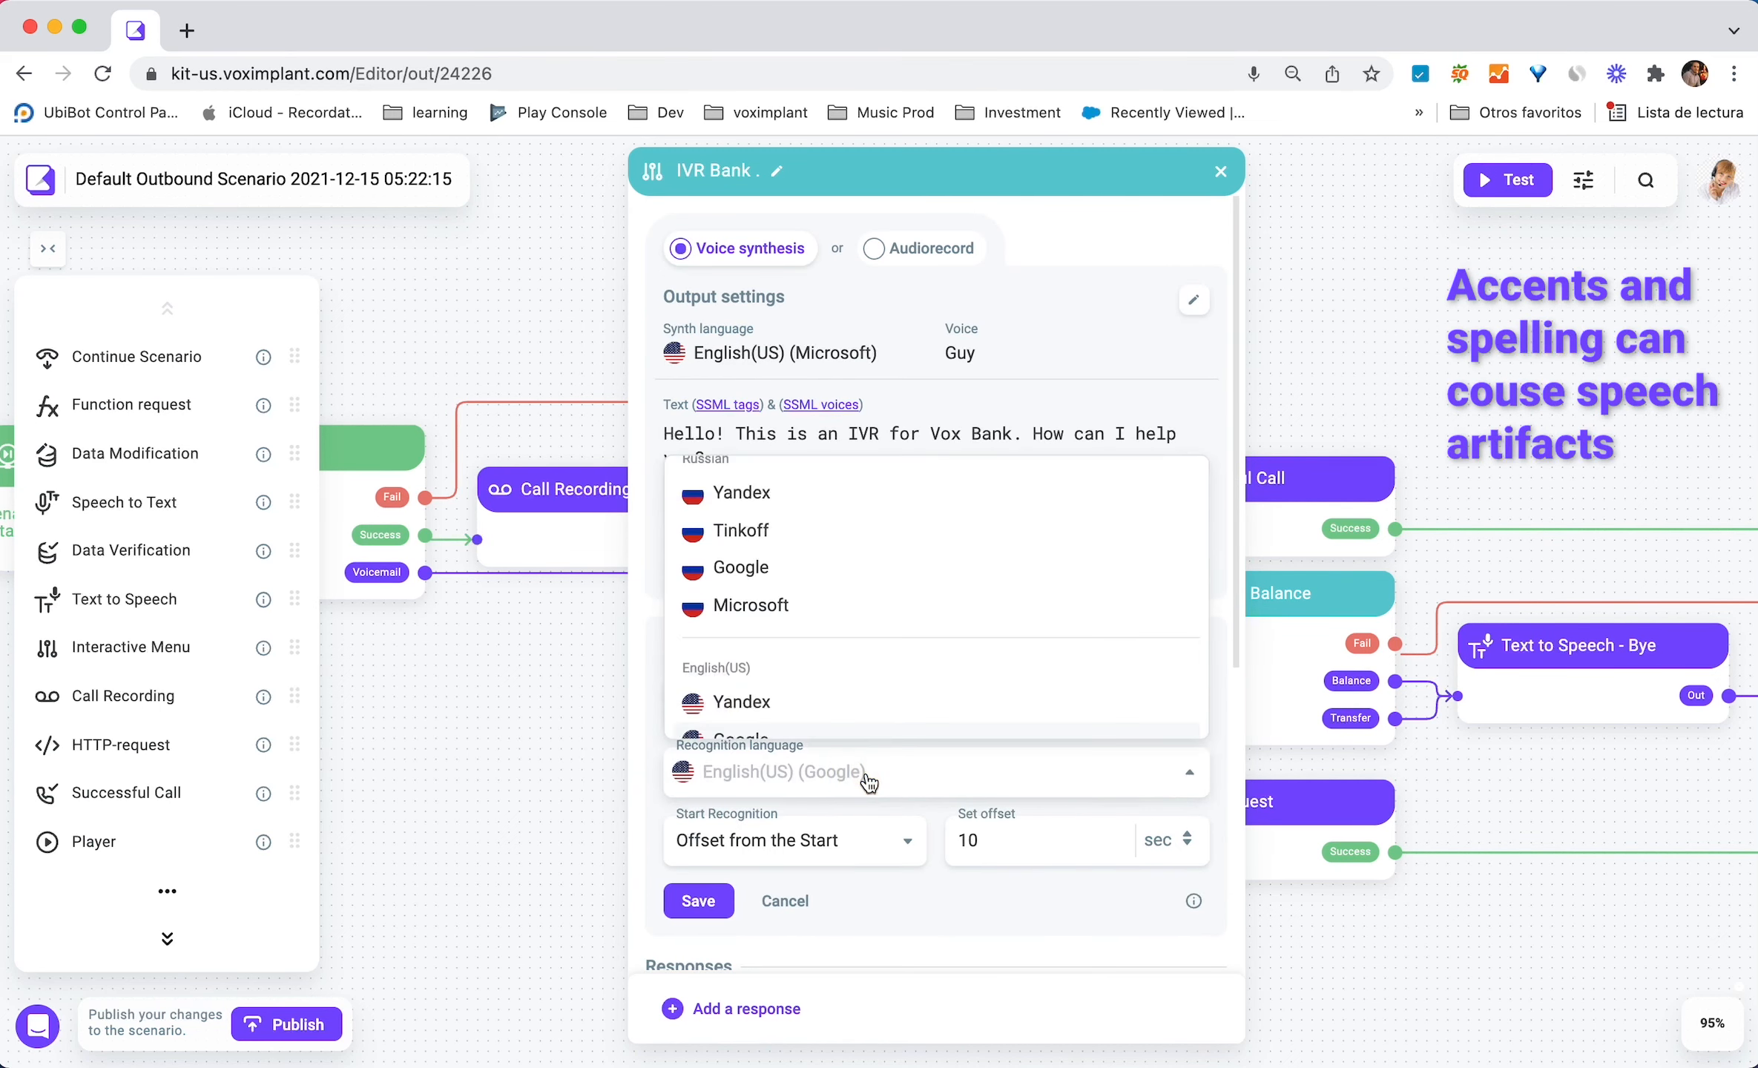
type("span")
scroll(980, 567, "down", 1)
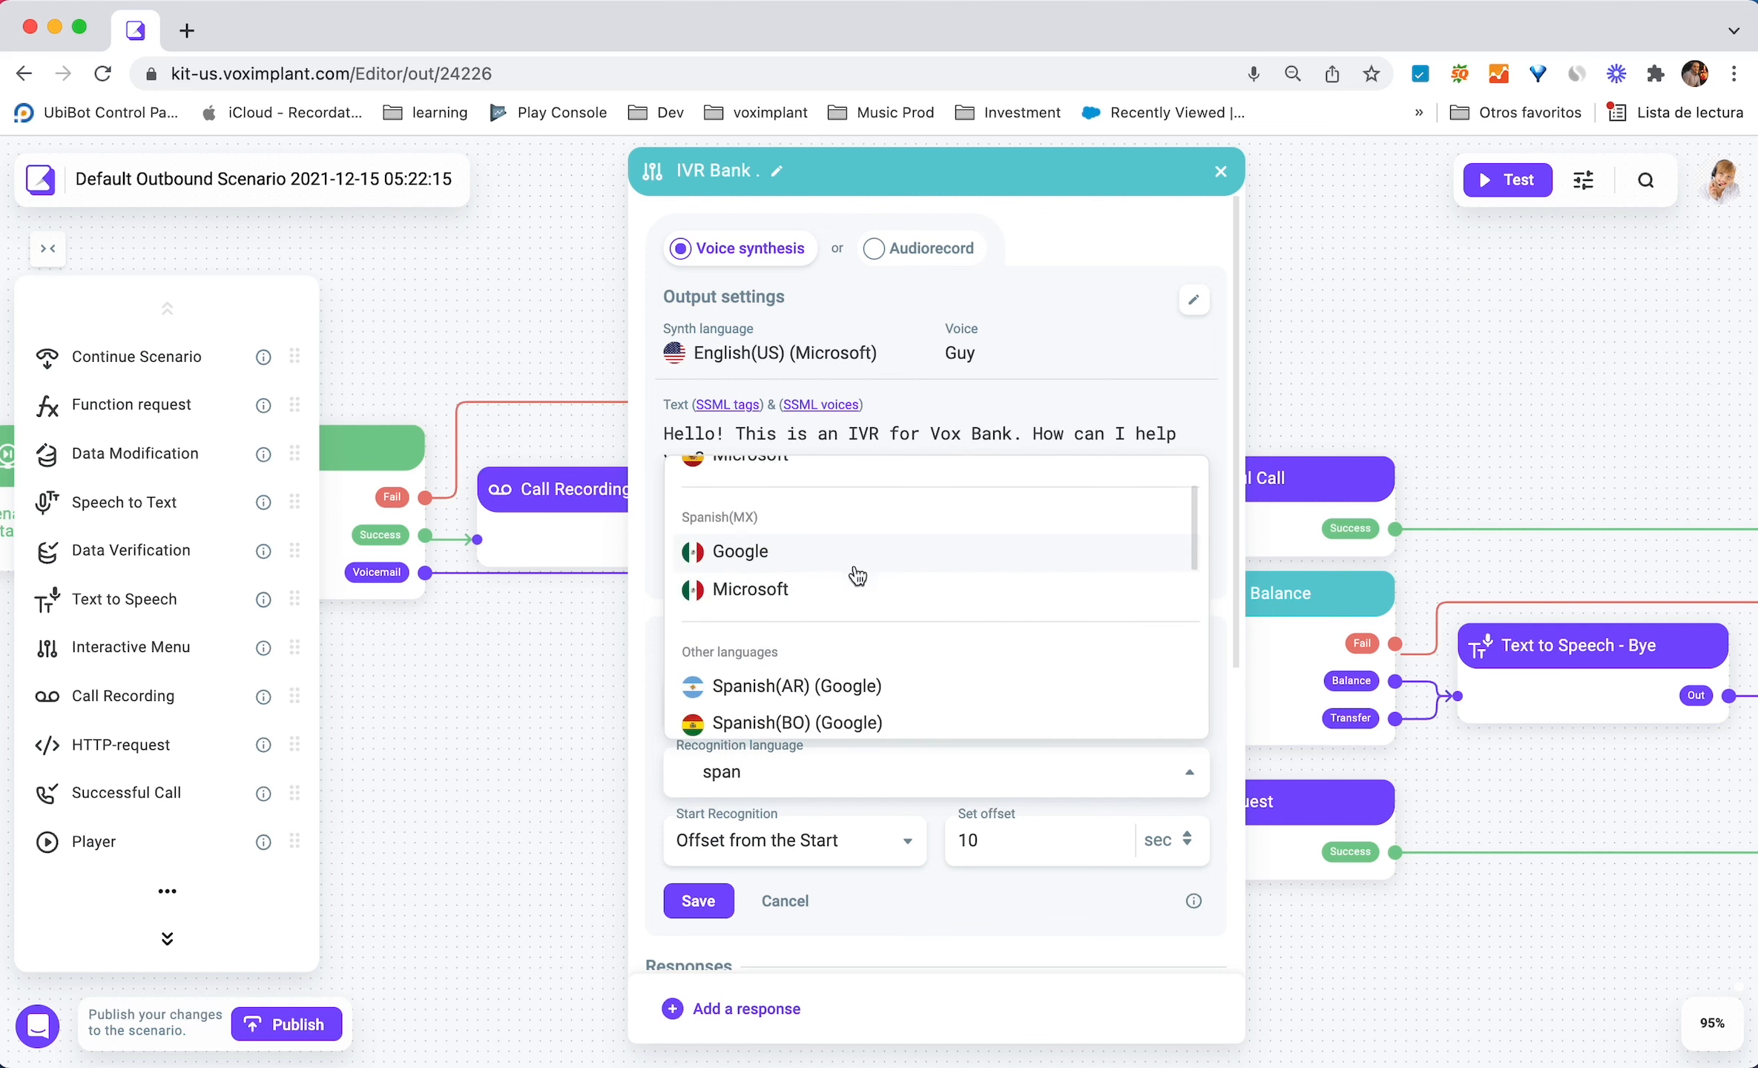
scroll(985, 543, "down", 2)
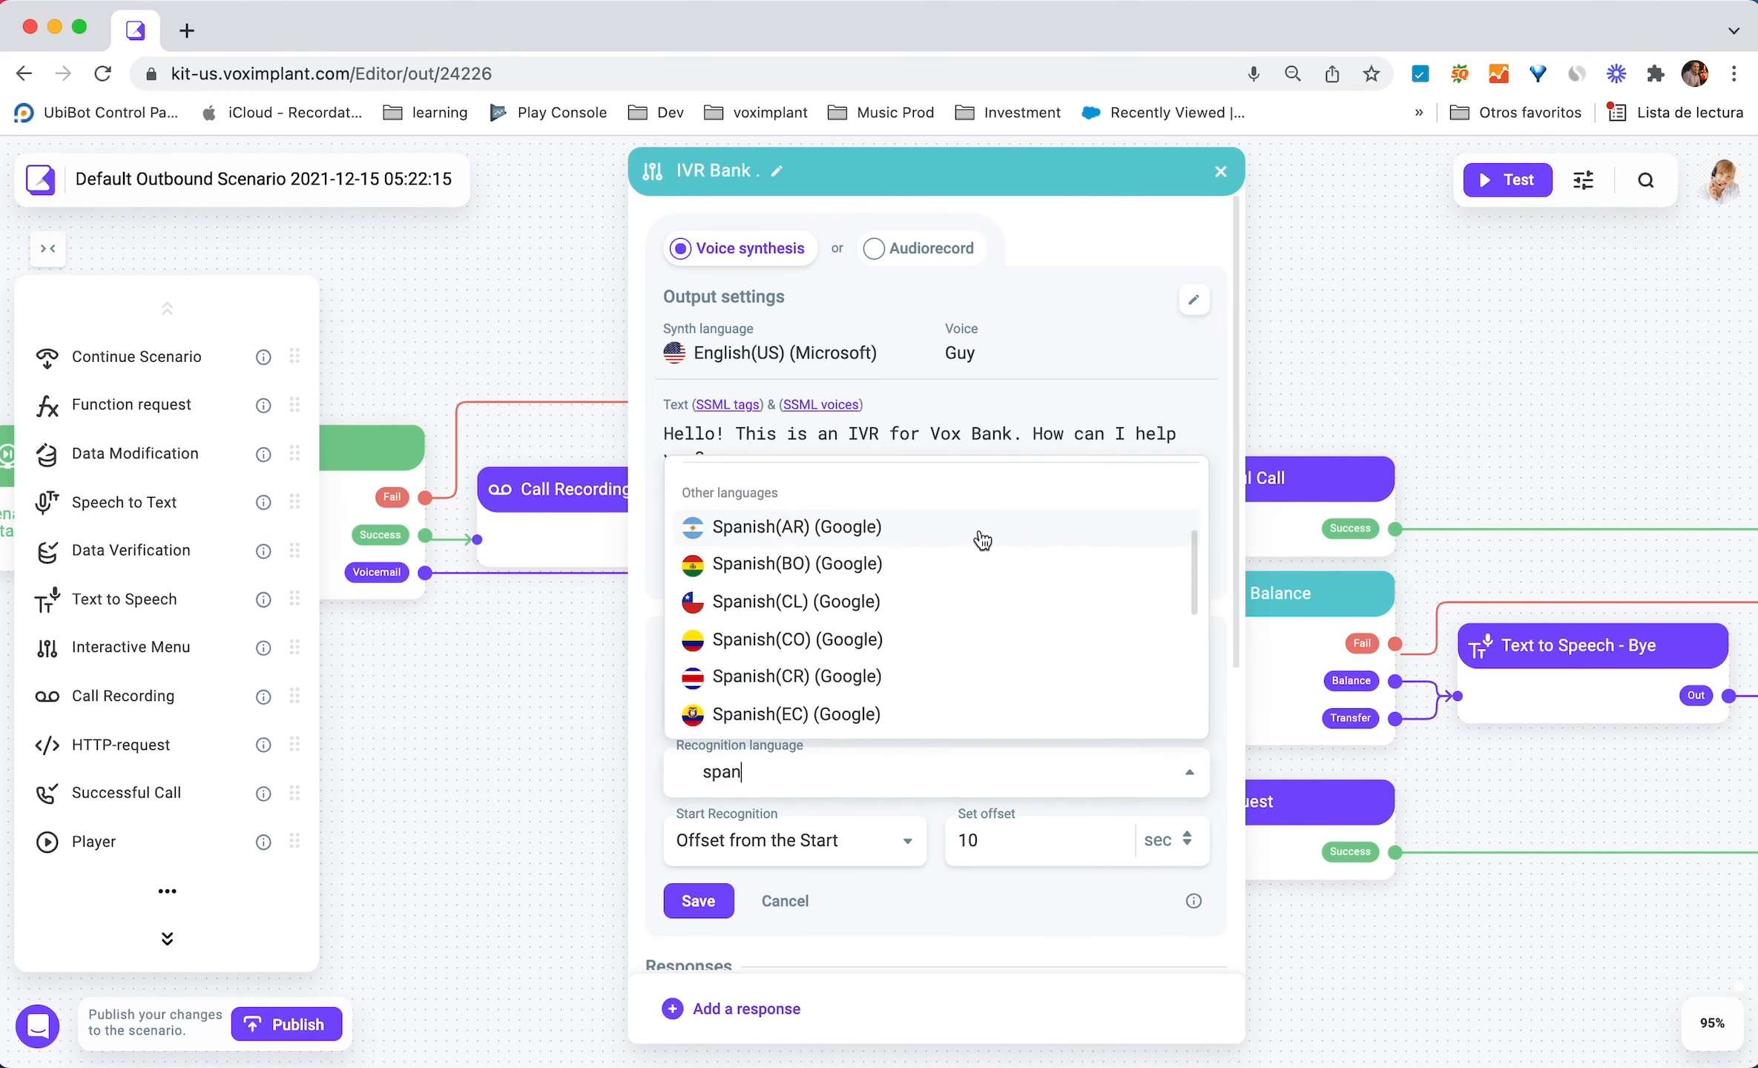
left_click(1164, 393)
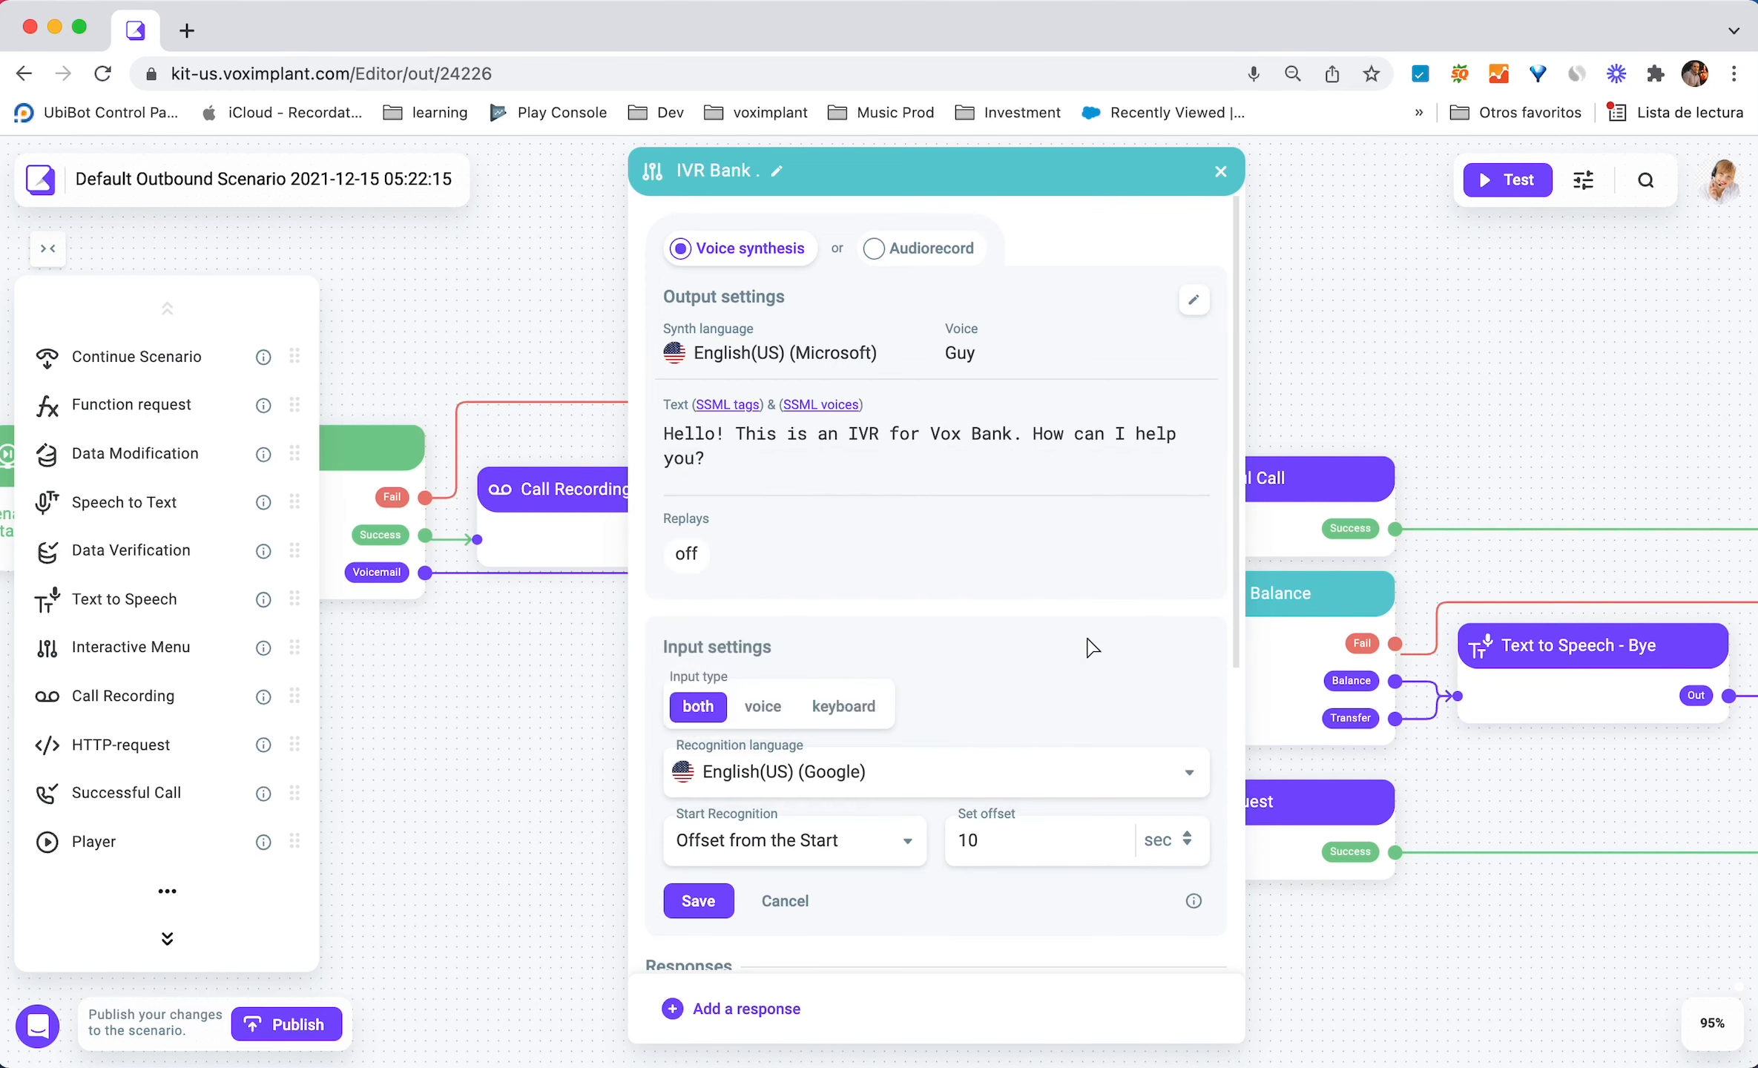
left_click(699, 901)
- Search the synth languages for "span" to view the Spanish voice providers, save without choosing one, and close the block's settings
scroll(910, 638, "down", 6)
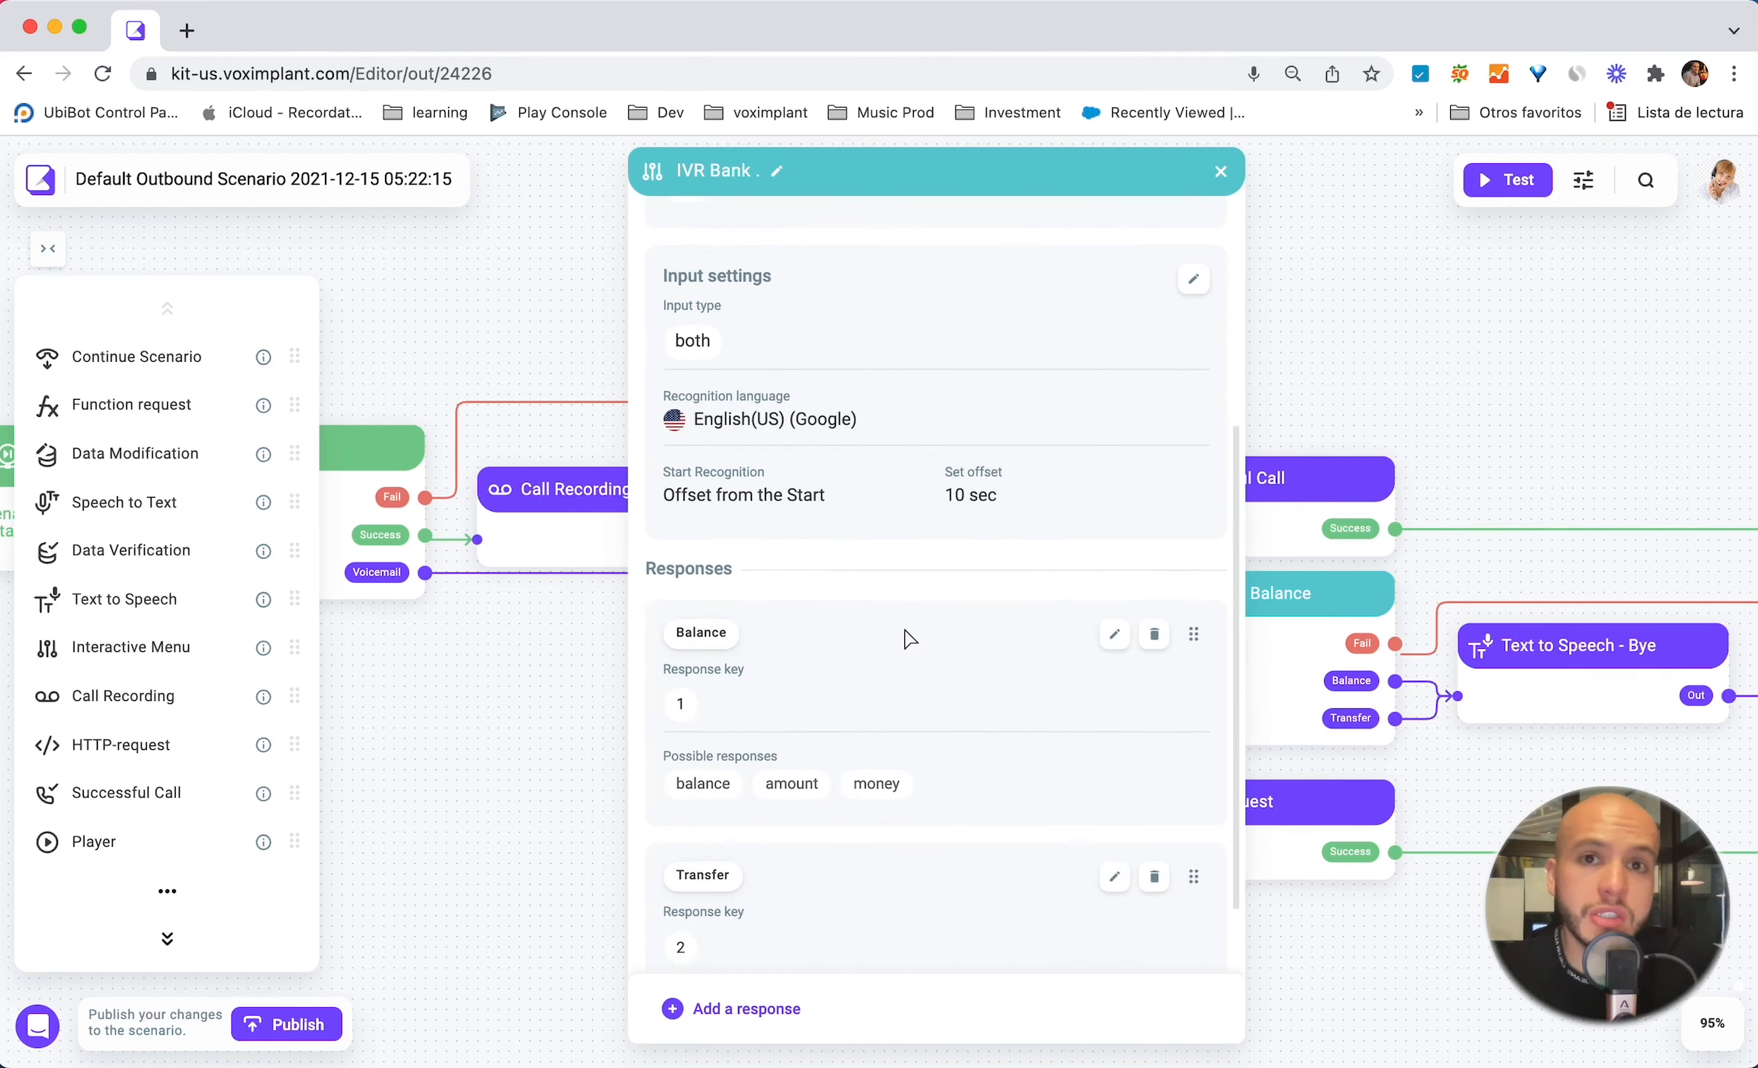
scroll(910, 638, "up", 6)
left_click(845, 345)
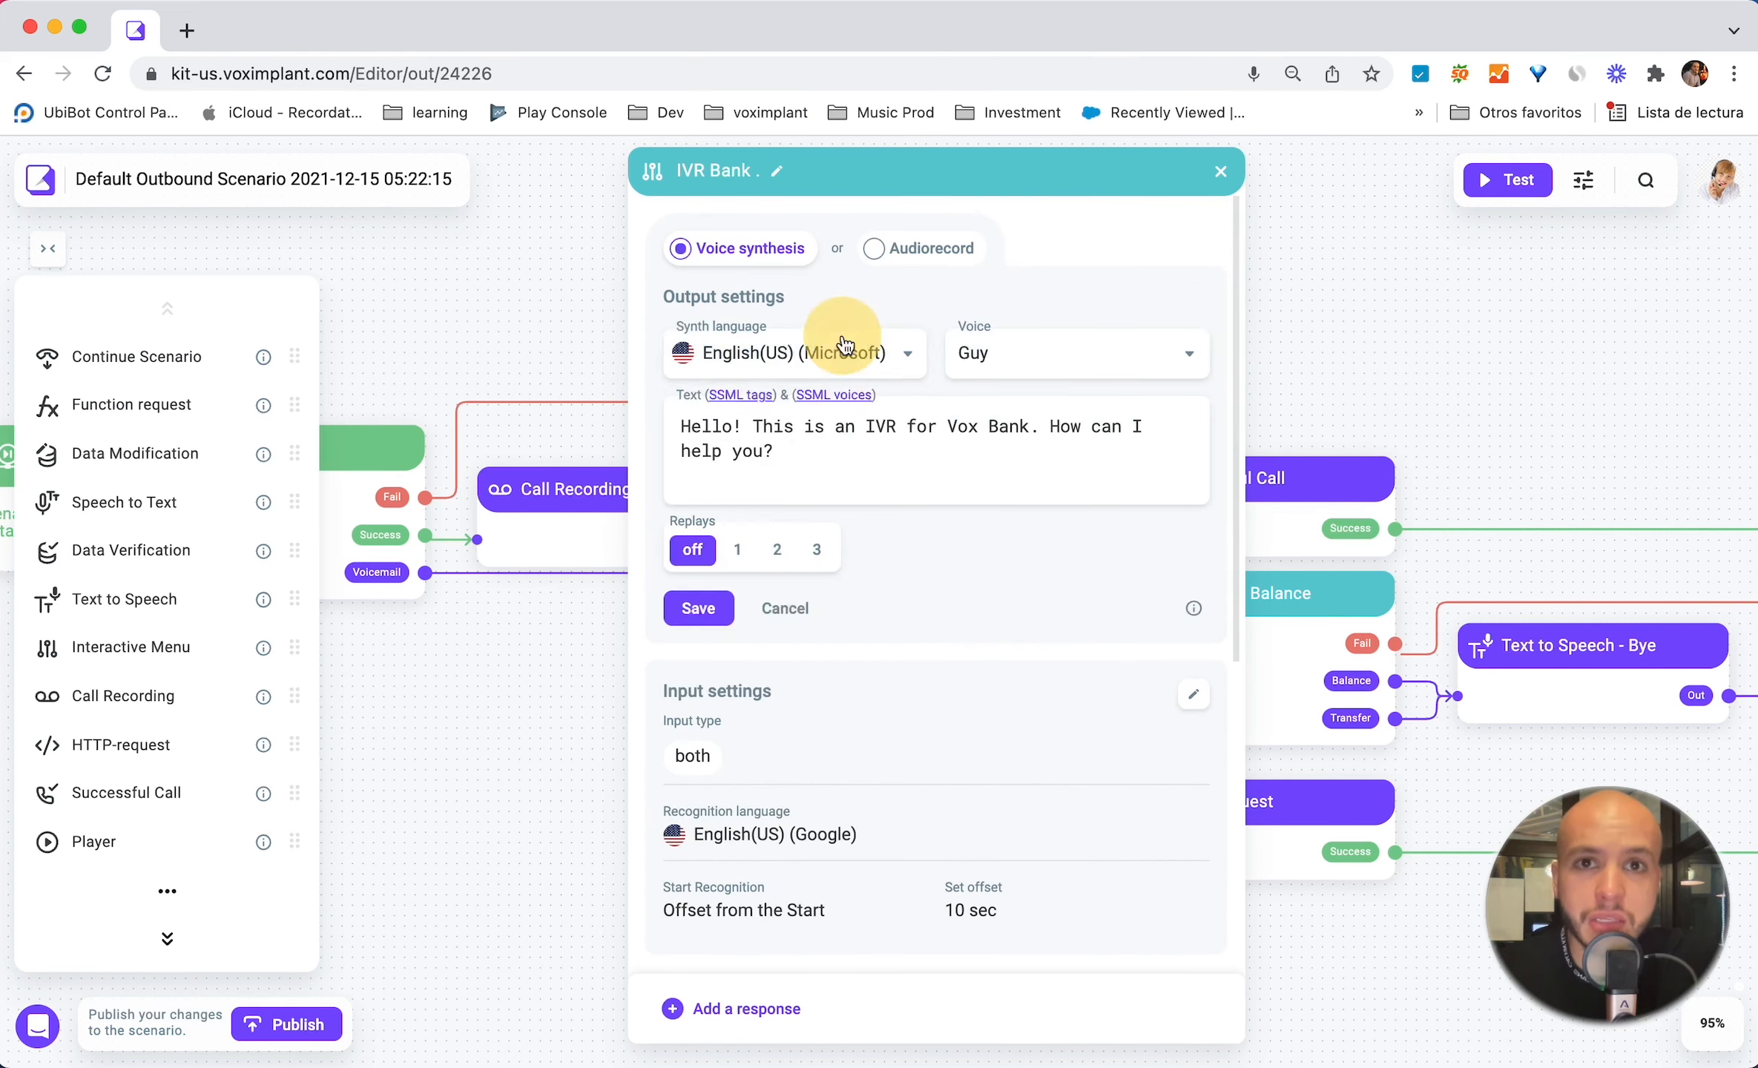
left_click(829, 354)
type("span")
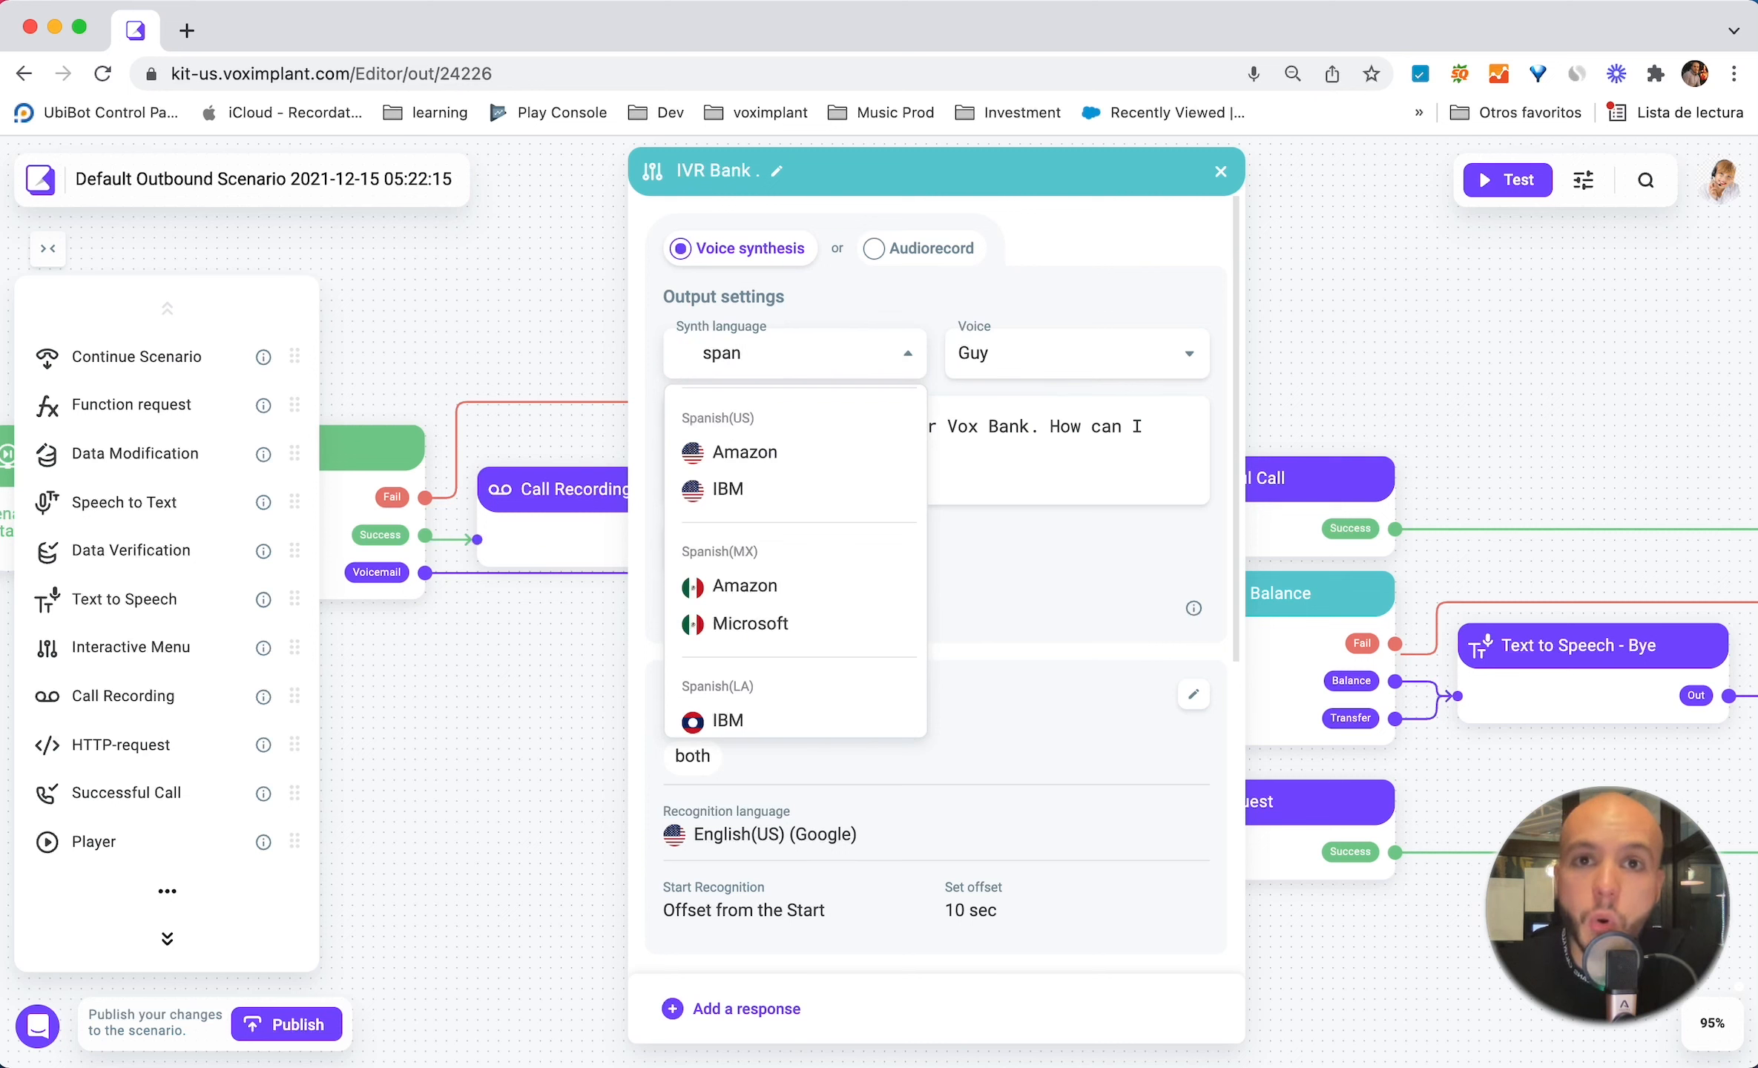
left_click(1006, 295)
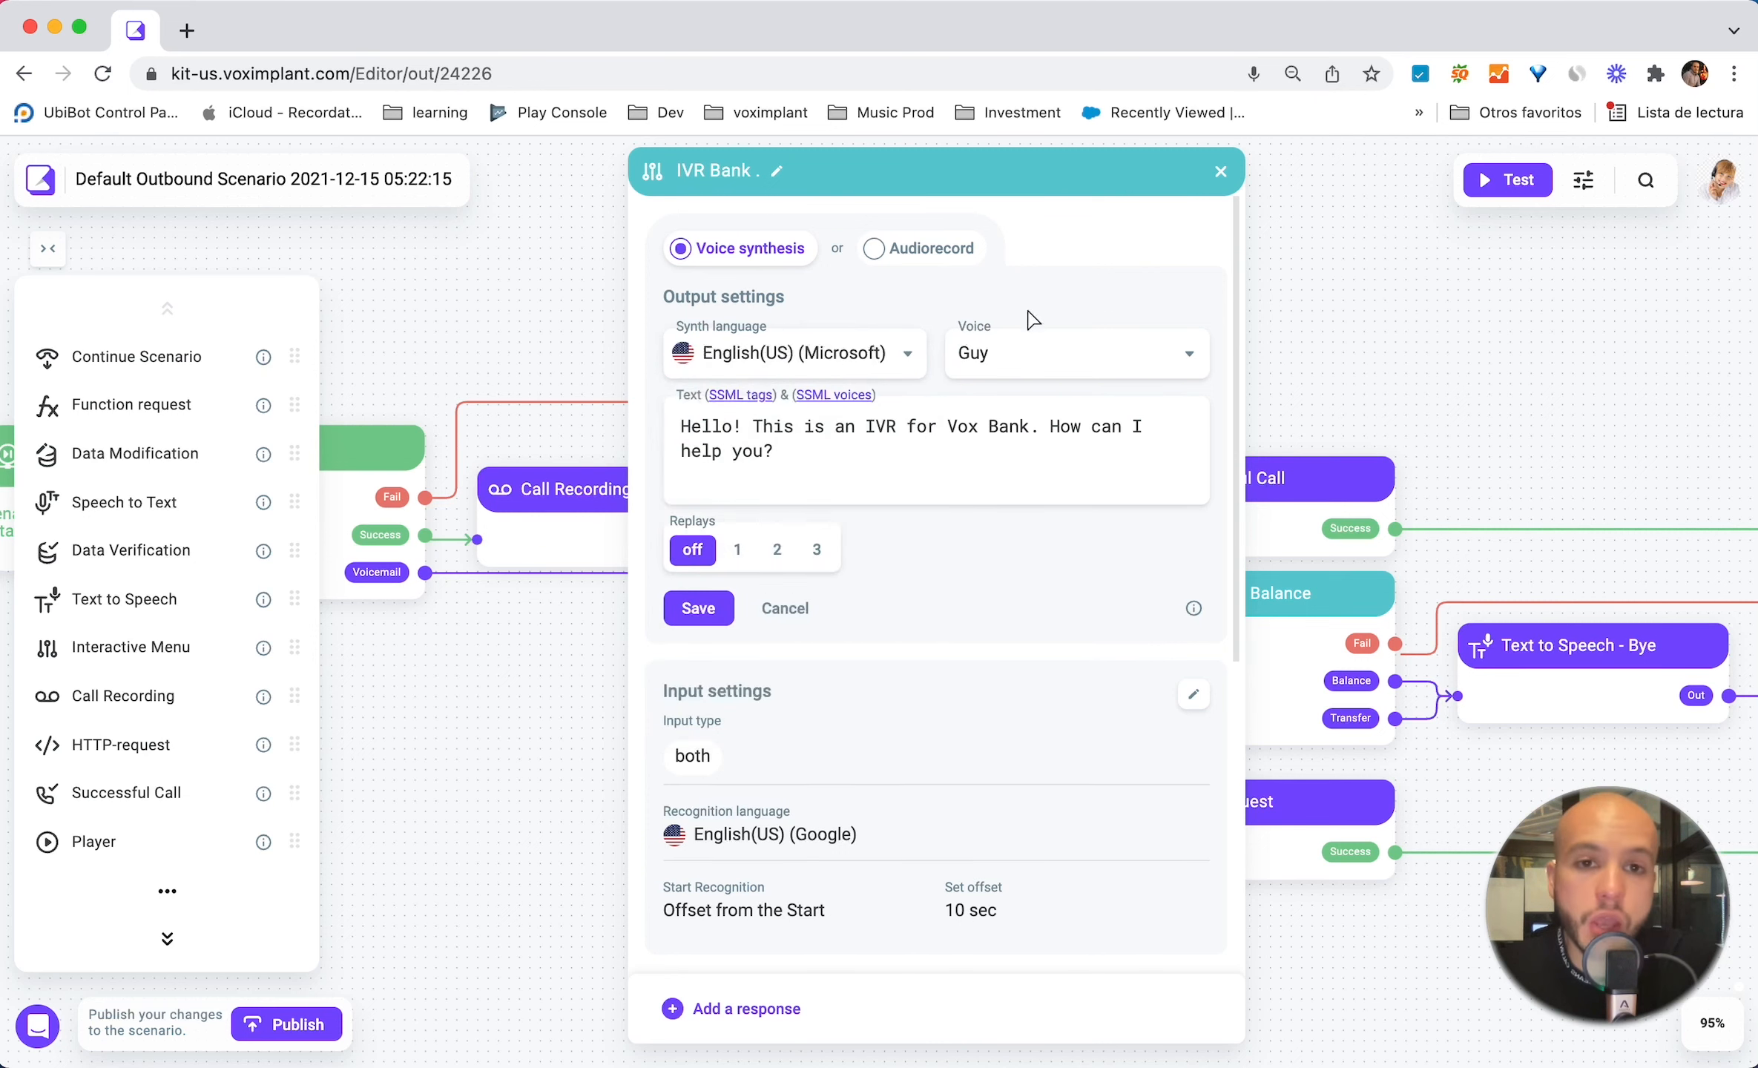
left_click(704, 609)
scroll(958, 609, "down", 5)
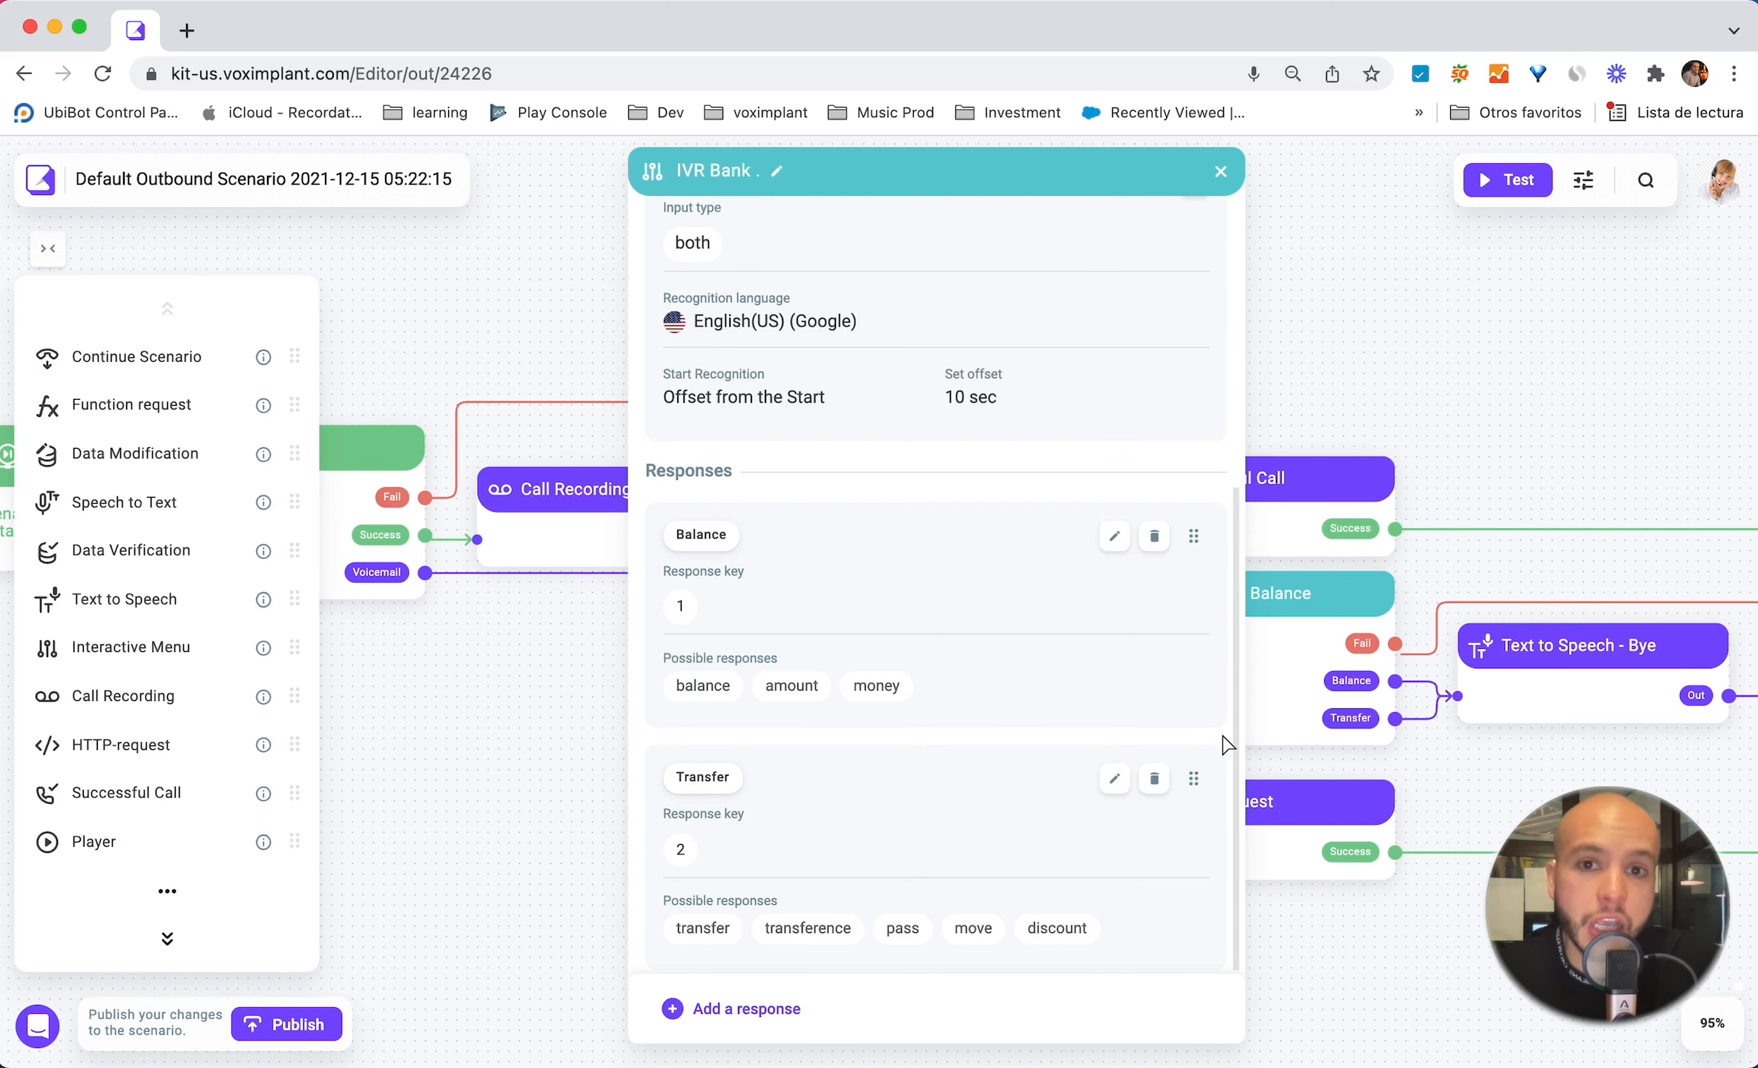
left_click(1220, 172)
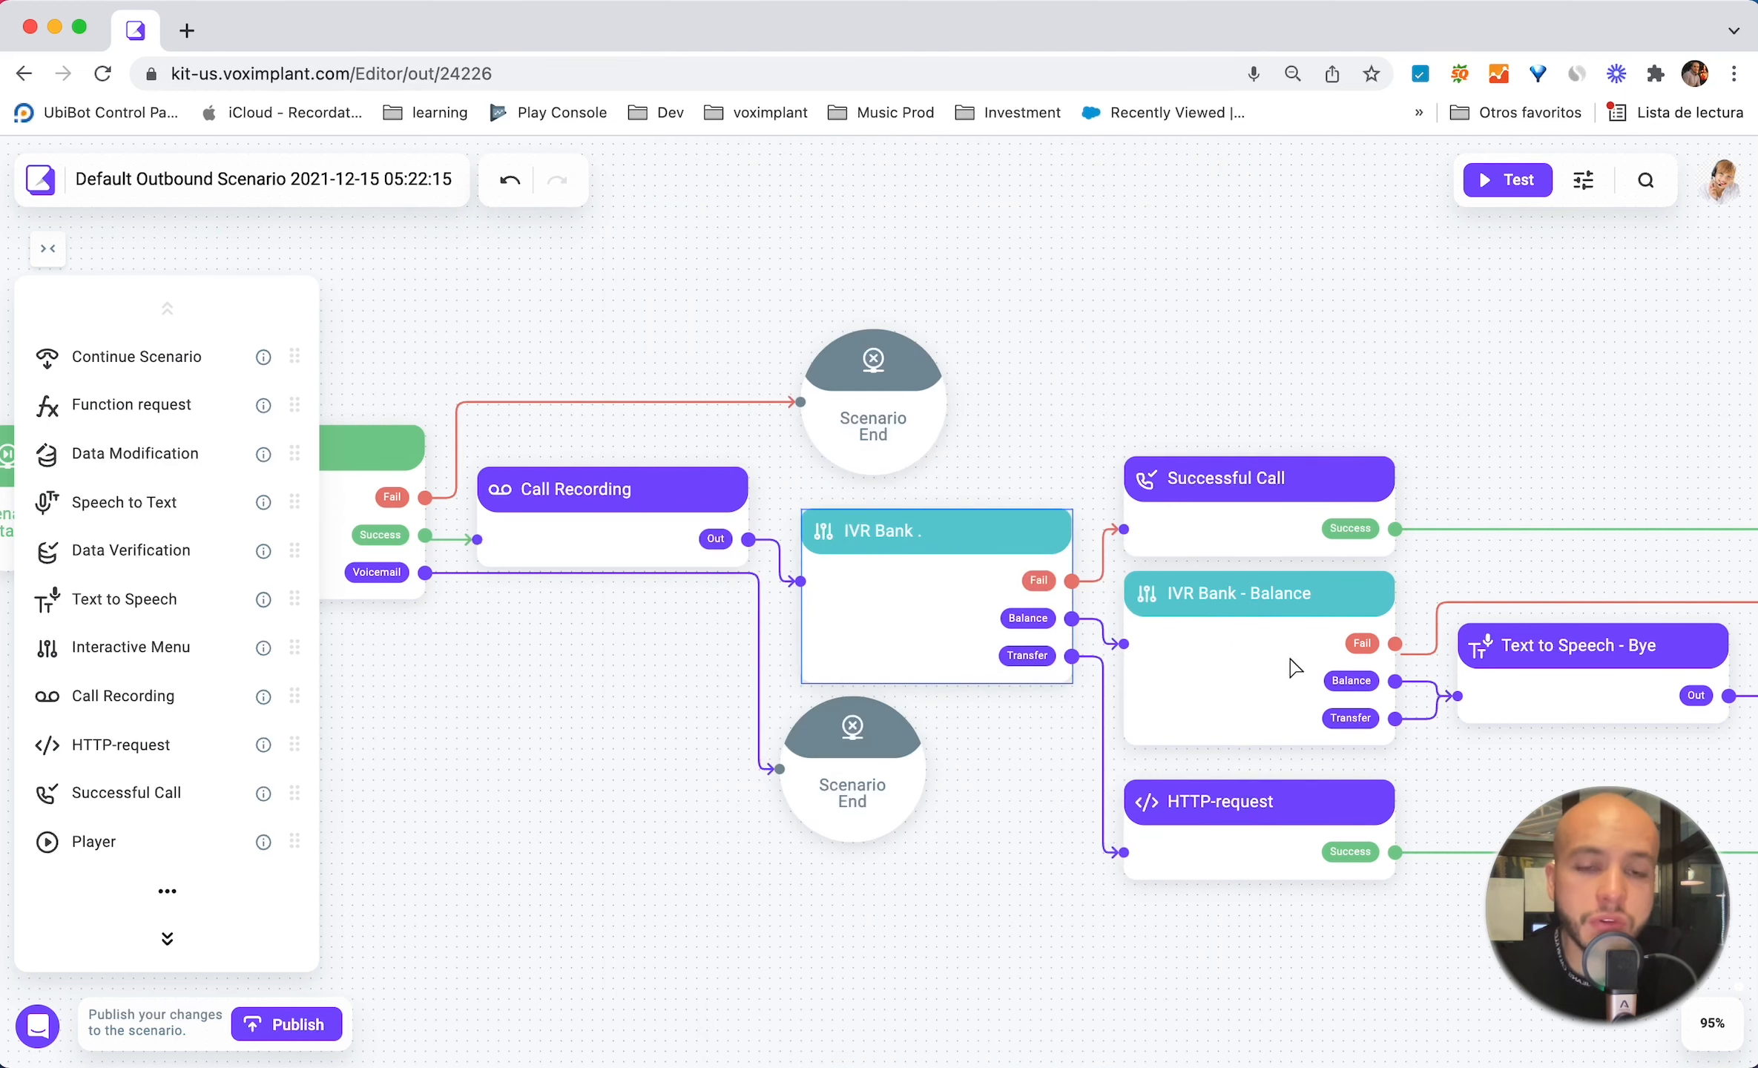
- Reroute the Fail output of the IVR Bank - Balance block back to the input of the "IVR Bank ." block
left_click_drag(1395, 645, 1003, 563)
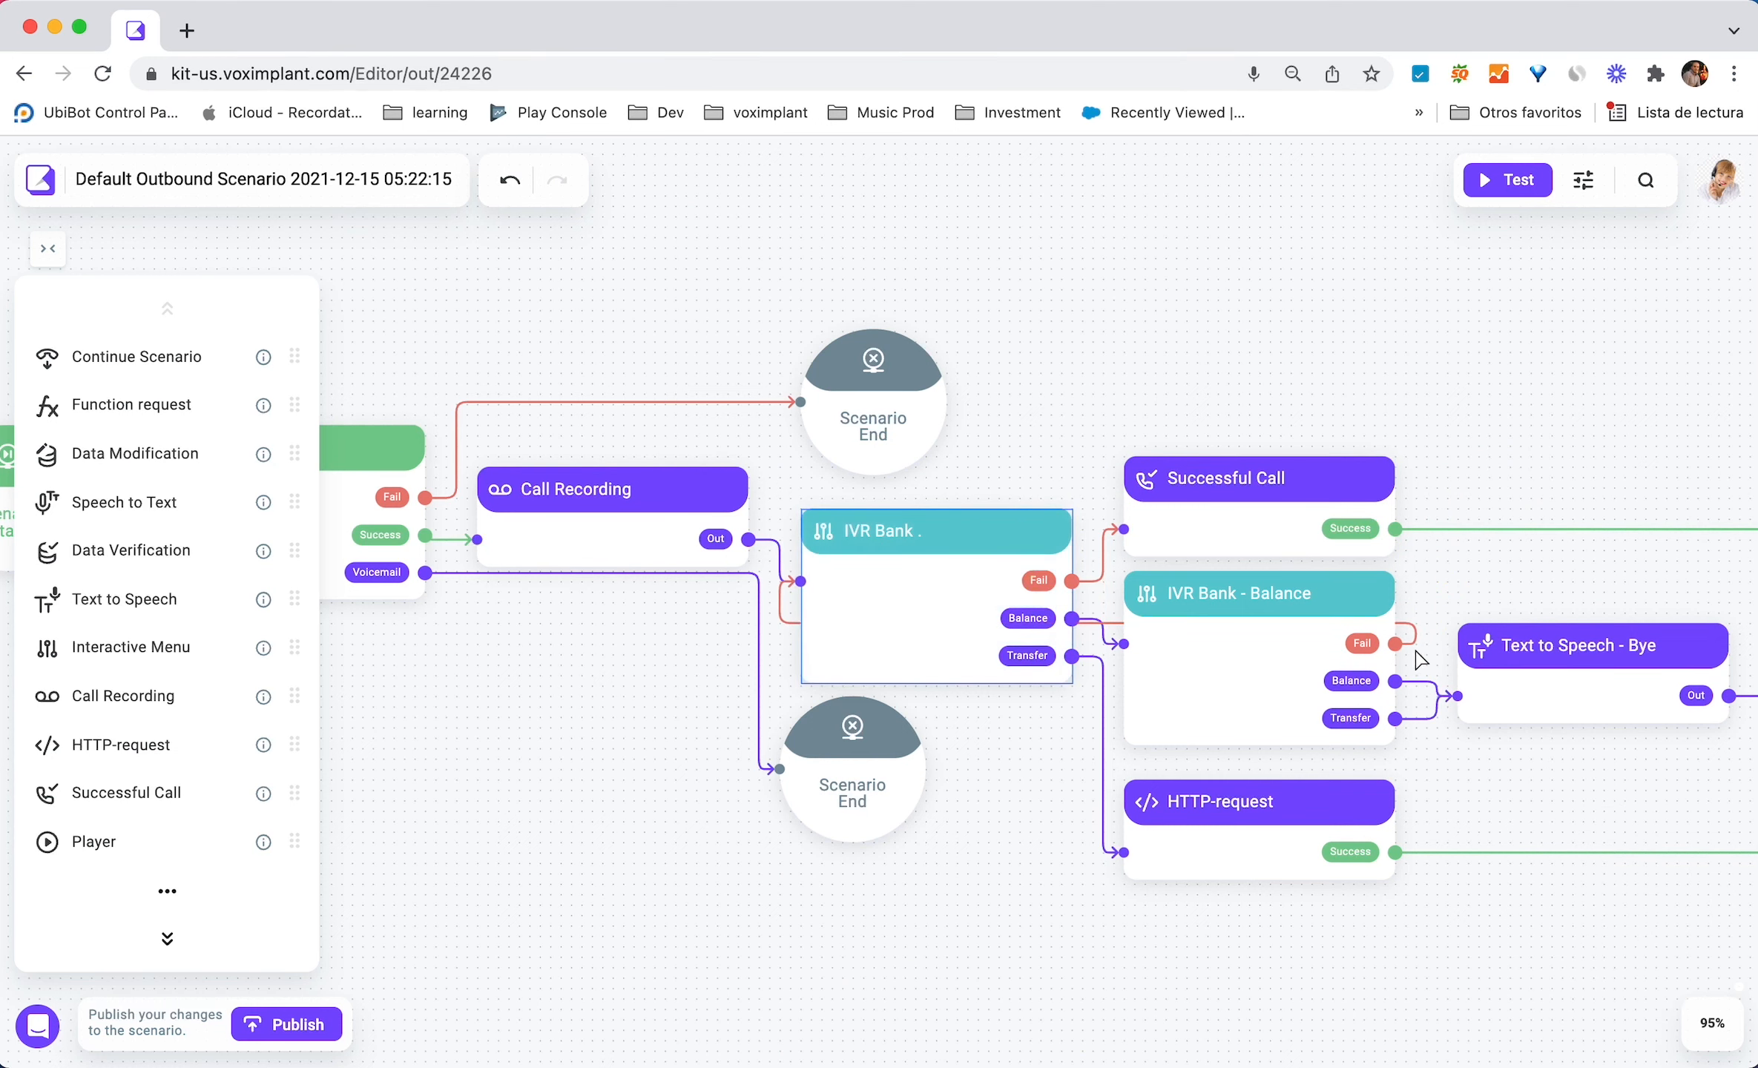
left_click_drag(1399, 647, 1476, 696)
left_click_drag(1399, 649, 914, 639)
scroll(1237, 813, "right", 1)
scroll(1237, 812, "right", 5)
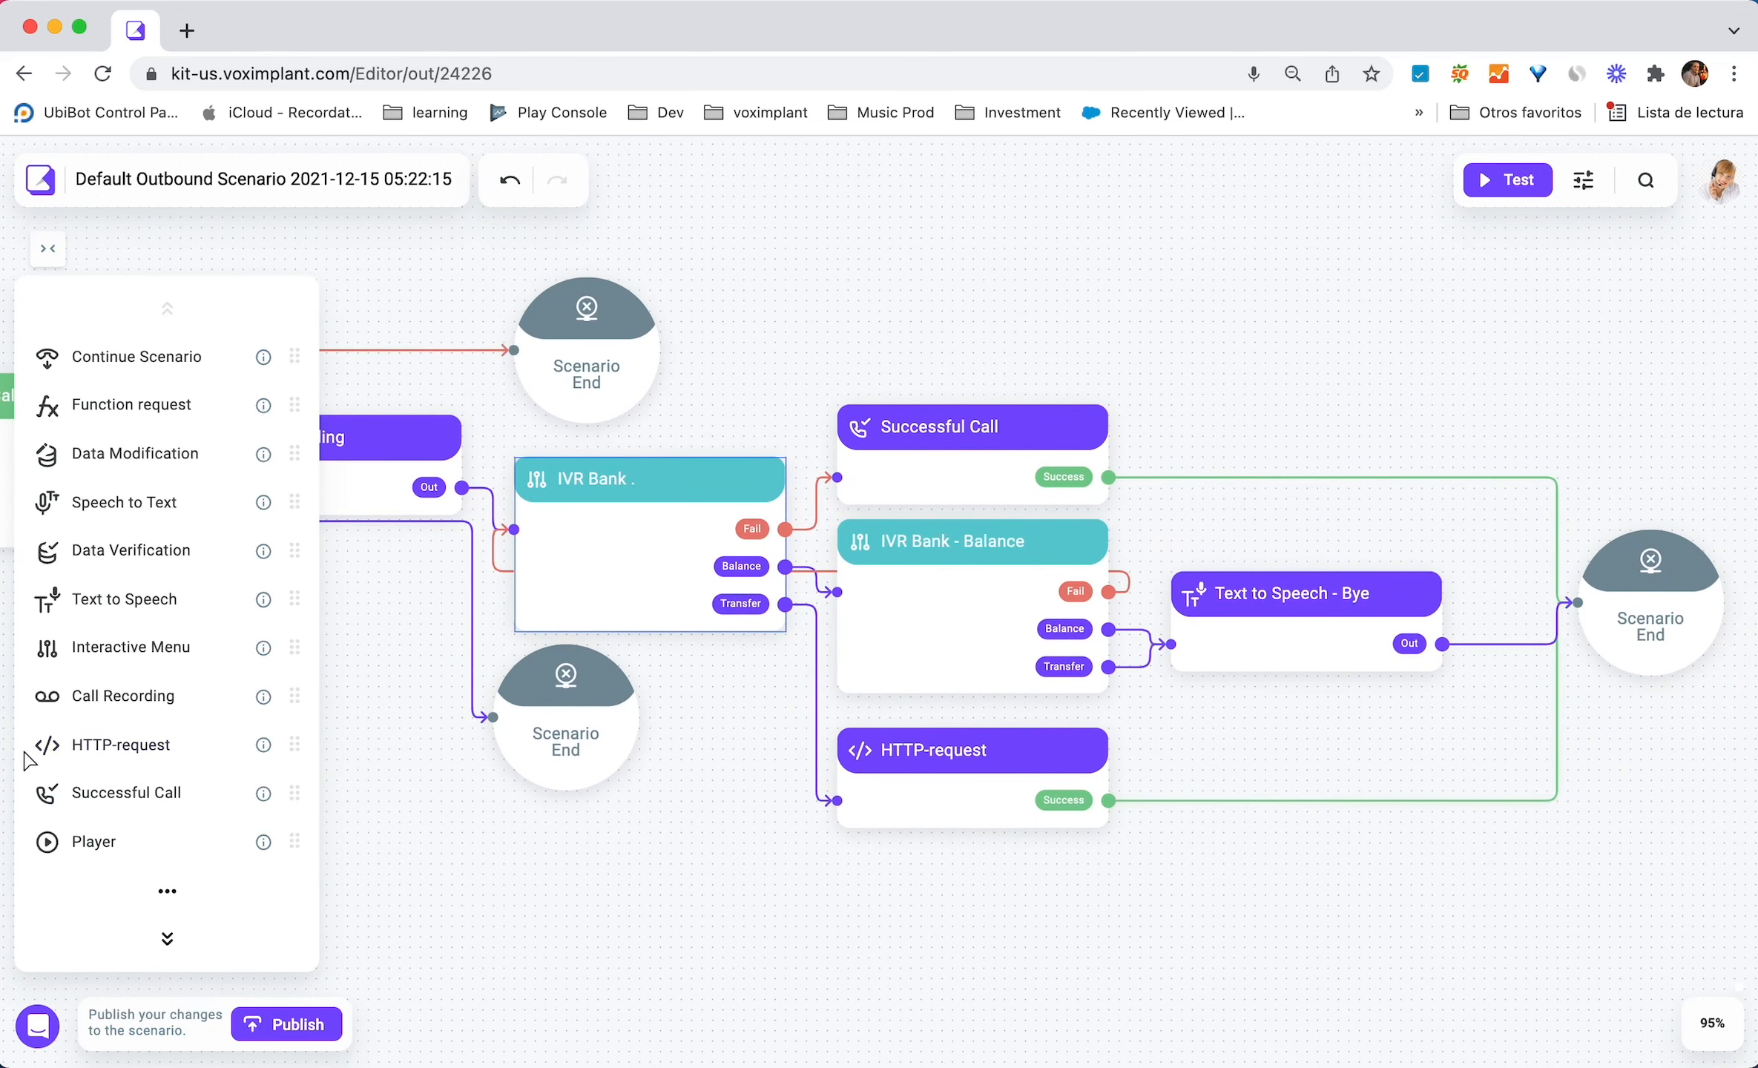
- Add a Call Forwarding block above Text to Speech - Bye and connect the Fail output of IVR Bank - Balance to it
left_click(178, 885)
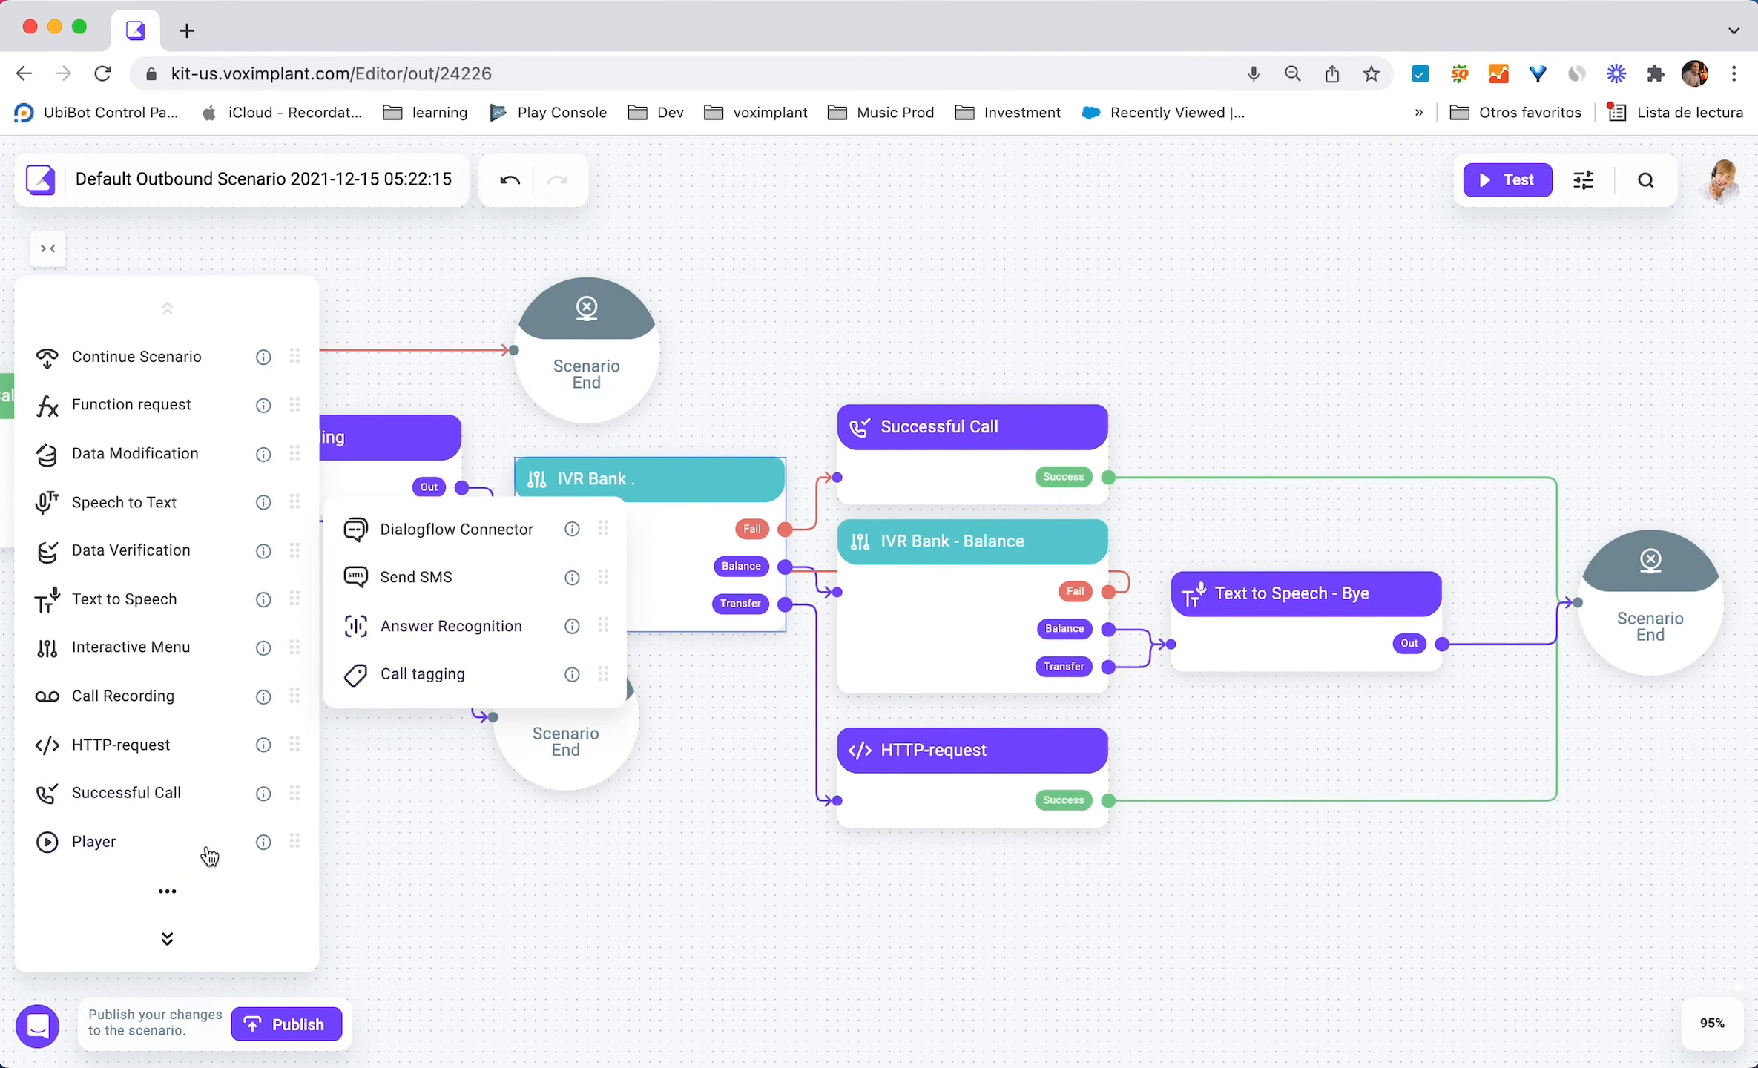
left_click(167, 891)
scroll(171, 712, "down", 5)
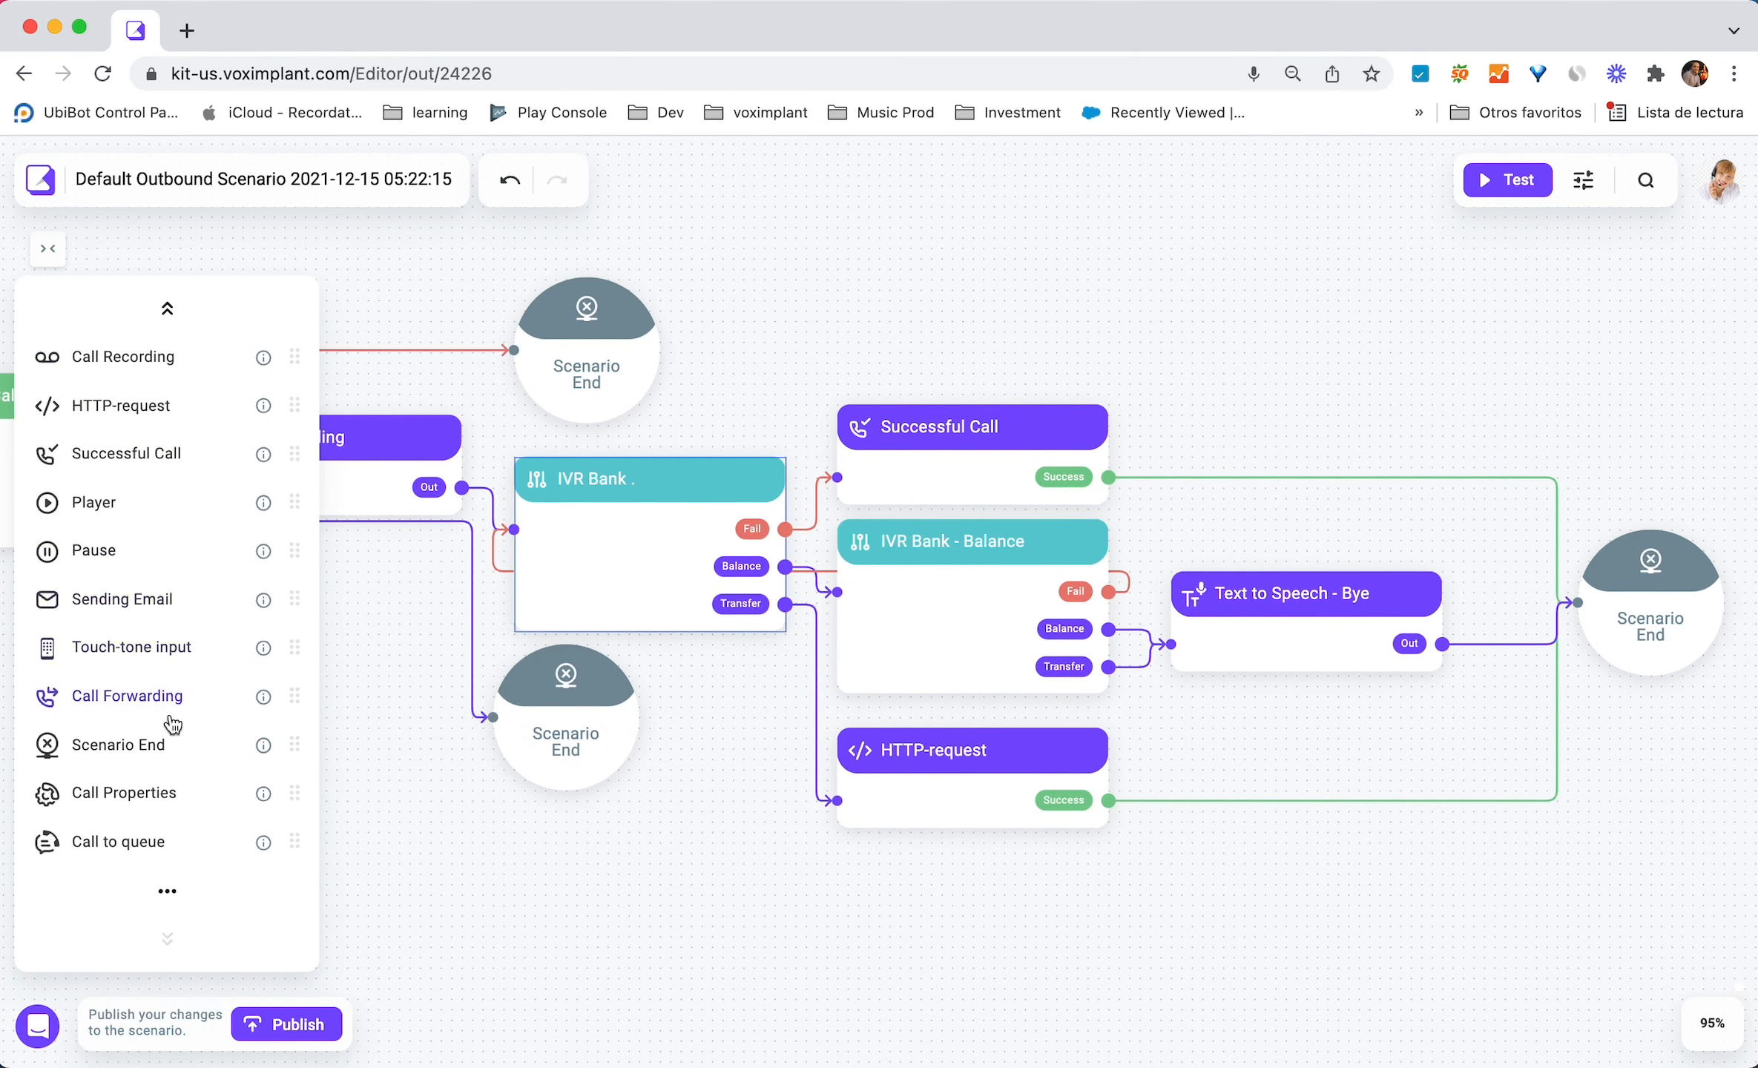
left_click_drag(157, 698, 1263, 424)
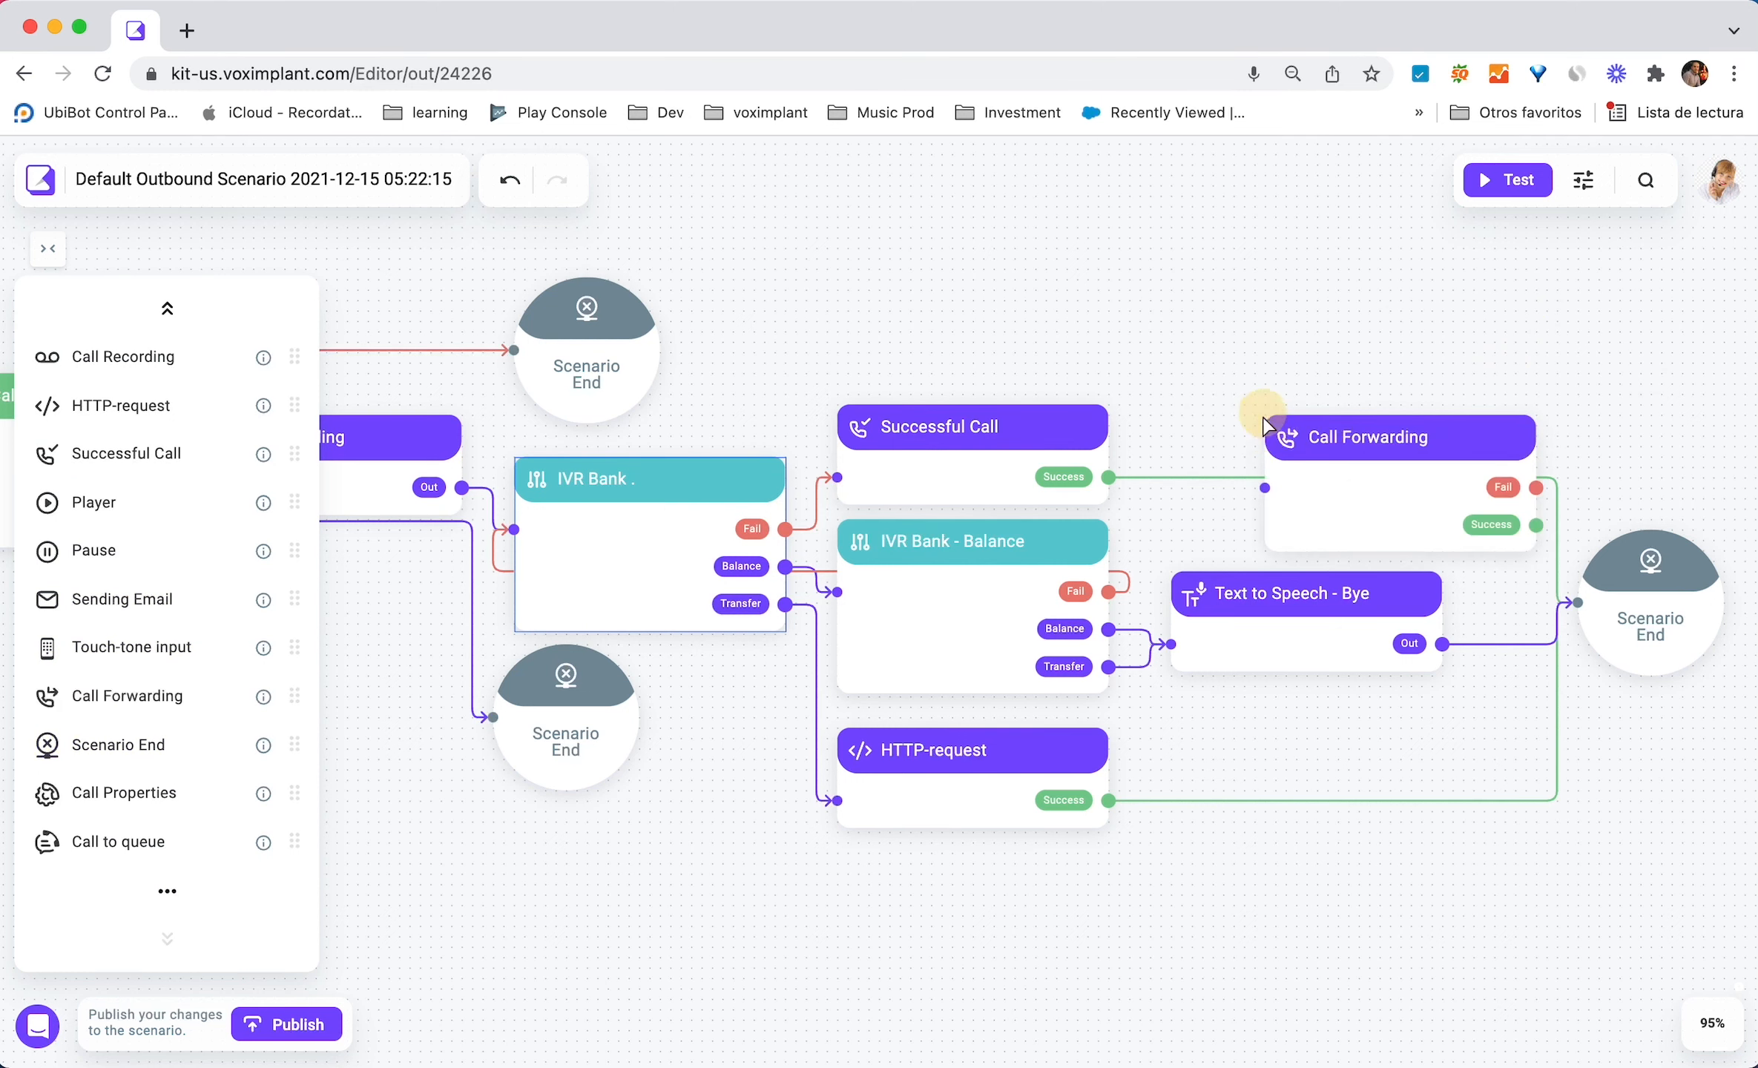
left_click_drag(1118, 594, 1261, 491)
- Compare the Phone Number and SIP options of the Call Forwarding block, close its settings, and delete the block
double_click(1262, 491)
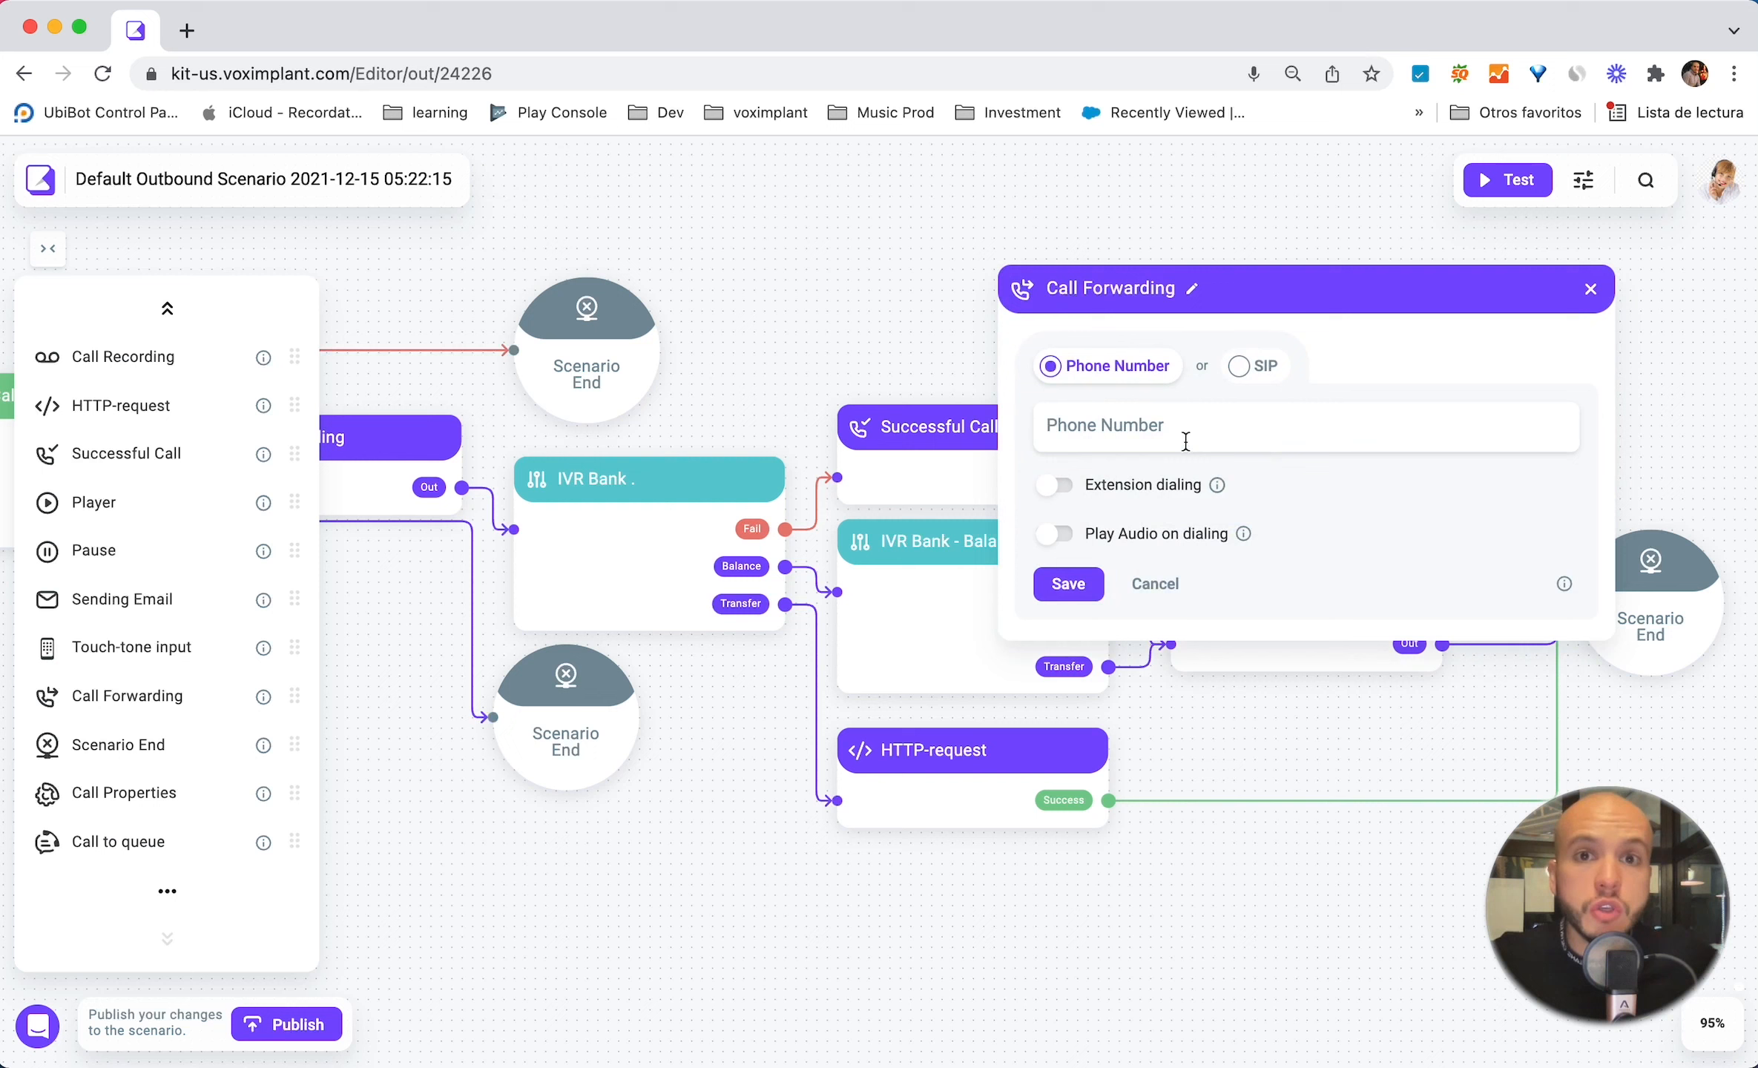
left_click(1237, 367)
left_click(1112, 364)
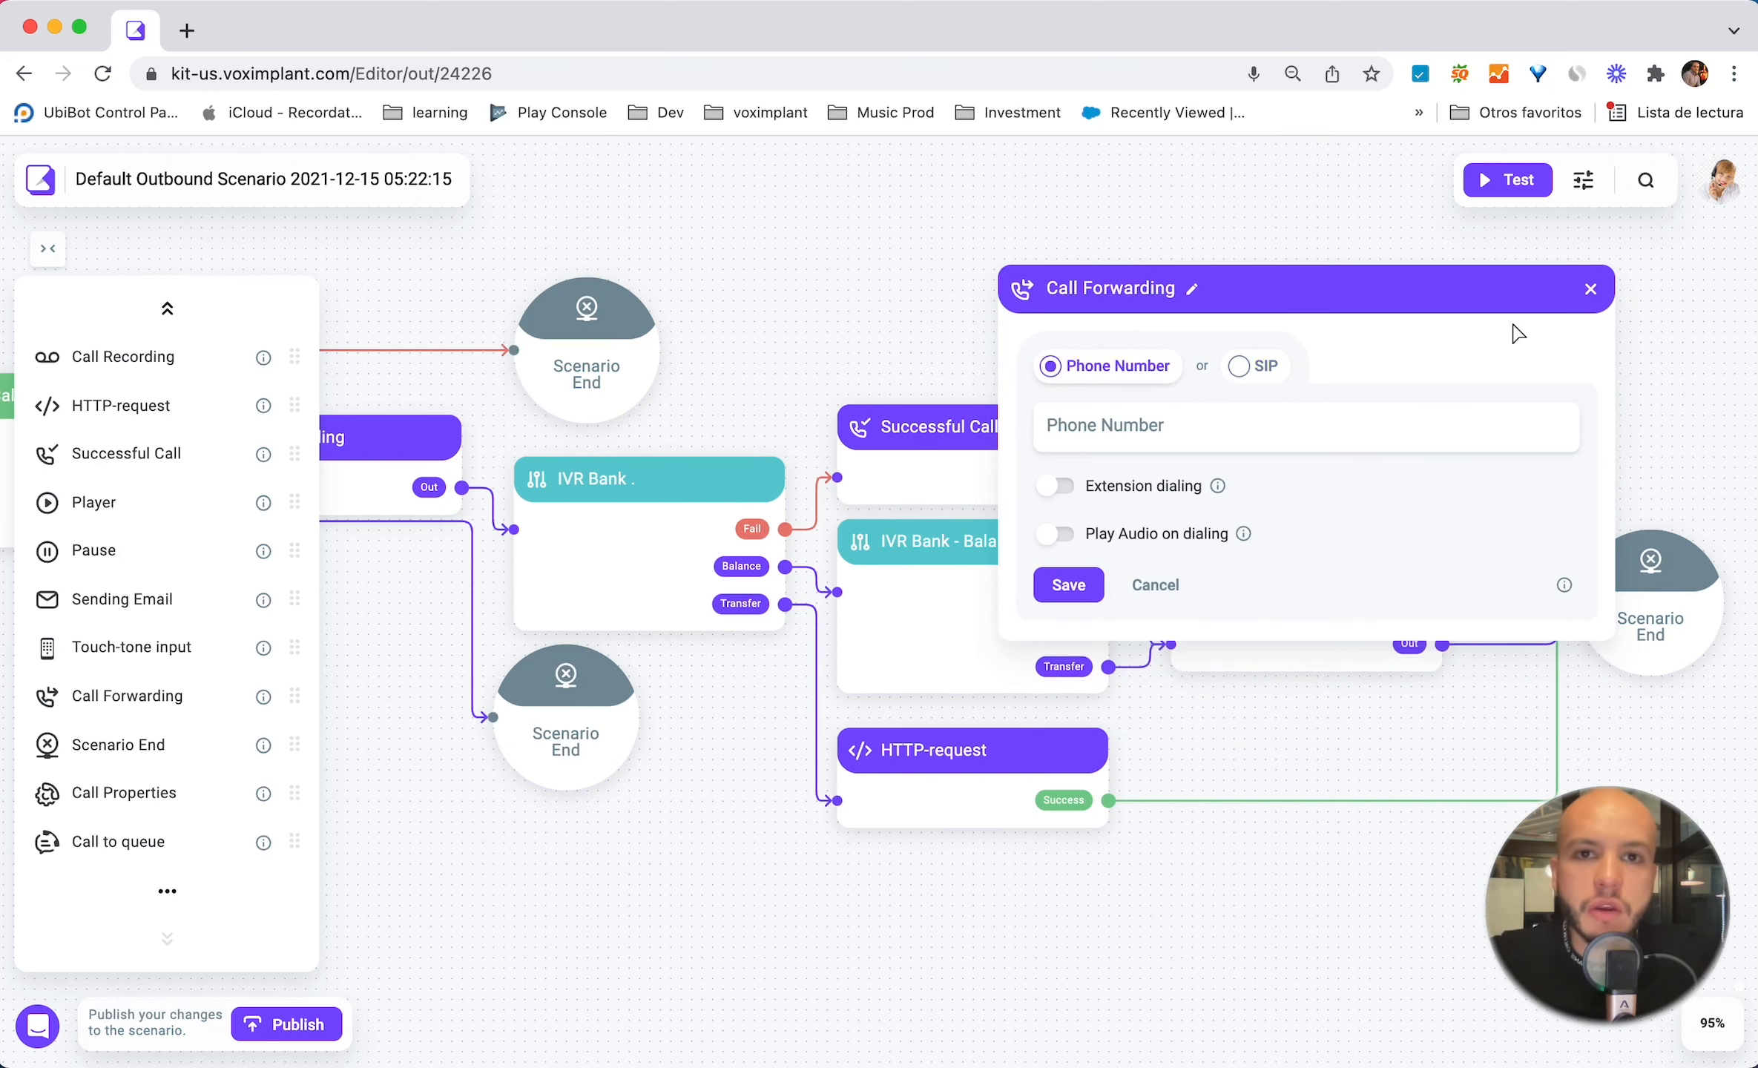
left_click(1604, 294)
left_click(1236, 512)
key("BackSpace")
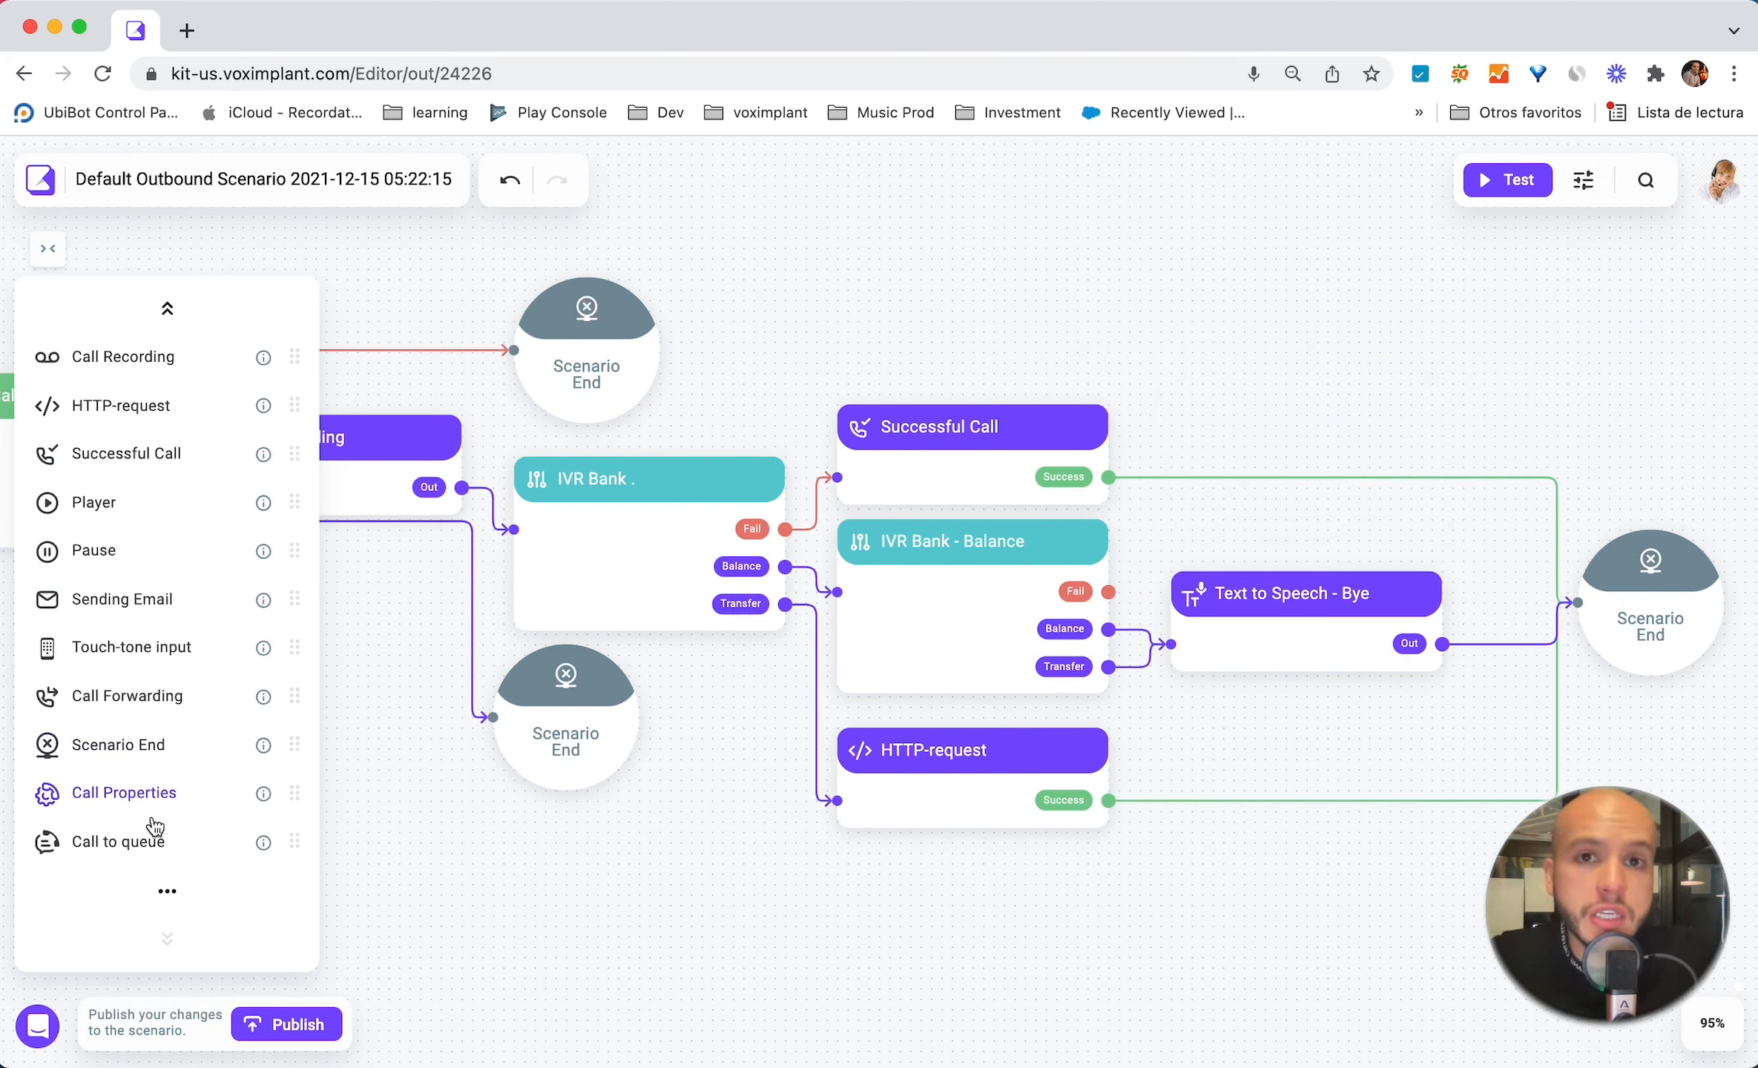
- Add a Call to queue block, connect the Fail output of IVR Bank - Balance to it, and set its queue to Certification-Queue
mouse_move(150, 866)
left_mouse_down()
mouse_move(1028, 481)
mouse_move(1353, 408)
mouse_move(1286, 463)
mouse_move(1275, 443)
left_mouse_up()
left_click_drag(1108, 592, 1182, 467)
double_click(1255, 470)
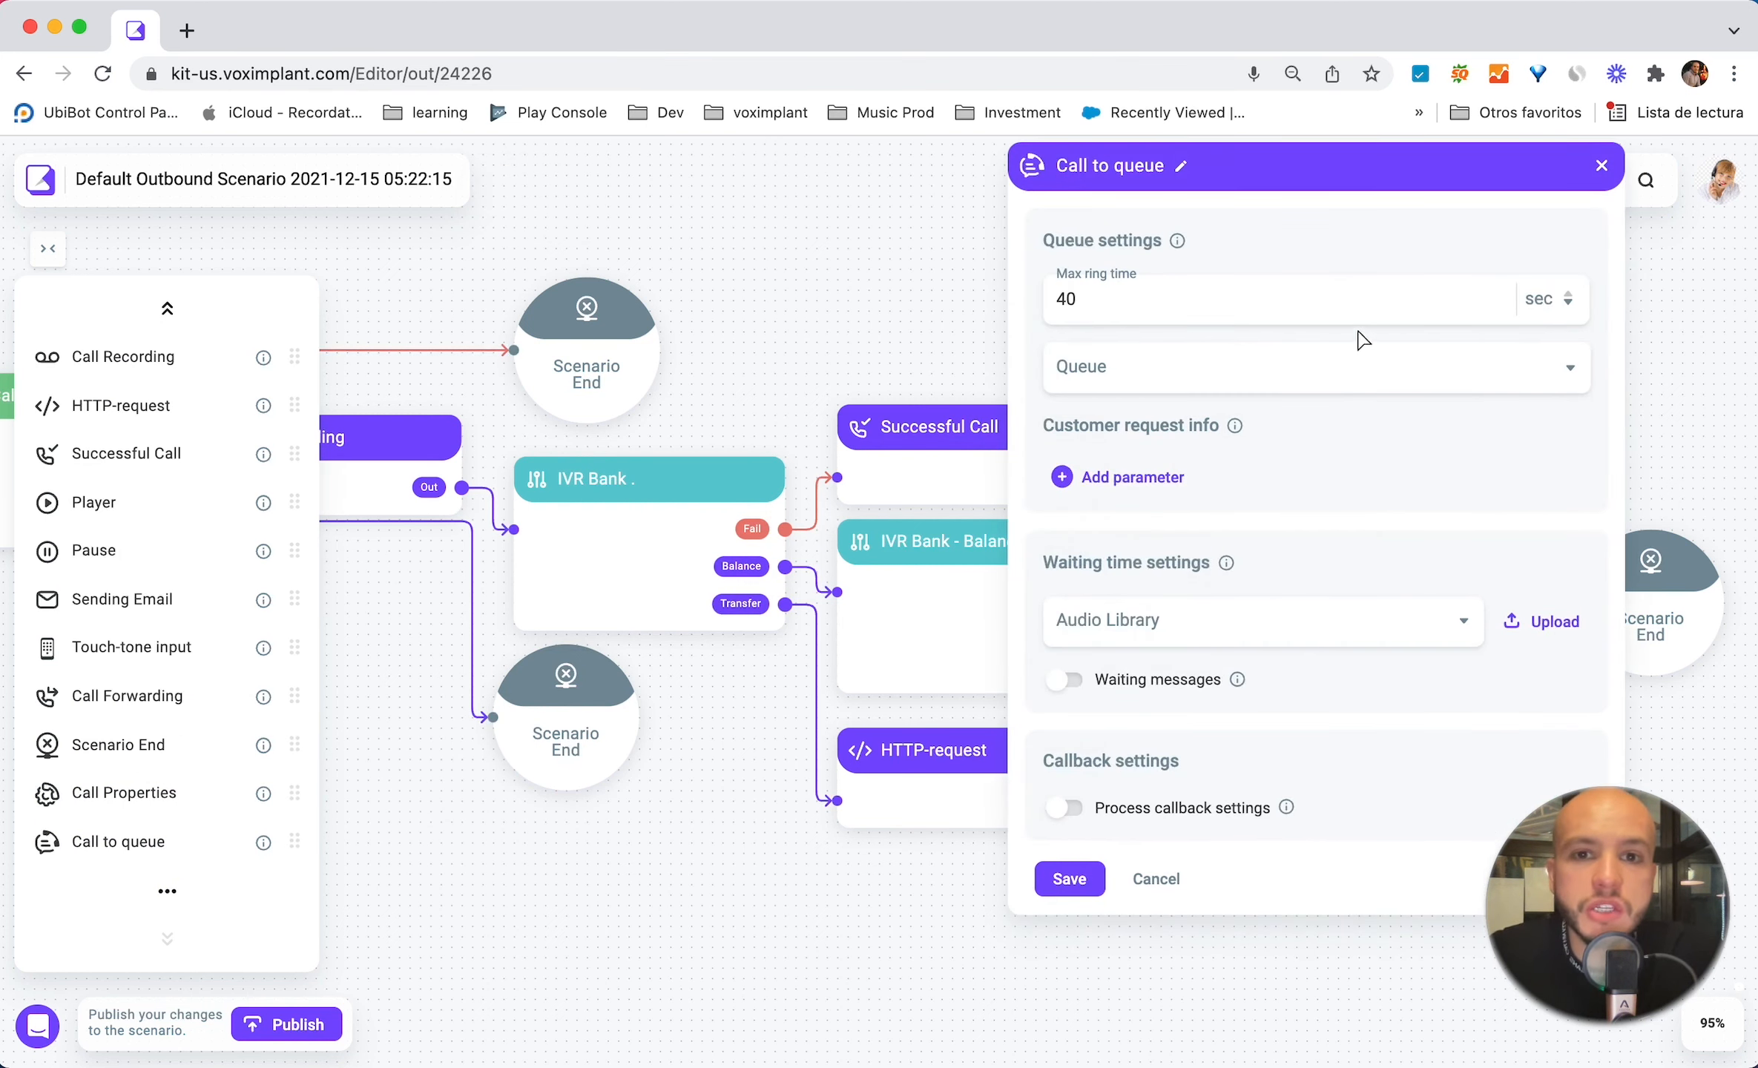
left_click(1370, 369)
left_click(1360, 464)
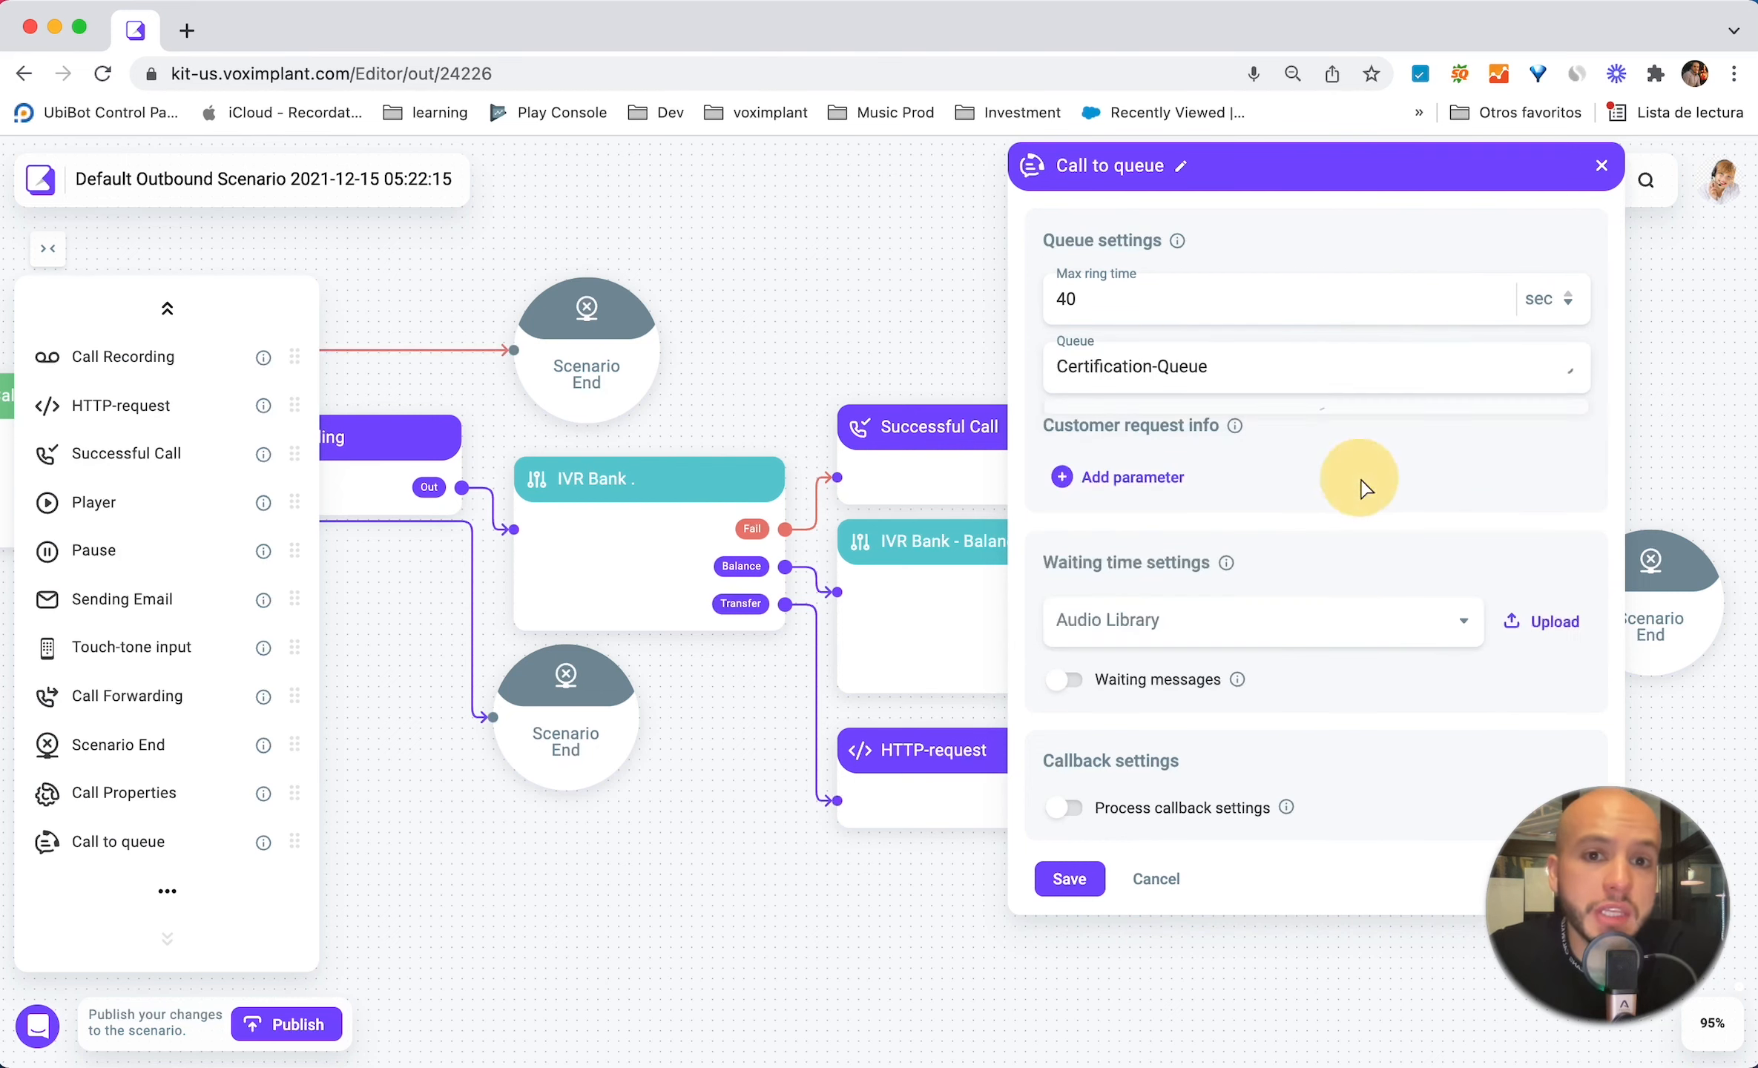
- Enable the callback settings of the Call to queue block with response key 1, save the settings and close them
left_click(1309, 623)
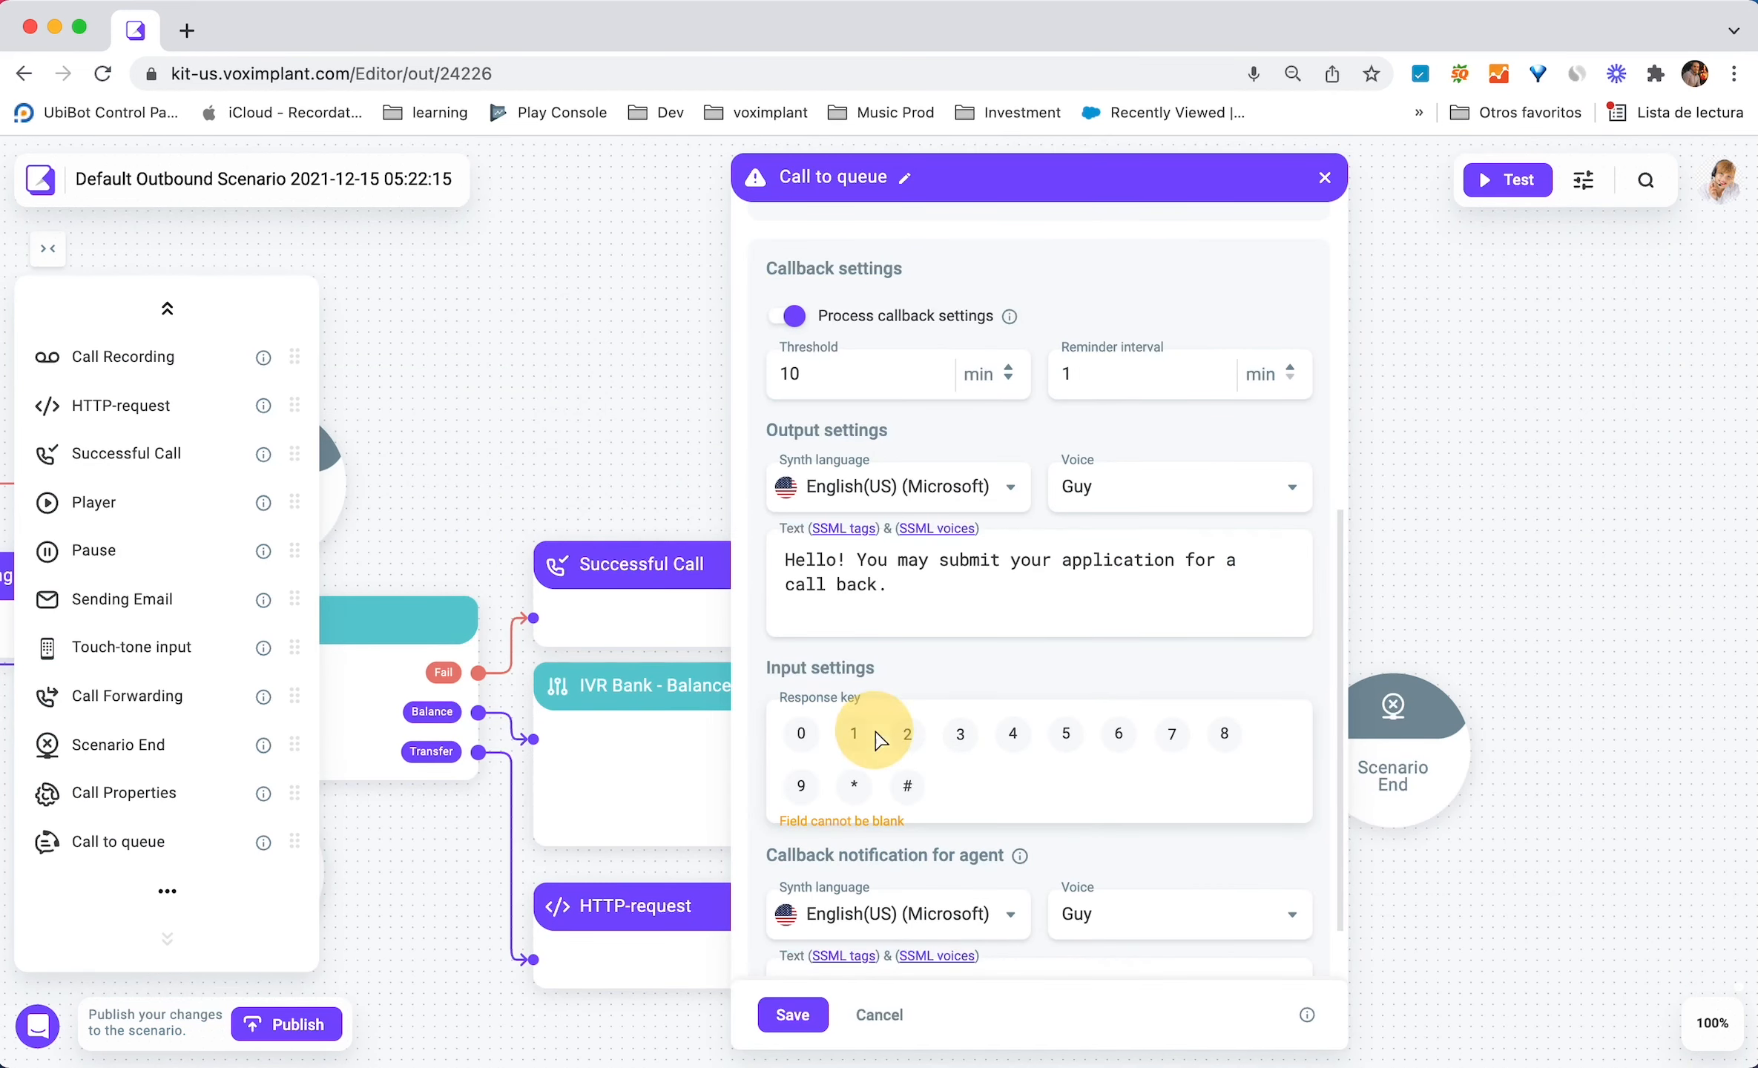
left_click(855, 734)
left_click(793, 1015)
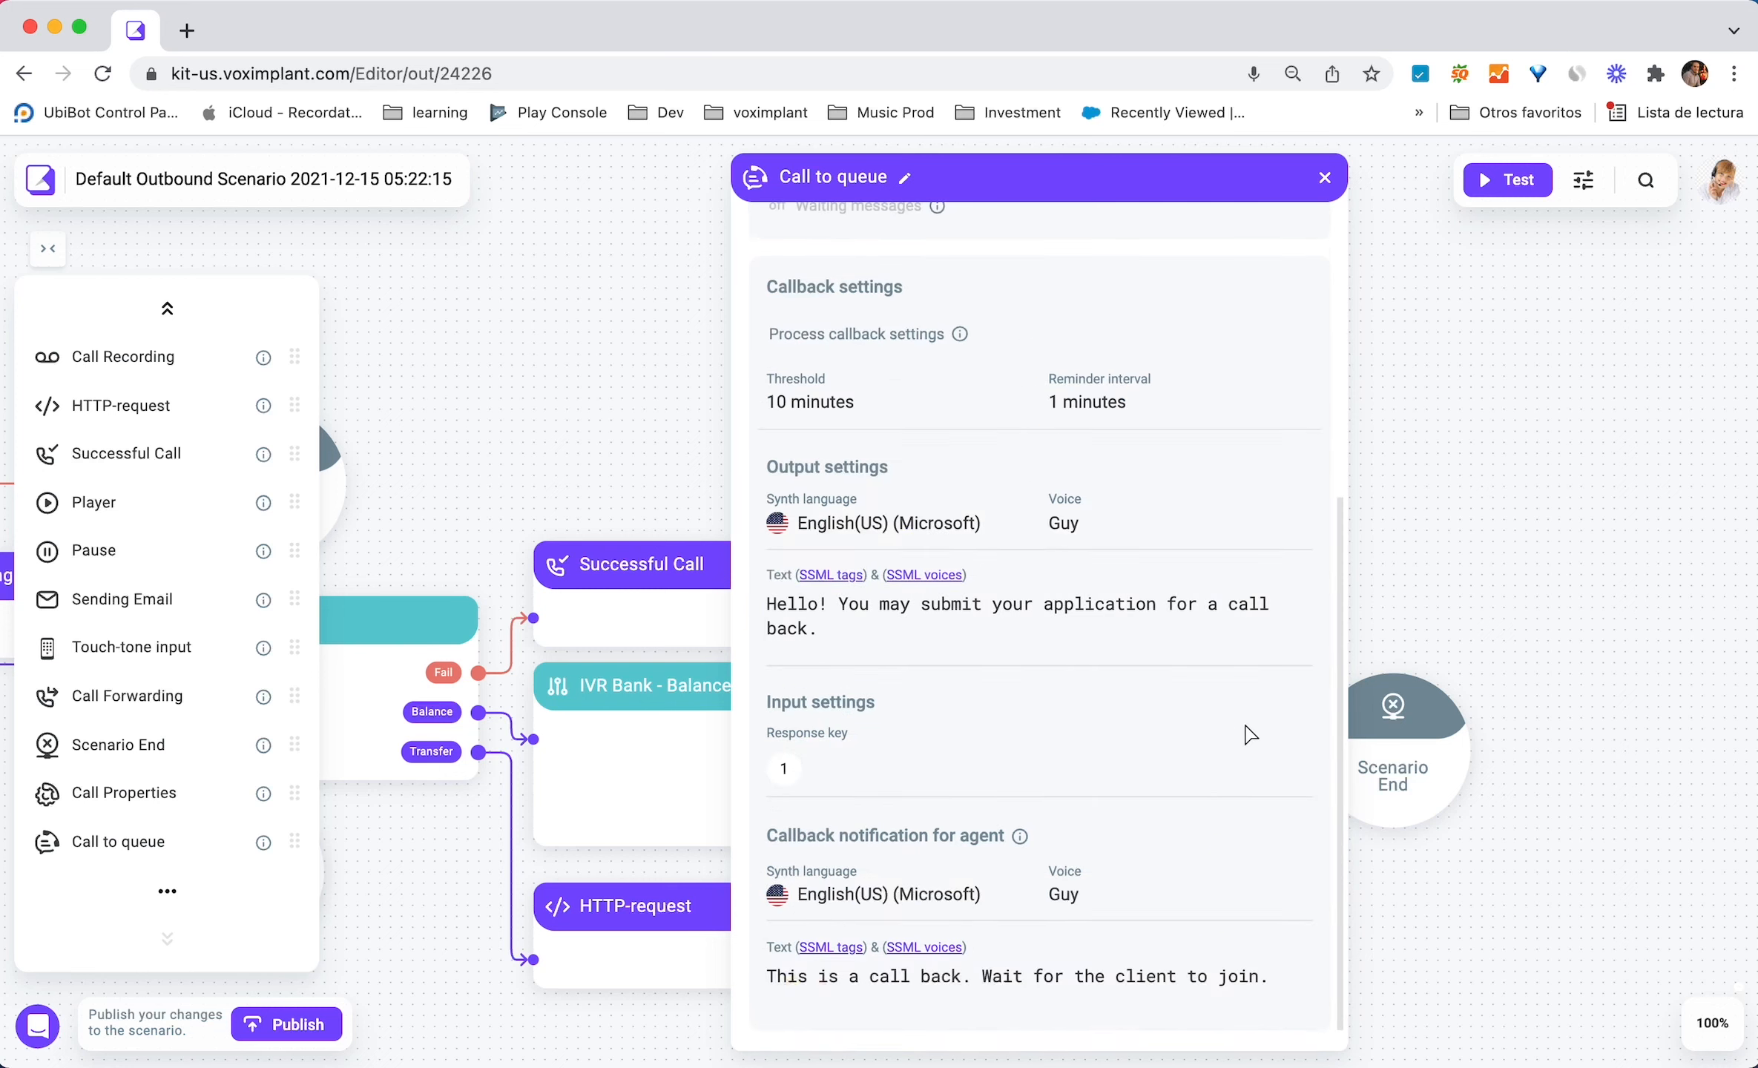
left_click(1324, 179)
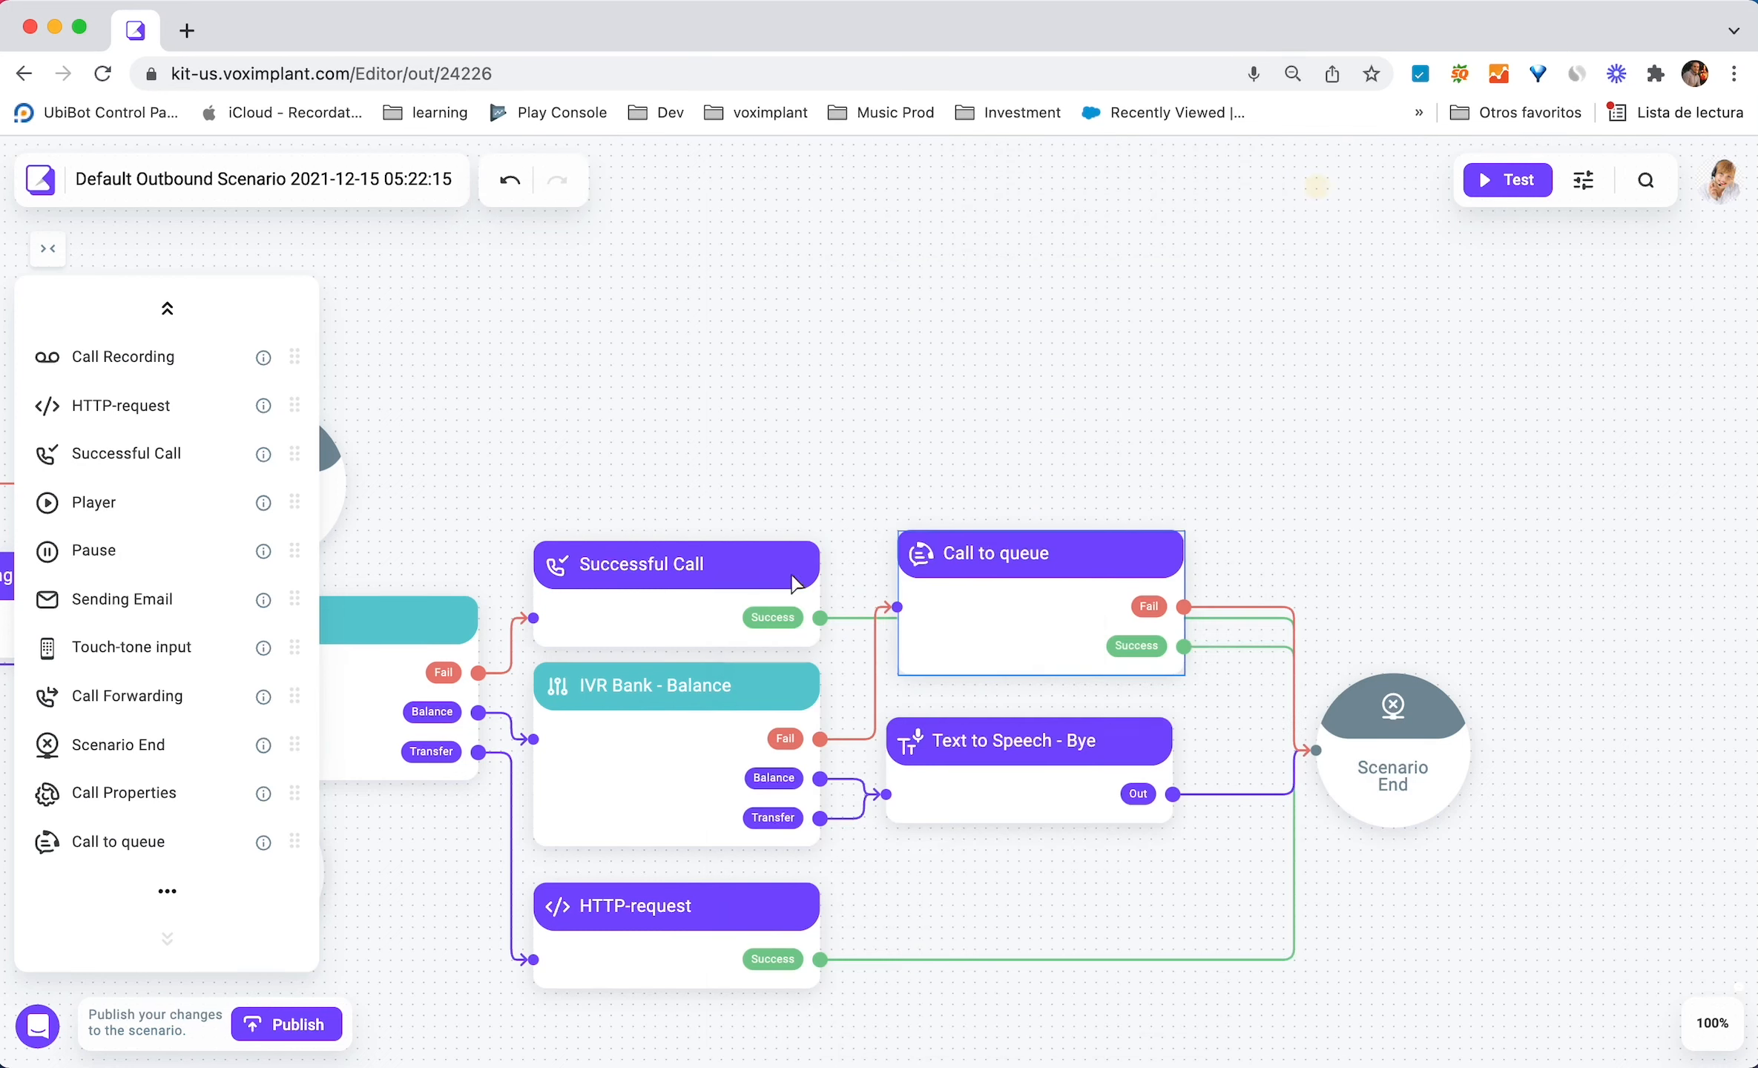
- Publish the changes made to the outbound scenario
left_click(296, 1025)
left_click(638, 668)
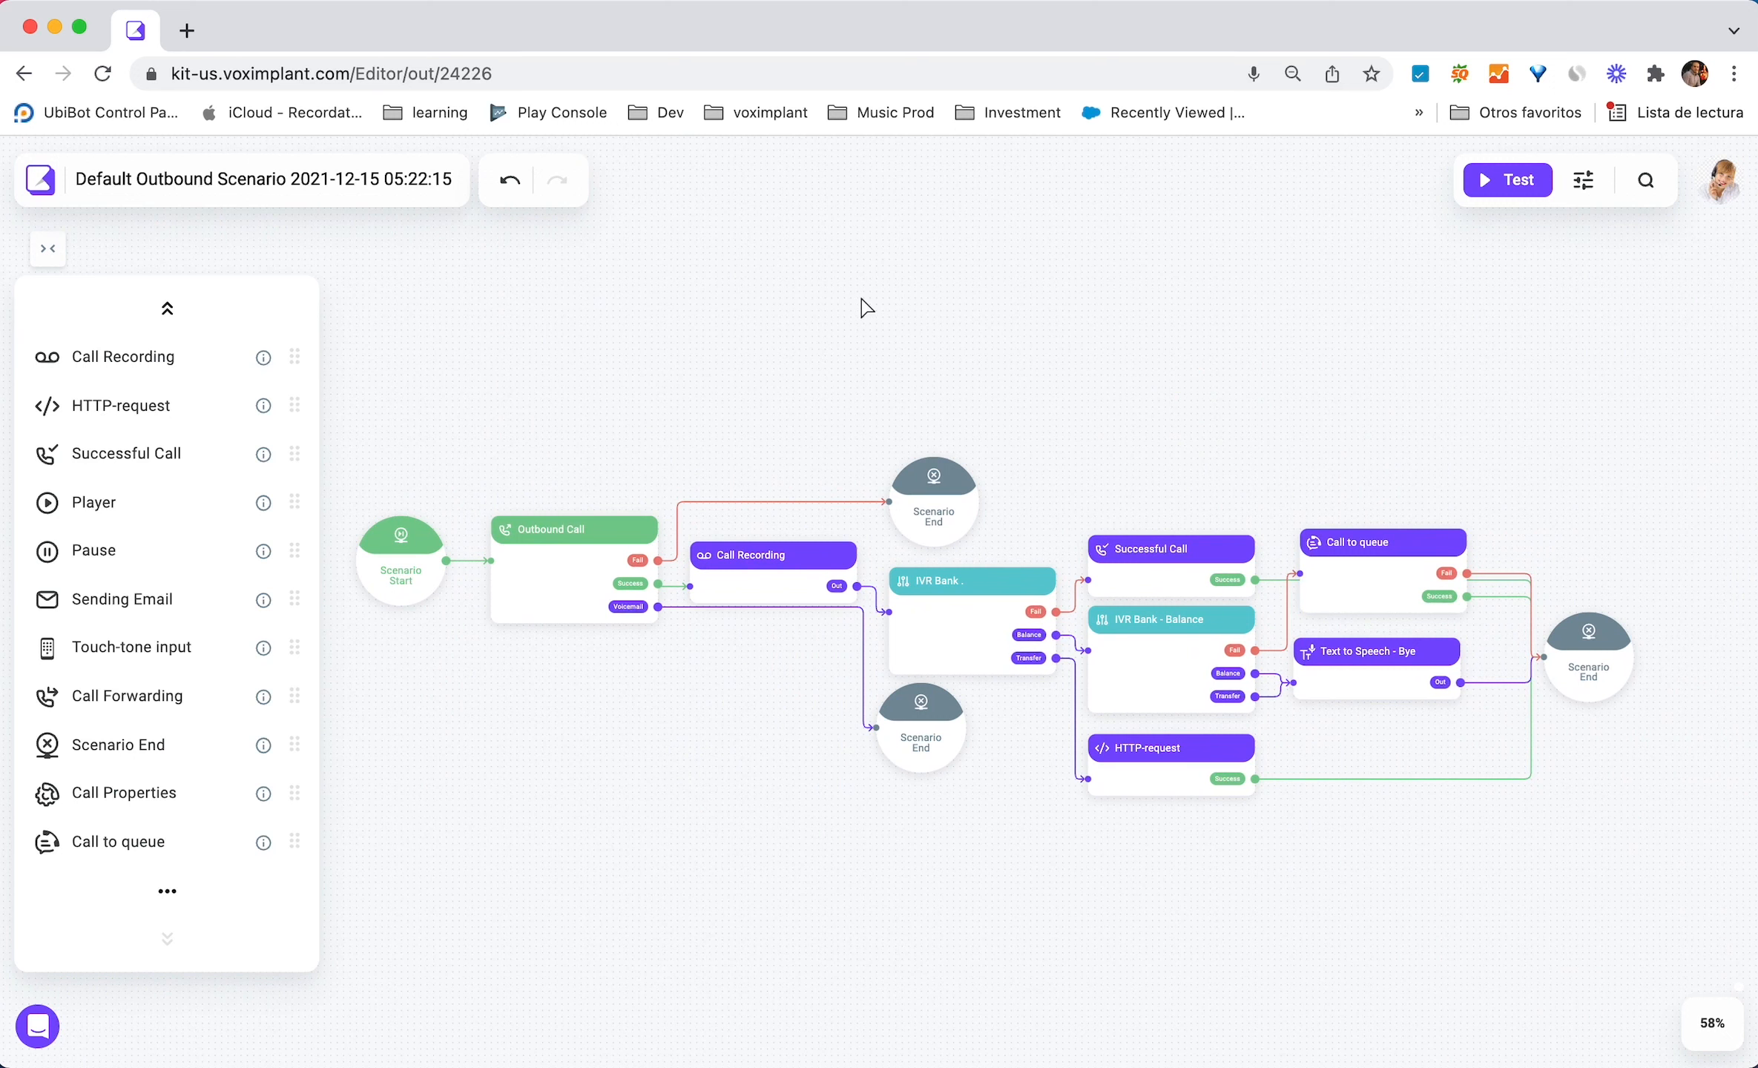
- Examine the connections between the IVR Bank, Successful Call, HTTP-request and Call to queue blocks of the scenario
scroll(1380, 552, "up", 4)
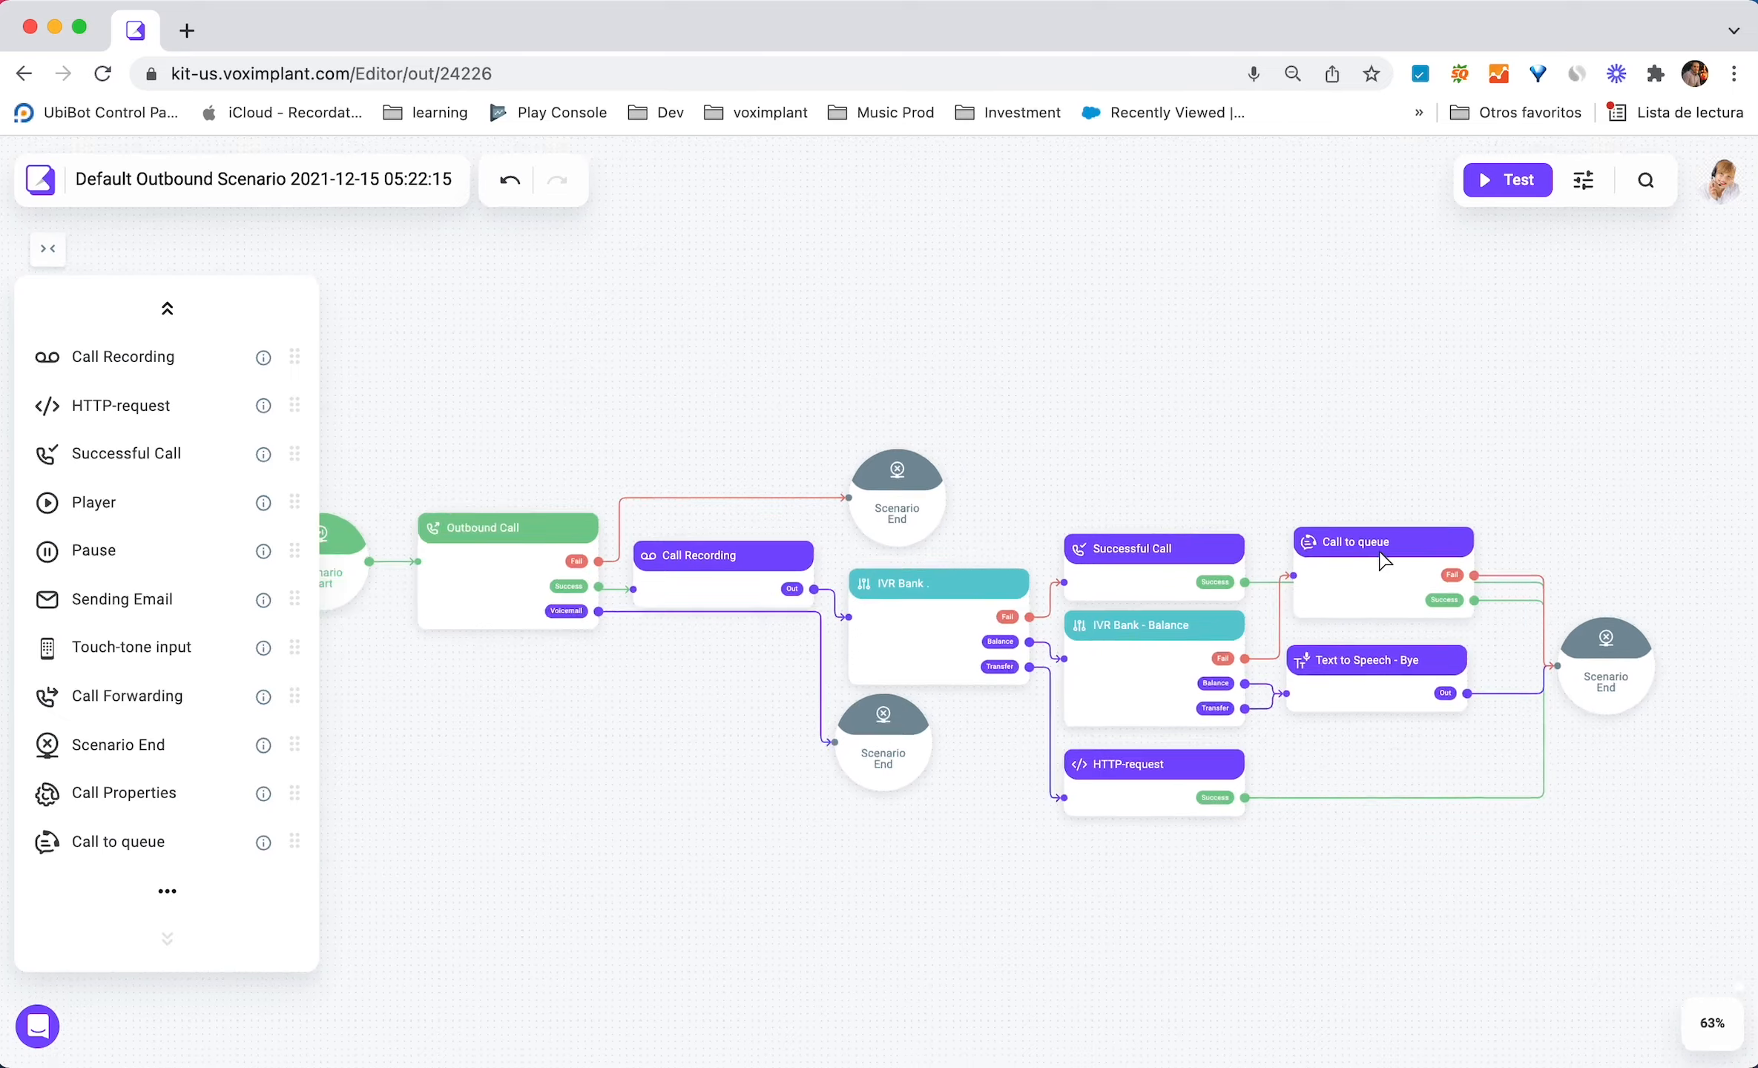
scroll(1380, 553, "right", 2)
scroll(1379, 553, "down", 1)
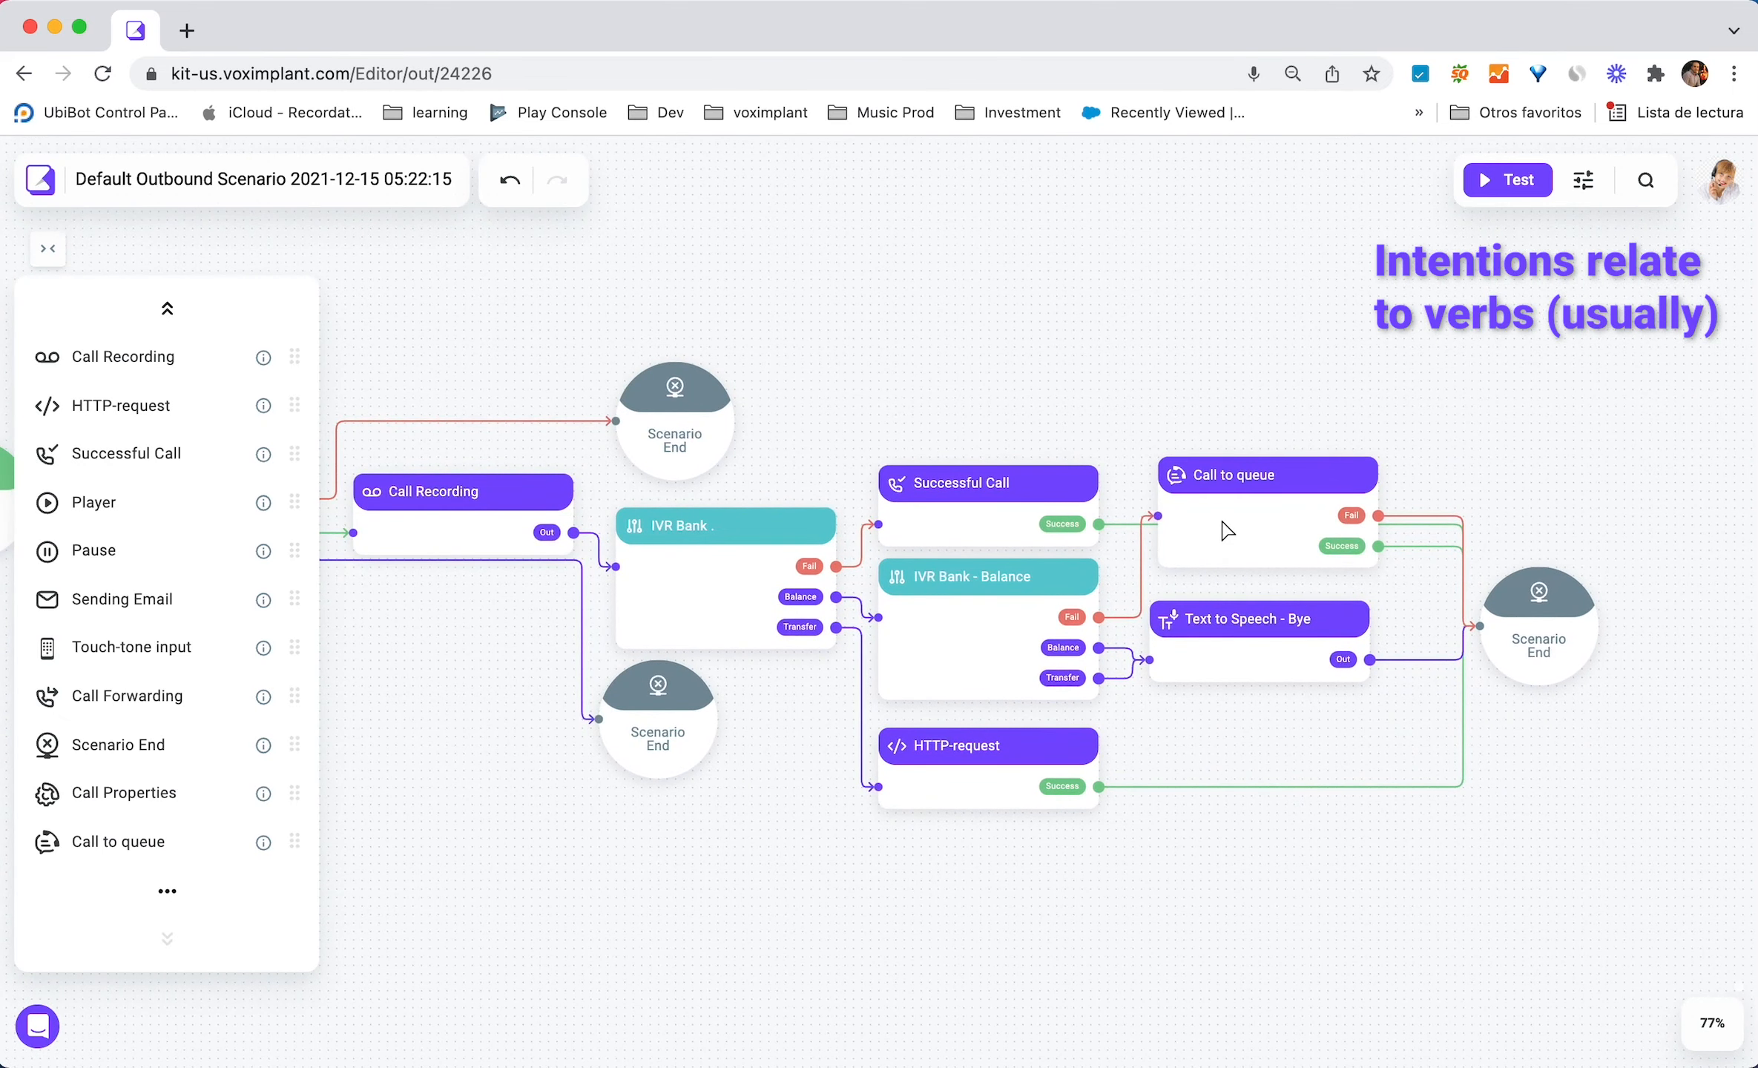
left_click_drag(132, 845, 1013, 174)
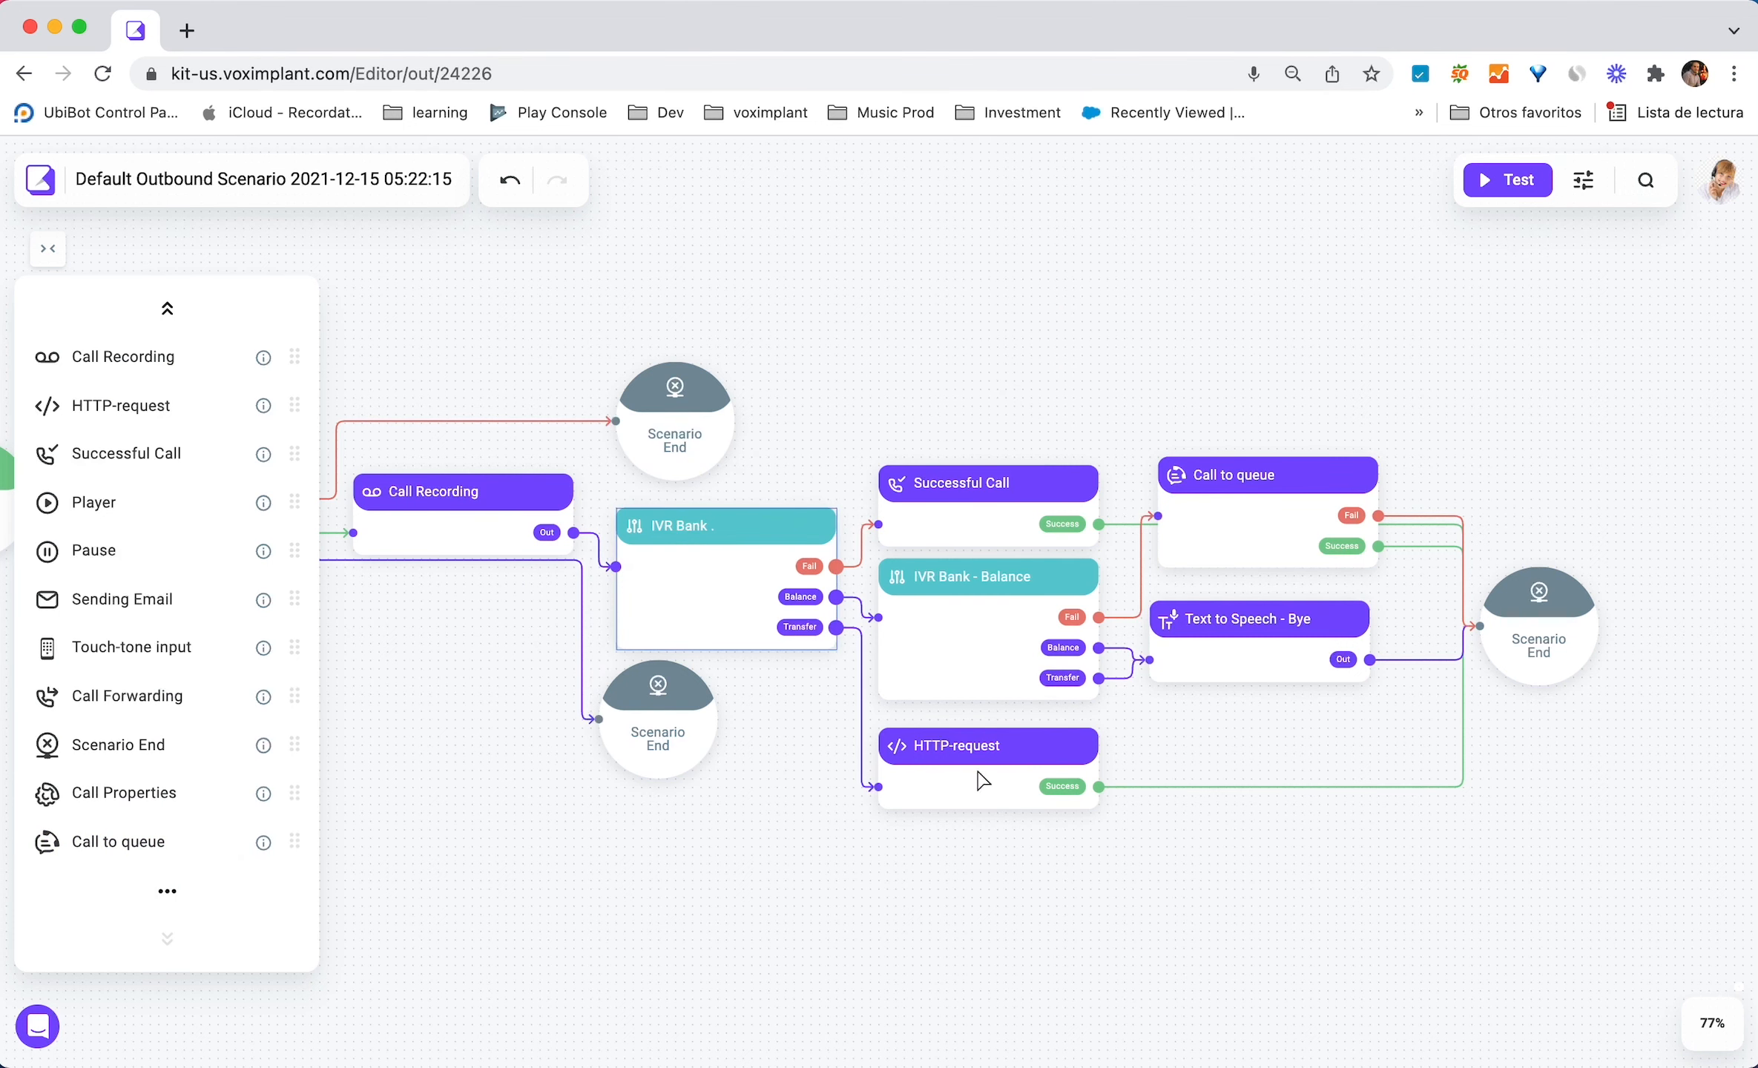
left_click(777, 808)
scroll(777, 812, "down", 2)
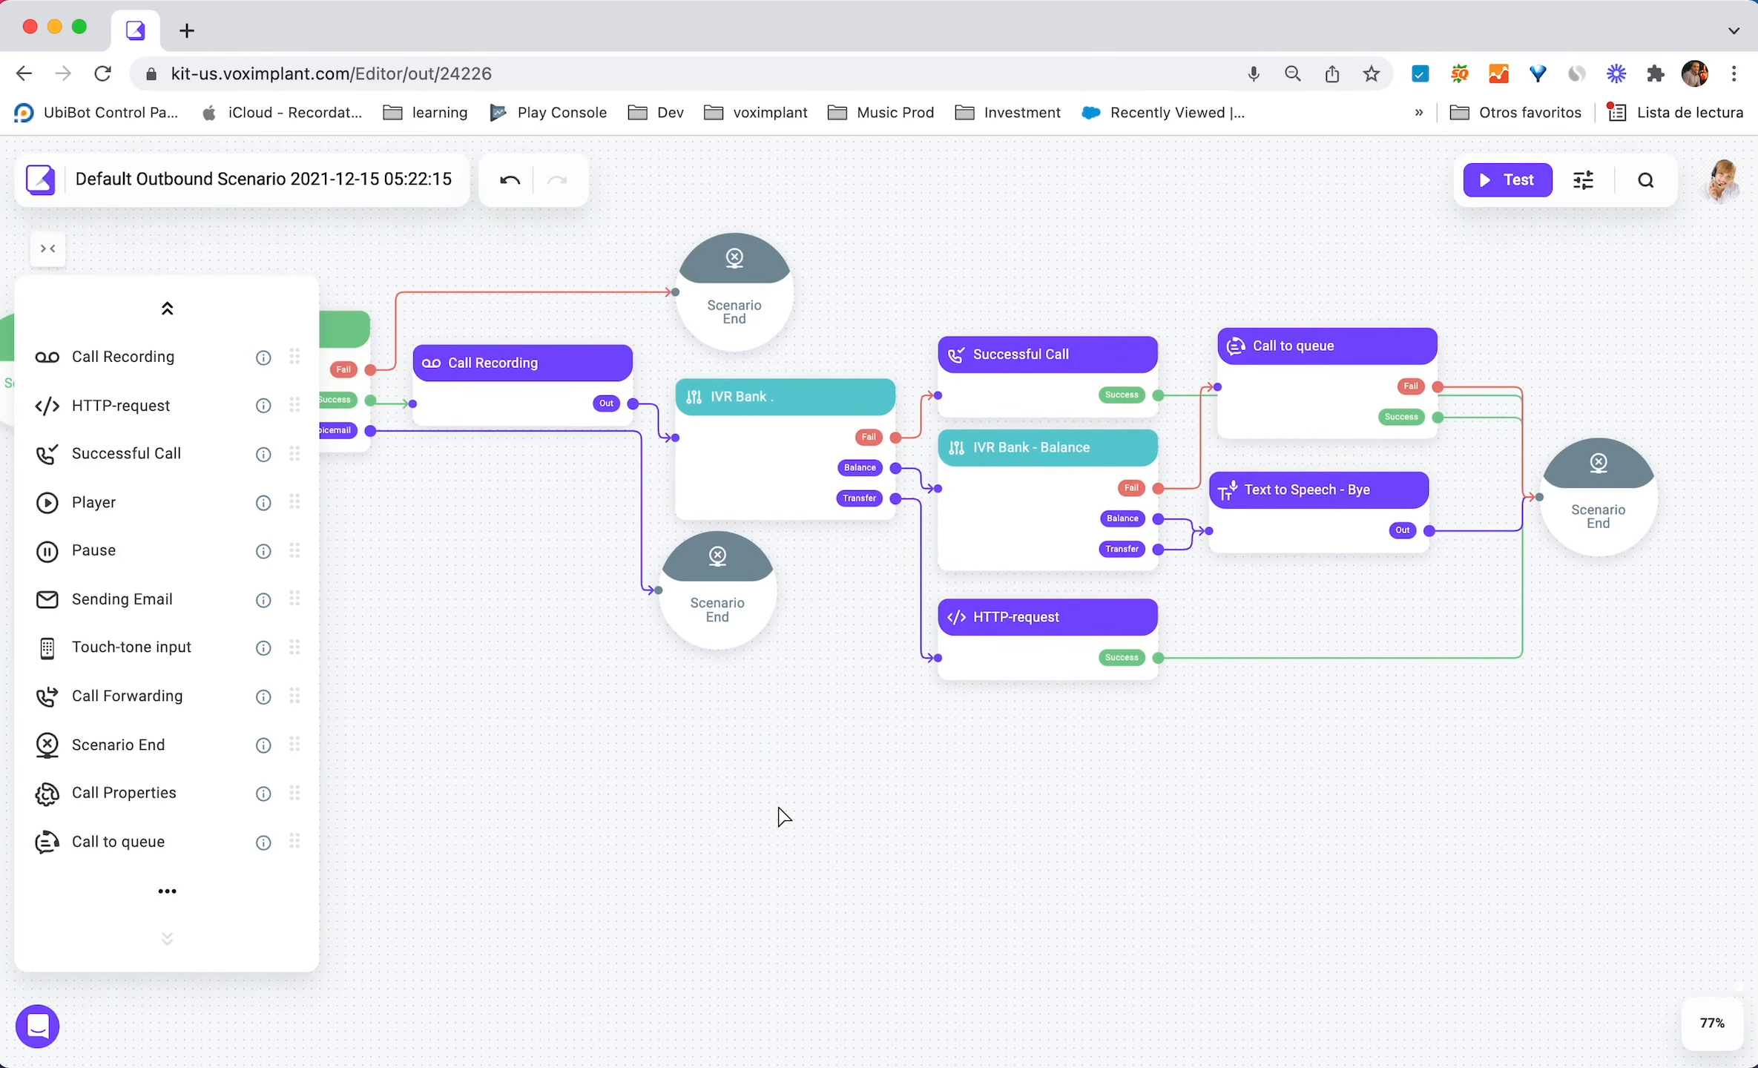
scroll(779, 814, "up", 5)
scroll(778, 816, "down", 2)
scroll(781, 816, "up", 2)
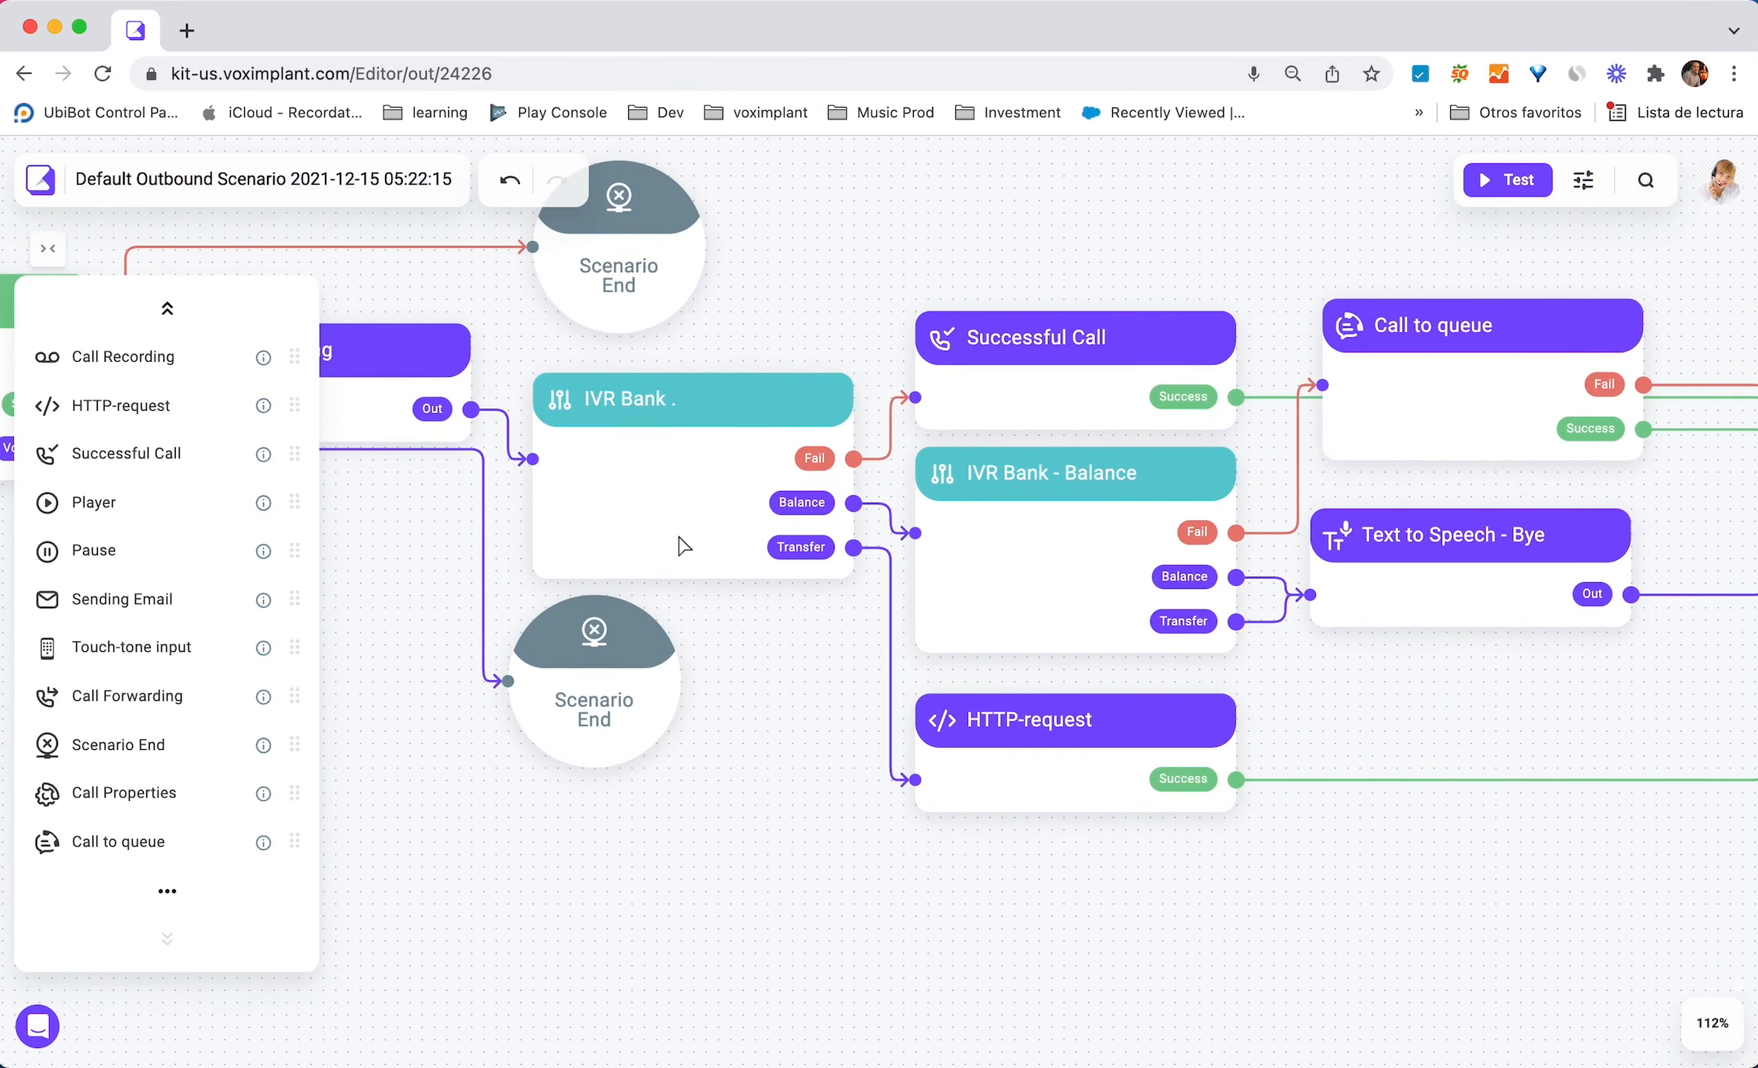
- Open the settings of the IVR Bank block and add a response named Agent with response key 0
double_click(659, 484)
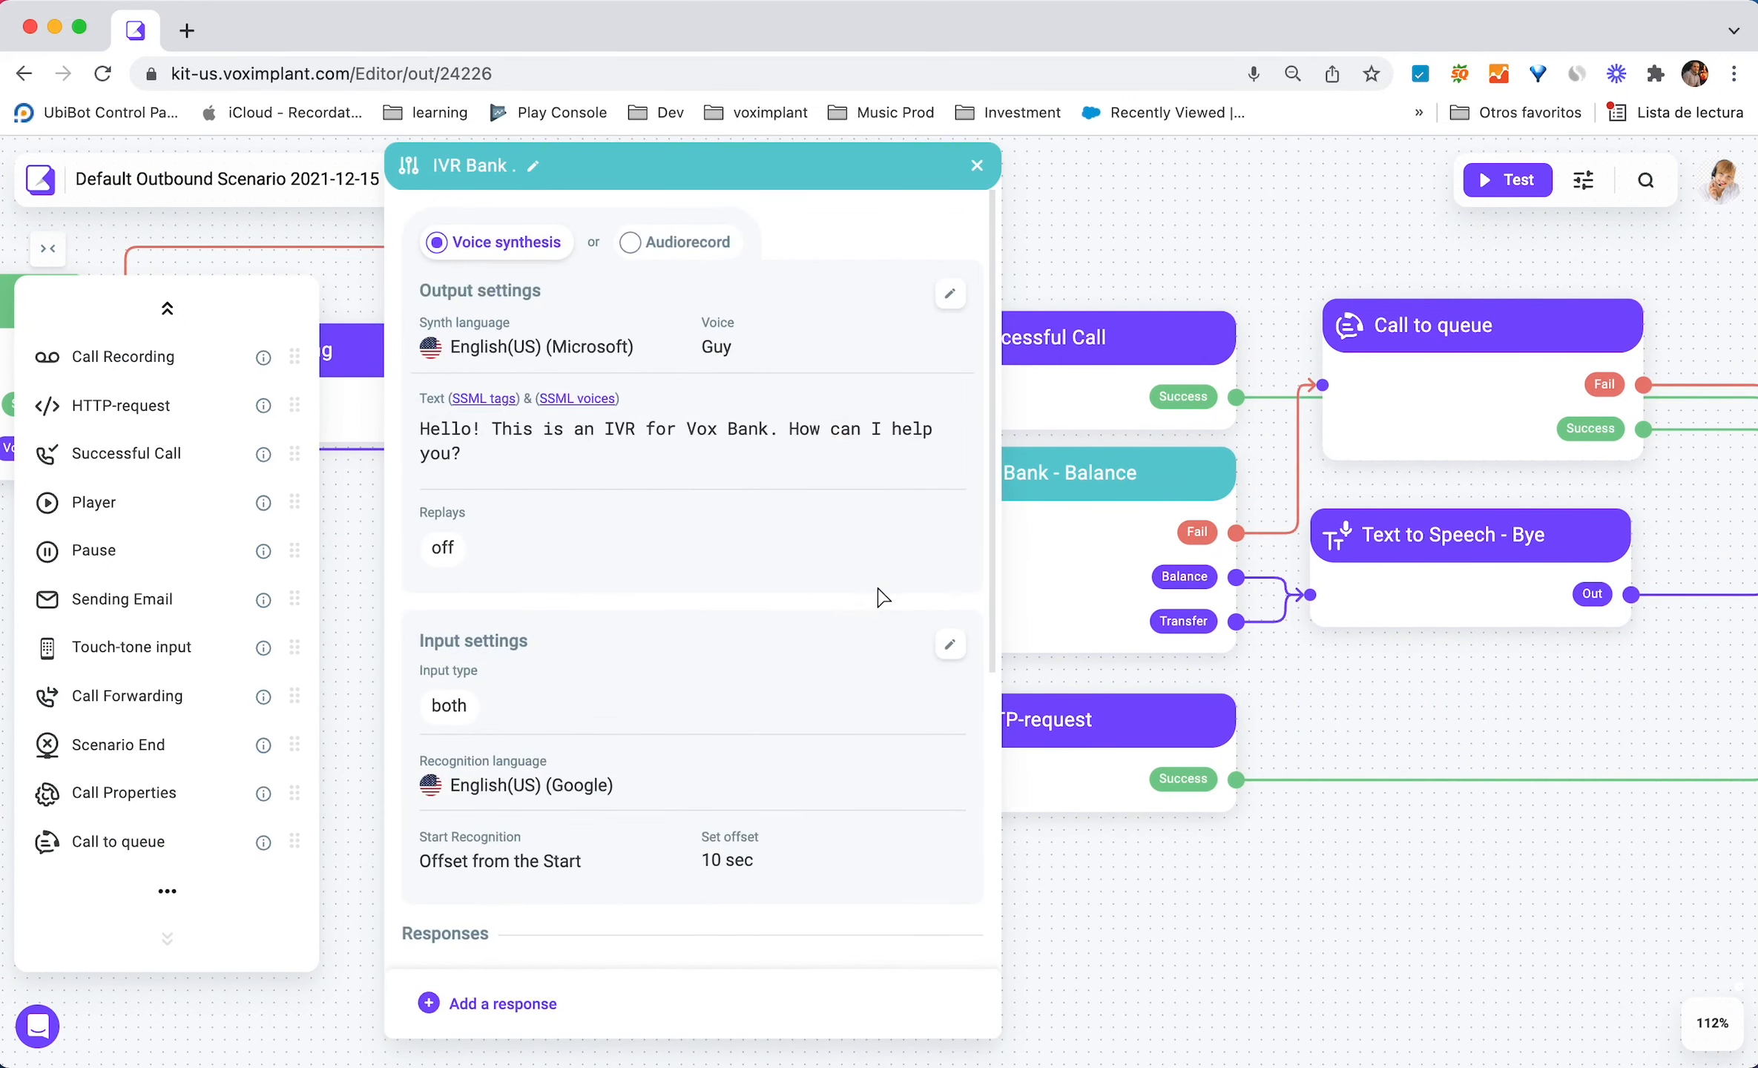
scroll(882, 597, "down", 5)
left_click(460, 1002)
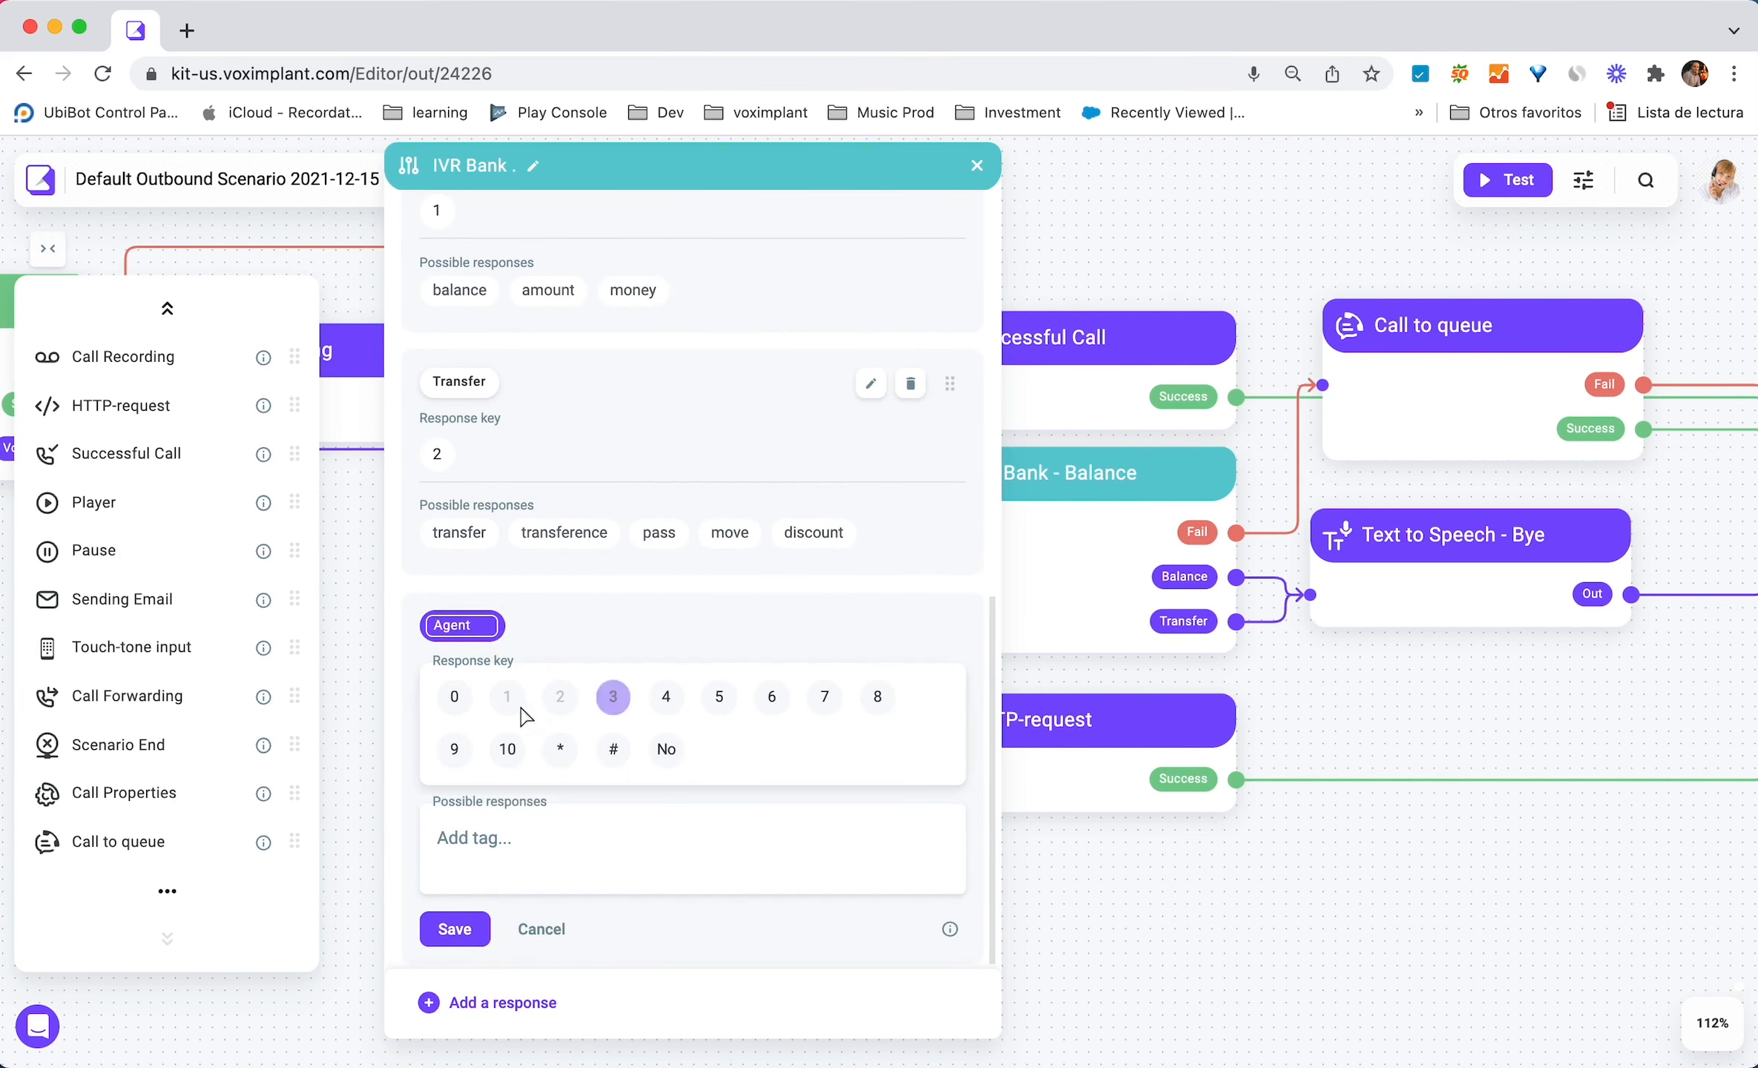
- Enter agent, help and human as possible responses for the Agent response, save it and close the block settings
type("a")
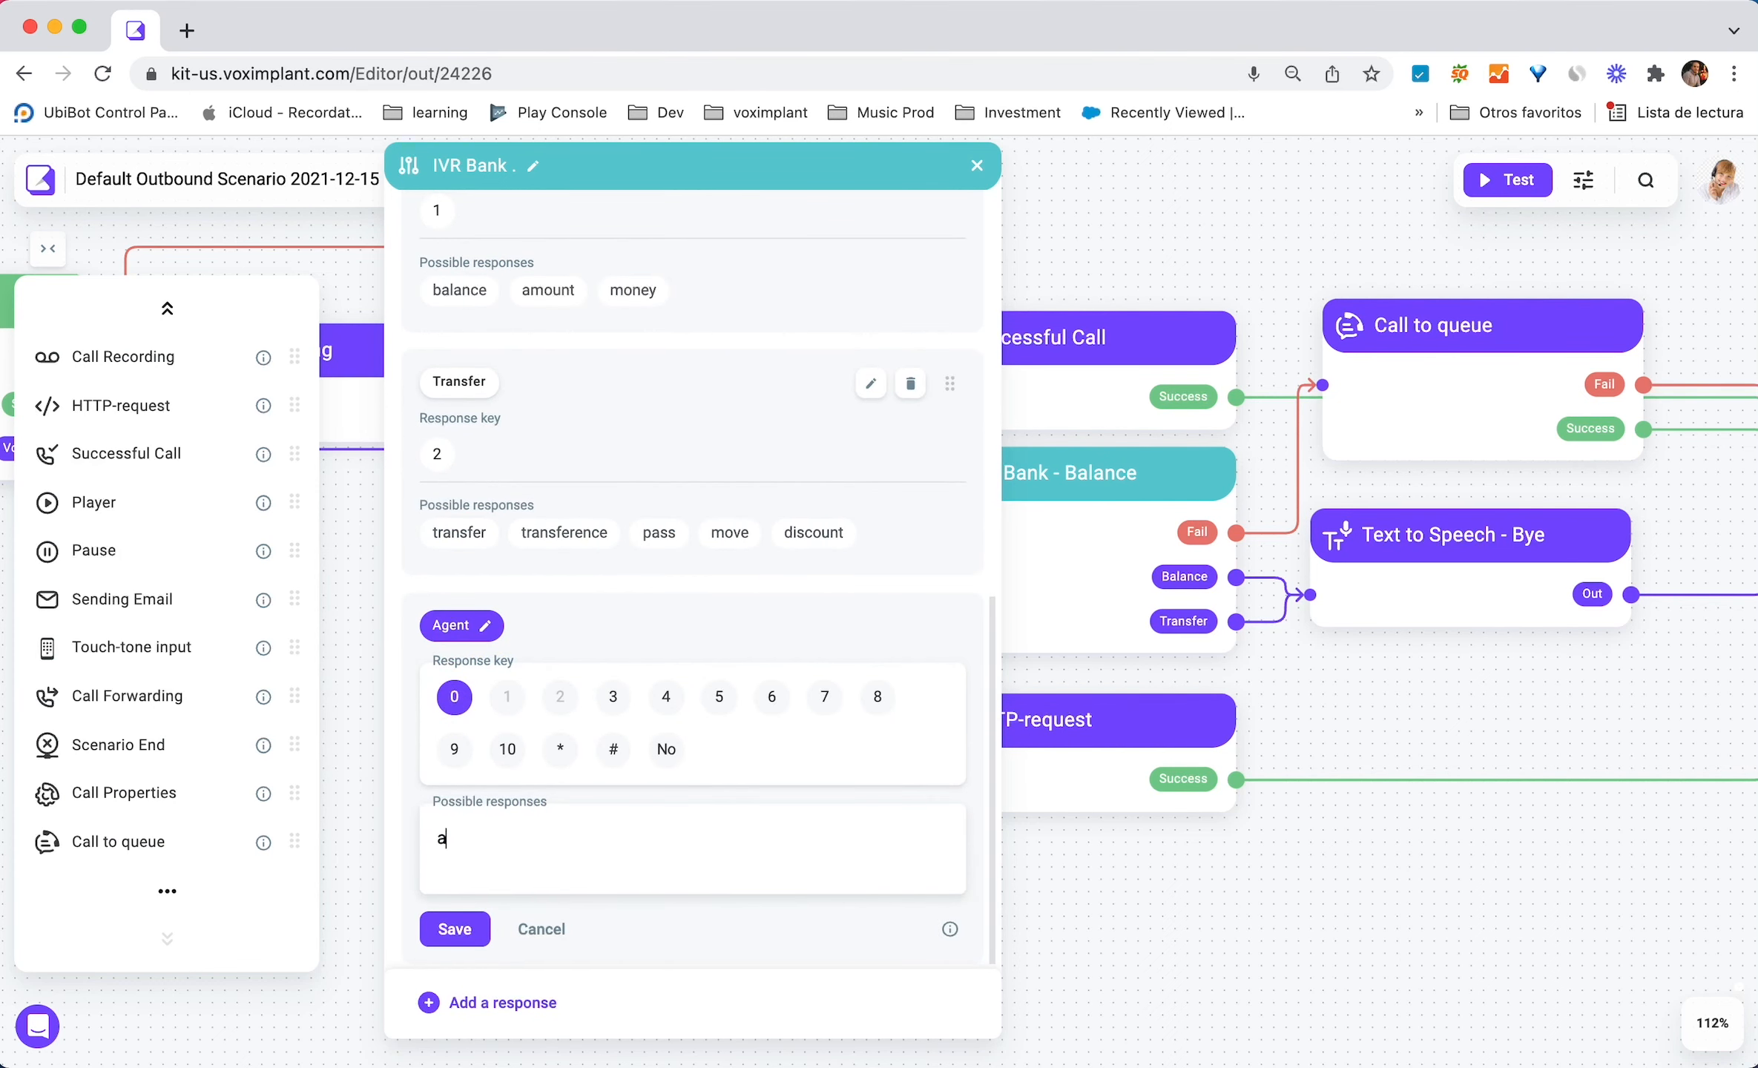
type("gent")
key("Return")
type("help")
key("Return")
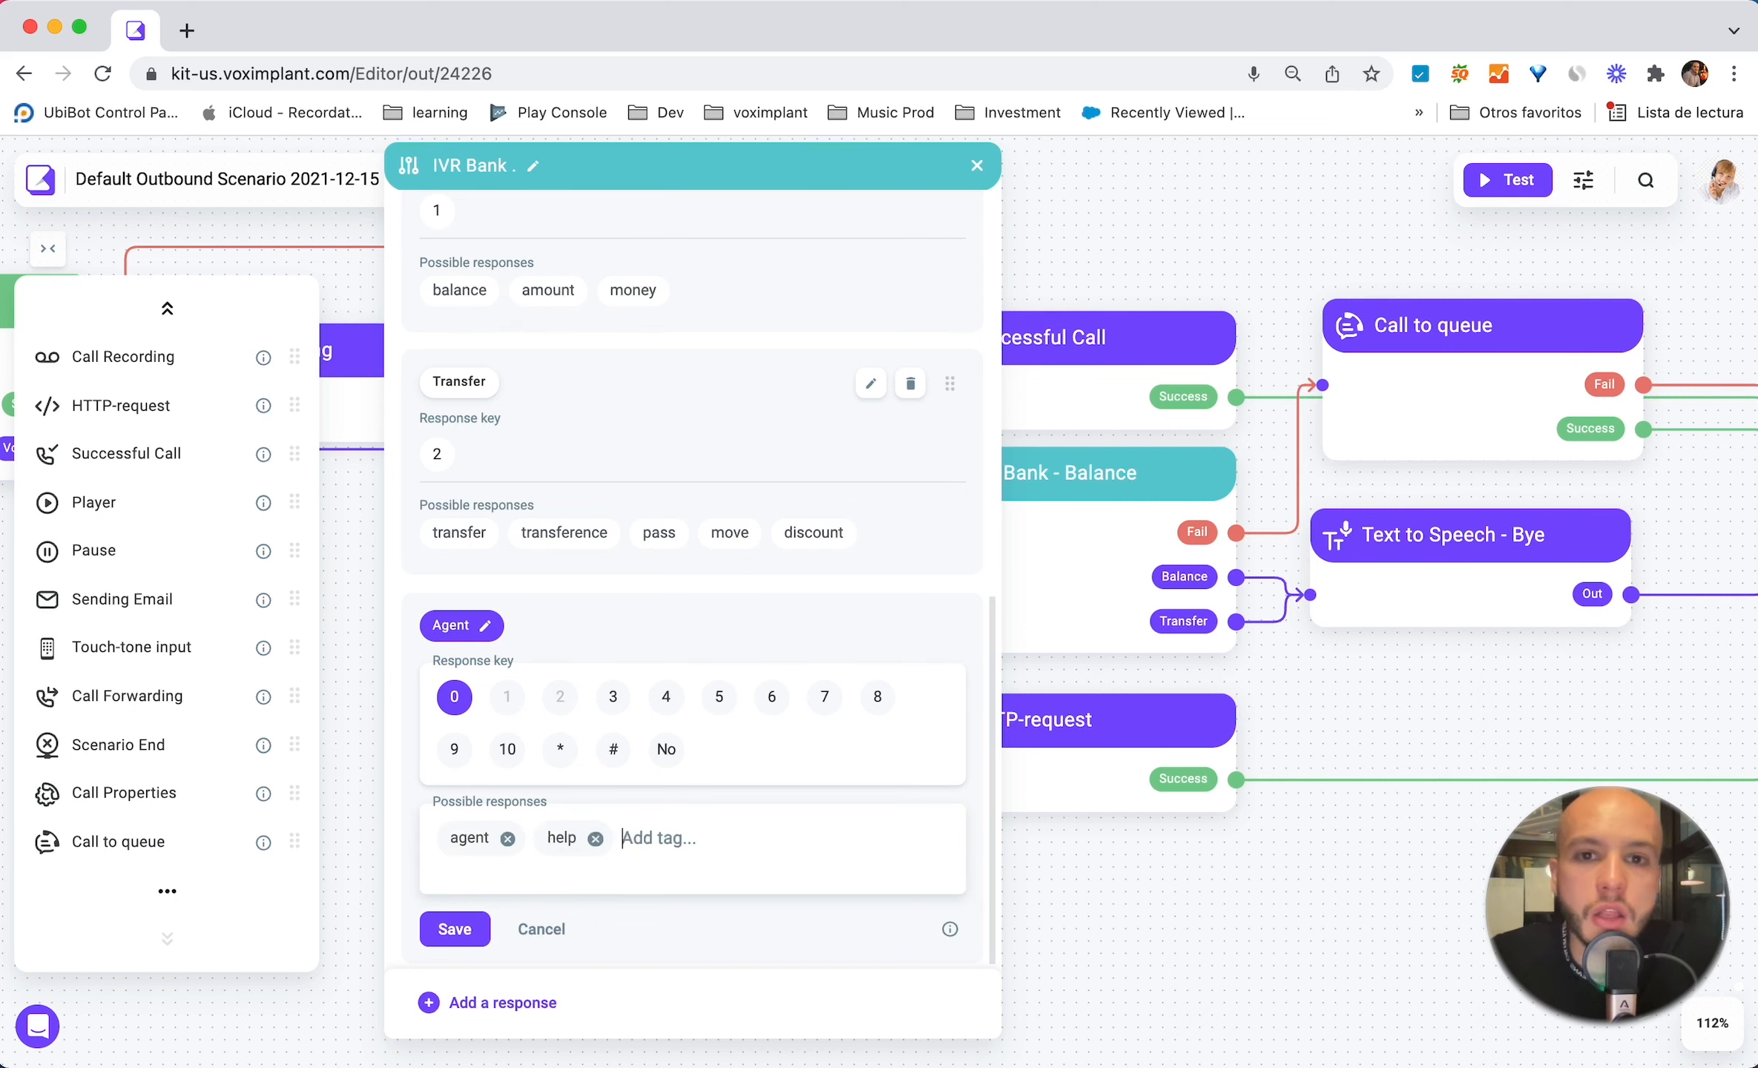
type("human")
key("Return")
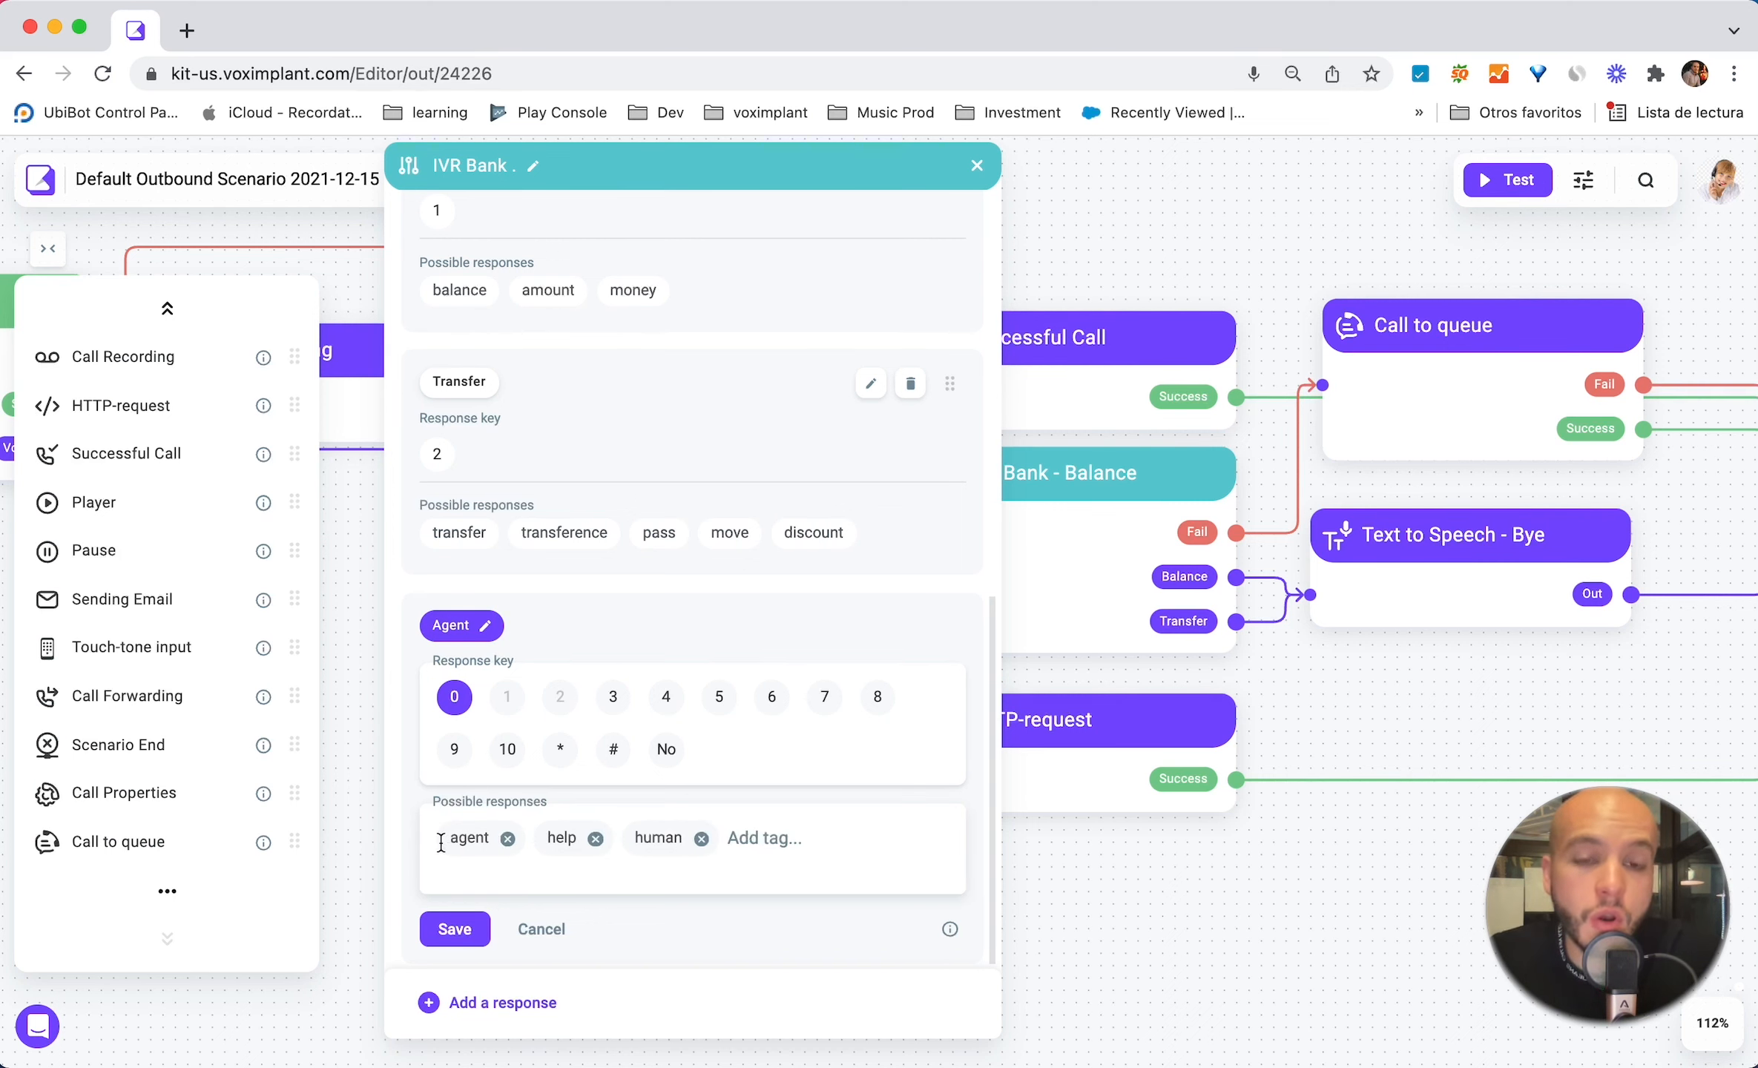
left_click(467, 930)
left_click(975, 167)
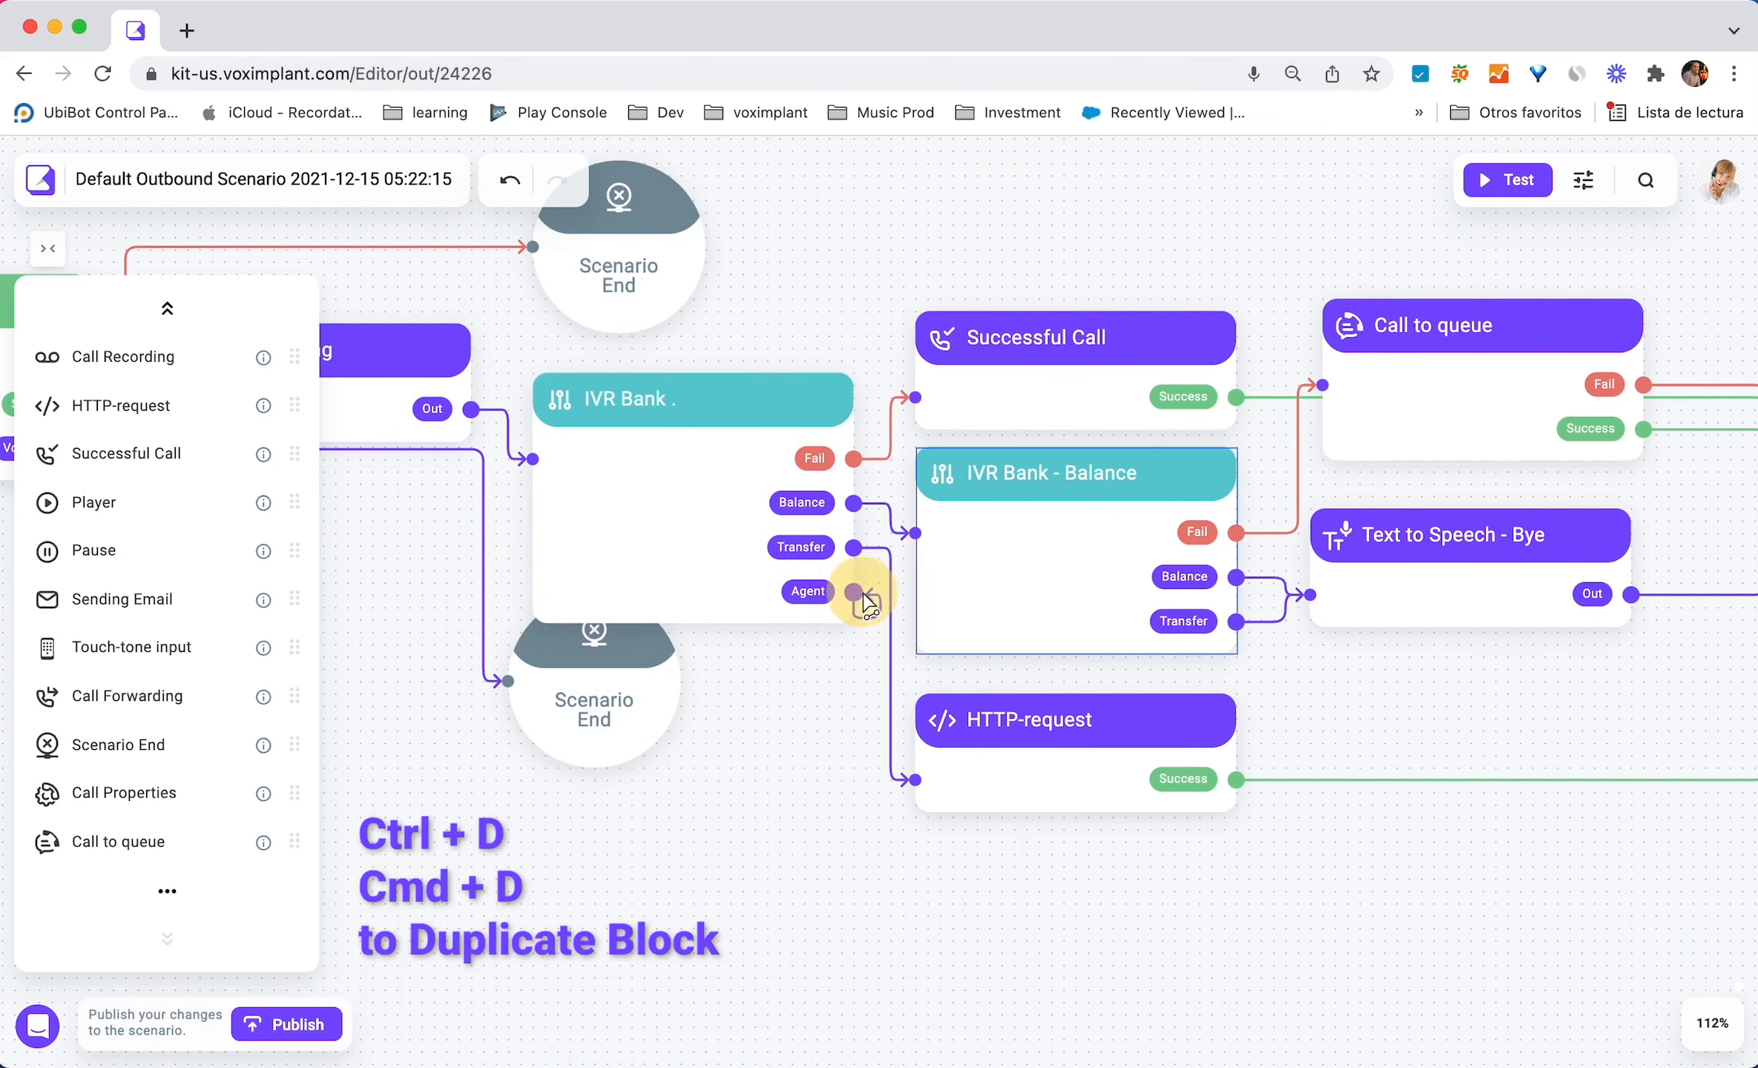
- Connect the Agent output of the IVR Bank block to the Call to queue block and publish the scenario changes
left_click_drag(864, 601, 1328, 408)
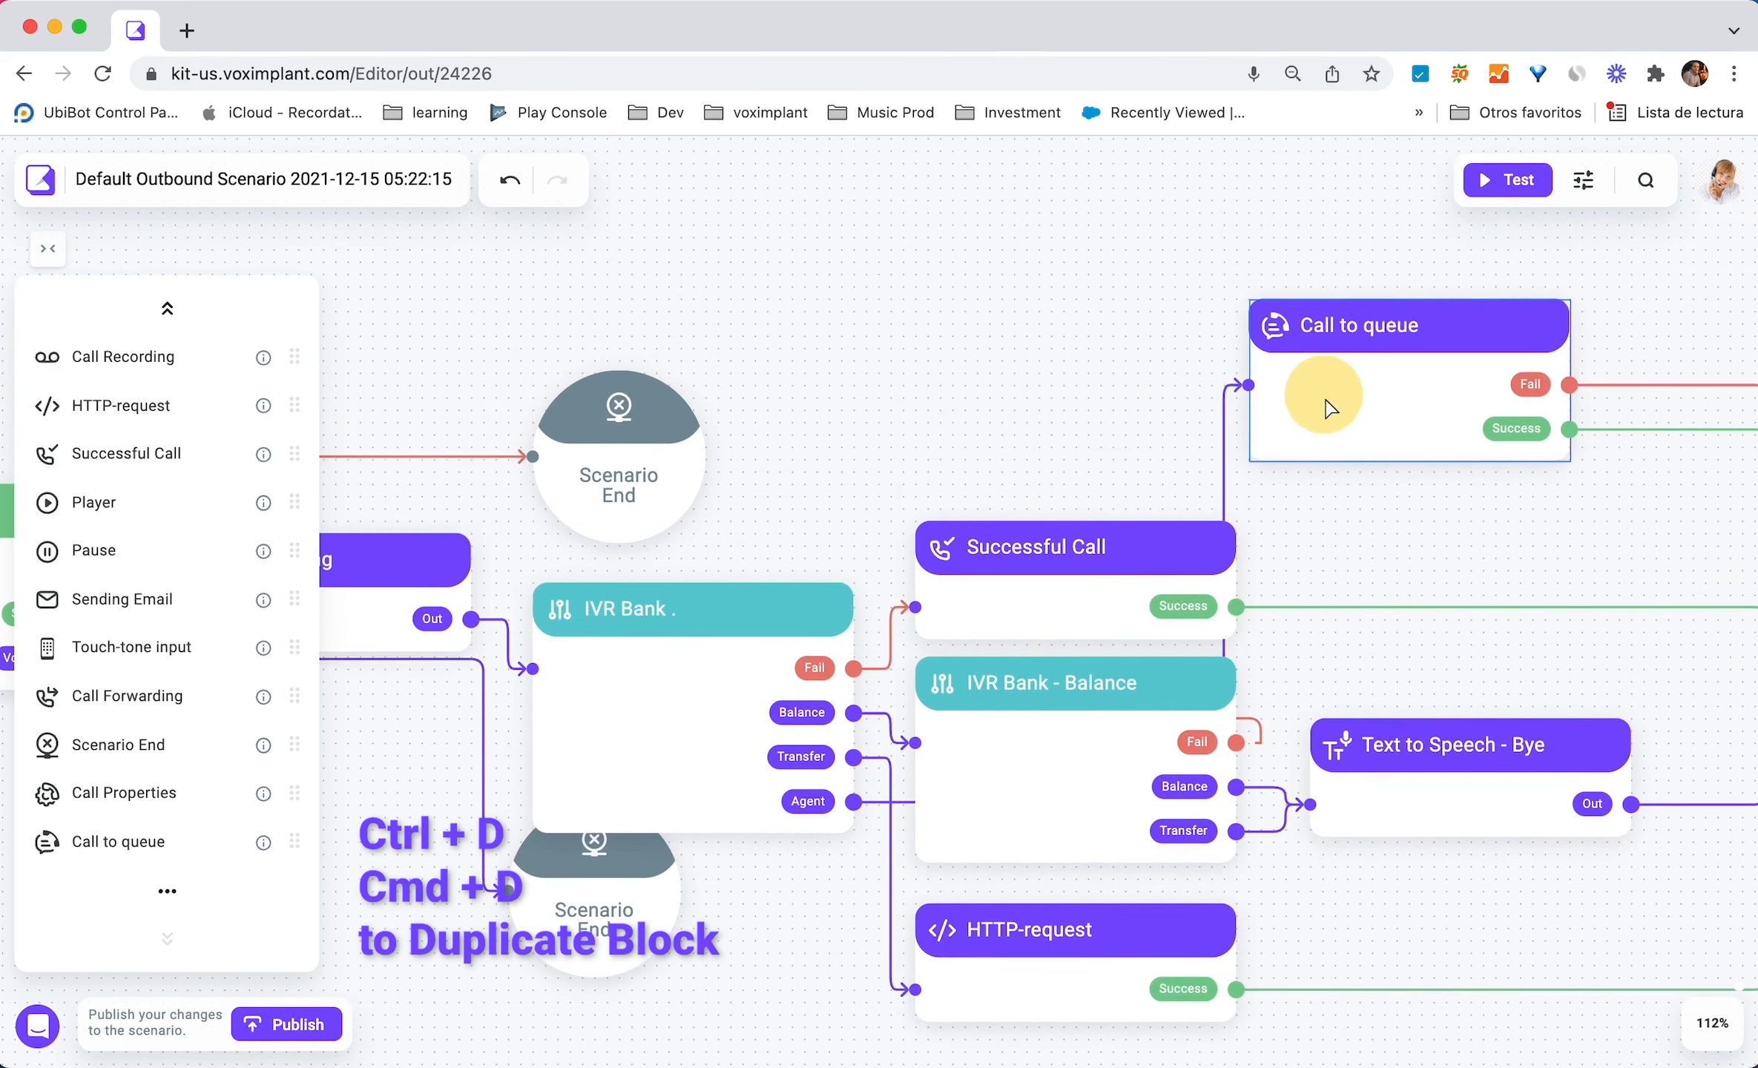
left_click_drag(846, 802, 1344, 386)
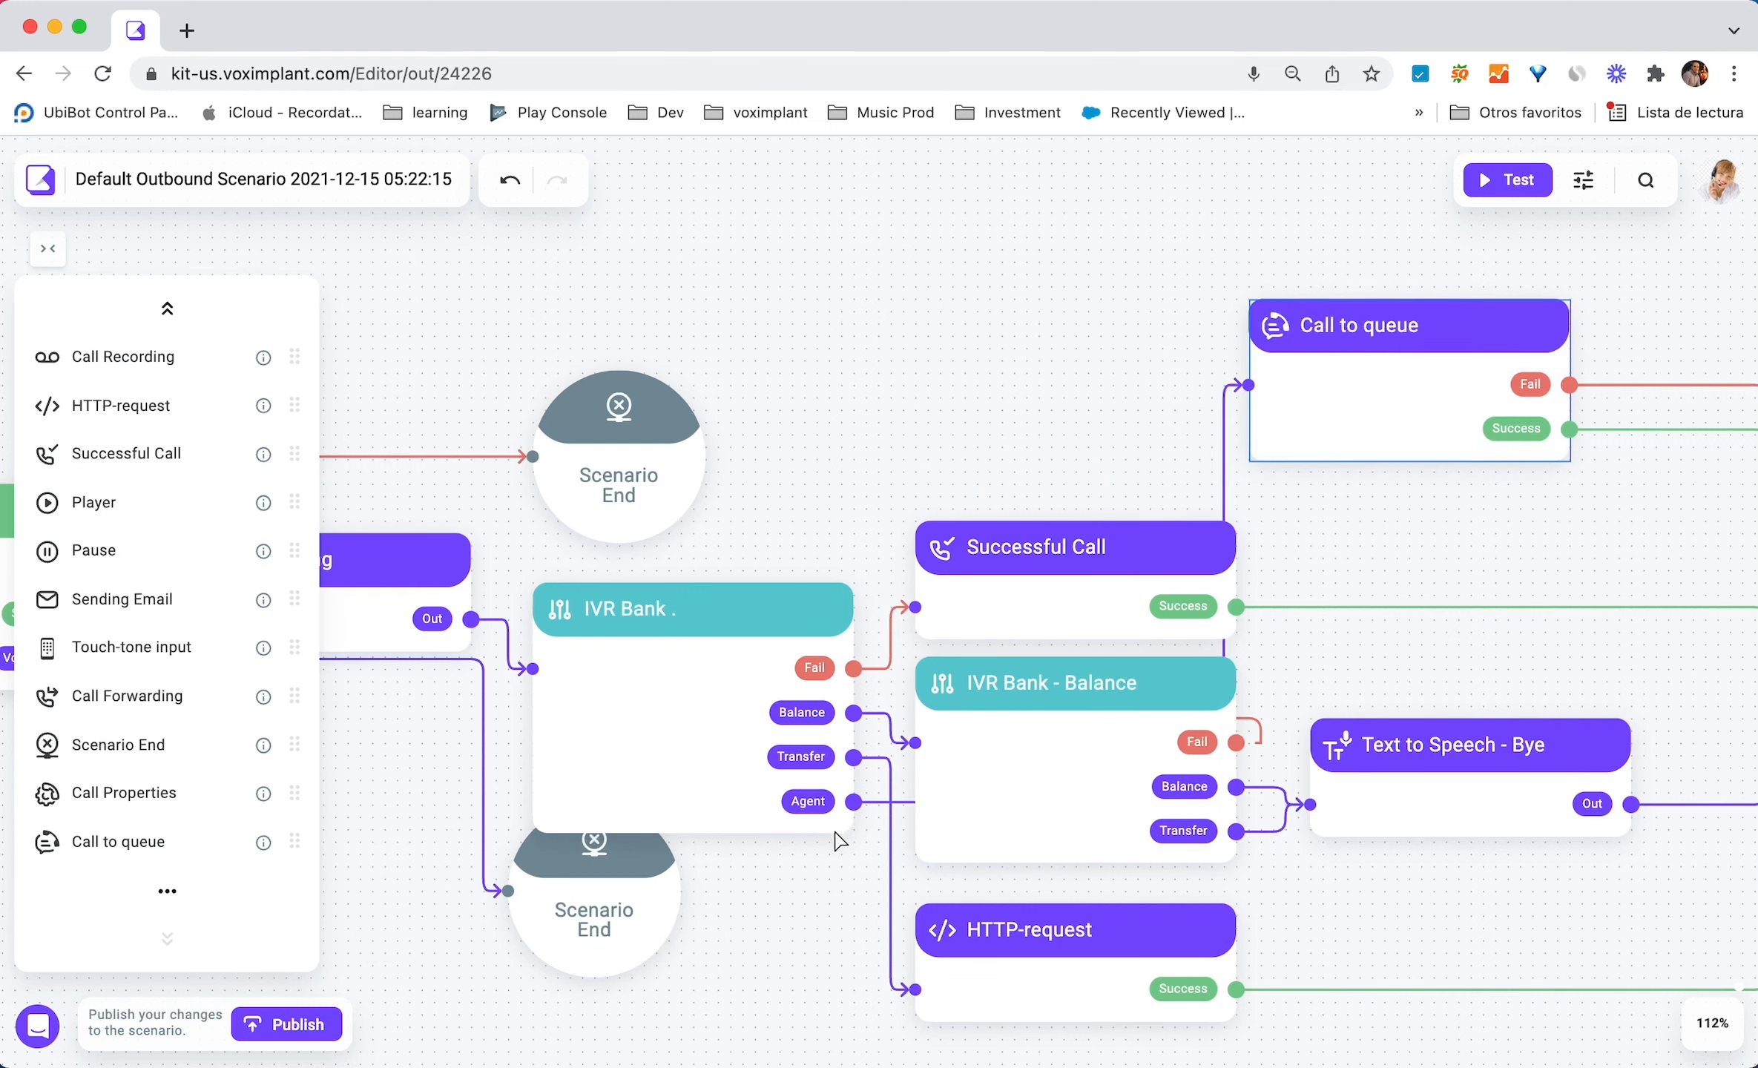
left_click_drag(858, 805, 1344, 386)
left_click(276, 1026)
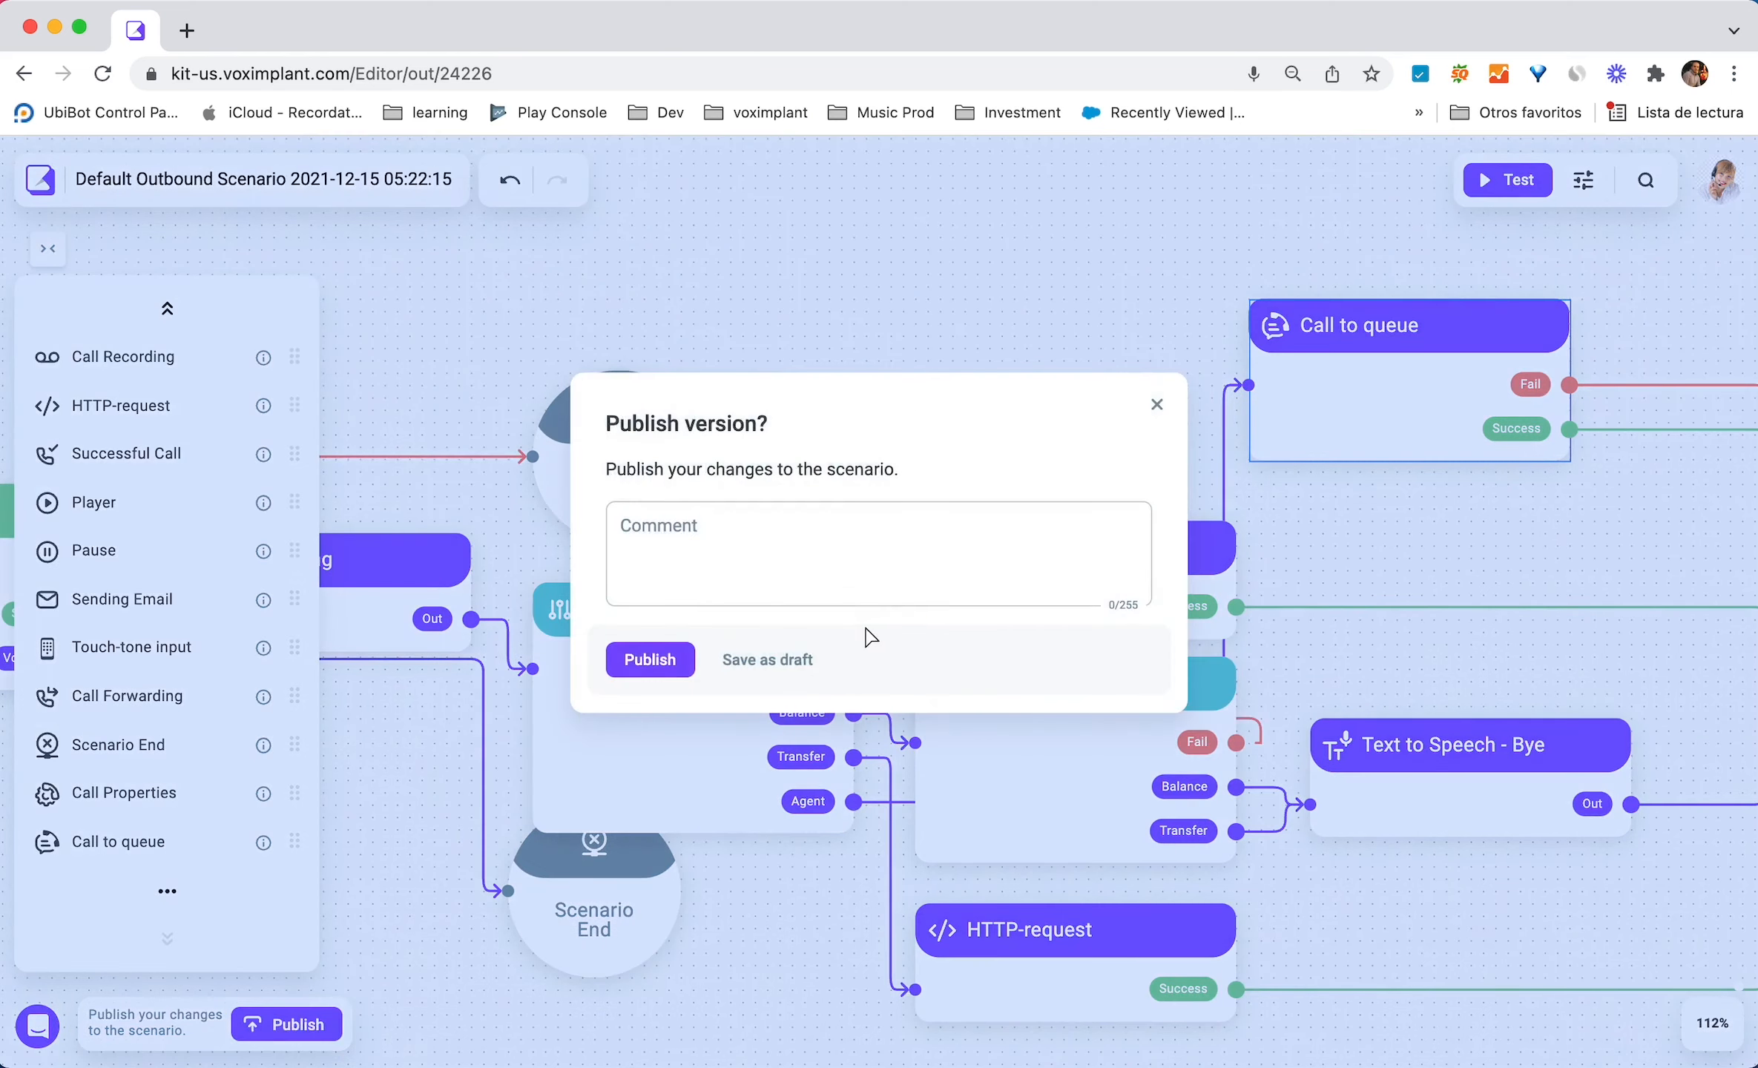
left_click(649, 660)
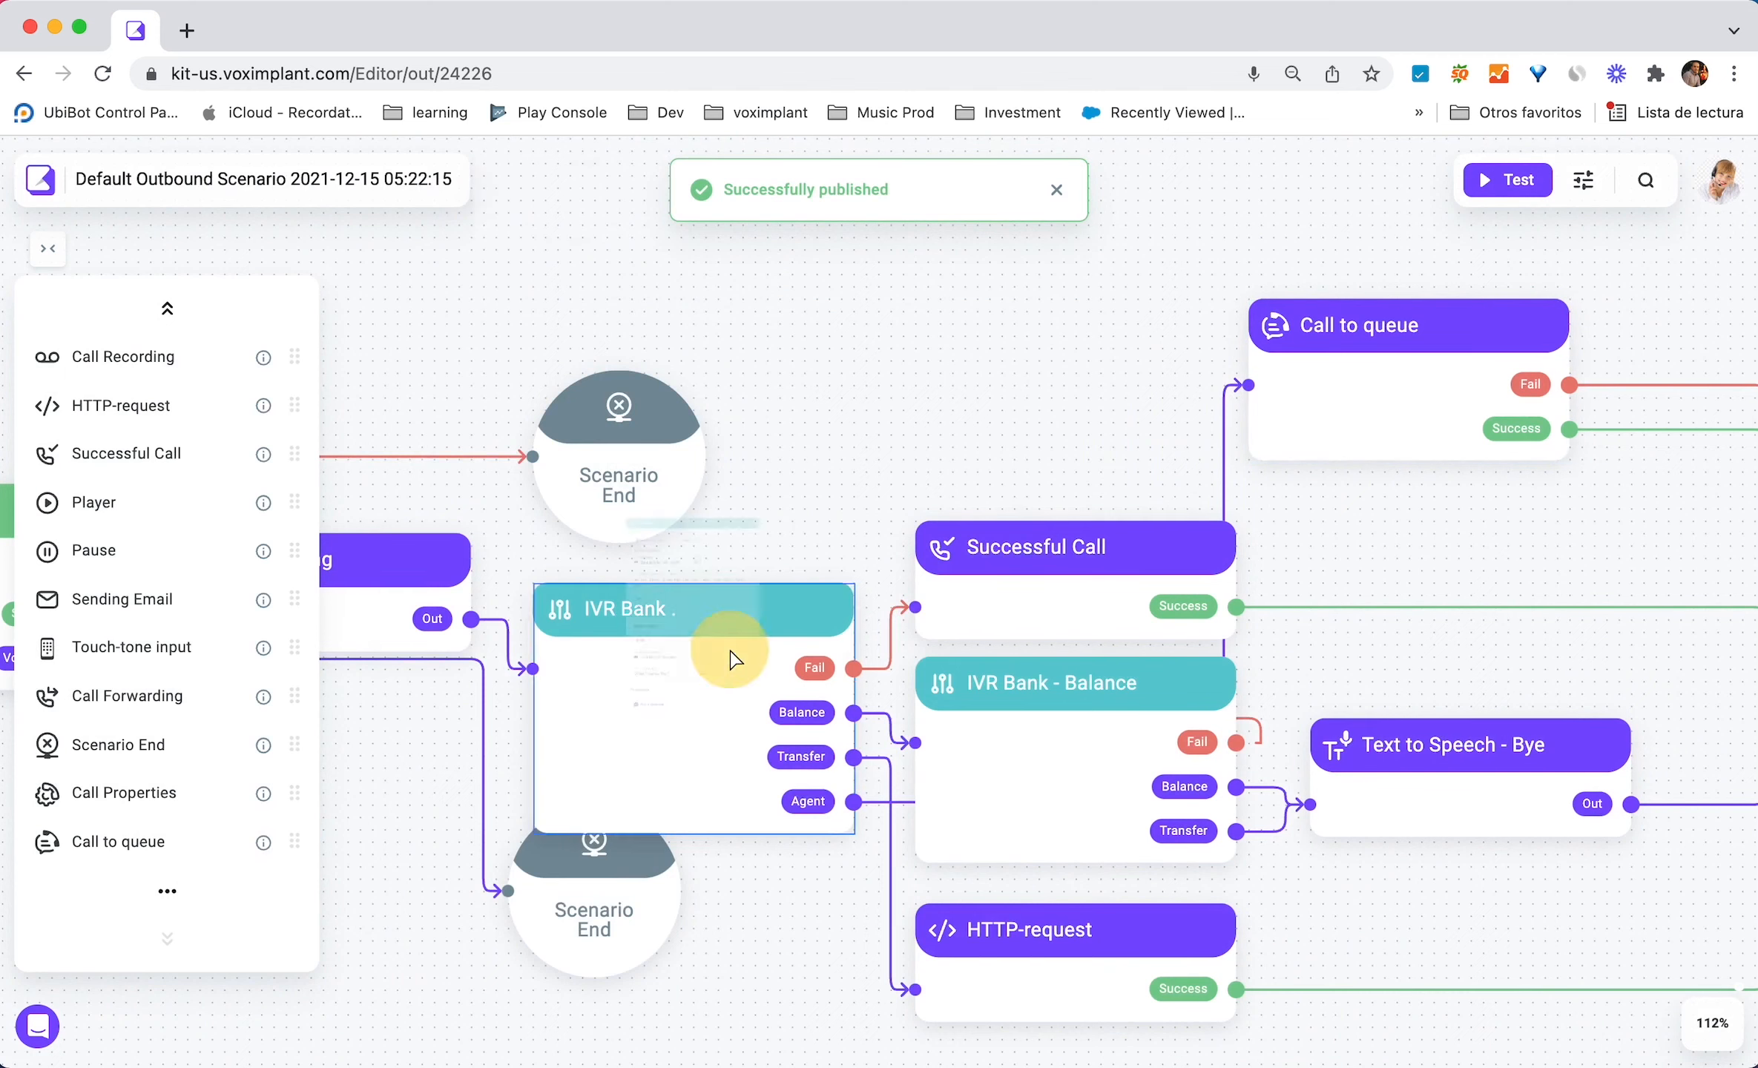
- Open the SSML tags documentation from the IVR Bank settings, examine the voice element syntax, and return to the scenario with the settings closed
left_click(729, 658)
left_click(495, 422)
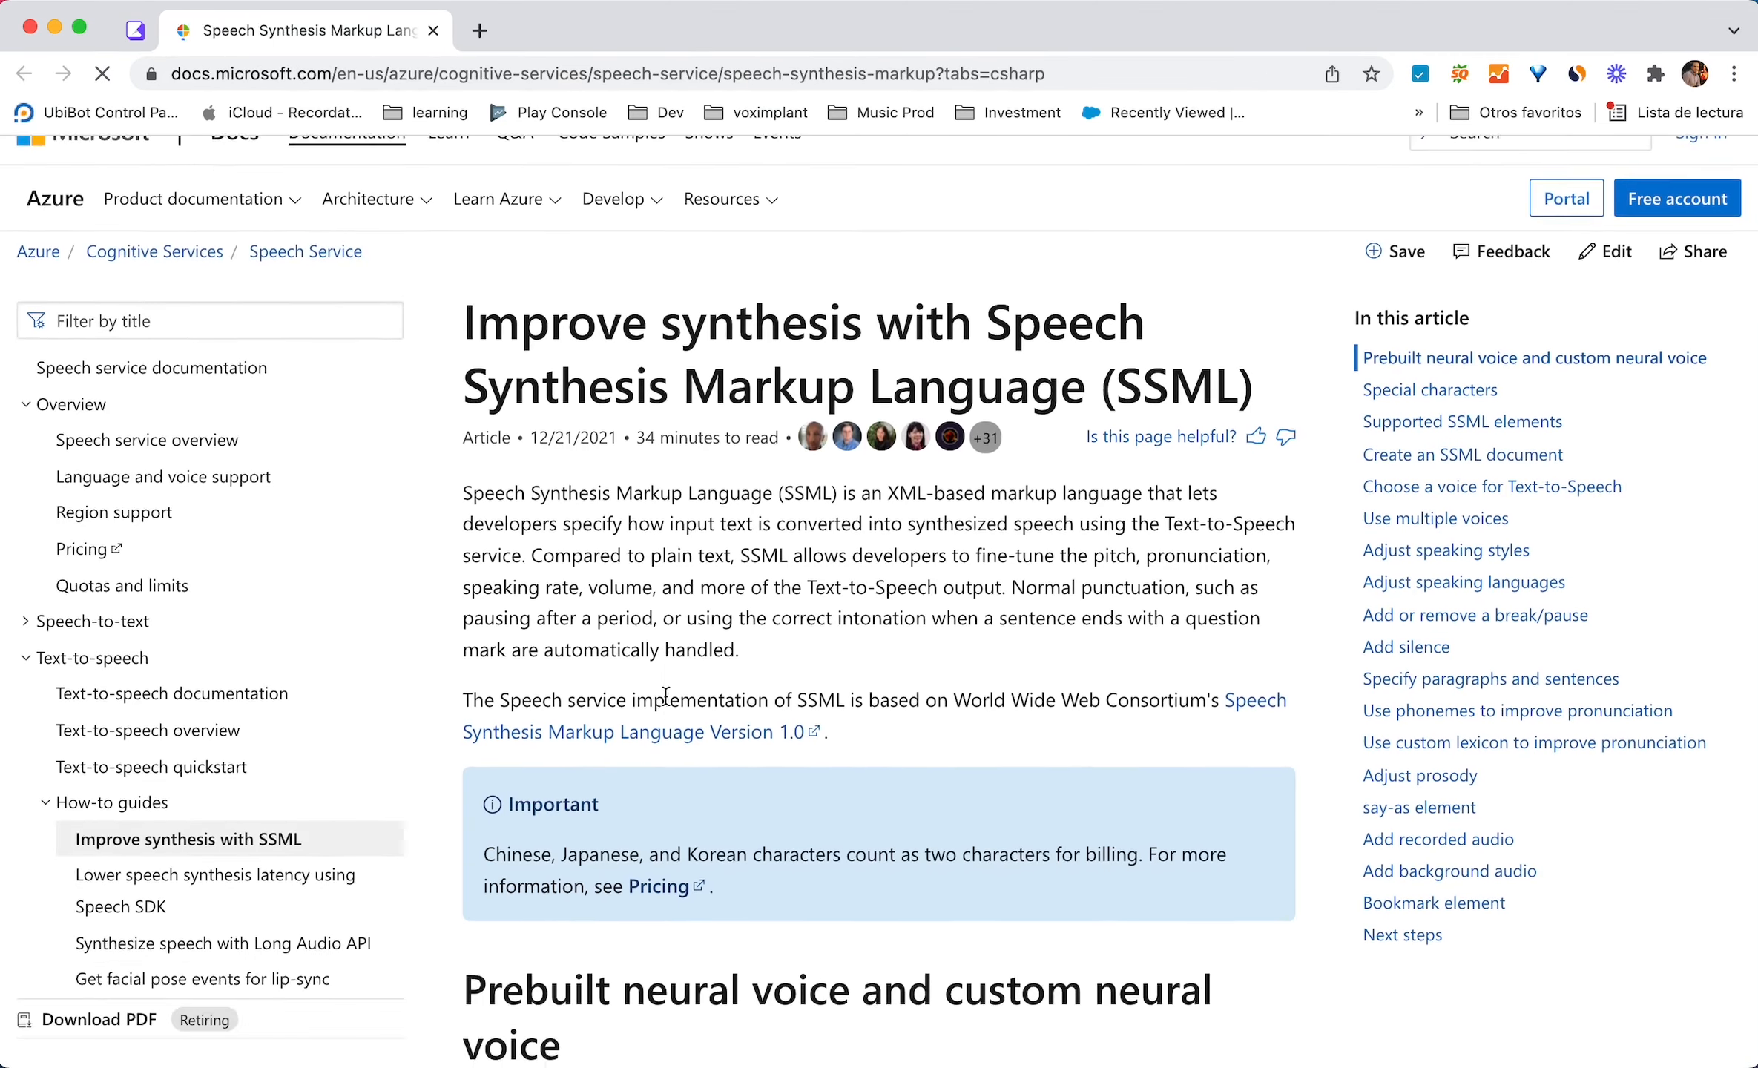
scroll(665, 695, "down", 5)
scroll(1103, 712, "down", 10)
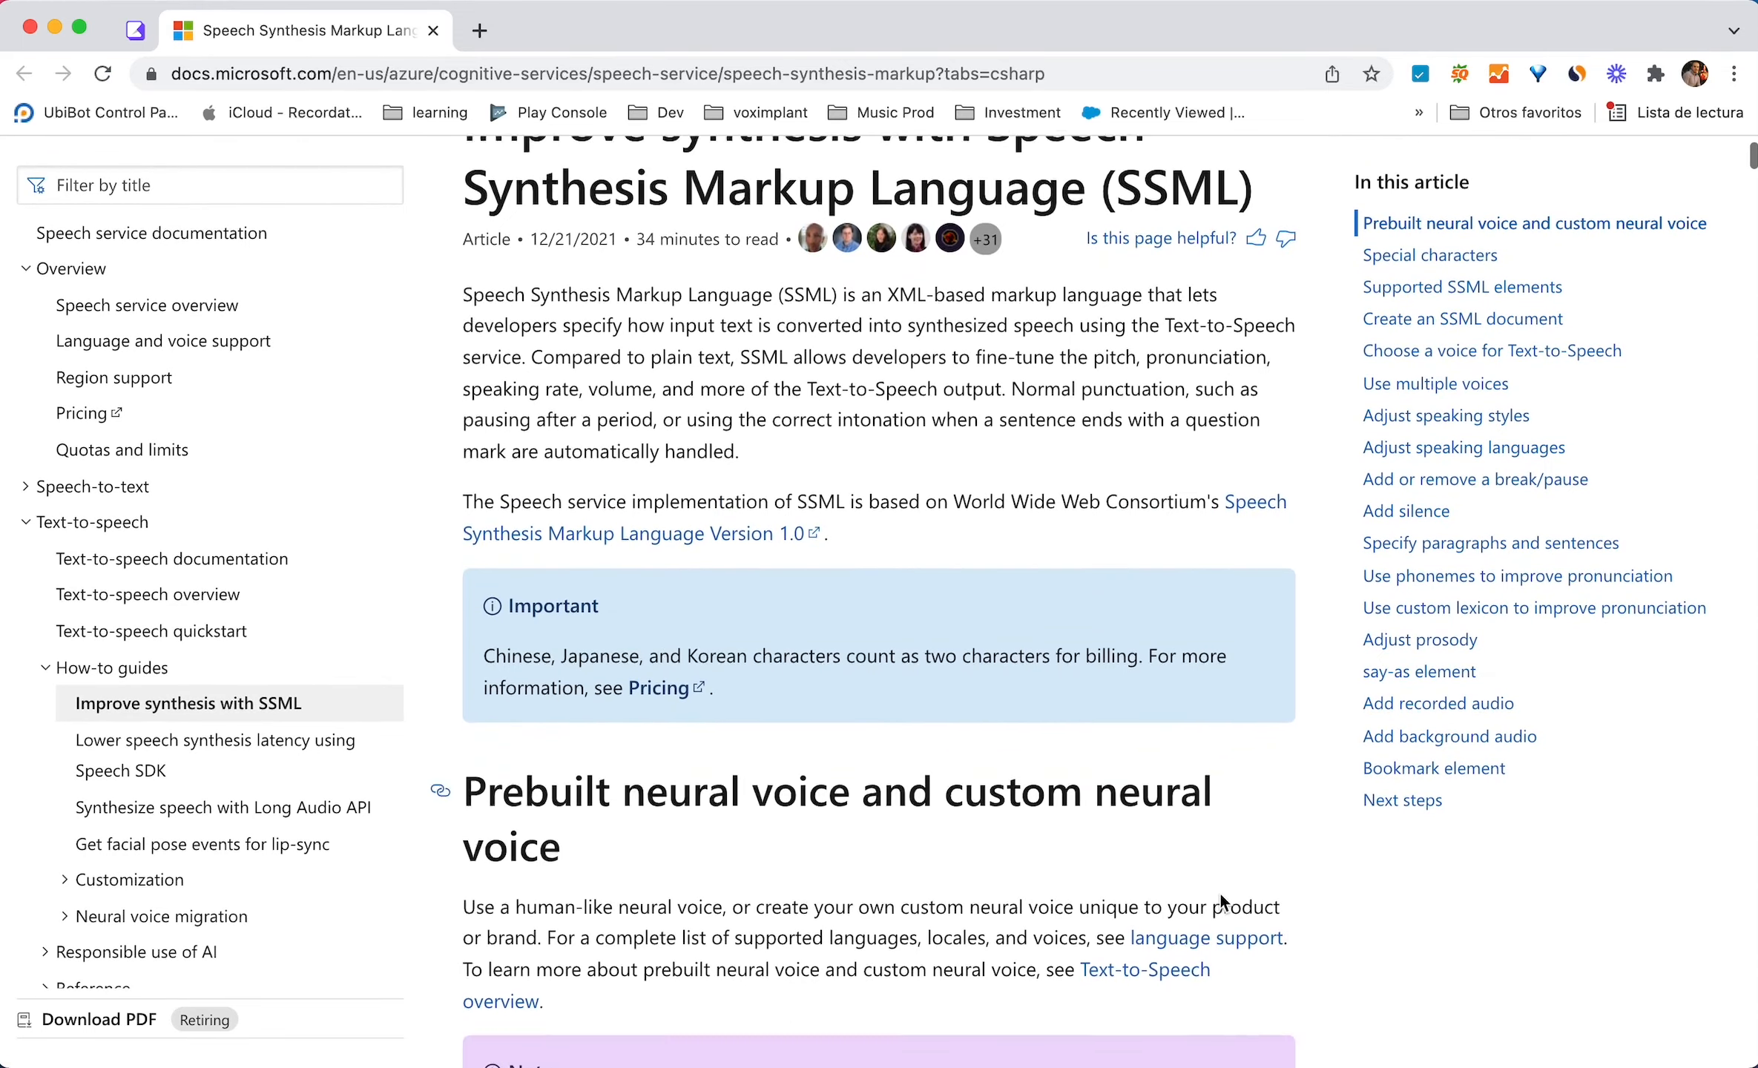
scroll(1338, 896, "down", 12)
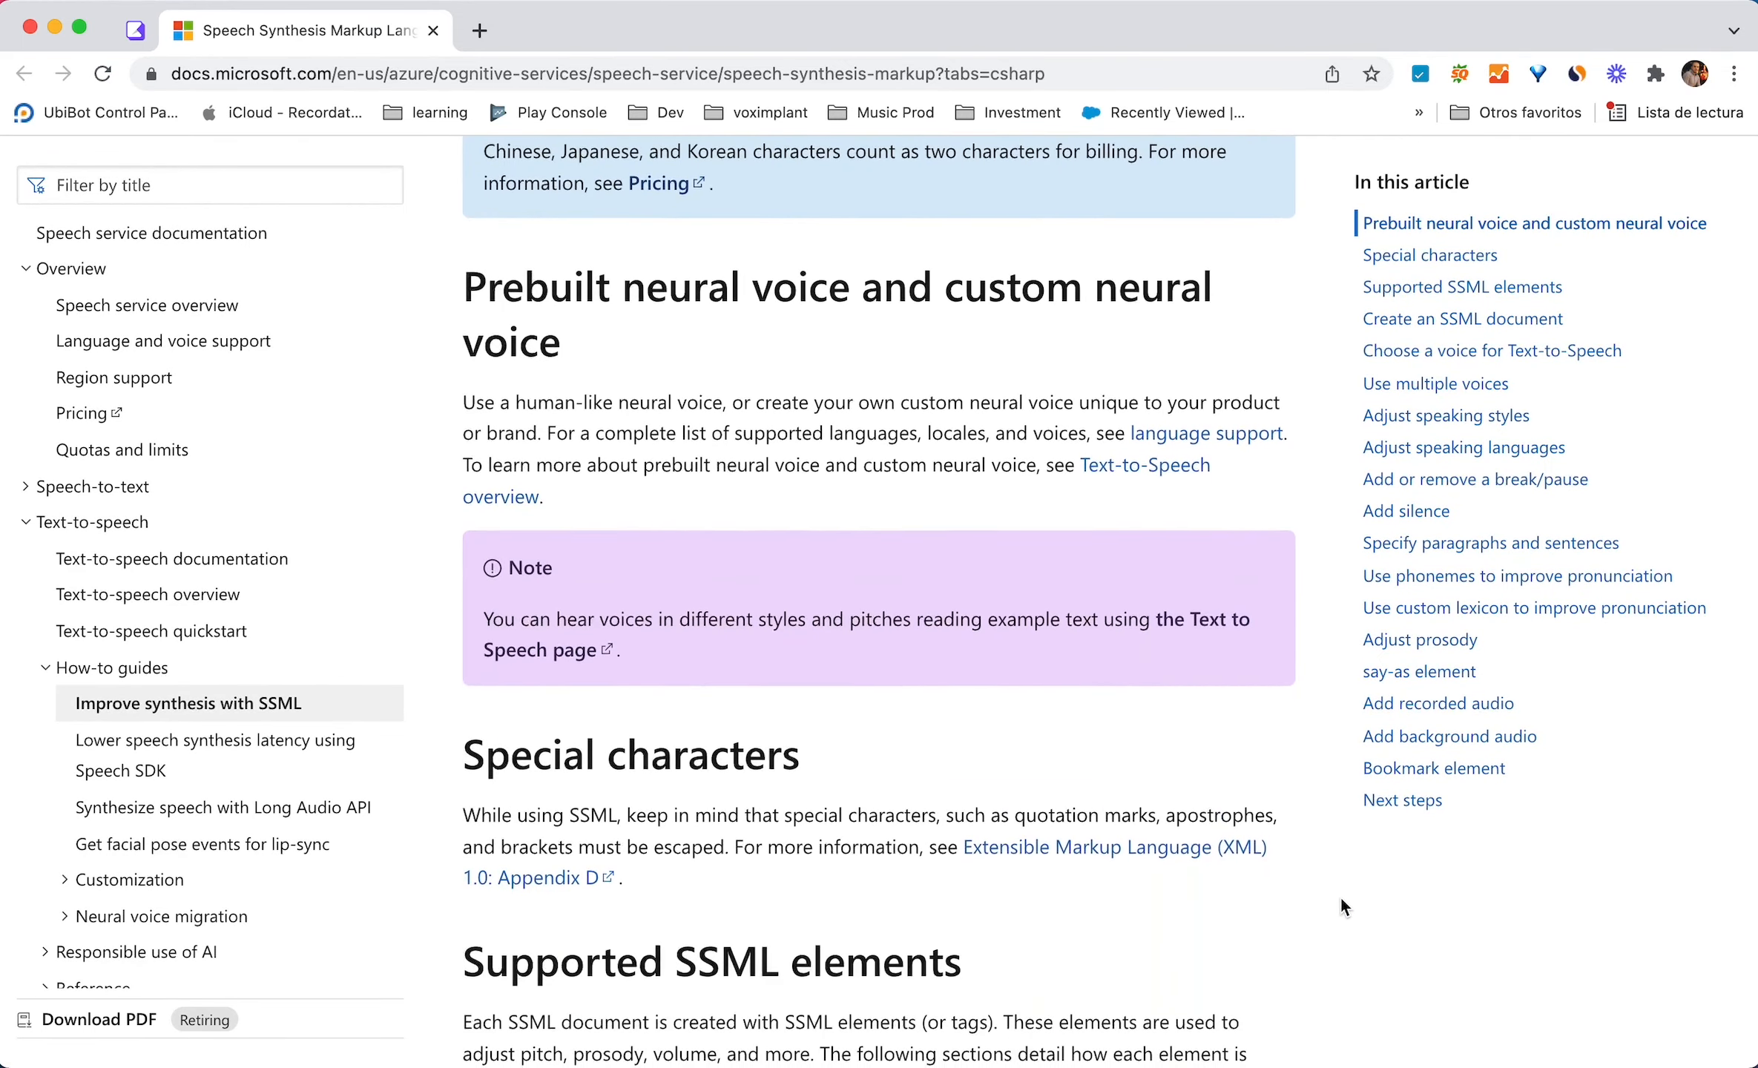
scroll(1340, 899, "down", 10)
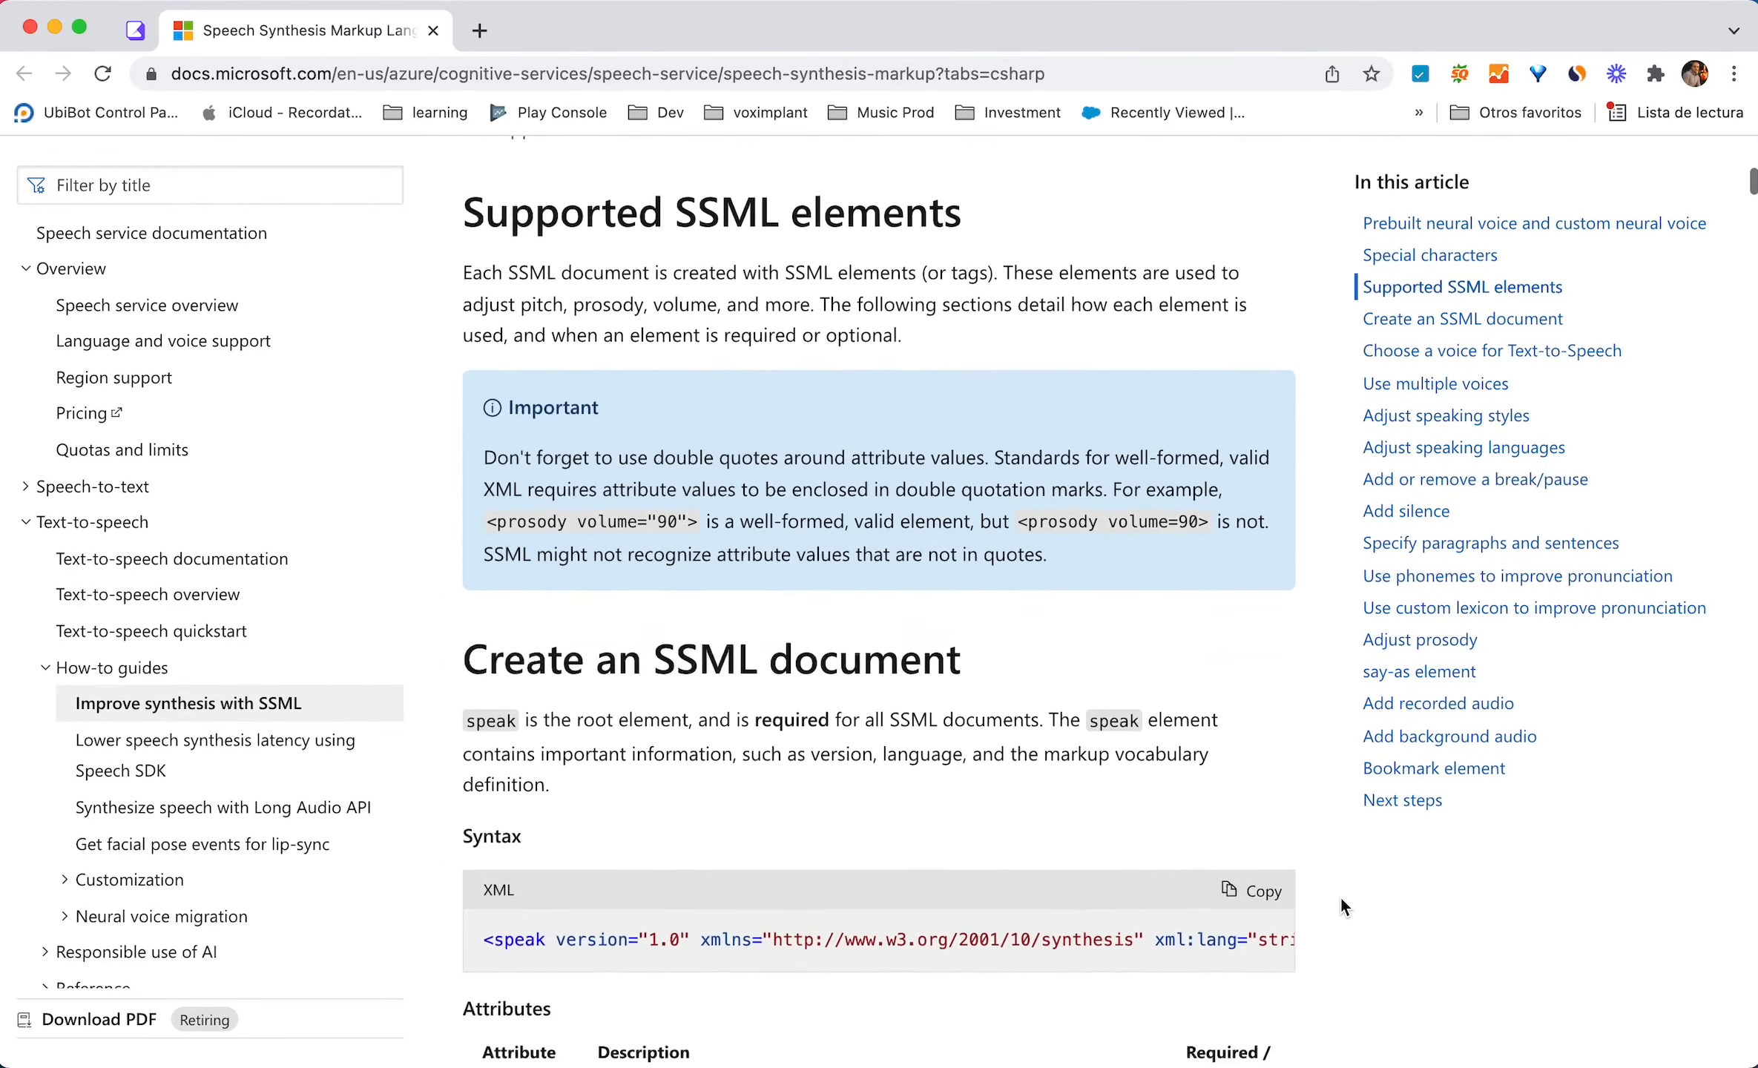
scroll(1340, 898, "down", 14)
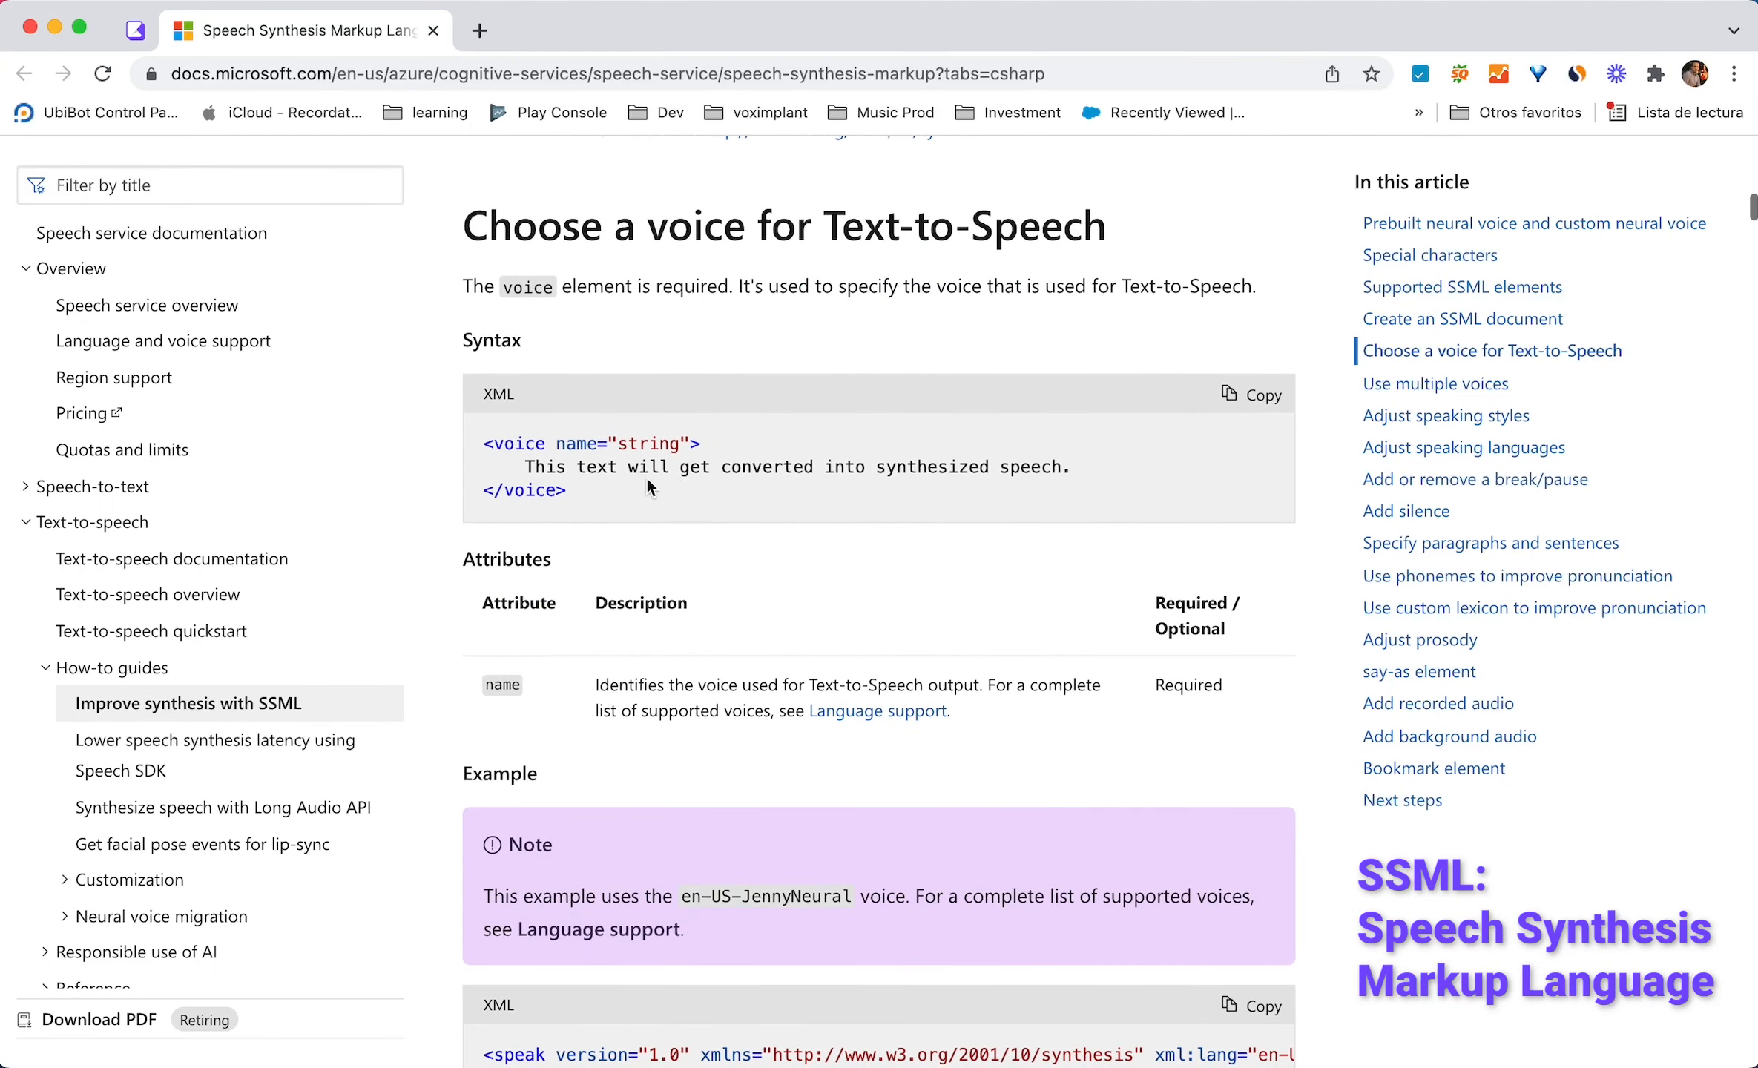
left_click_drag(562, 486, 477, 449)
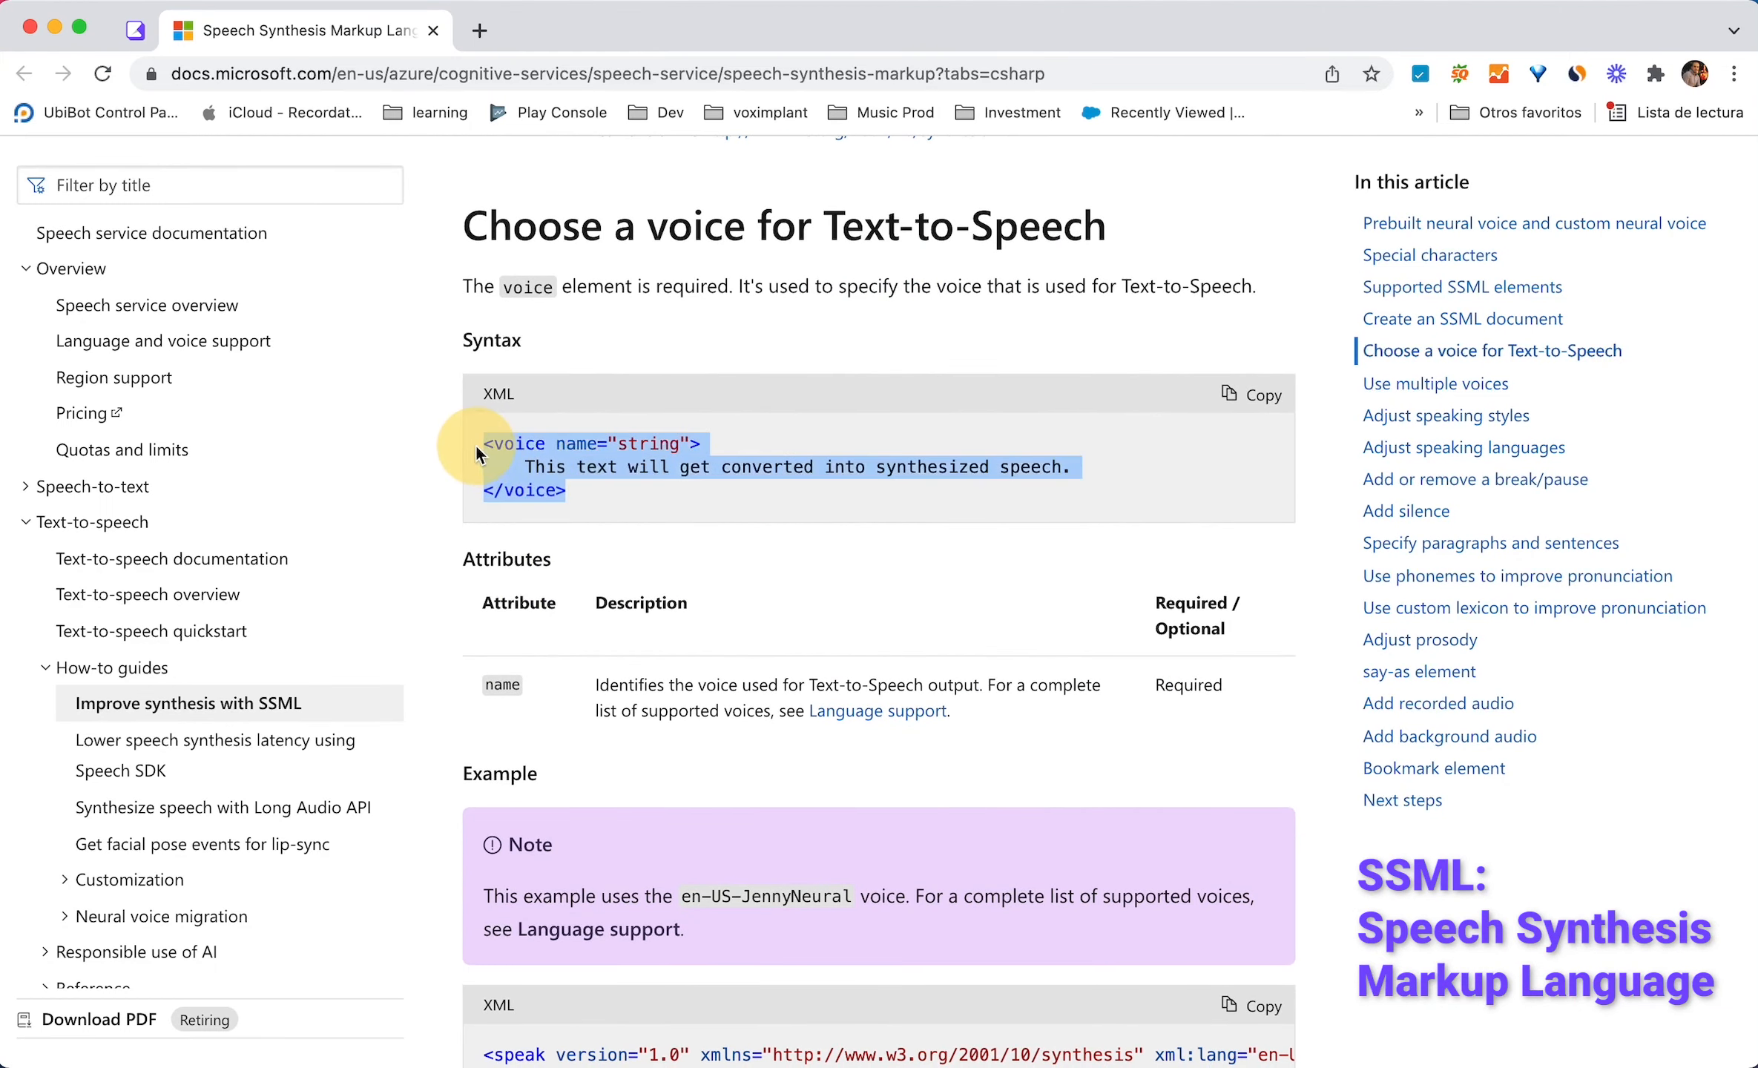
left_click(135, 29)
left_click(976, 194)
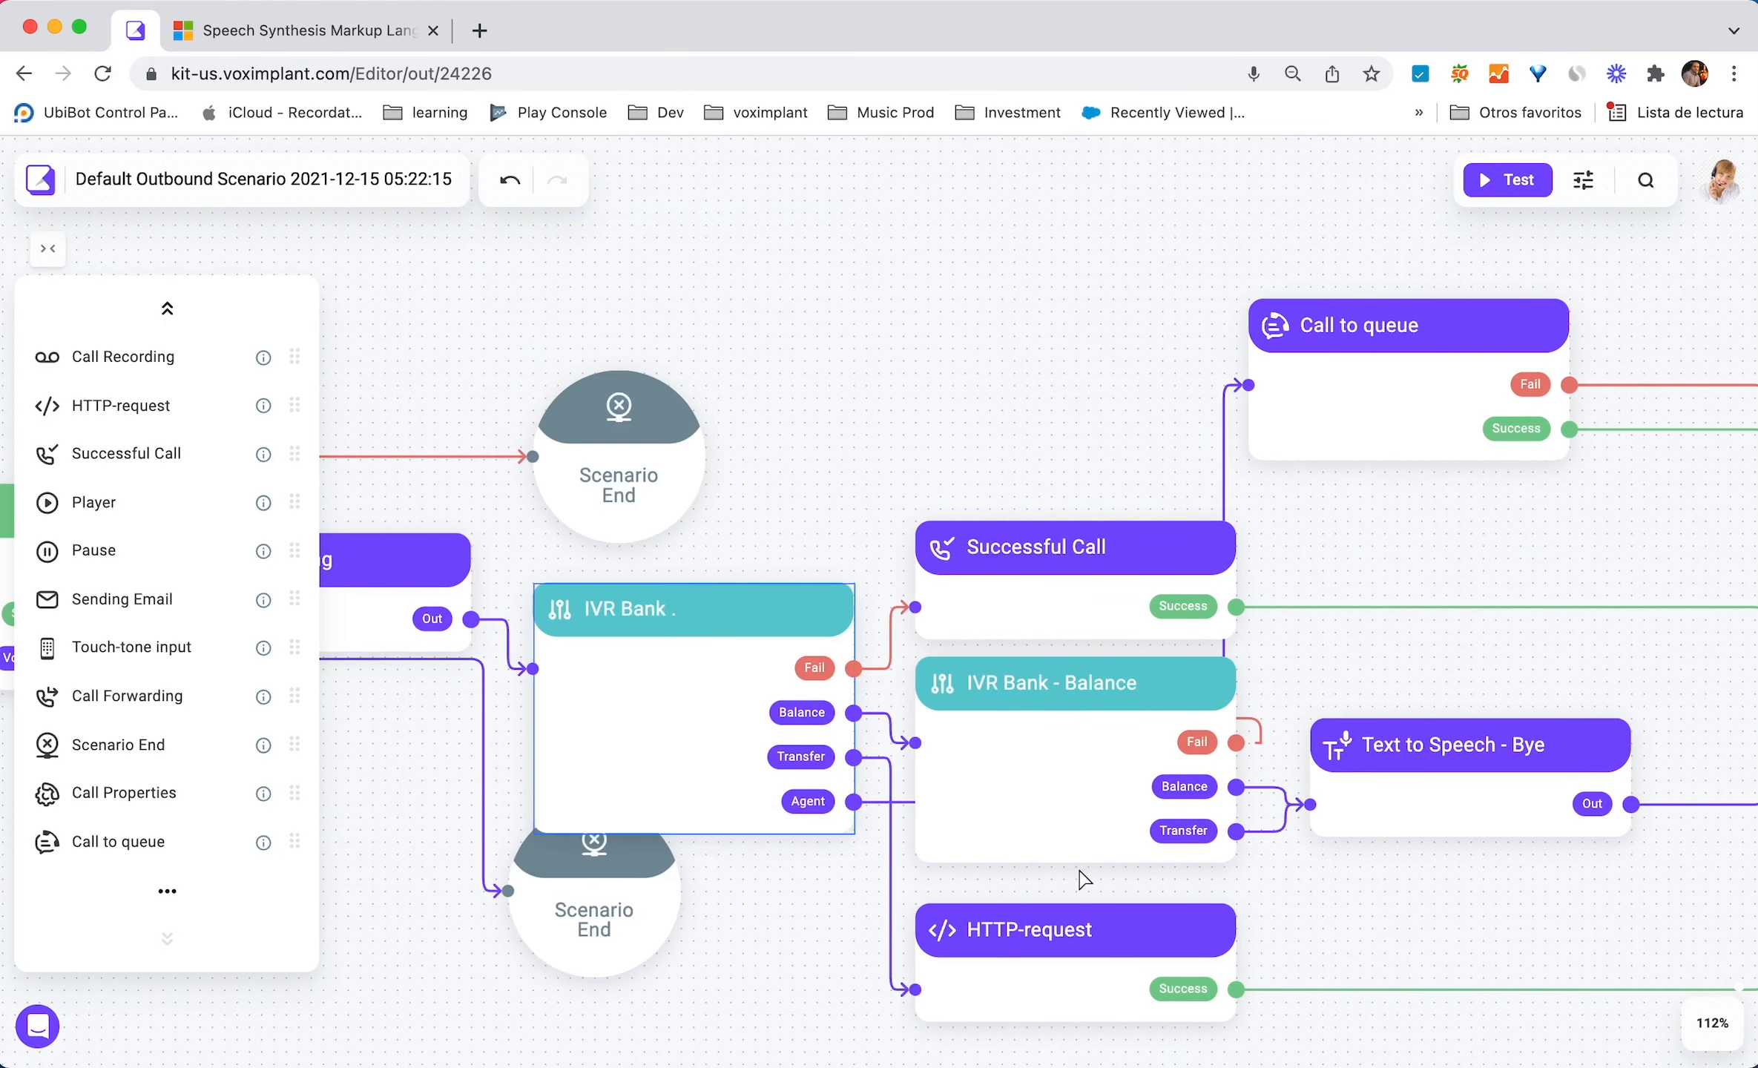
- Add a Data Modification block to the scenario and place it above the Successful Call block
scroll(1083, 879, "down", 3)
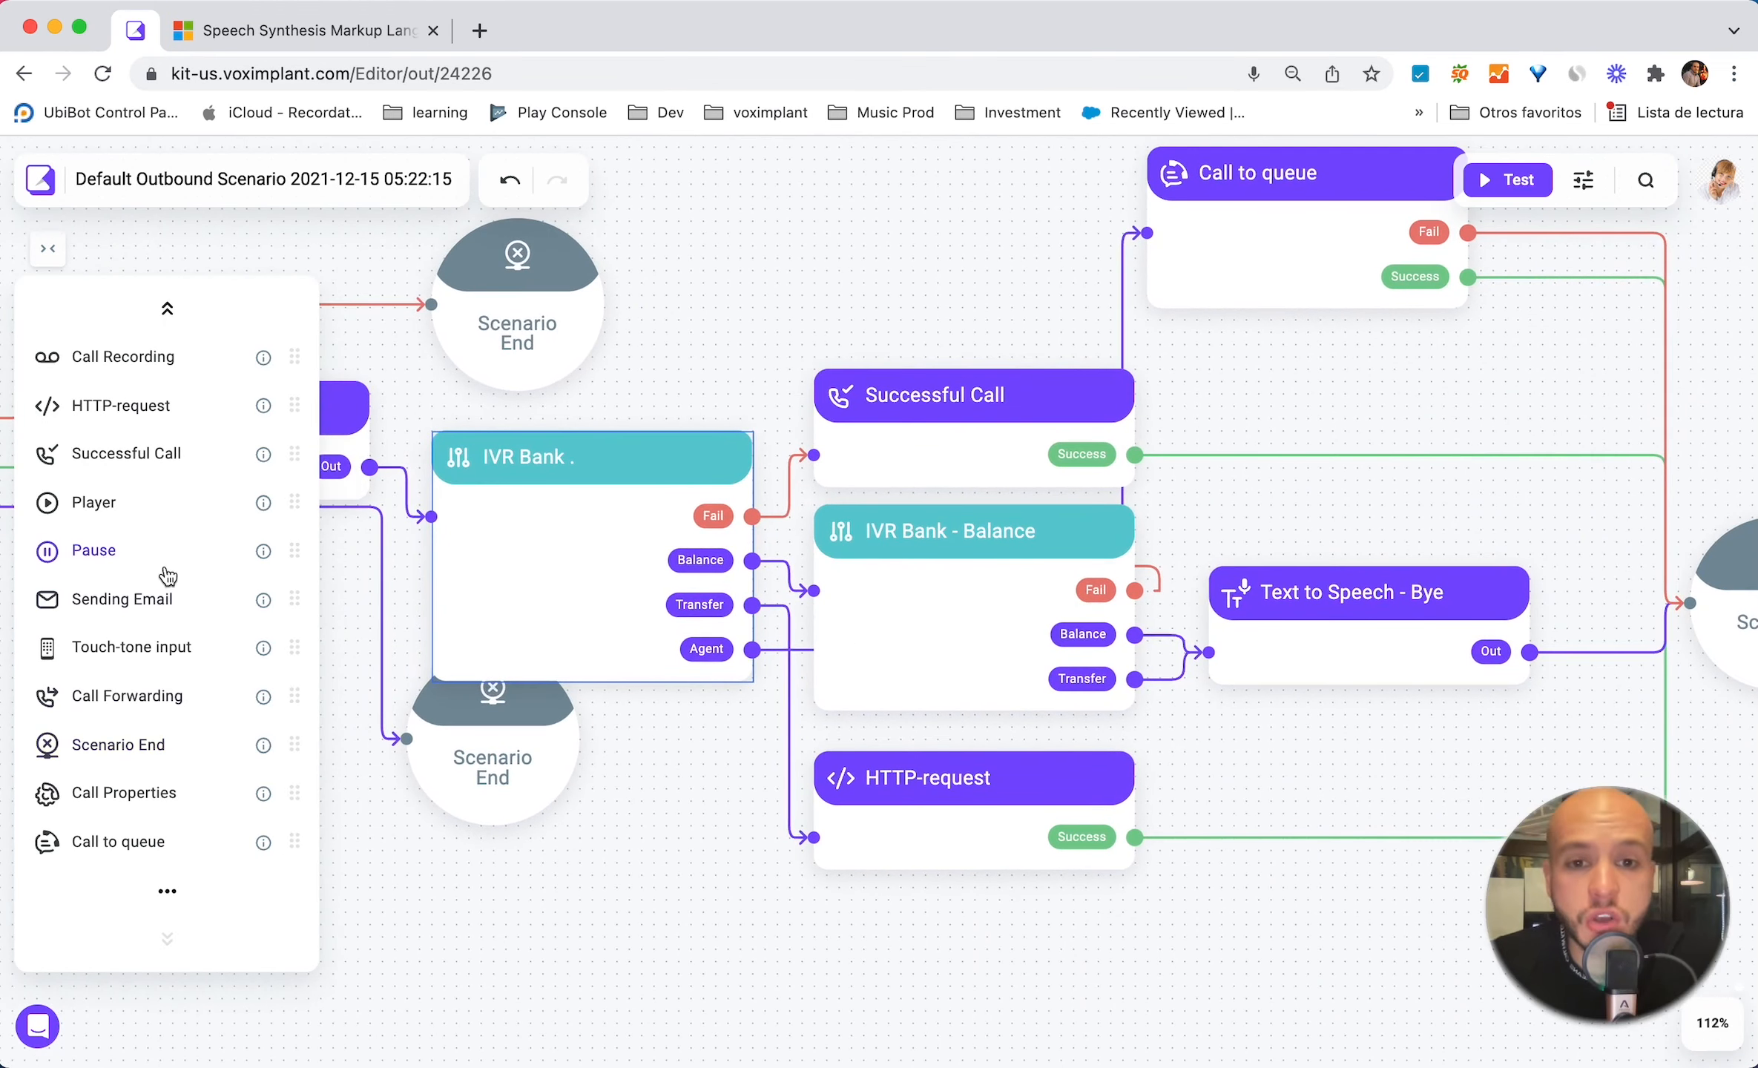
scroll(163, 564, "up", 5)
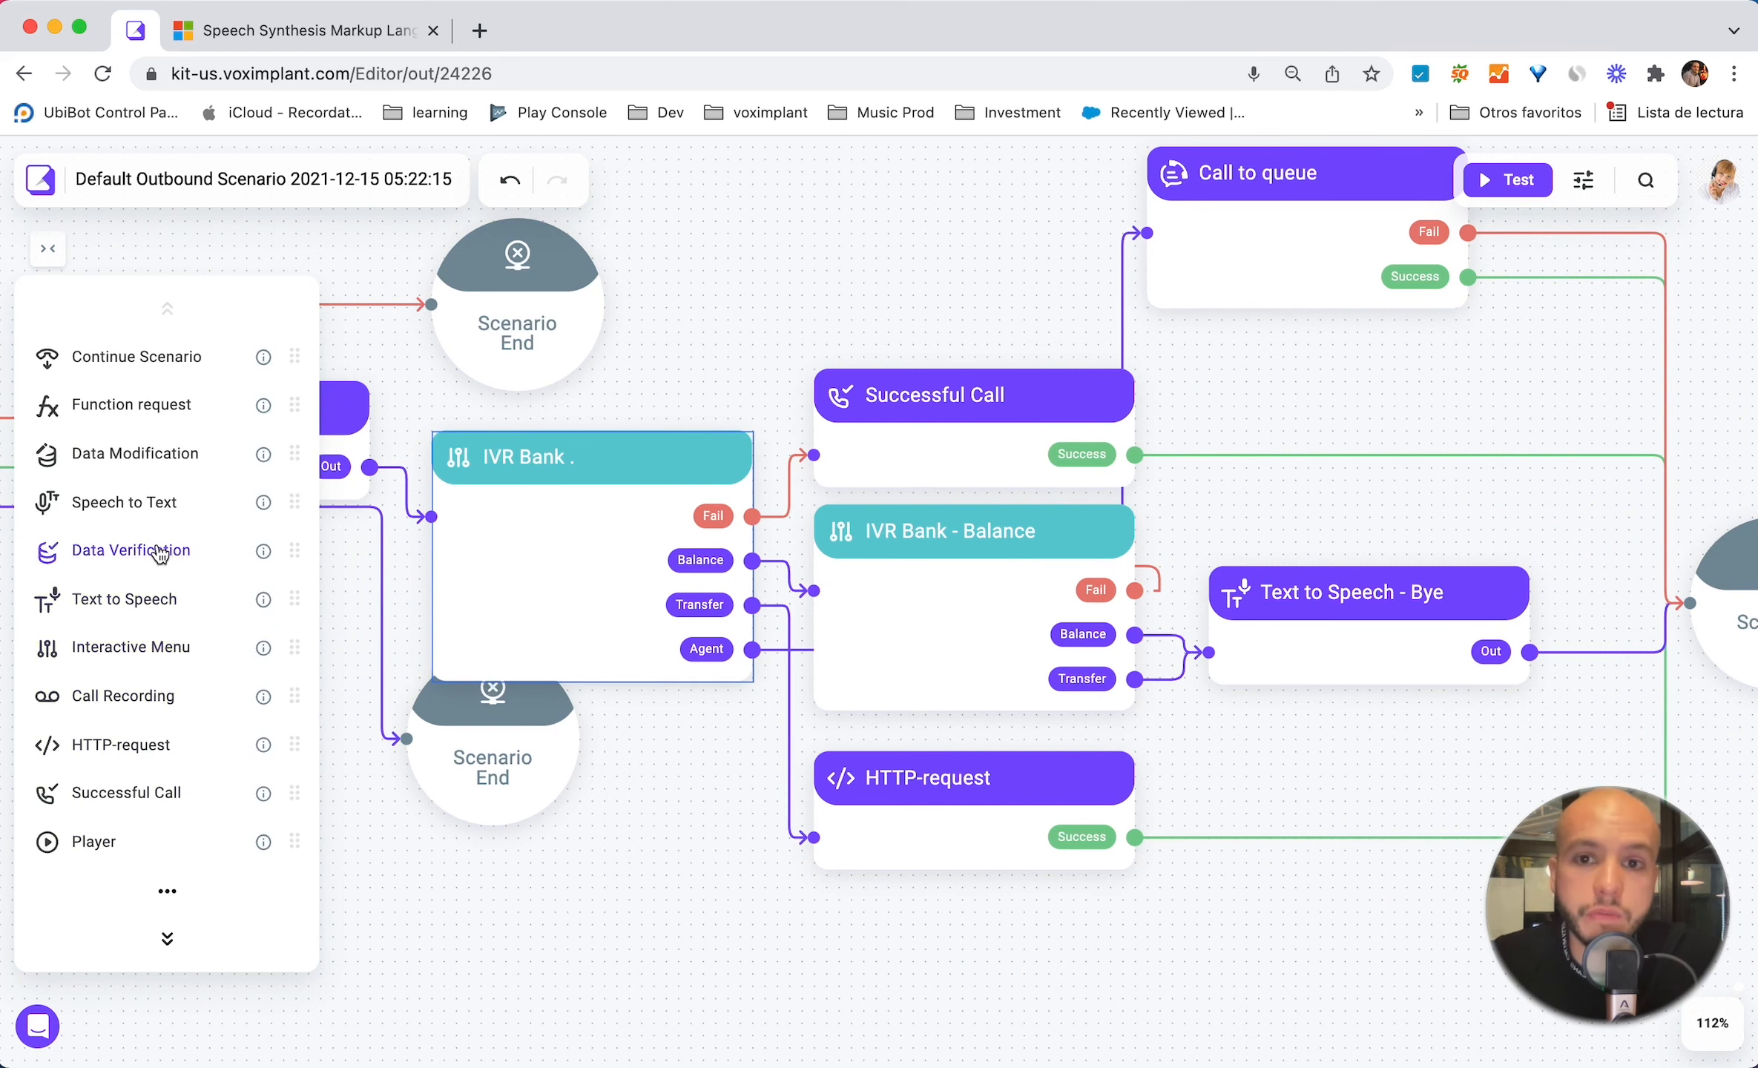
left_click_drag(167, 484, 836, 275)
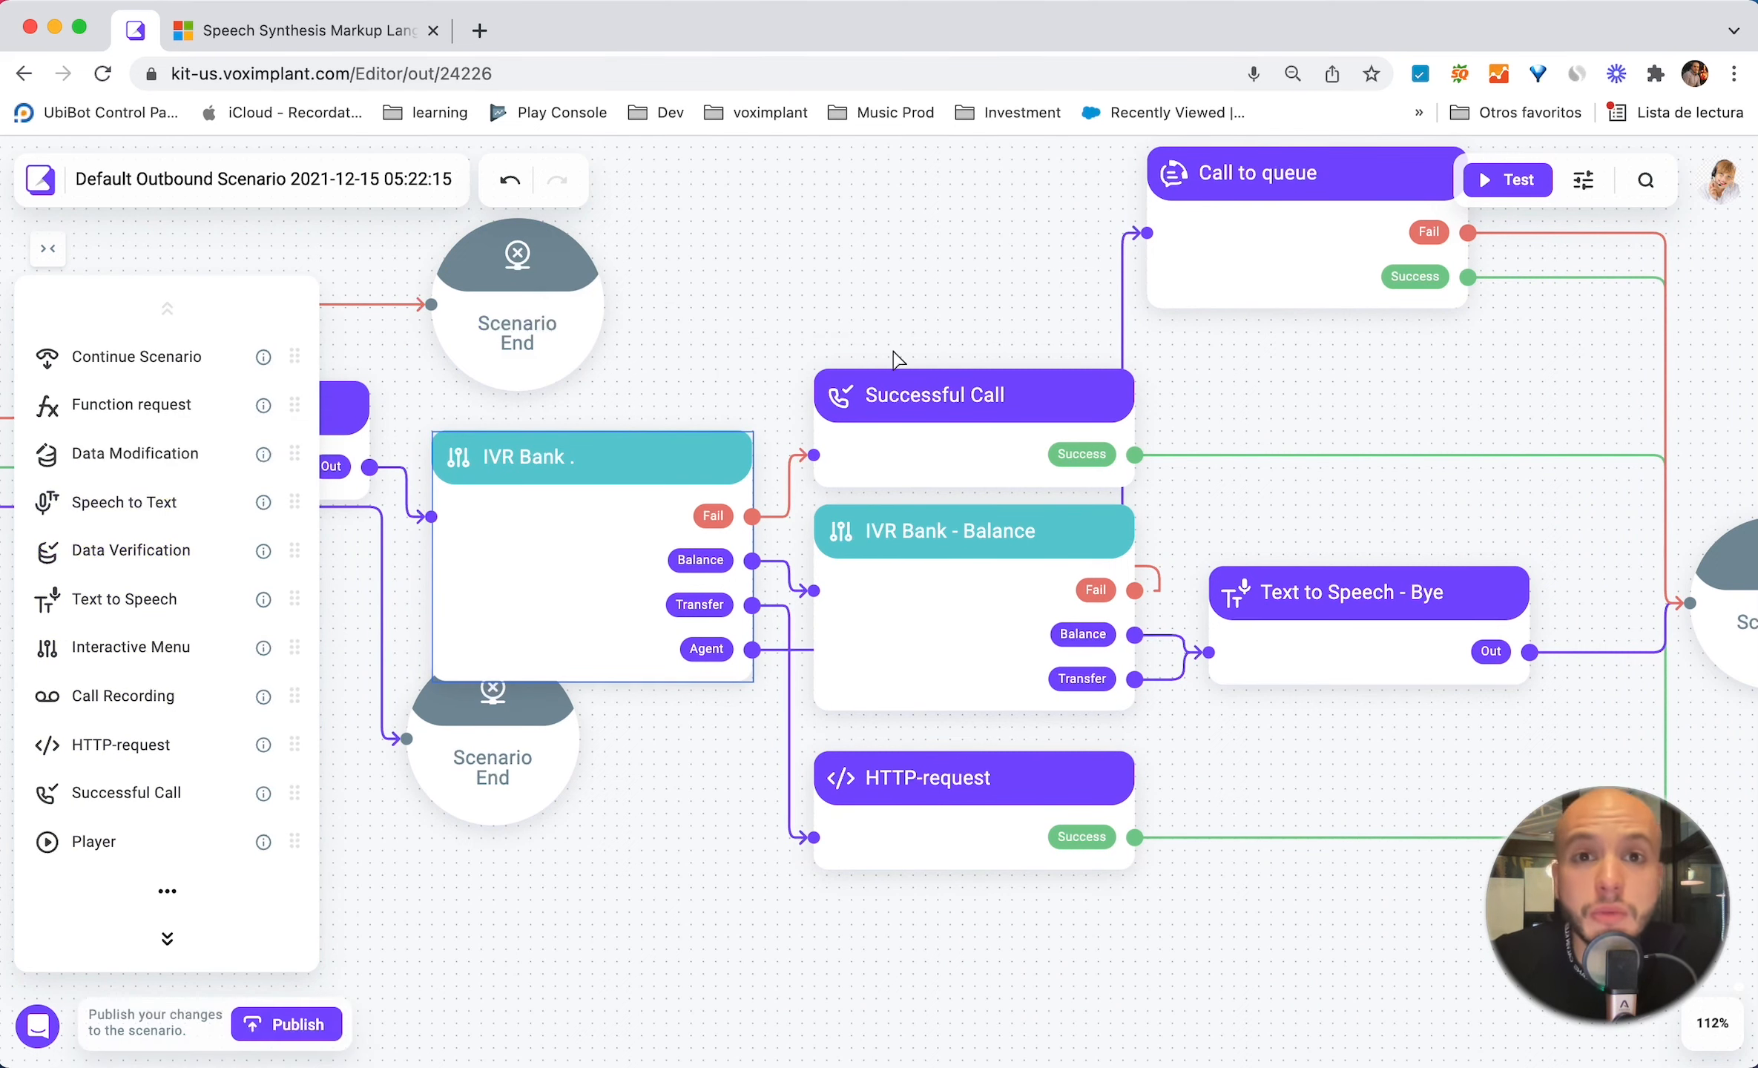
scroll(920, 738, "down", 5)
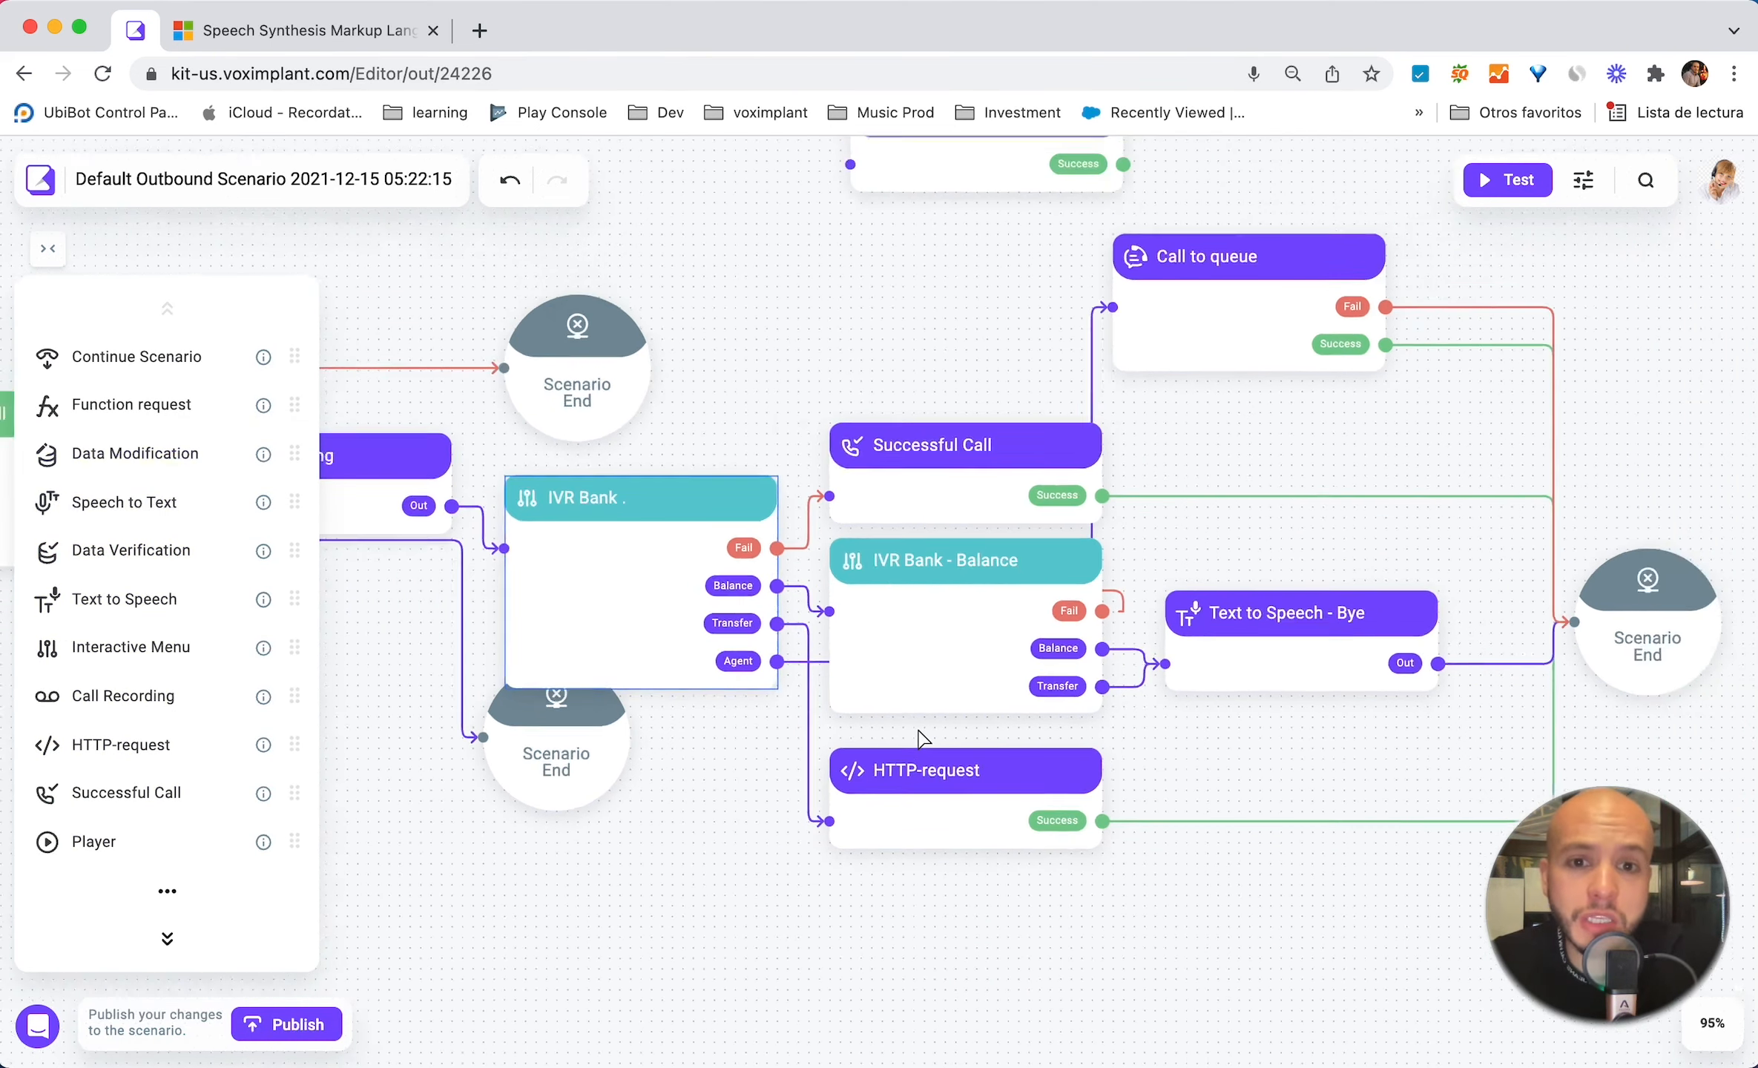
left_click_drag(965, 373, 915, 519)
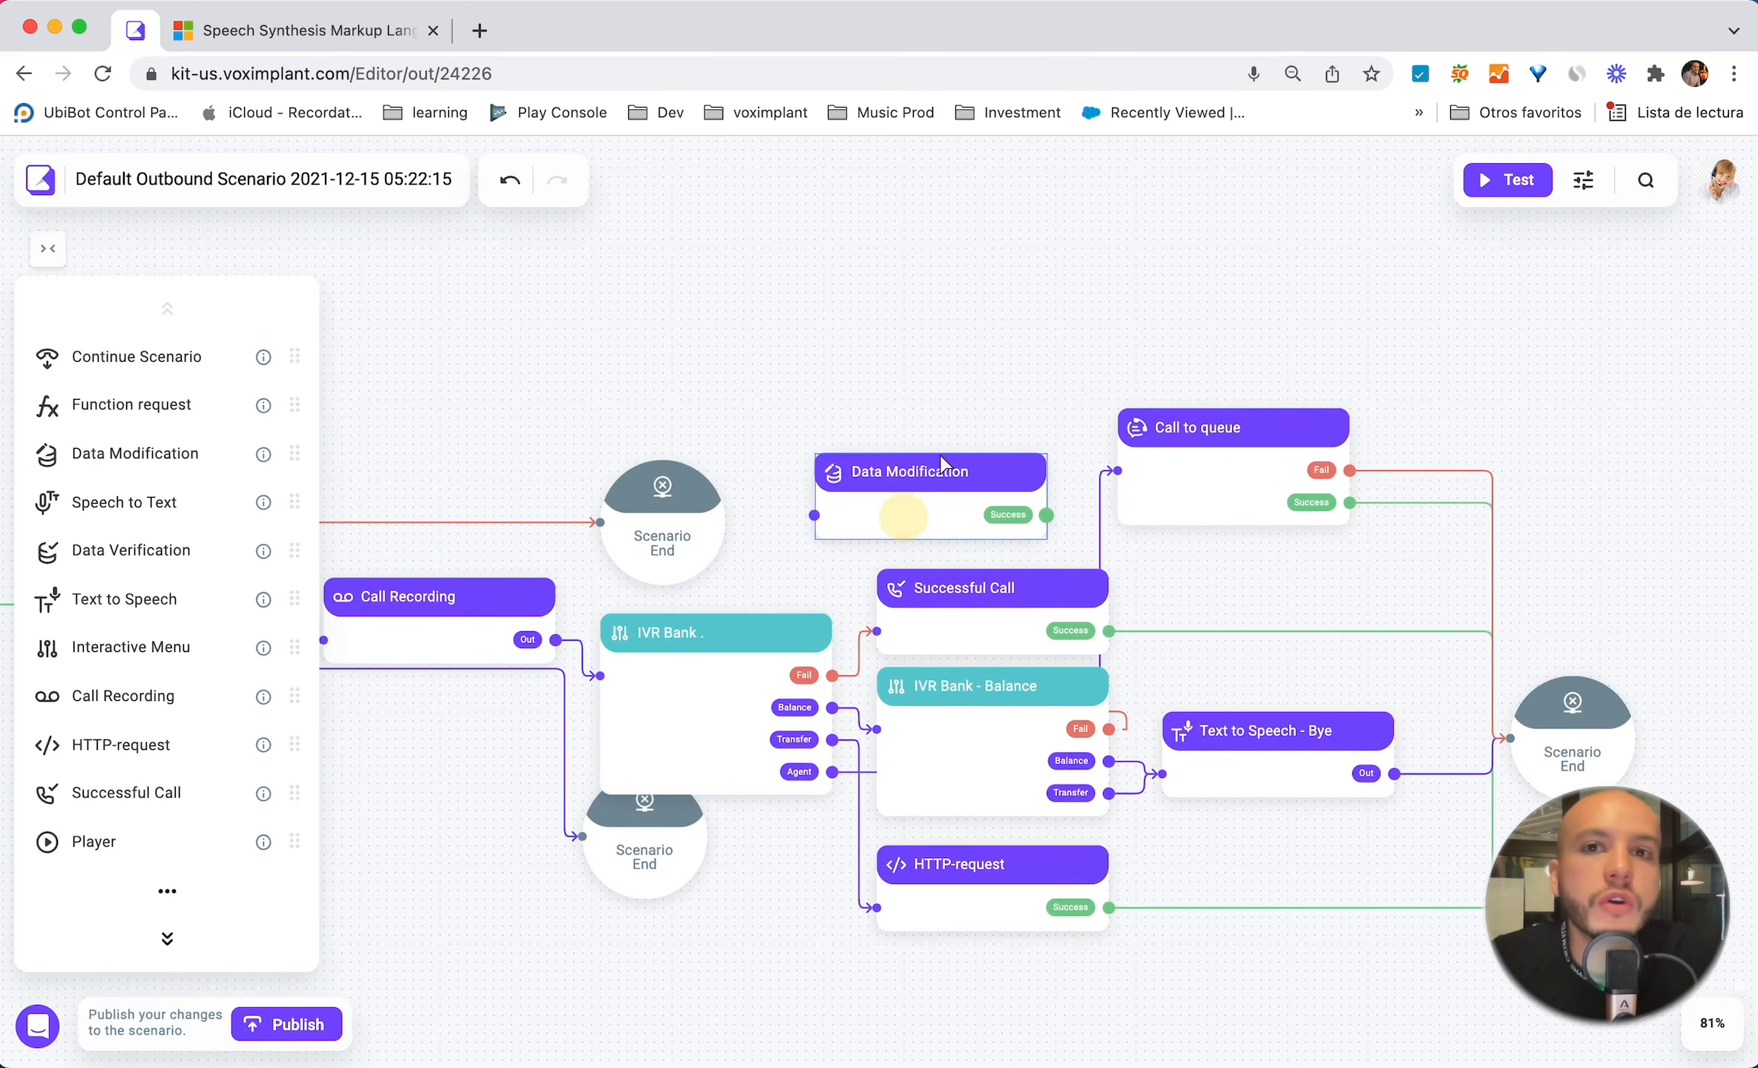
- View the variable creation options of the Data Modification block and close its settings
double_click(927, 496)
left_click(984, 404)
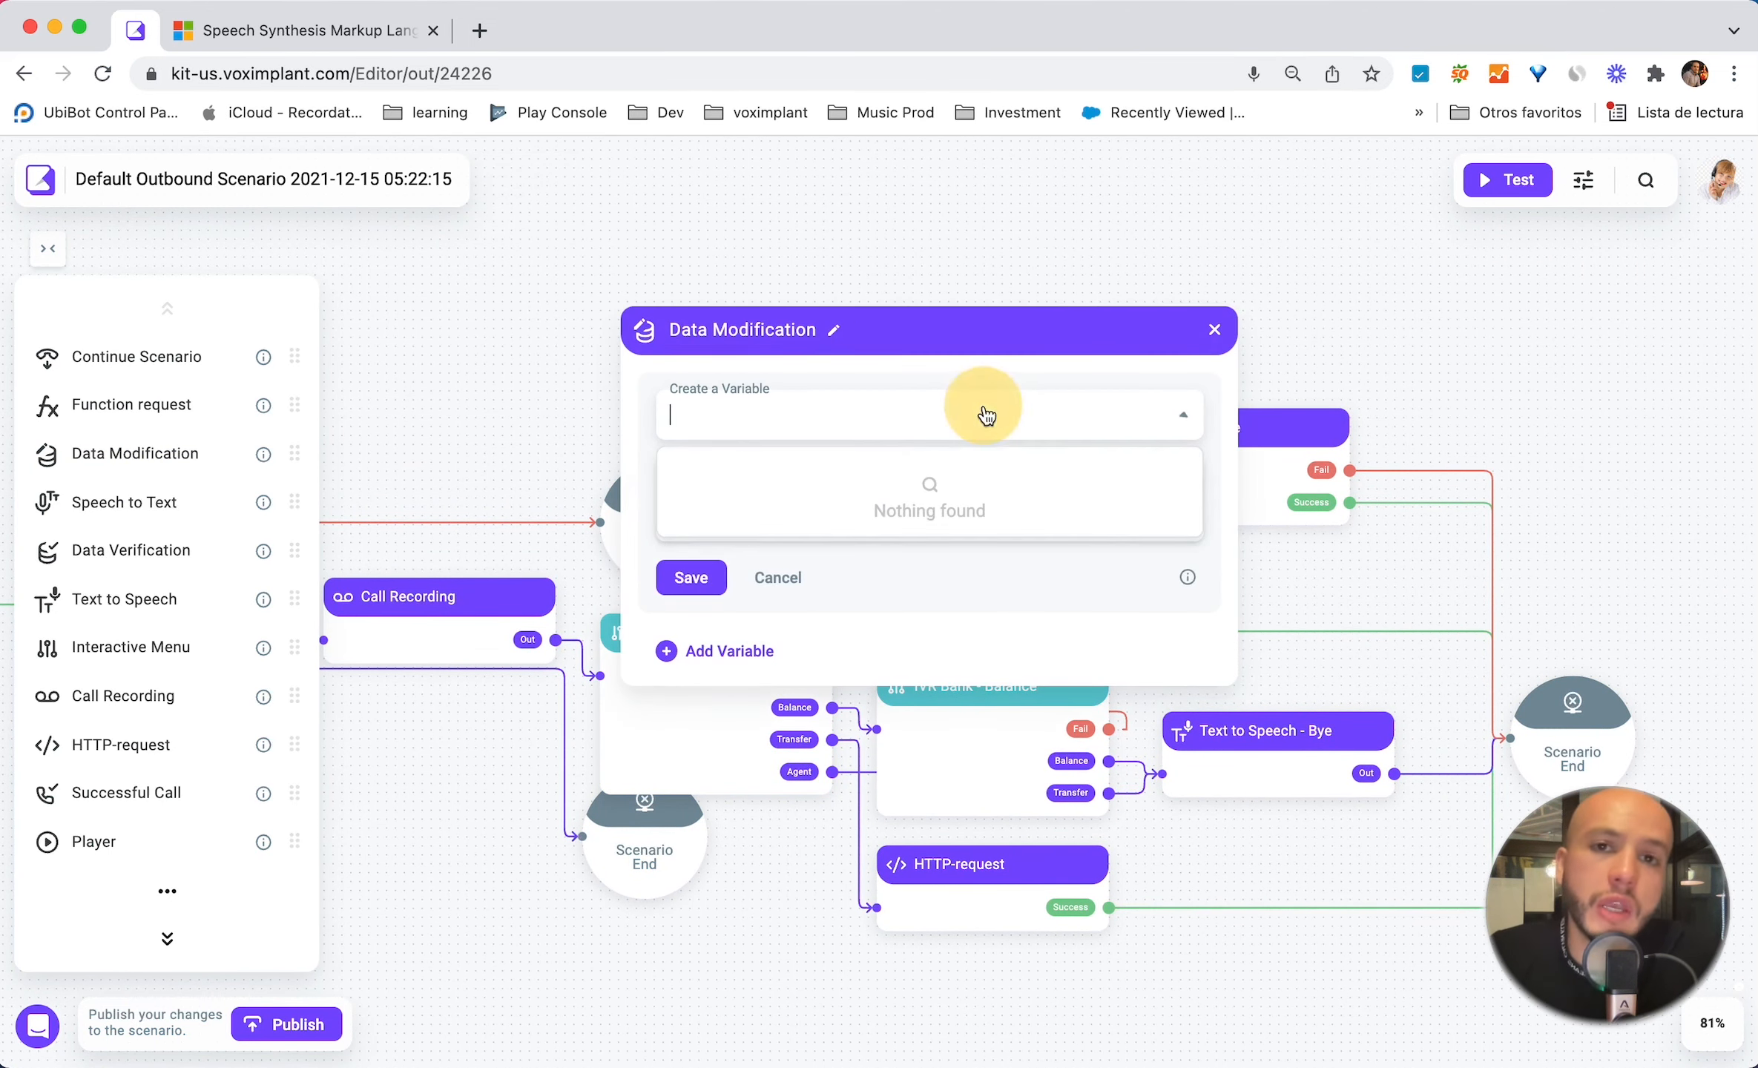
left_click(983, 404)
left_click(1205, 344)
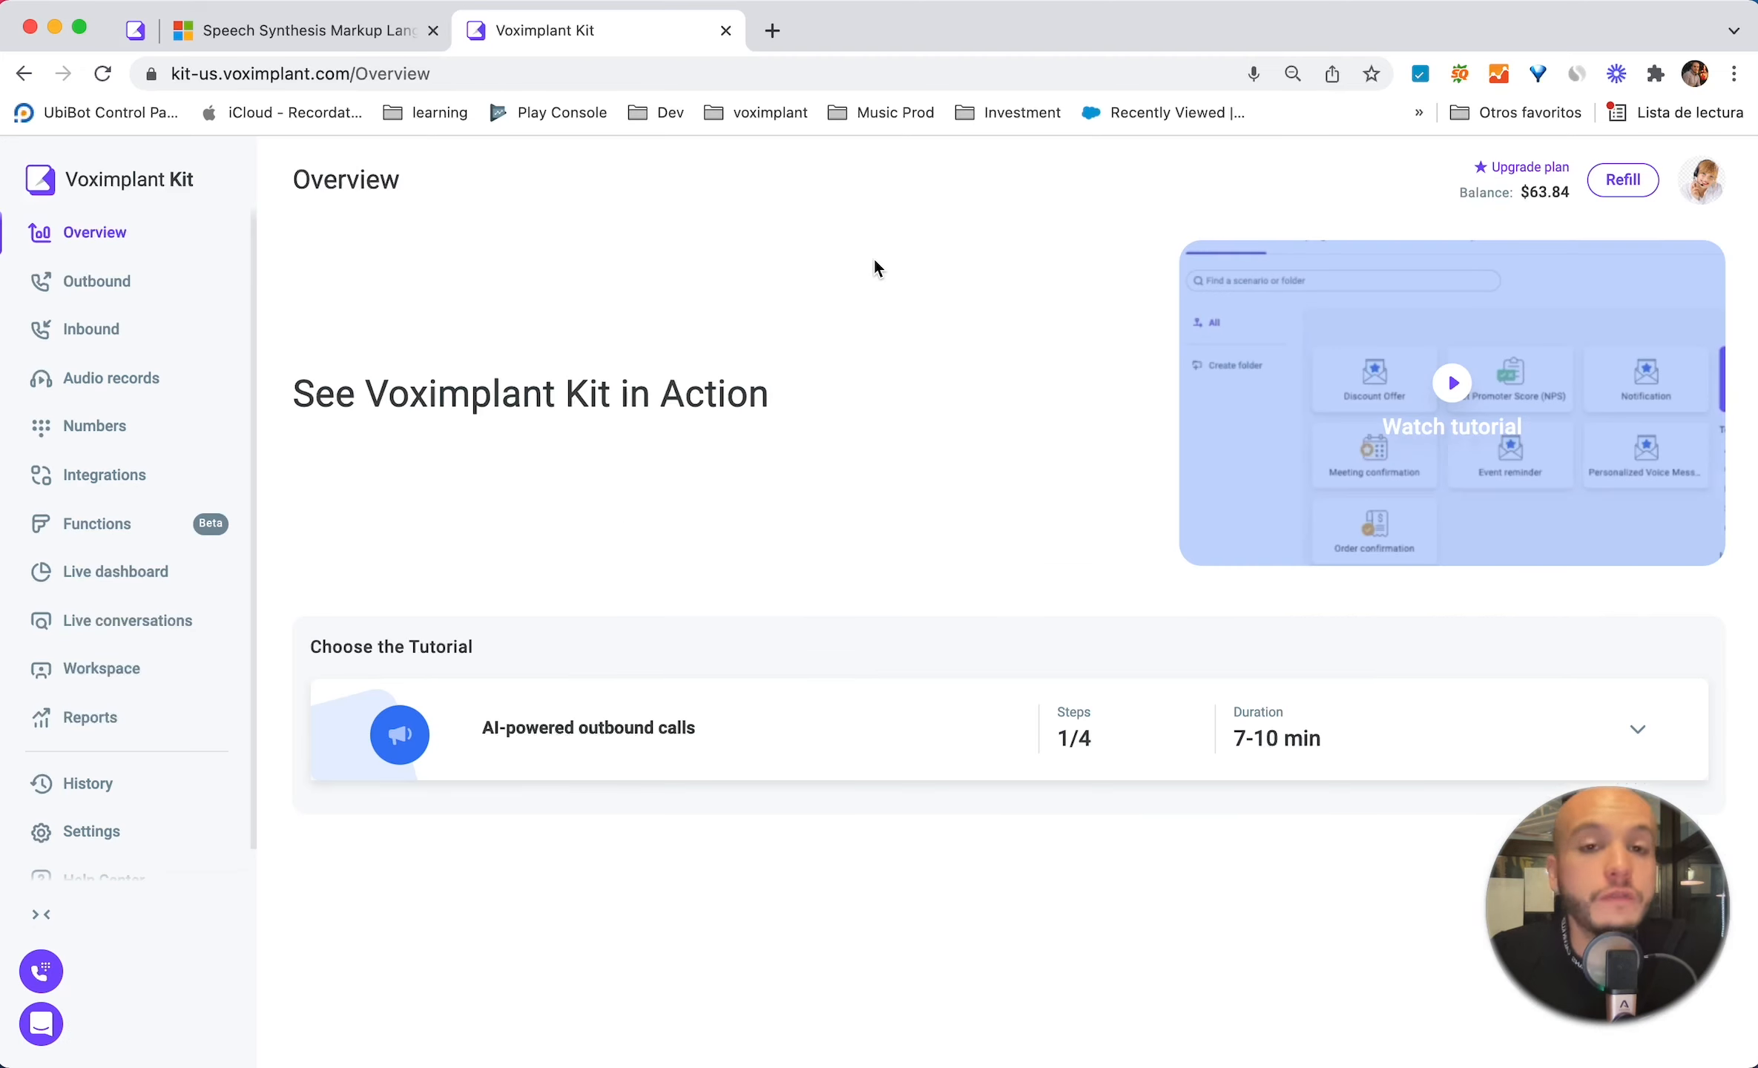
- Preview the tutorial video on the Voximplant Kit Overview page and review the steps of the AI-powered outbound calls tutorial
left_click(1466, 391)
left_click(1696, 203)
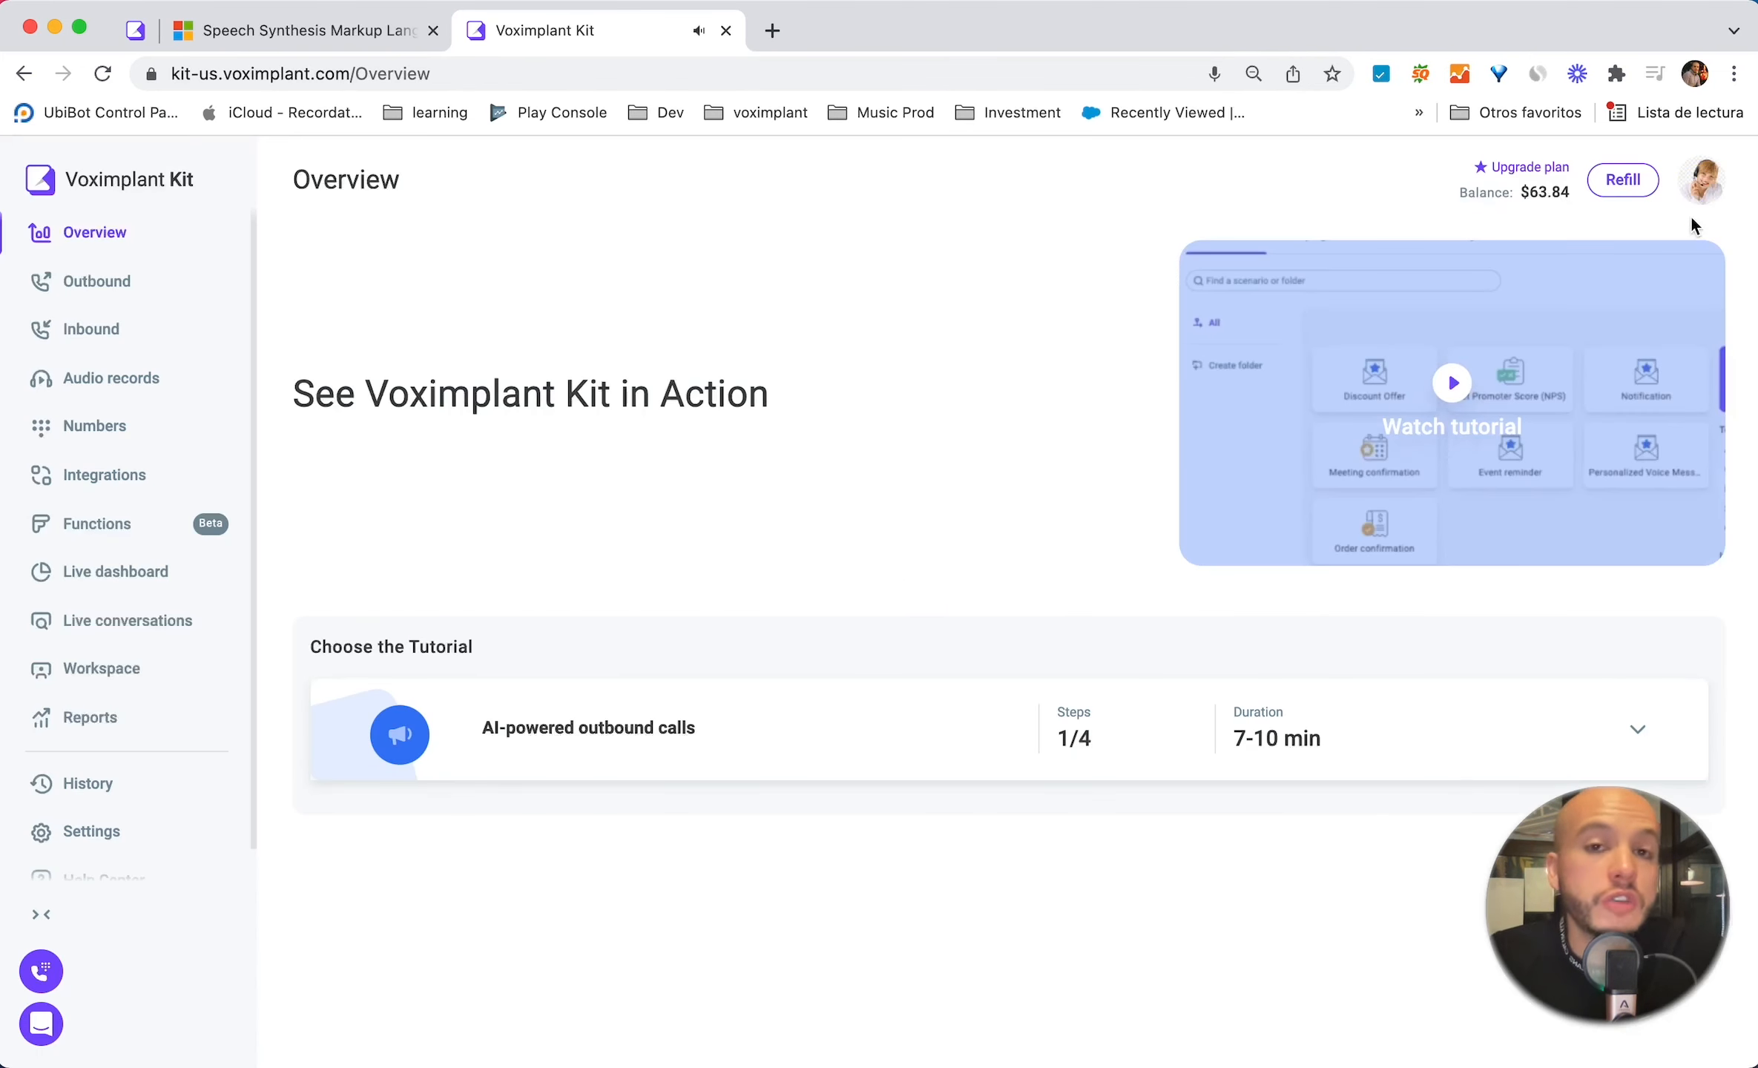
left_click(445, 731)
scroll(1161, 848, "down", 3)
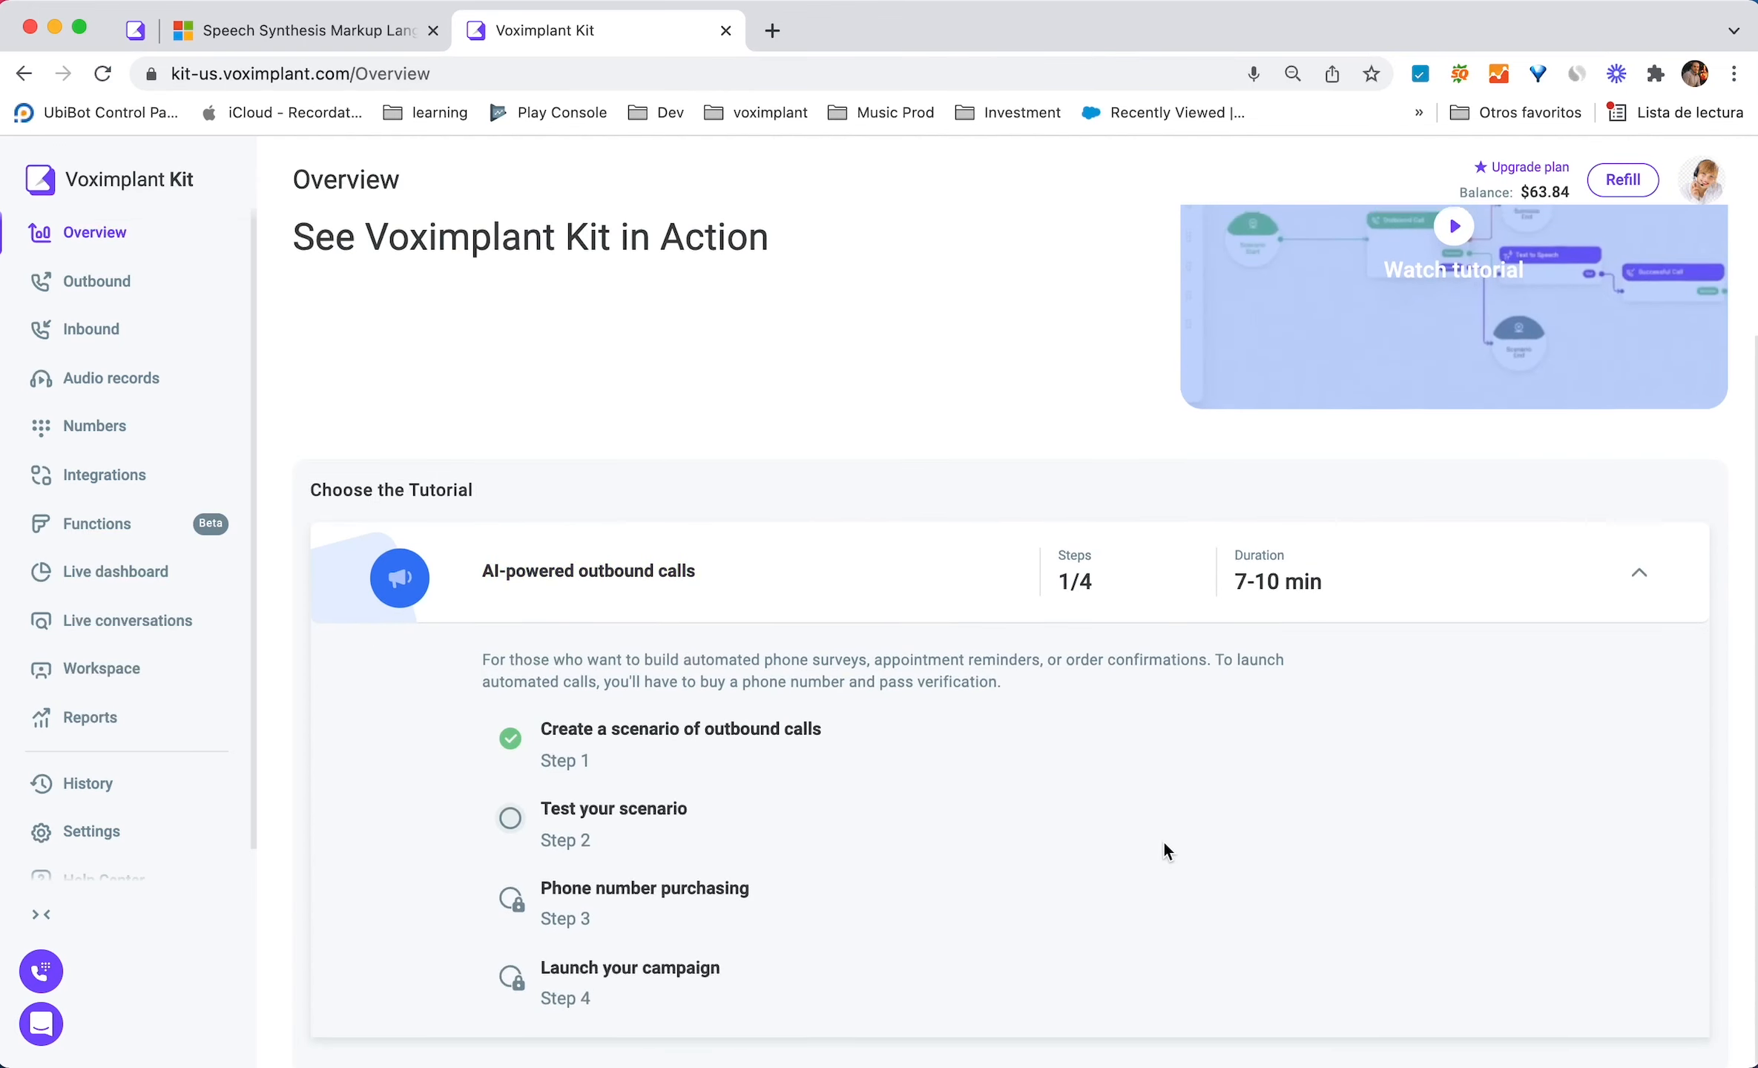
scroll(1164, 850, "up", 3)
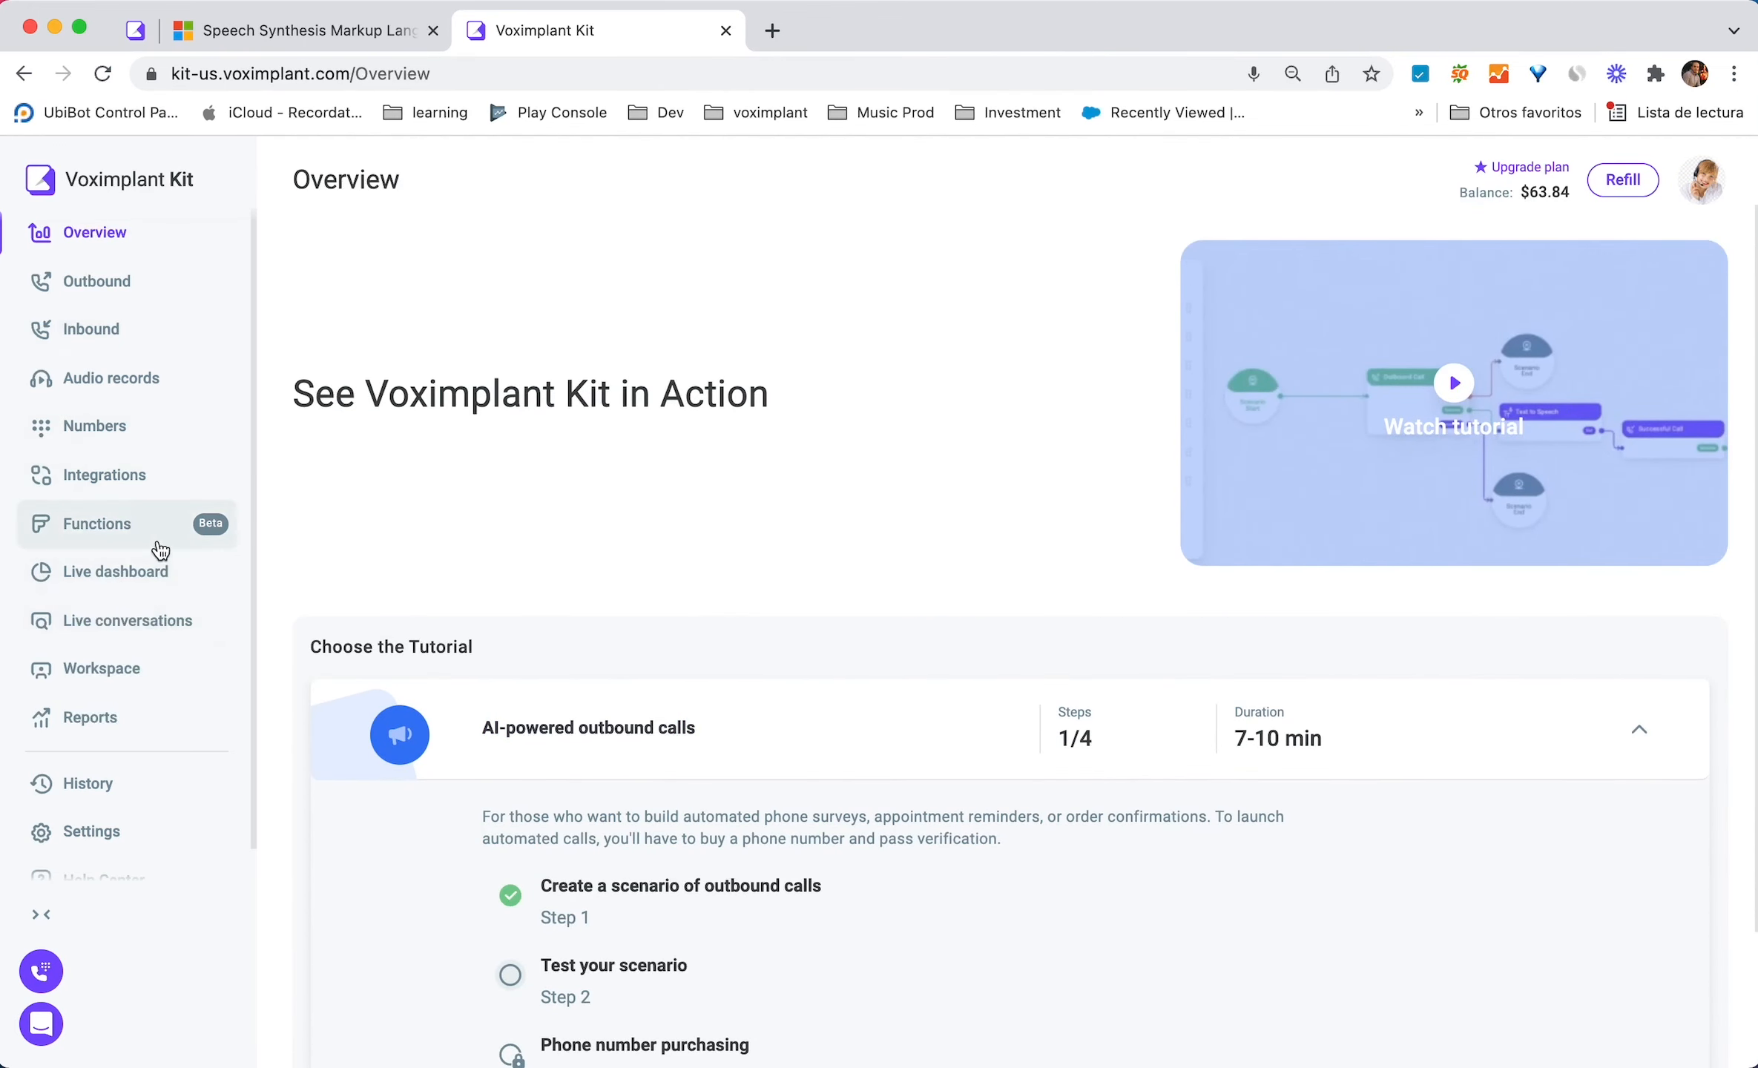
- Review the queue metrics on the Live dashboard, the overview report and the messaging reports by channels
left_click(177, 596)
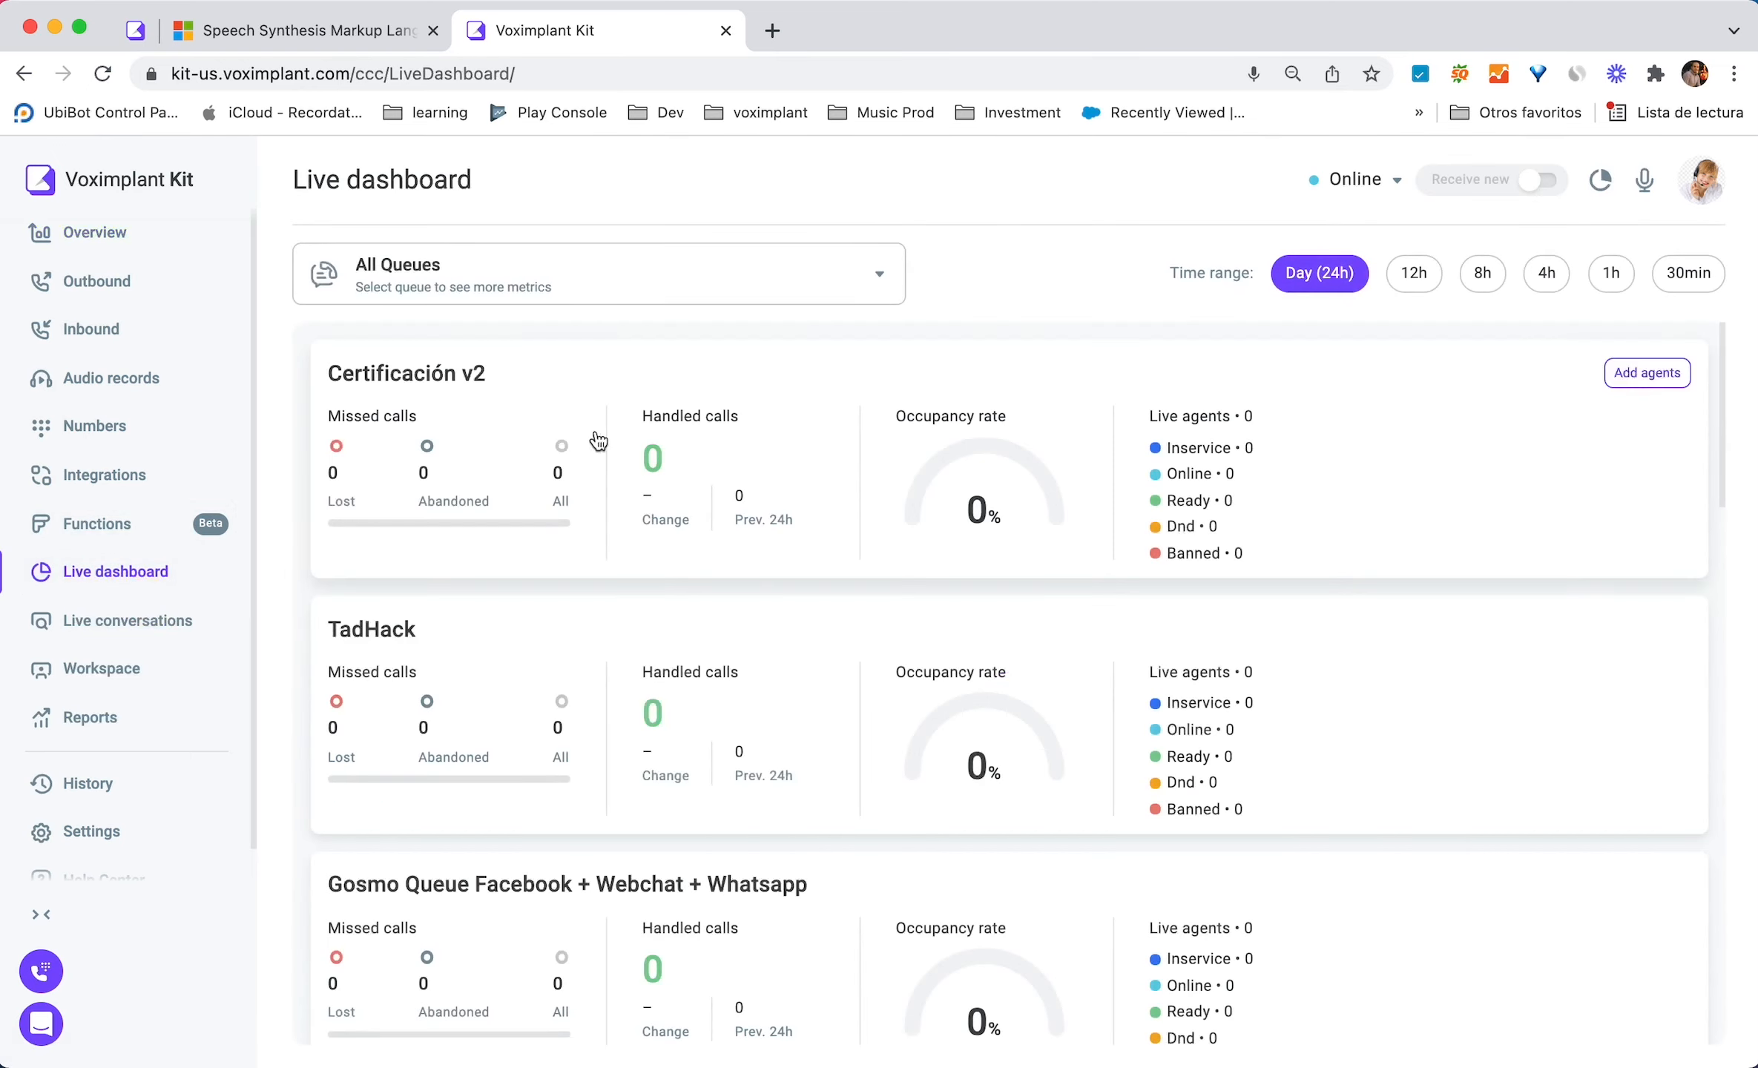
scroll(722, 718, "down", 10)
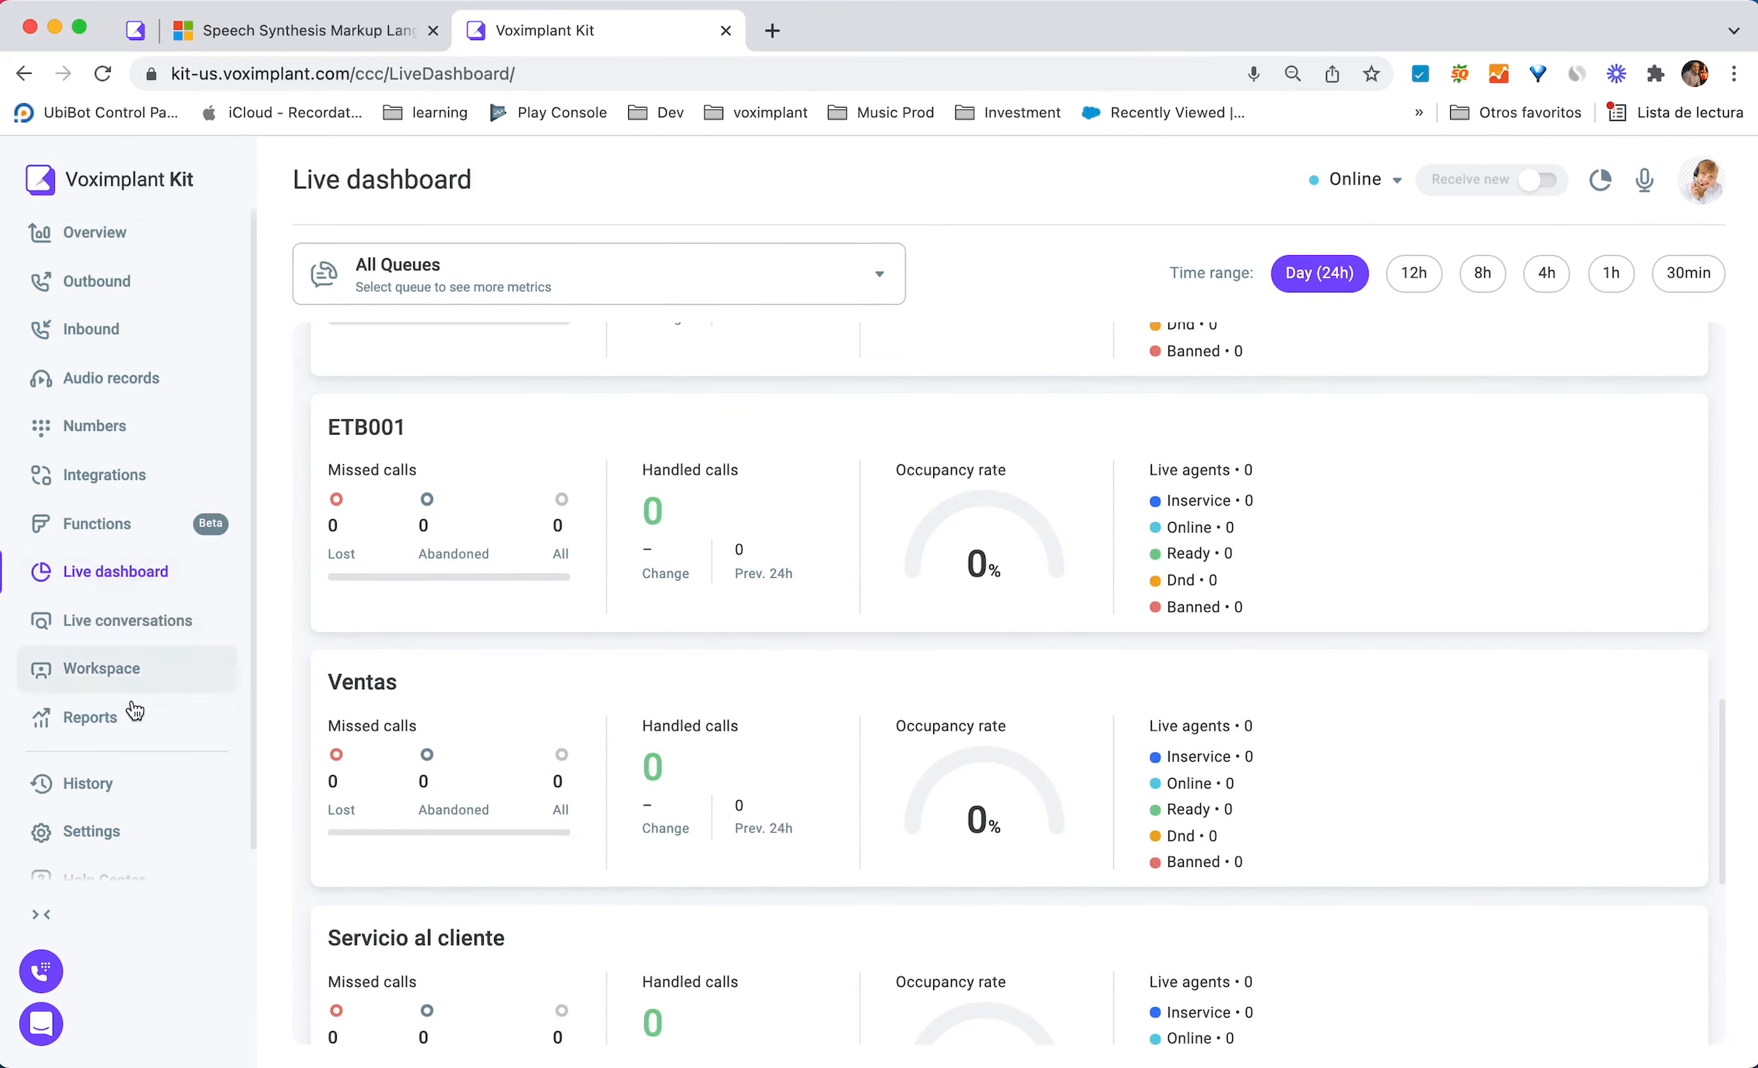
left_click(112, 717)
scroll(1406, 486, "down", 10)
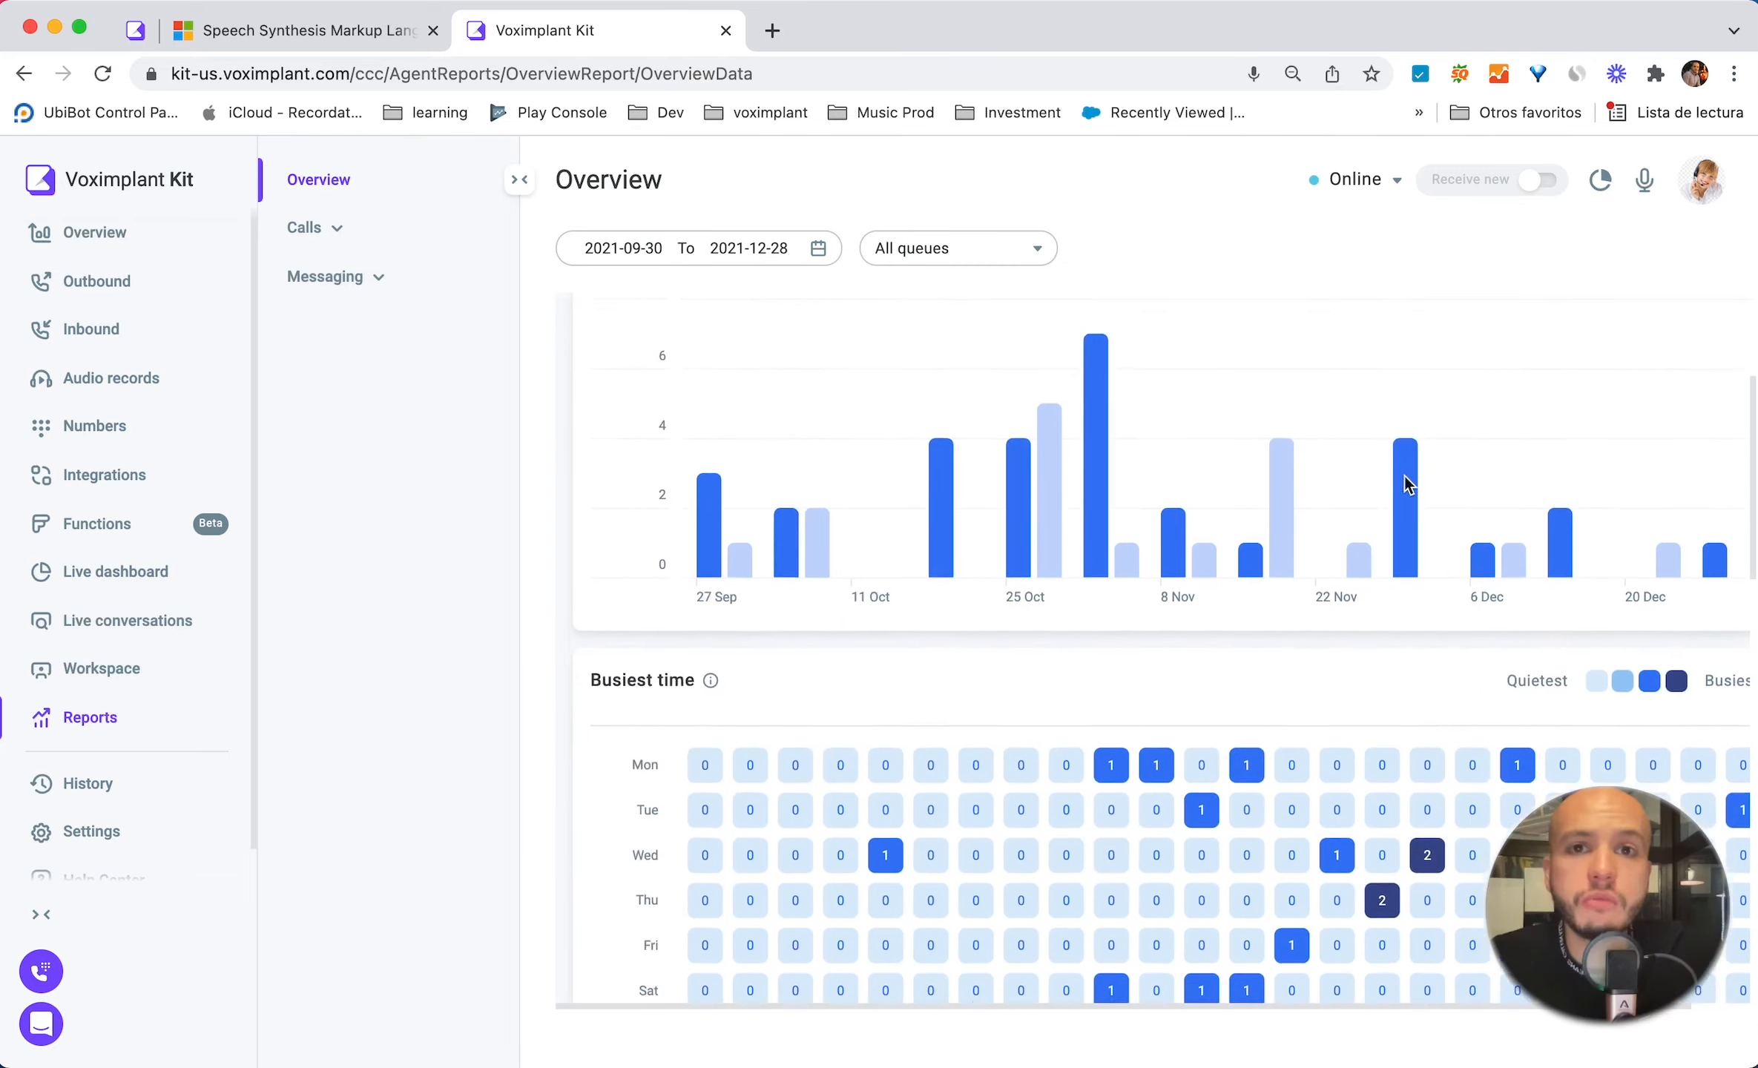
scroll(1406, 483, "down", 6)
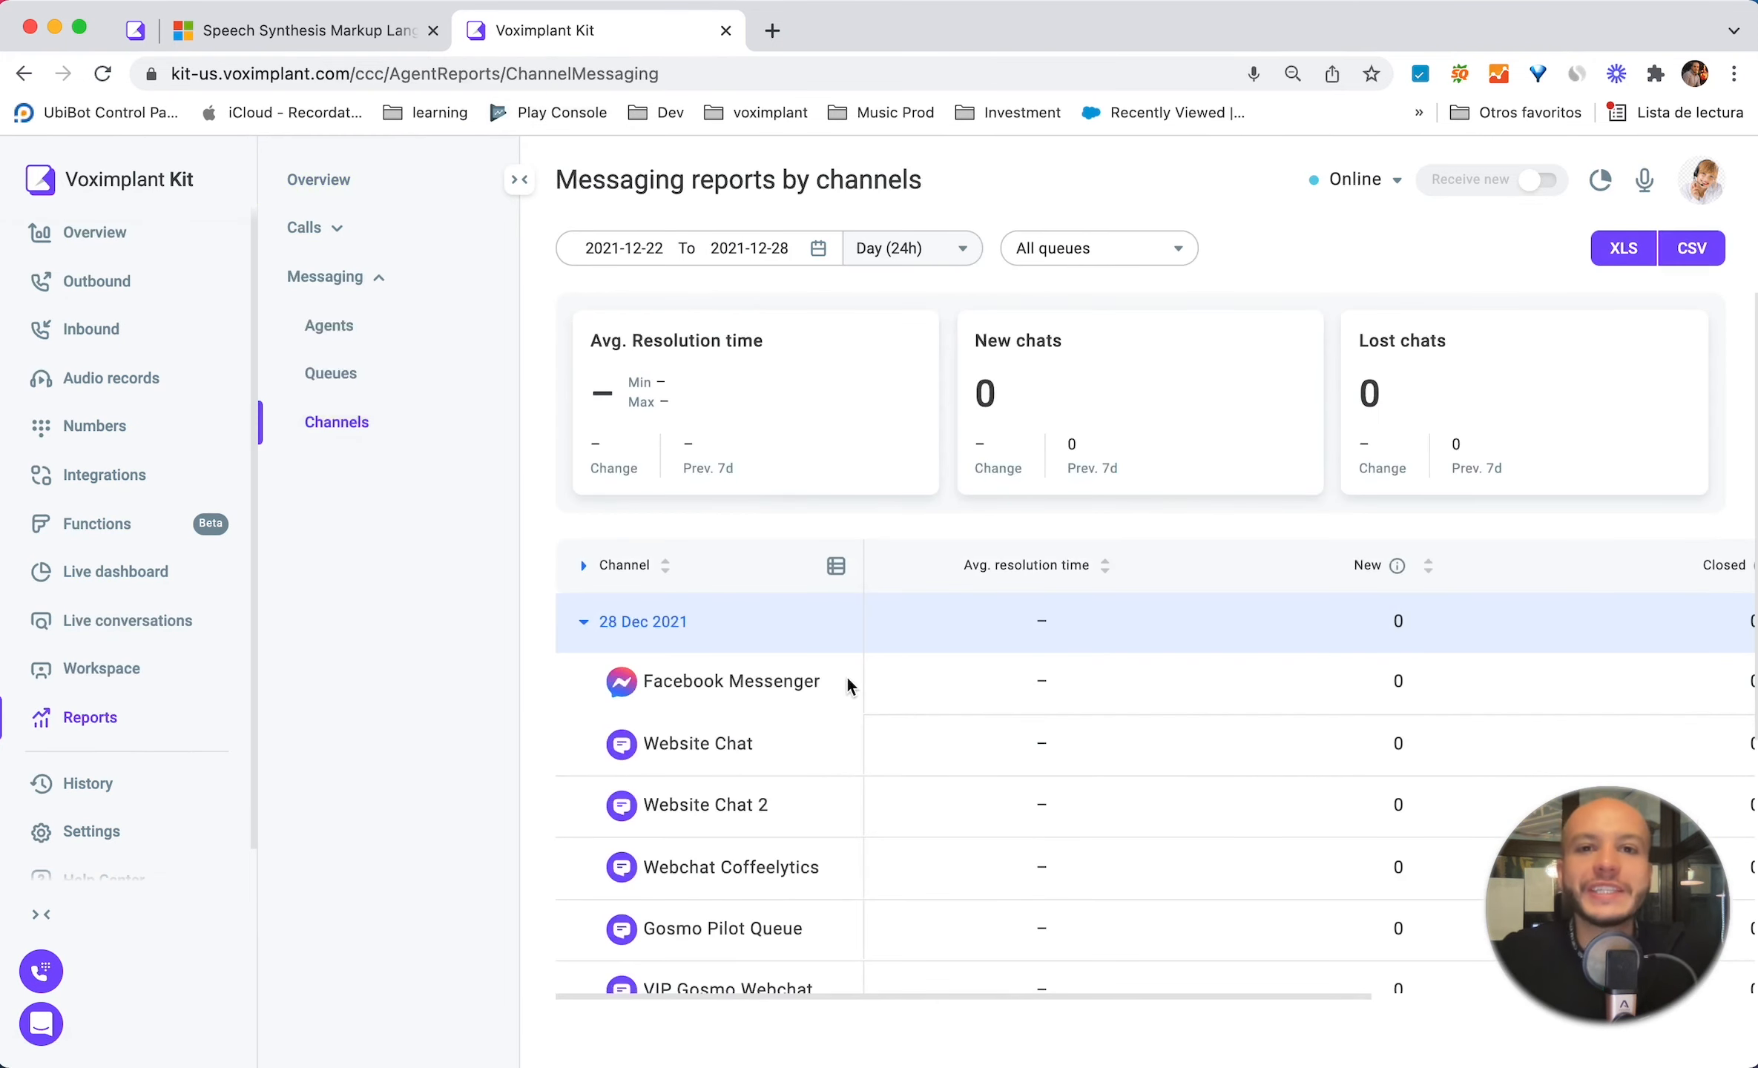
scroll(851, 687, "down", 3)
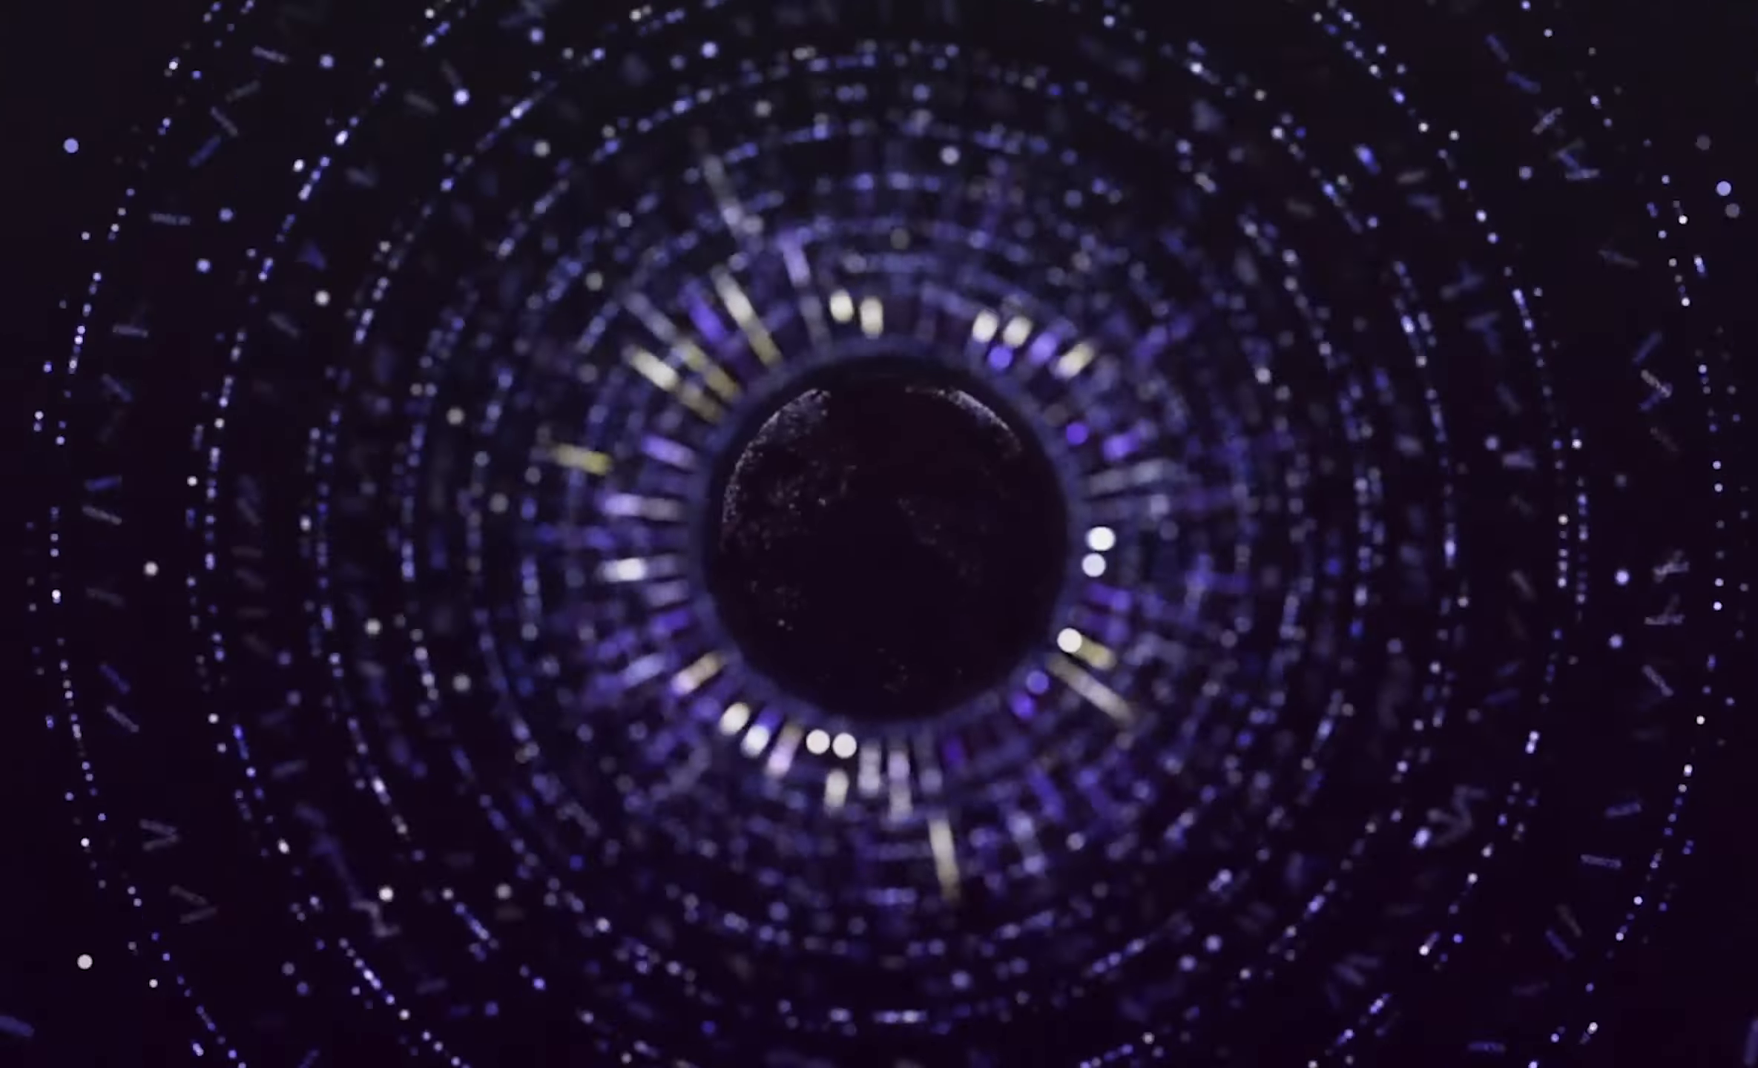